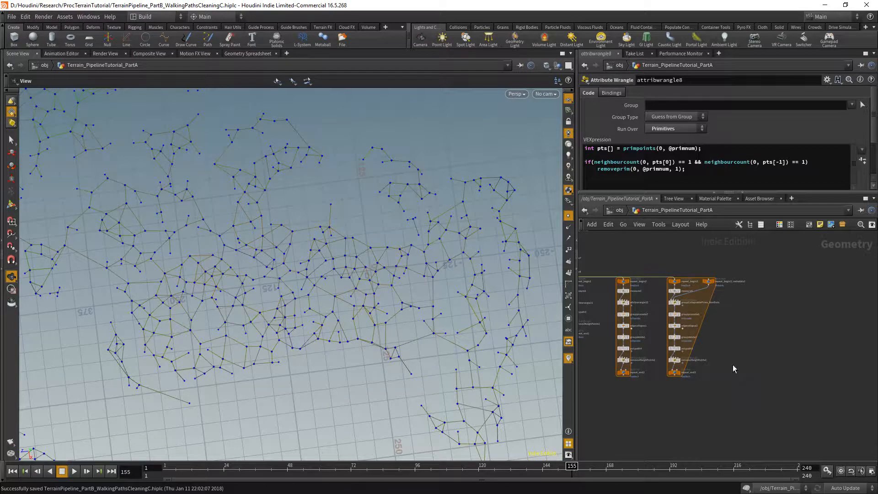
- Duplicate the whole repeat_begin3 loop including its metadata node and place the copy beside the original loop
{"action": "scroll", "coordinate": [732, 366], "scroll_direction": "up", "scroll_amount": 2}
{"action": "left_click_drag", "start_coordinate": [639, 250], "coordinate": [738, 396]}
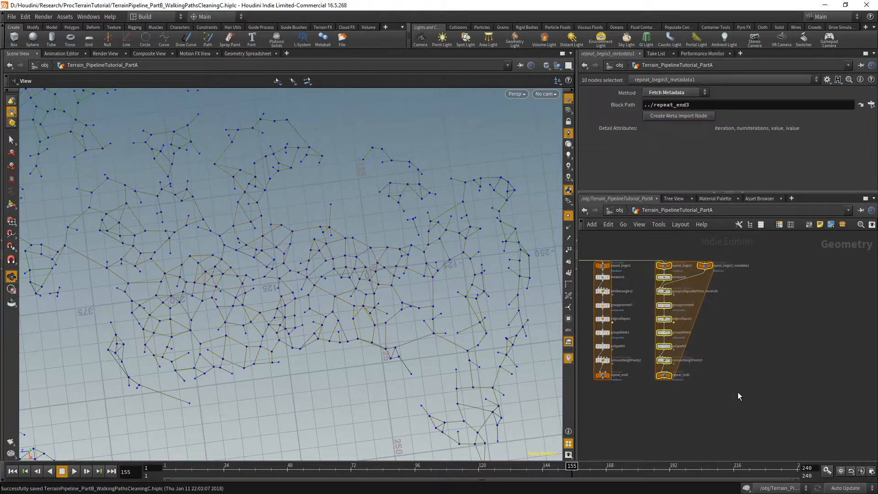
{"action": "key", "text": "ctrl+c"}
{"action": "key", "text": "ctrl+v"}
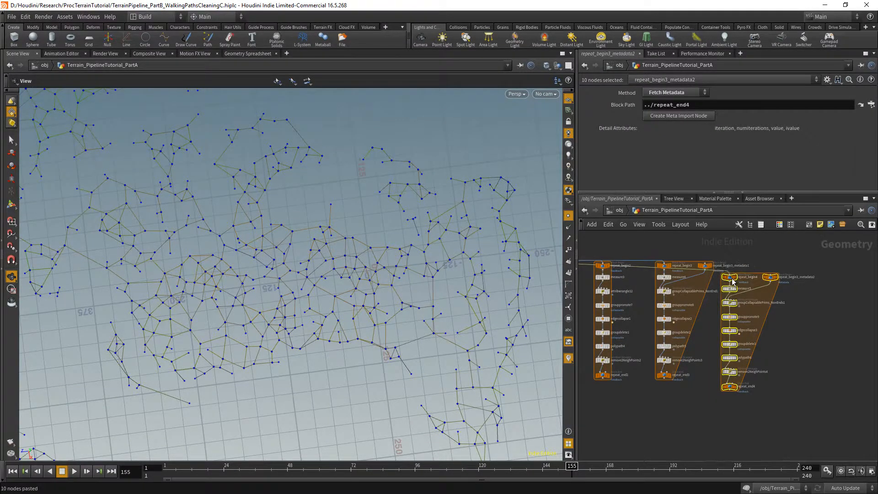
{"action": "left_click", "coordinate": [774, 270]}
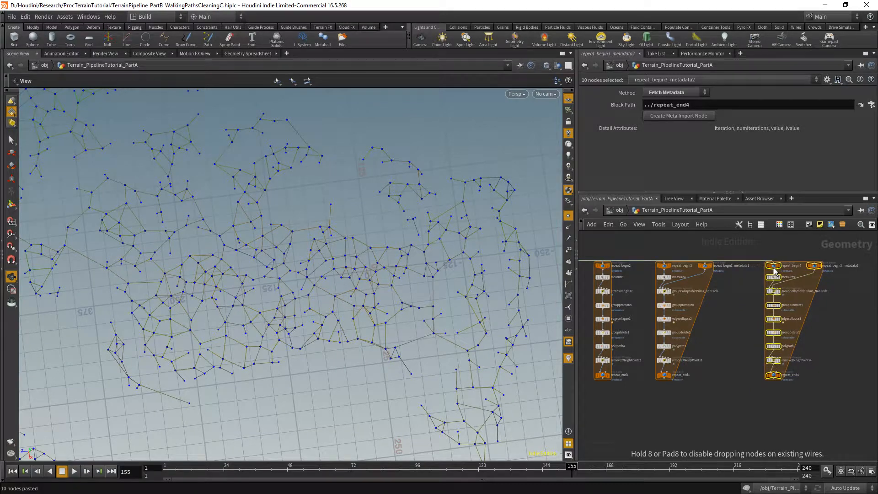
{"action": "left_click", "coordinate": [732, 321]}
- Copy the measure2 and attribwrangle11 nodes from the repeat_begin1 loop
{"action": "scroll", "coordinate": [729, 322], "scroll_direction": "up", "scroll_amount": 5}
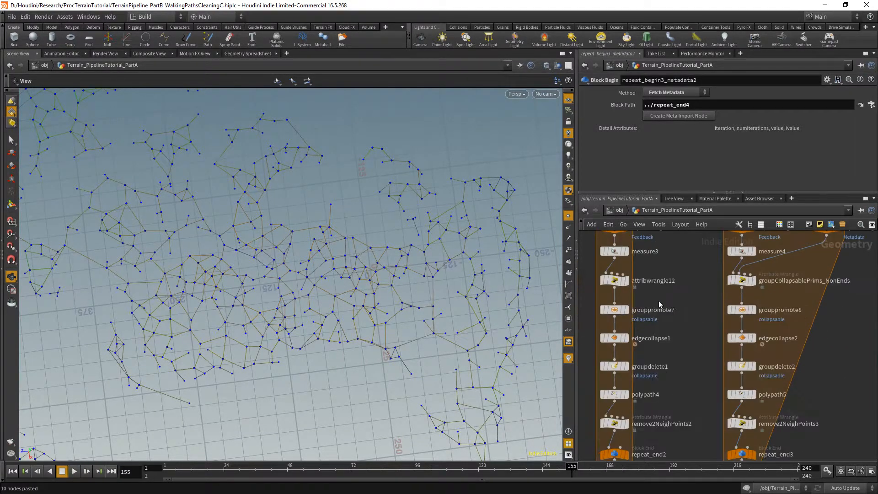
{"action": "left_click", "coordinate": [616, 285]}
{"action": "left_click_drag", "start_coordinate": [644, 193], "coordinate": [644, 217]}
{"action": "scroll", "coordinate": [649, 297], "scroll_direction": "down", "scroll_amount": 3}
{"action": "middle_click_drag", "start_coordinate": [649, 299], "coordinate": [747, 351]}
{"action": "middle_click_drag", "start_coordinate": [683, 361], "coordinate": [808, 372]}
{"action": "scroll", "coordinate": [801, 369], "scroll_direction": "up", "scroll_amount": 3}
{"action": "scroll", "coordinate": [772, 346], "scroll_direction": "up", "scroll_amount": 1}
{"action": "left_click", "coordinate": [735, 343]}
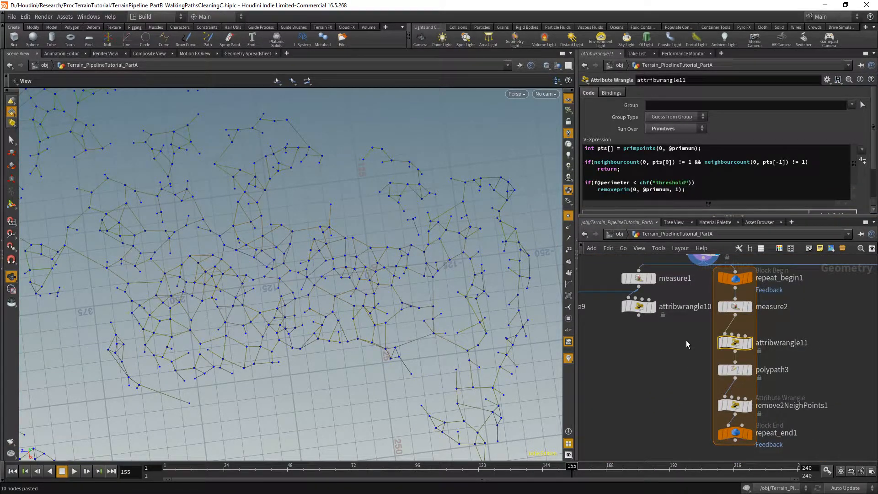
{"action": "left_click", "coordinate": [785, 305], "text": "shift"}
{"action": "key", "text": "ctrl+c"}
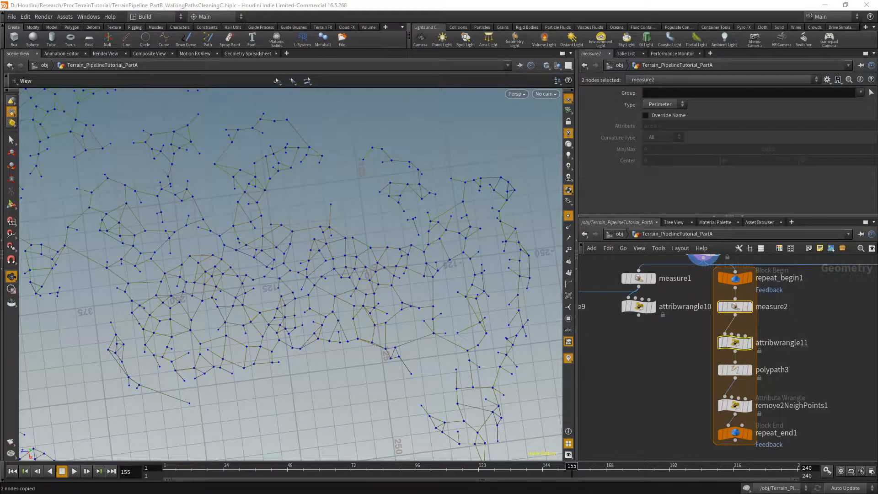
{"action": "scroll", "coordinate": [666, 389], "scroll_direction": "down", "scroll_amount": 3}
{"action": "key", "text": "ctrl+c"}
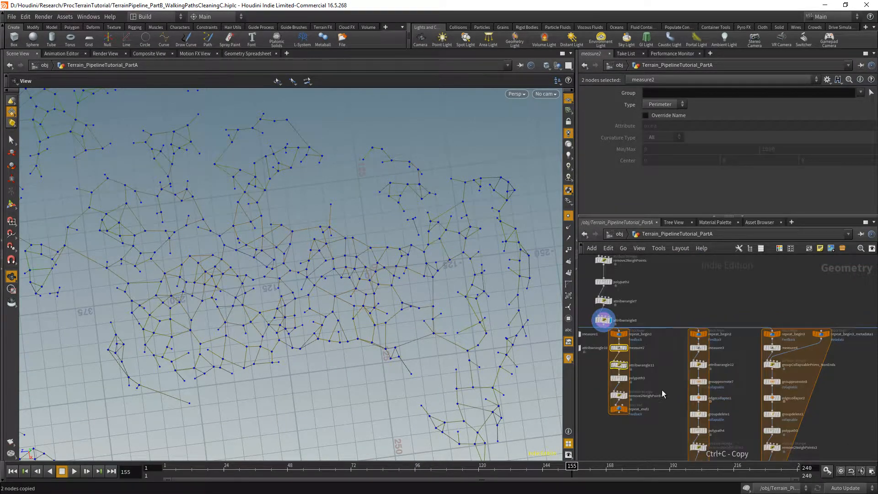
- Paste the copied measure and wrangle nodes beside the new loop and wire repeat_begin4 into the pasted measure6 node
{"action": "middle_click_drag", "start_coordinate": [861, 378], "coordinate": [630, 382]}
{"action": "scroll", "coordinate": [636, 366], "scroll_direction": "up", "scroll_amount": 3}
{"action": "key", "text": "ctrl+v"}
{"action": "left_click", "coordinate": [630, 363]}
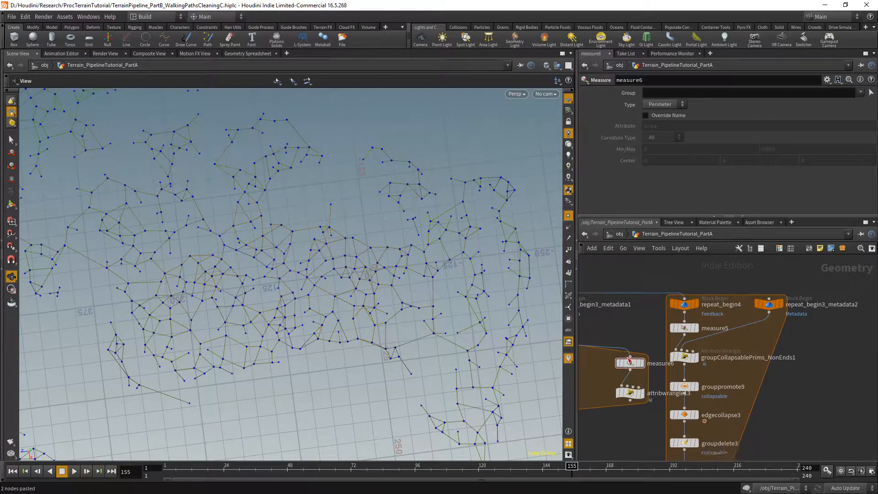
{"action": "left_click", "coordinate": [630, 356]}
{"action": "left_click", "coordinate": [688, 308]}
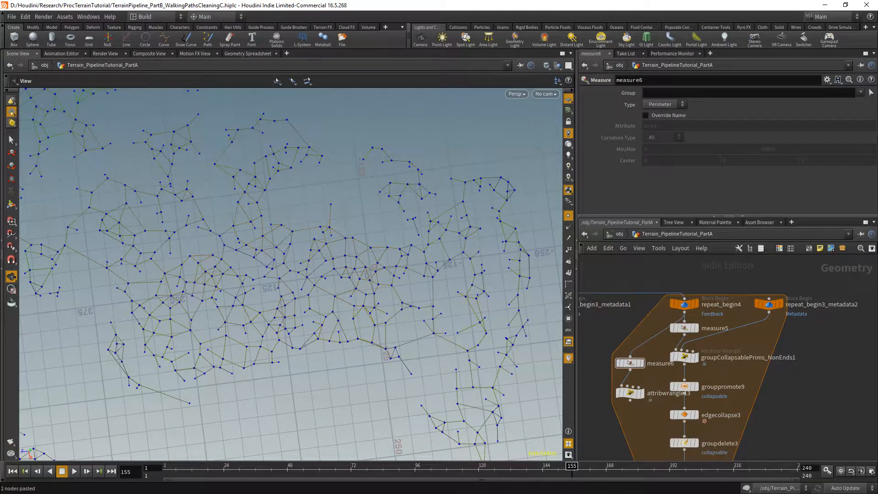
- Wire the output of attribwrangle13 into the measure5 node of the repeat_begin4 loop
{"action": "middle_click_drag", "start_coordinate": [802, 379], "coordinate": [784, 302]}
{"action": "middle_click_drag", "start_coordinate": [590, 329], "coordinate": [600, 390]}
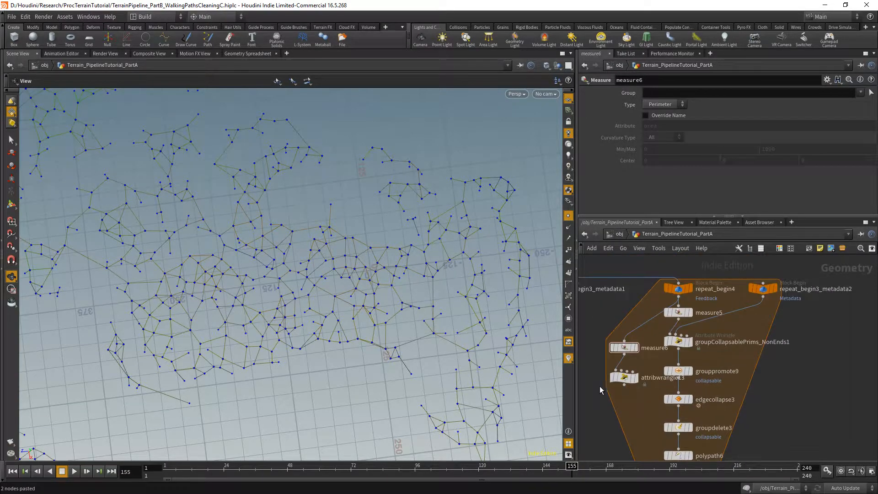
{"action": "left_click", "coordinate": [623, 387]}
{"action": "left_click", "coordinate": [688, 308]}
{"action": "scroll", "coordinate": [750, 400], "scroll_direction": "down", "scroll_amount": 2}
{"action": "middle_click_drag", "start_coordinate": [750, 401], "coordinate": [738, 315]}
{"action": "scroll", "coordinate": [737, 314], "scroll_direction": "down", "scroll_amount": 2}
- Tidy the loop layout by lowering the metadata node beside measure5 and aligning measure6 and attribwrangle13 beneath repeat_begin4
{"action": "left_click_drag", "start_coordinate": [815, 412], "coordinate": [706, 327]}
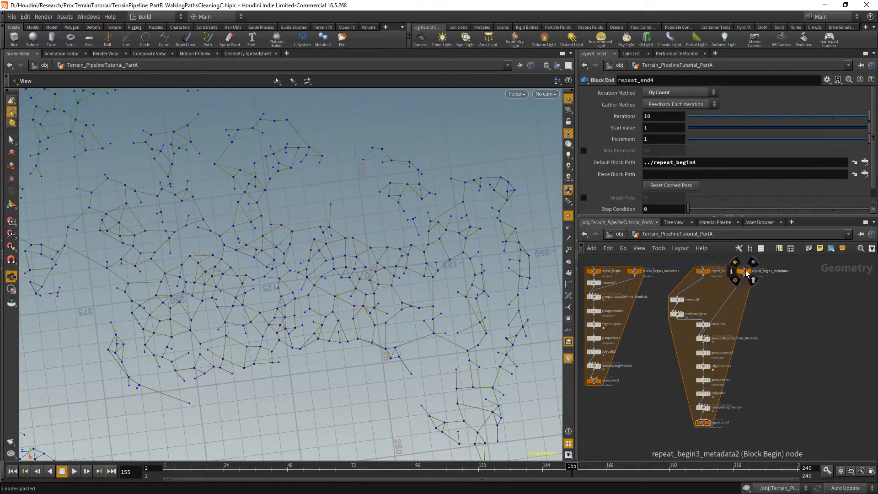
{"action": "left_click_drag", "start_coordinate": [744, 273], "coordinate": [747, 325]}
{"action": "scroll", "coordinate": [695, 299], "scroll_direction": "up", "scroll_amount": 3}
{"action": "left_click_drag", "start_coordinate": [649, 345], "coordinate": [675, 299]}
{"action": "left_click_drag", "start_coordinate": [673, 301], "coordinate": [718, 288]}
- Set the Threshold of attribwrangle13 to 10
{"action": "left_click", "coordinate": [728, 316]}
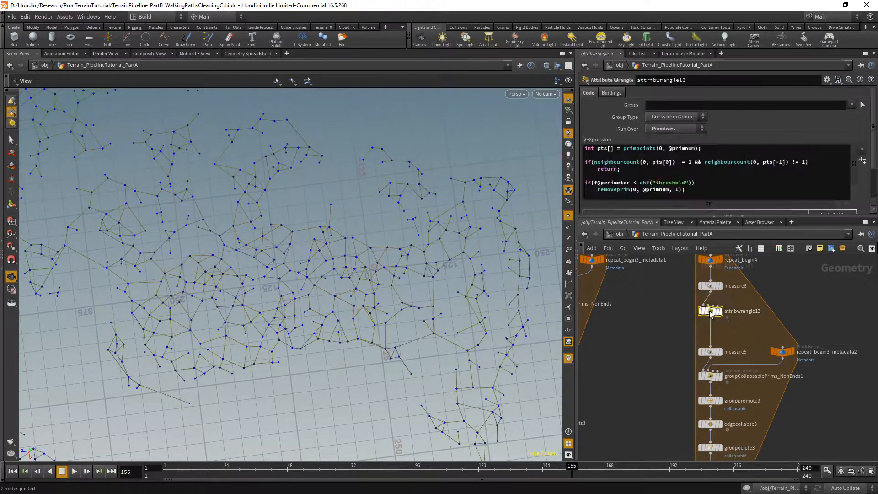
{"action": "left_click_drag", "start_coordinate": [613, 220], "coordinate": [627, 284]}
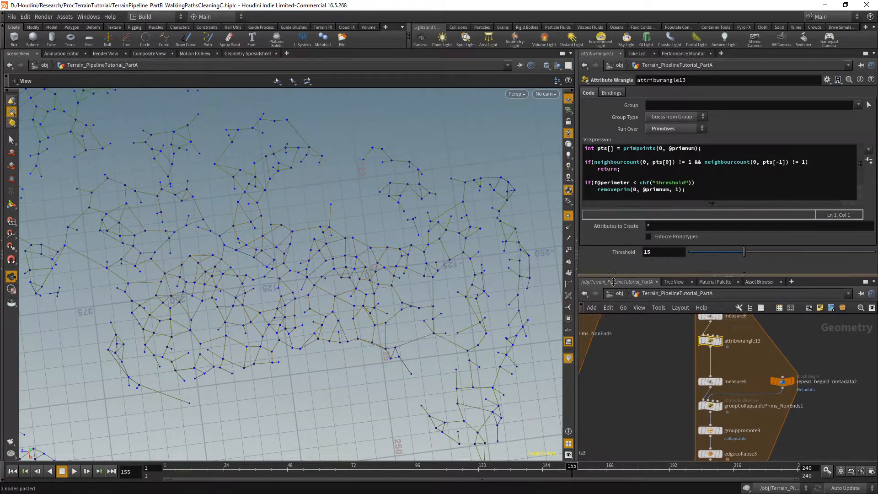
{"action": "type", "text": "10"}
{"action": "key", "text": "Return"}
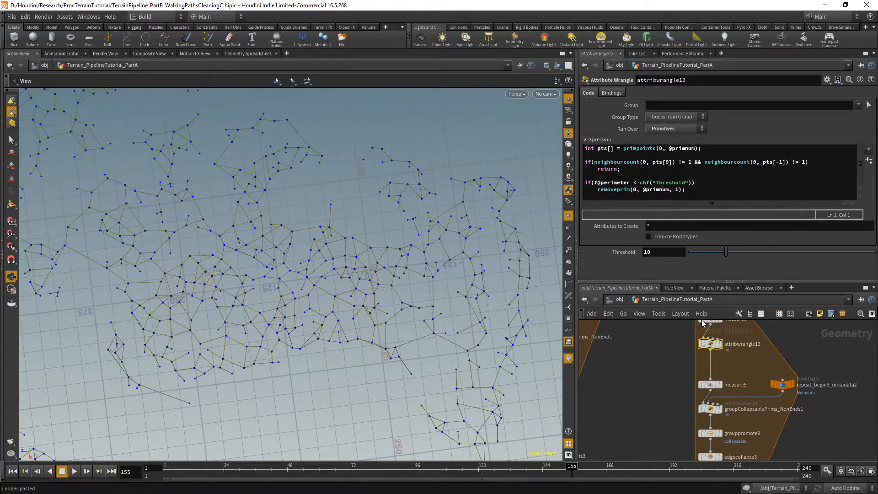
- Set the Iterations of repeat_end4 to 1
{"action": "middle_click_drag", "start_coordinate": [723, 338], "coordinate": [718, 306]}
{"action": "scroll", "coordinate": [723, 339], "scroll_direction": "down", "scroll_amount": 3}
{"action": "scroll", "coordinate": [707, 411], "scroll_direction": "down", "scroll_amount": 2}
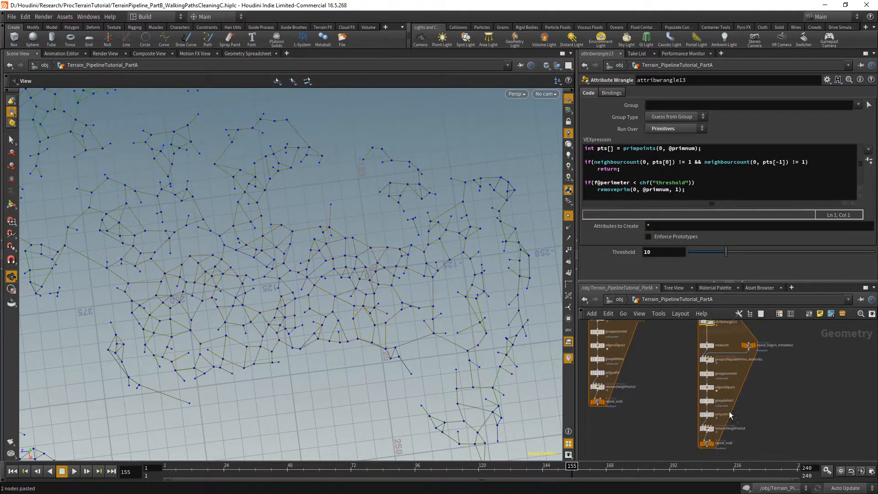
{"action": "left_click", "coordinate": [706, 419]}
{"action": "double_click", "coordinate": [649, 116]}
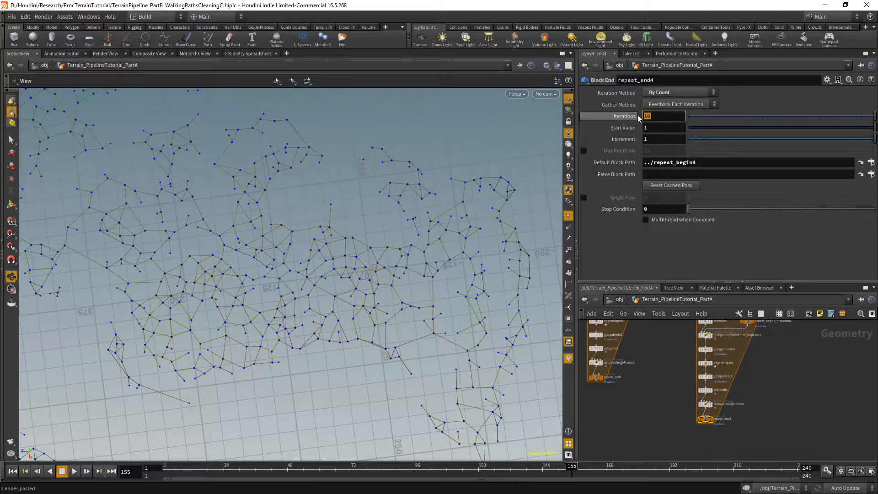
{"action": "type", "text": "1"}
{"action": "key", "text": "Return"}
- Widen the parameter and network panes, give the network more height, and display the output of repeat_end4
{"action": "middle_click_drag", "start_coordinate": [736, 363], "coordinate": [721, 443]}
{"action": "middle_click_drag", "start_coordinate": [717, 399], "coordinate": [727, 304]}
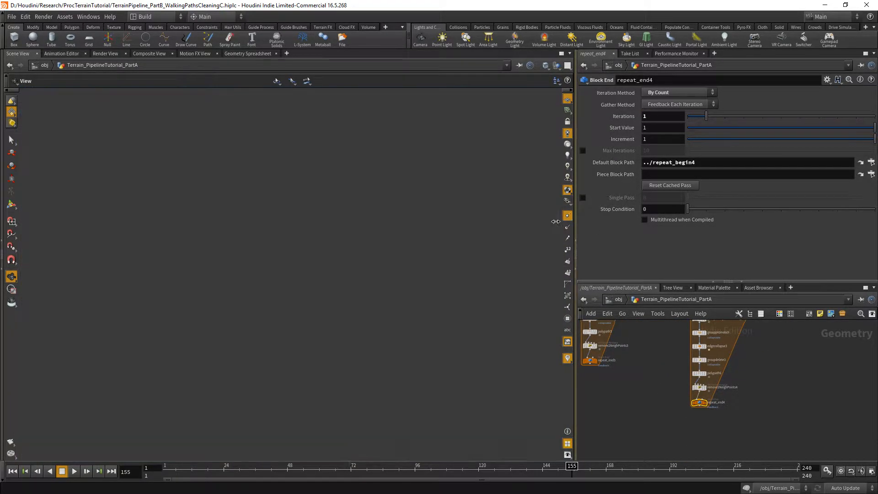
{"action": "left_click_drag", "start_coordinate": [577, 220], "coordinate": [347, 238]}
{"action": "left_click_drag", "start_coordinate": [469, 284], "coordinate": [469, 254]}
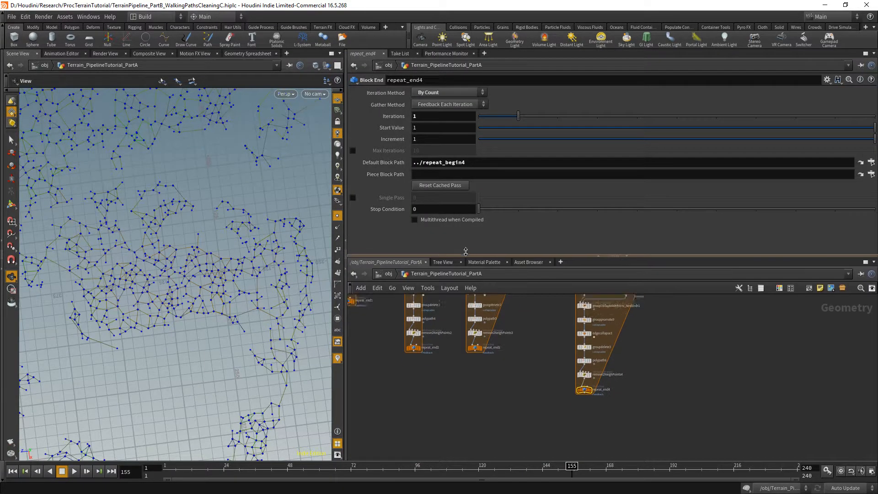
{"action": "scroll", "coordinate": [587, 400], "scroll_direction": "up", "scroll_amount": 5}
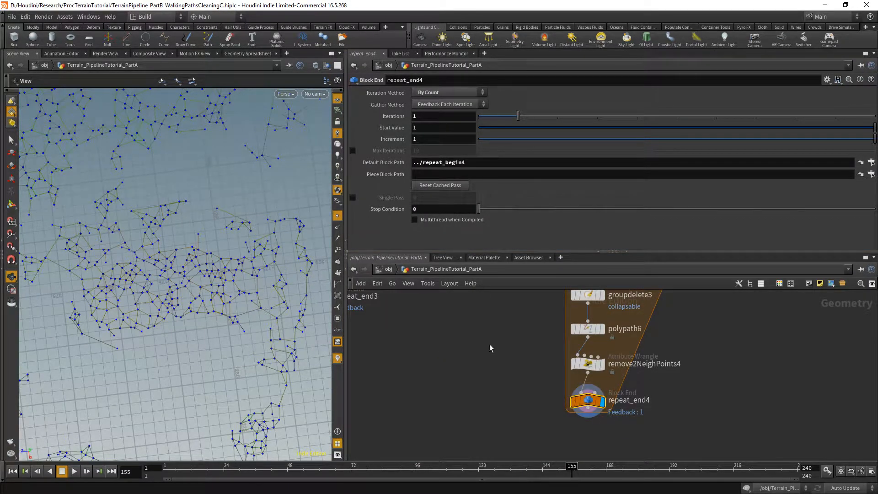
{"action": "scroll", "coordinate": [494, 414], "scroll_direction": "down", "scroll_amount": 5}
- Display repeat_begin4 and attribwrangle13 in turn and compare how the short dead-end paths differ in the viewport
{"action": "scroll", "coordinate": [495, 416], "scroll_direction": "up", "scroll_amount": 5}
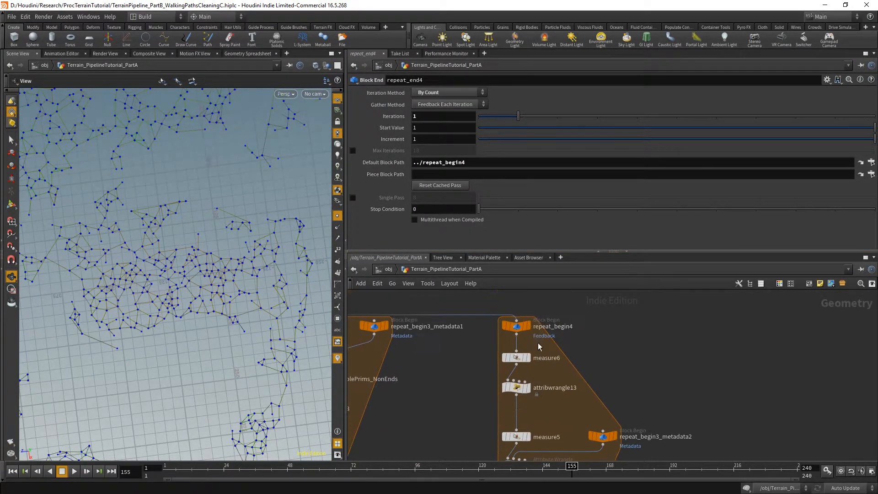
{"action": "left_click", "coordinate": [529, 326]}
{"action": "scroll", "coordinate": [210, 202], "scroll_direction": "up", "scroll_amount": 5}
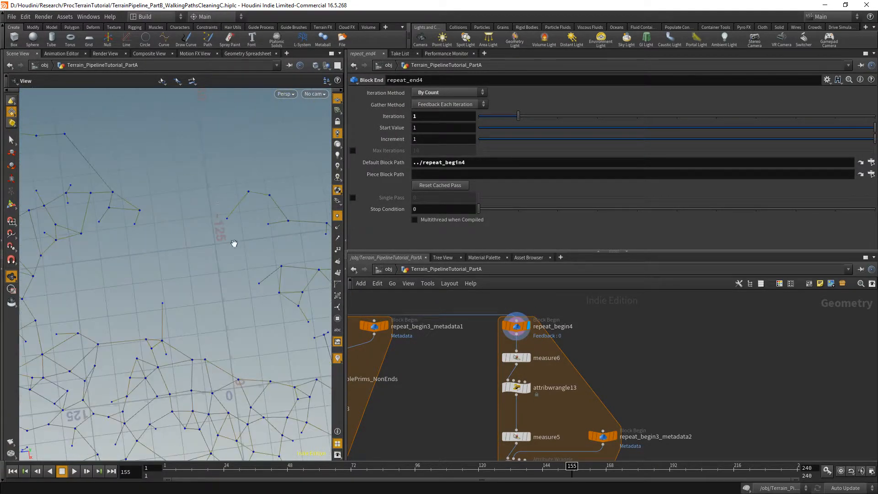
{"action": "scroll", "coordinate": [234, 243], "scroll_direction": "down", "scroll_amount": 2}
{"action": "left_click", "coordinate": [529, 388]}
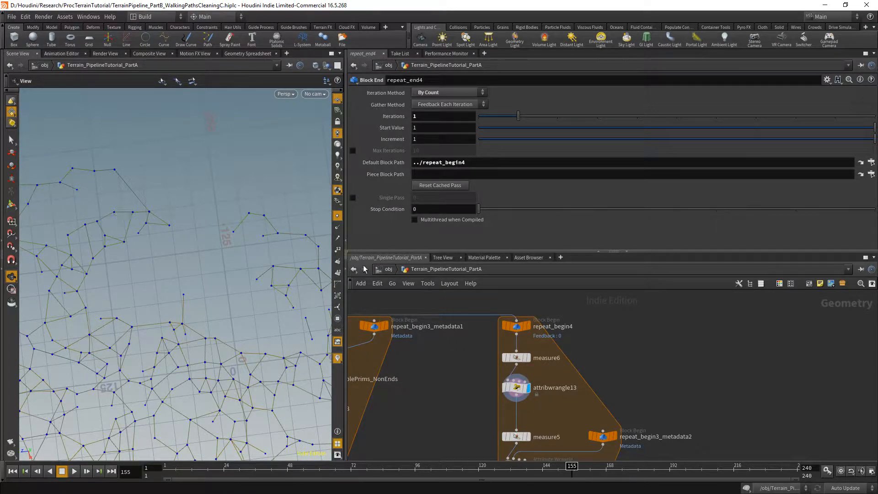
{"action": "middle_click_drag", "start_coordinate": [560, 457], "coordinate": [546, 325]}
{"action": "scroll", "coordinate": [548, 347], "scroll_direction": "down", "scroll_amount": 3}
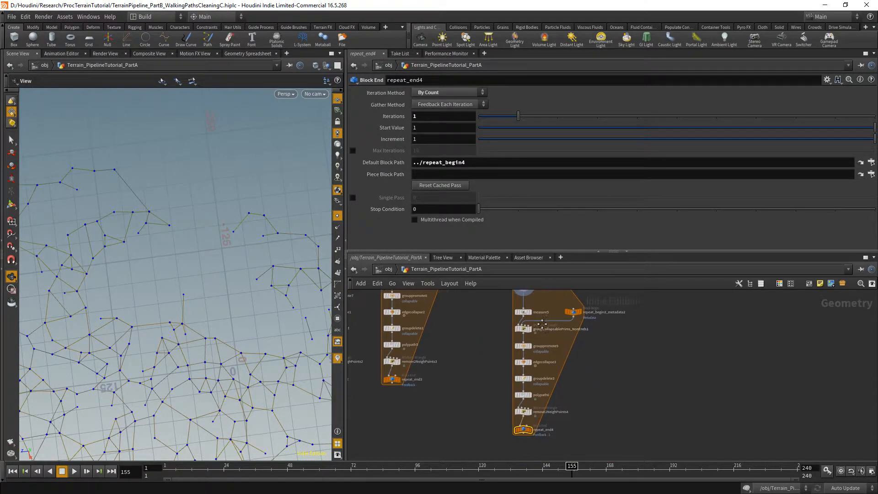
{"action": "left_click_drag", "start_coordinate": [152, 242], "coordinate": [227, 277]}
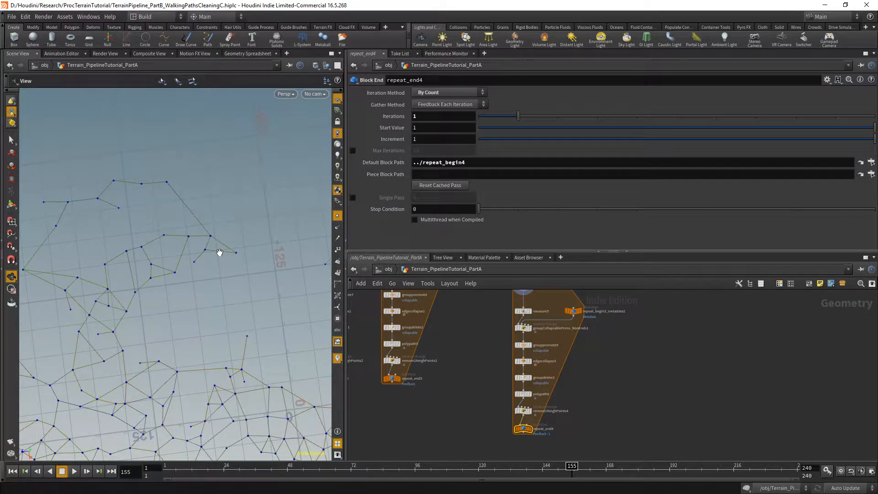
{"action": "left_click_drag", "start_coordinate": [220, 253], "coordinate": [190, 232]}
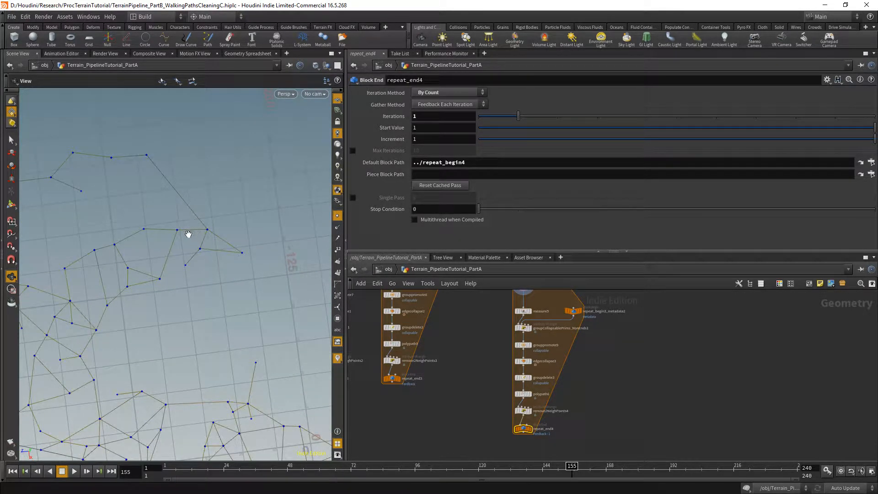
{"action": "scroll", "coordinate": [528, 350], "scroll_direction": "up", "scroll_amount": 1}
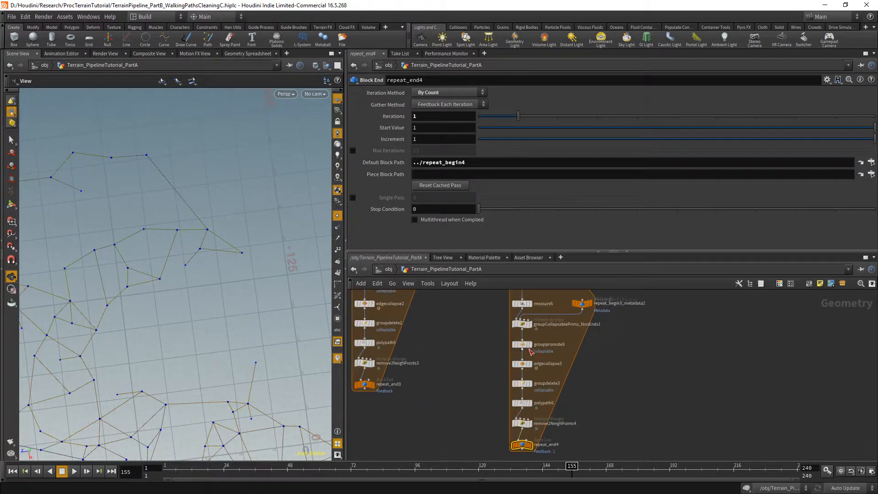
- Examine the VEX code of groupCollapsablePrims_NonEnds1 and display that node's output in the viewport
{"action": "left_click", "coordinate": [521, 324]}
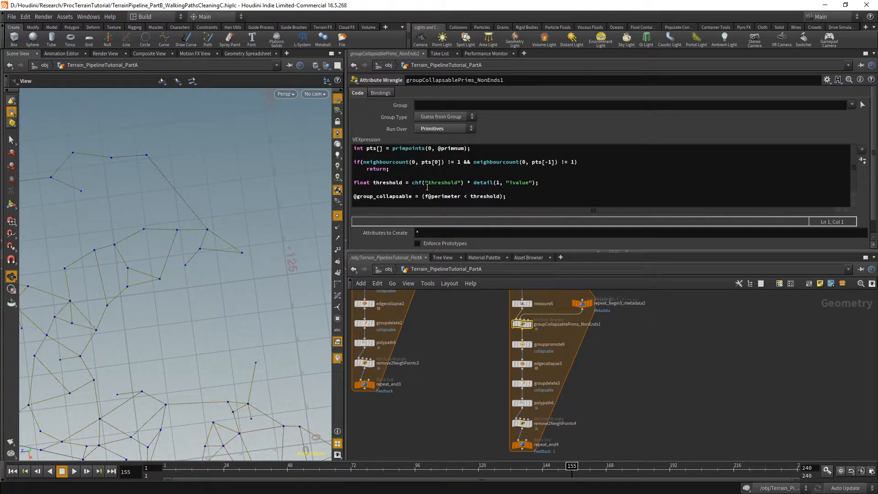
{"action": "left_click_drag", "start_coordinate": [214, 330], "coordinate": [207, 264]}
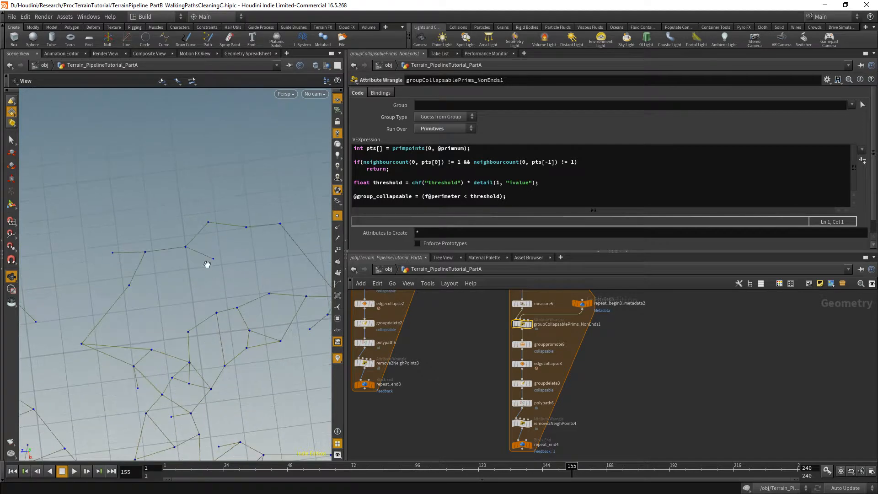
{"action": "middle_click_drag", "start_coordinate": [430, 327], "coordinate": [402, 396]}
{"action": "scroll", "coordinate": [478, 355], "scroll_direction": "up", "scroll_amount": 3}
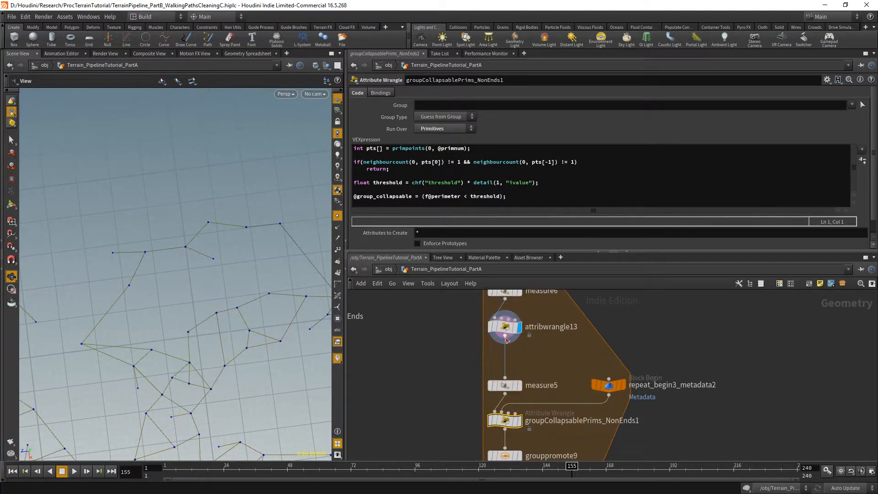
{"action": "middle_click_drag", "start_coordinate": [515, 394], "coordinate": [495, 348]}
{"action": "left_click", "coordinate": [500, 375]}
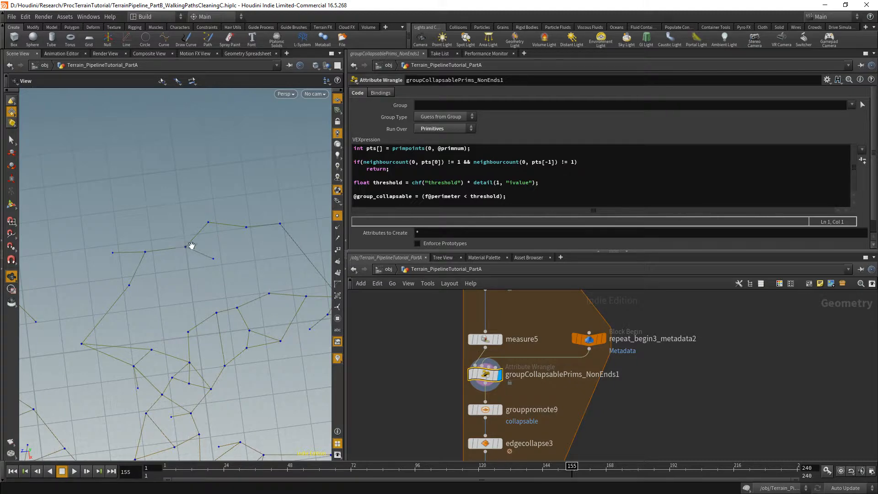
- Turn on primitive numbers in the viewport and examine the numbered path segments around the dead ends
{"action": "middle_click_drag", "start_coordinate": [475, 325], "coordinate": [446, 400]}
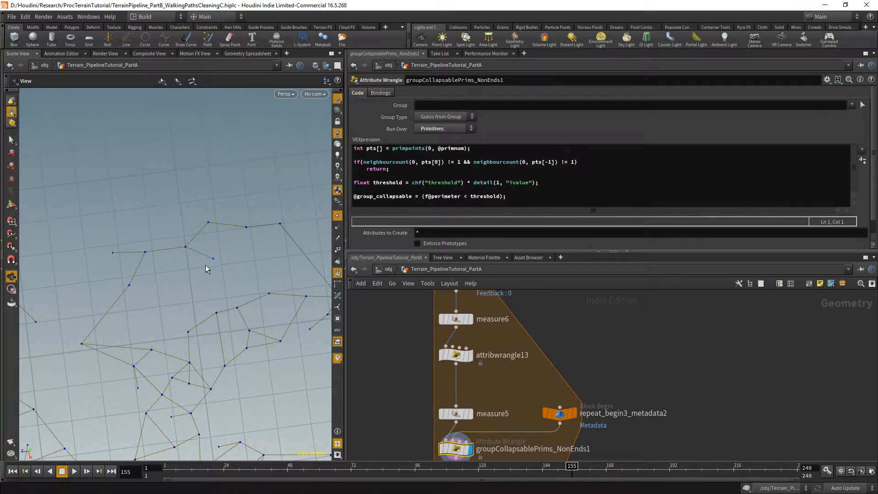
{"action": "scroll", "coordinate": [206, 265], "scroll_direction": "up", "scroll_amount": 4}
{"action": "scroll", "coordinate": [207, 265], "scroll_direction": "down", "scroll_amount": 2}
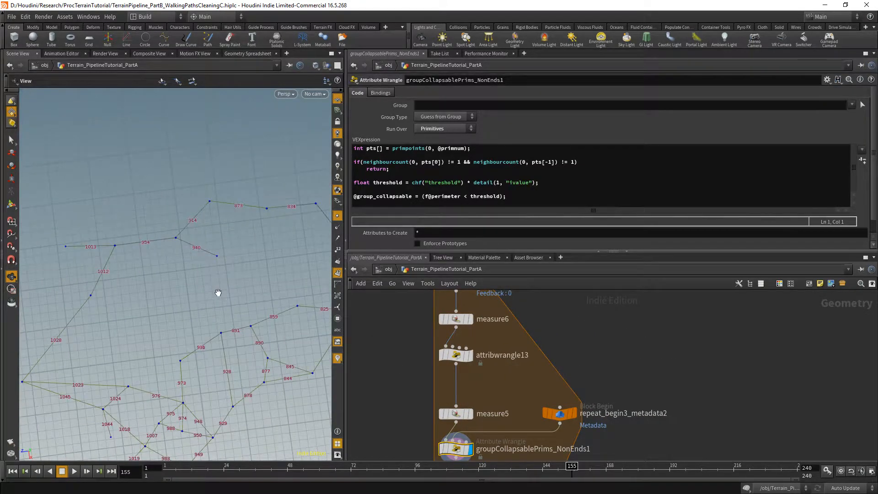
{"action": "scroll", "coordinate": [217, 296], "scroll_direction": "down", "scroll_amount": 1}
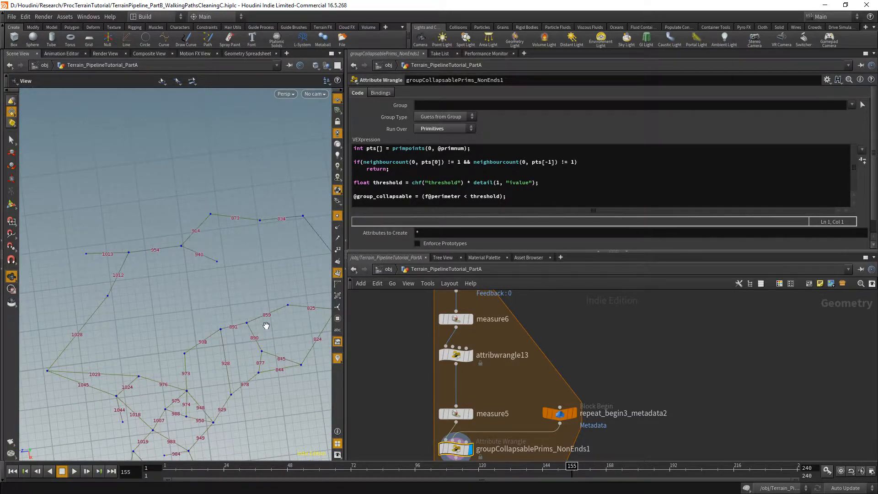
{"action": "scroll", "coordinate": [229, 274], "scroll_direction": "down", "scroll_amount": 4}
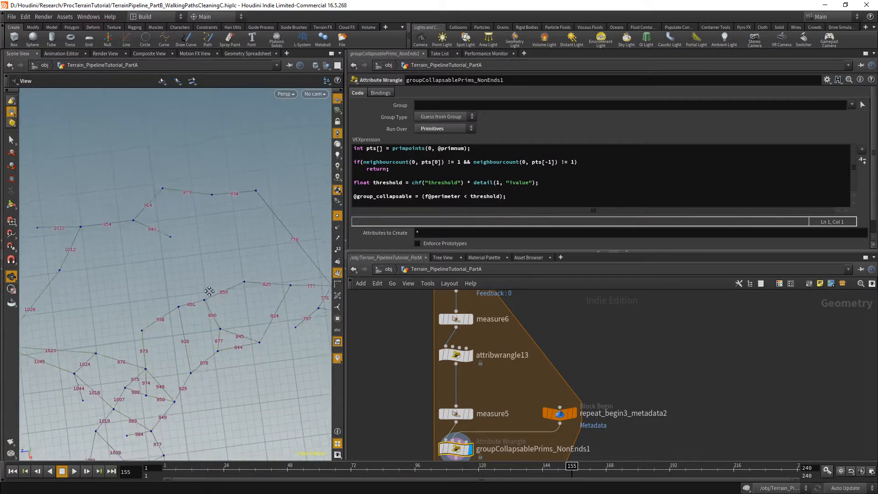
{"action": "scroll", "coordinate": [476, 342], "scroll_direction": "down", "scroll_amount": 1}
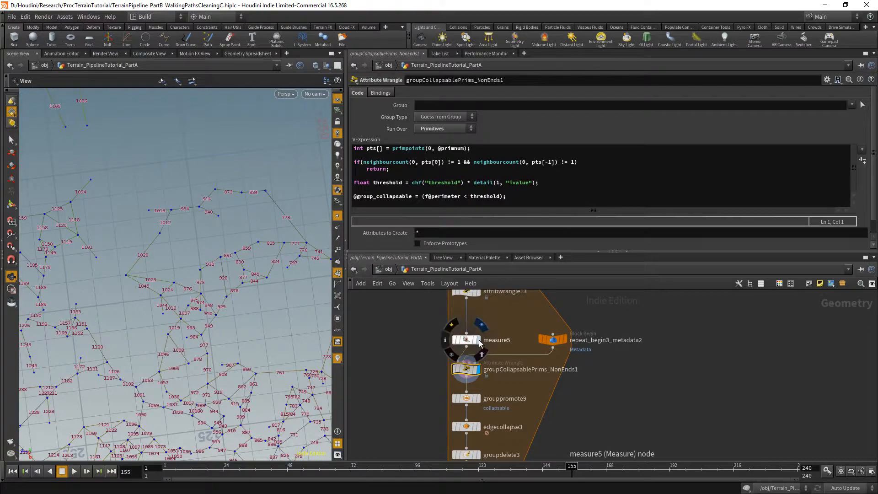
- Turn off primitive numbers in the viewport and compare the path outputs of measure5 and groupCollapsablePrims_NonEnds1
{"action": "scroll", "coordinate": [145, 272], "scroll_direction": "down", "scroll_amount": 8}
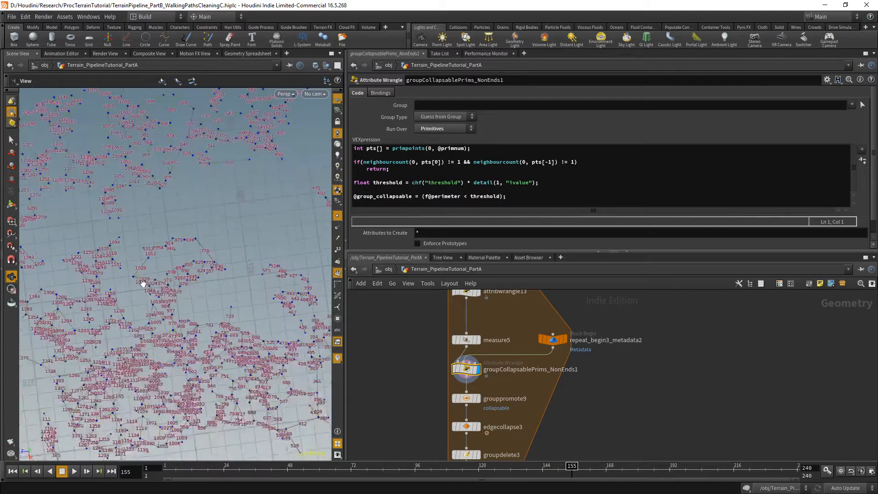
{"action": "left_click", "coordinate": [337, 275]}
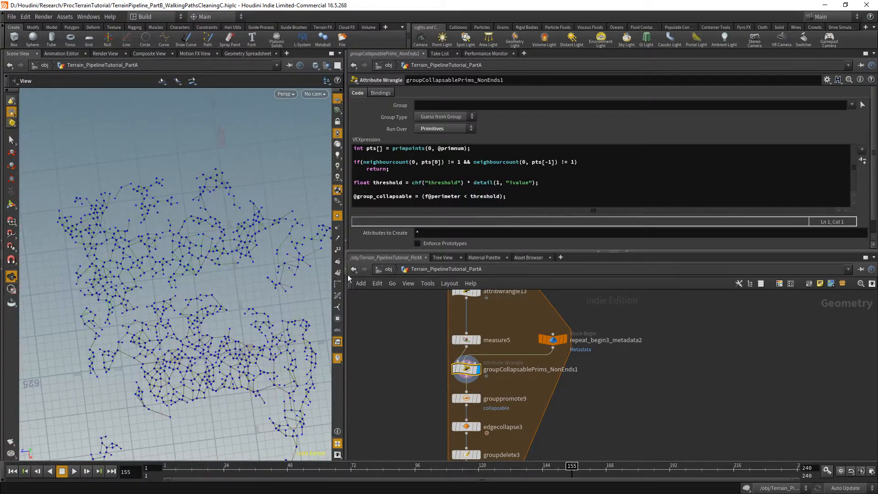
{"action": "left_click", "coordinate": [478, 369]}
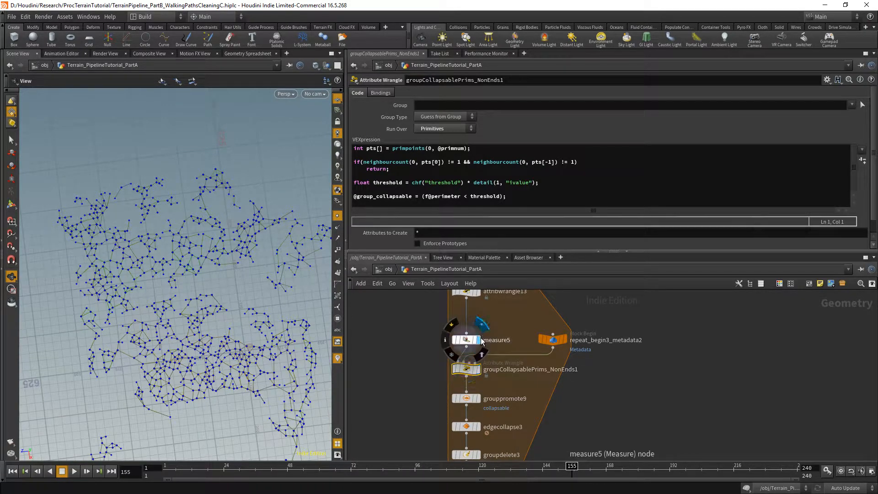
{"action": "scroll", "coordinate": [184, 359], "scroll_direction": "up", "scroll_amount": 3}
{"action": "scroll", "coordinate": [184, 360], "scroll_direction": "up", "scroll_amount": 3}
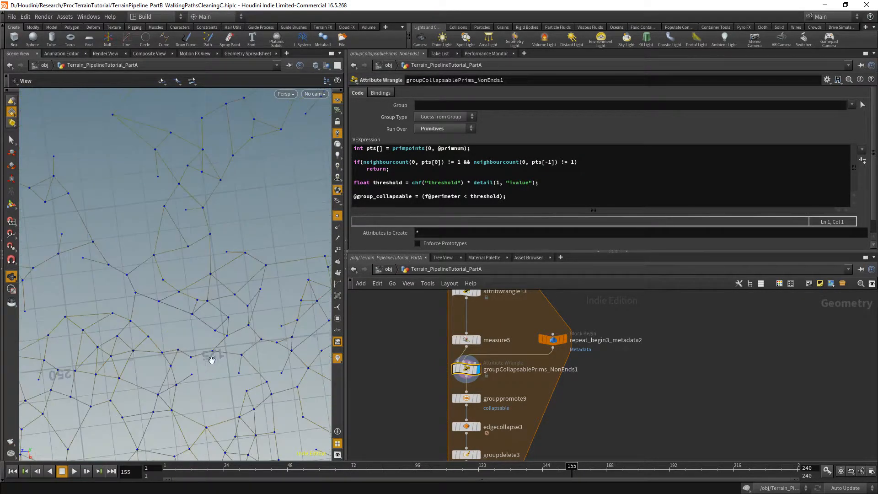
{"action": "middle_click_drag", "start_coordinate": [158, 218], "coordinate": [165, 270]}
- Add a PolyPath node beside the connection between attribwrangle13 and measure5
{"action": "middle_click_drag", "start_coordinate": [461, 313], "coordinate": [462, 341]}
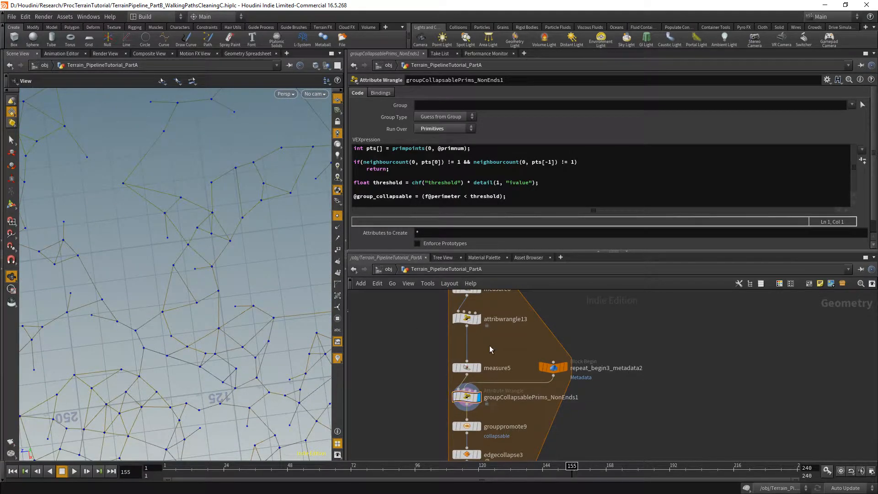
{"action": "key", "text": "Tab"}
{"action": "type", "text": "p"}
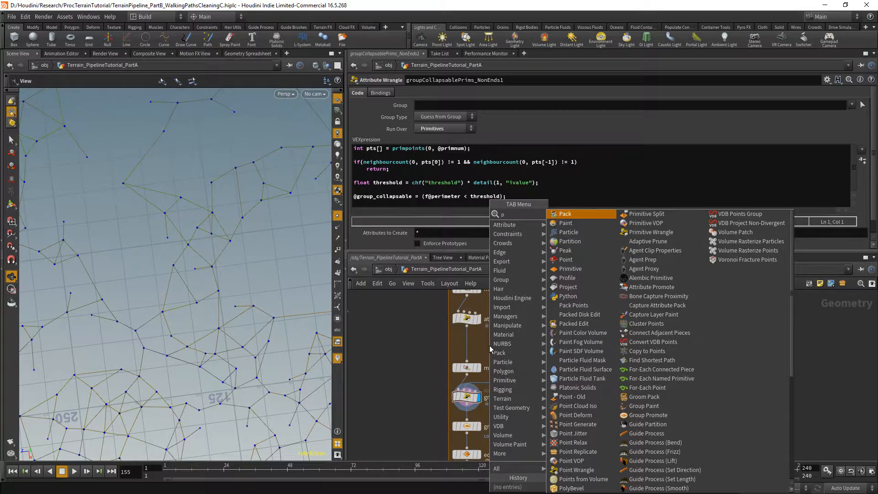
{"action": "type", "text": "oly"}
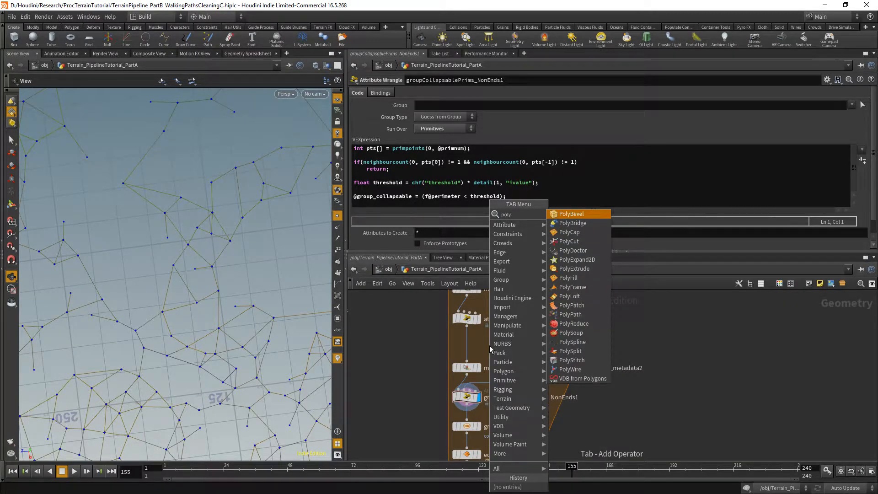
{"action": "type", "text": "pa"}
{"action": "key", "text": "Down"}
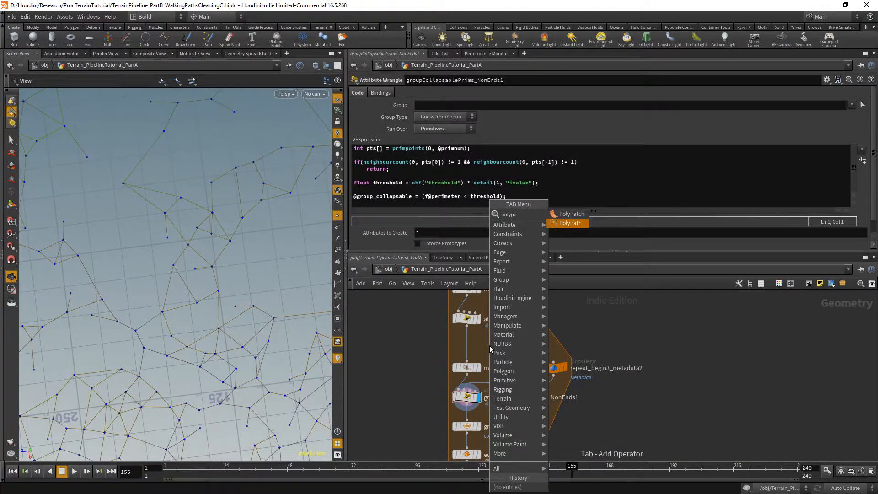
{"action": "key", "text": "Return"}
{"action": "left_click", "coordinate": [490, 345]}
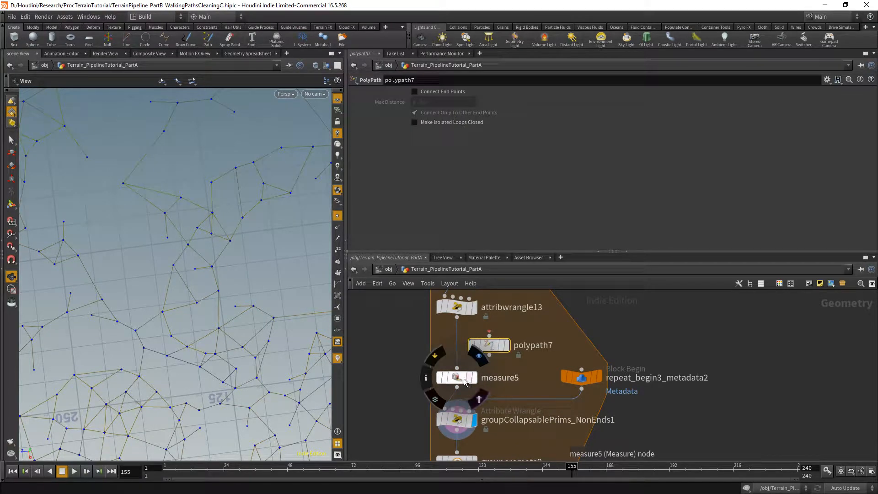
- Turn on primitive numbers, connect attribwrangle13 to the new PolyPath node and display that node's output
{"action": "scroll", "coordinate": [281, 289], "scroll_direction": "up", "scroll_amount": 2}
{"action": "scroll", "coordinate": [294, 266], "scroll_direction": "up", "scroll_amount": 2}
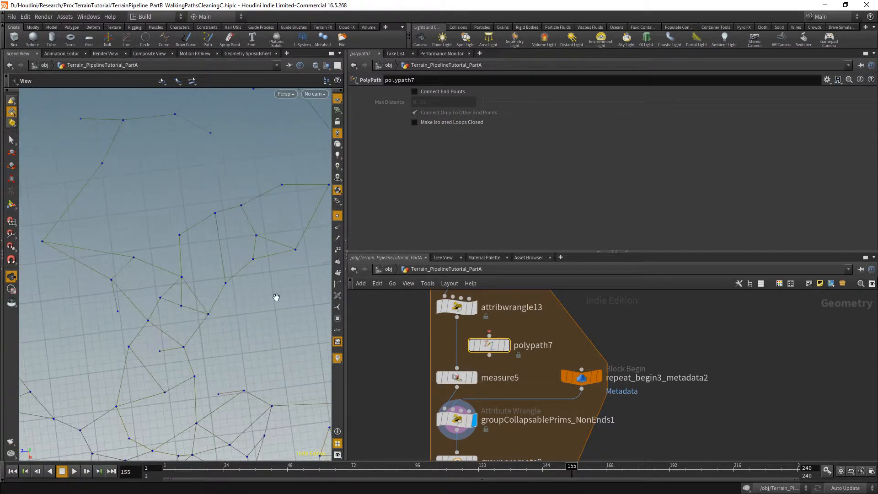
{"action": "left_click", "coordinate": [337, 273]}
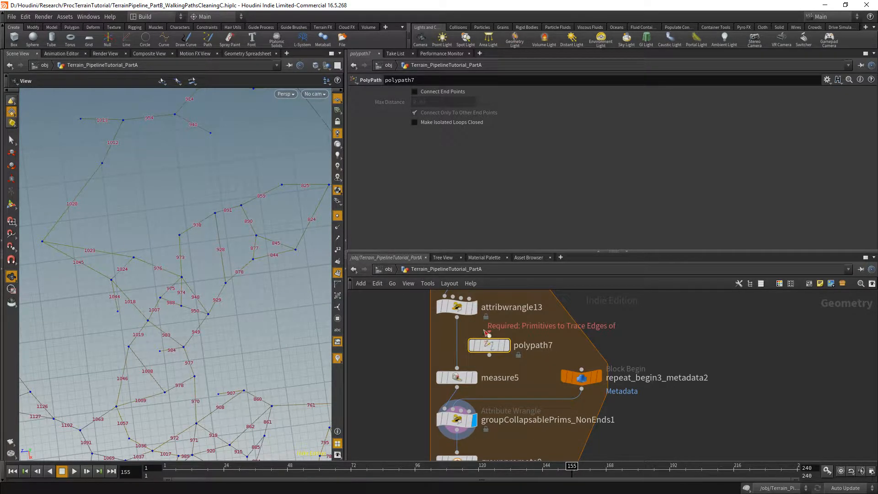
{"action": "left_click", "coordinate": [507, 346]}
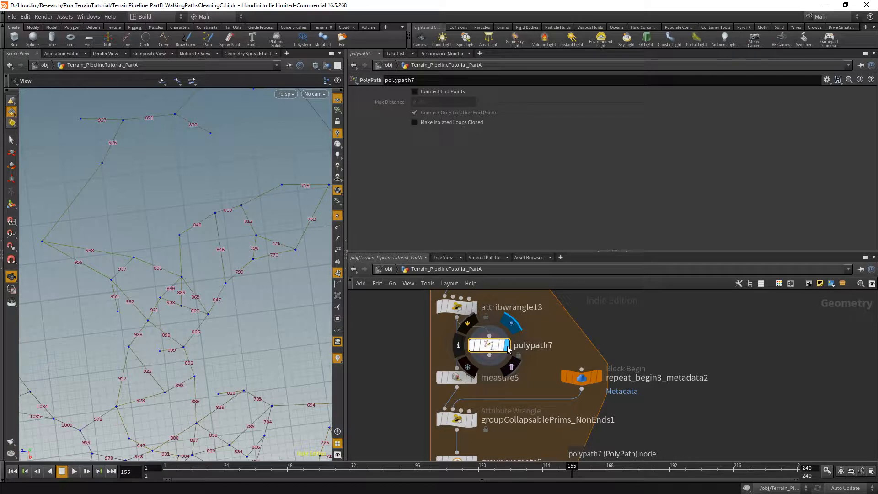
- Wire the new PolyPath node's output into measure5 and align the node in the chain below attribwrangle13
{"action": "left_click", "coordinate": [462, 377]}
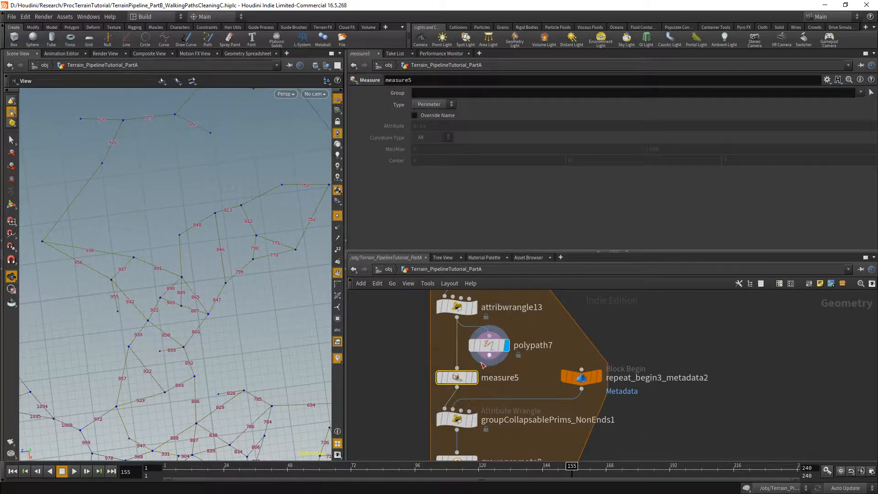
{"action": "left_click", "coordinate": [489, 356]}
{"action": "left_click", "coordinate": [457, 368]}
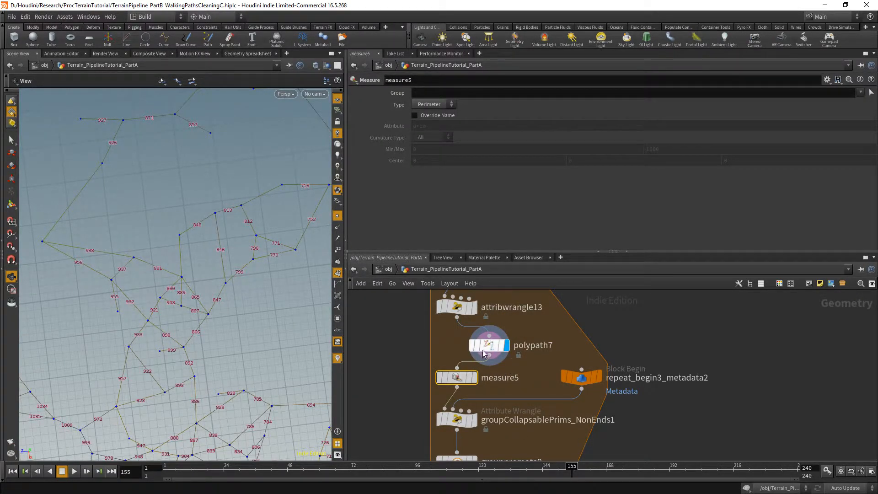
{"action": "left_click_drag", "start_coordinate": [484, 354], "coordinate": [452, 354]}
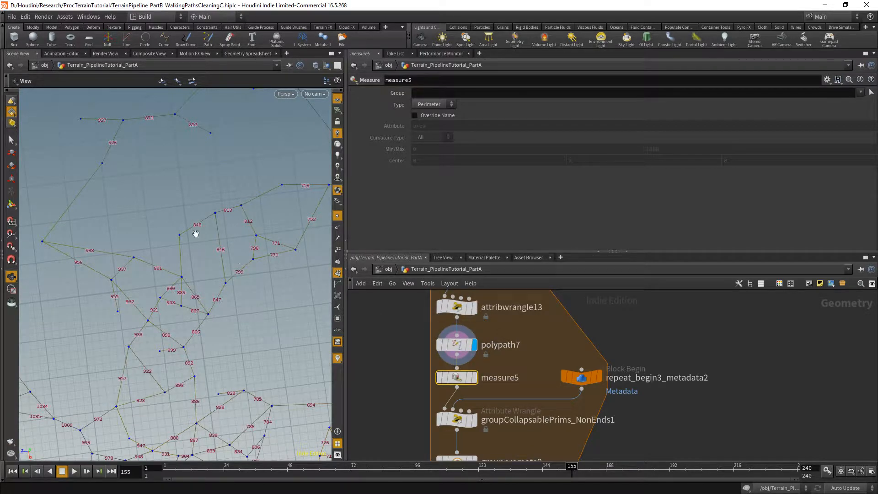
- Display the output of groupCollapsablePrims_NonEnds1 and view the whole numbered path network
{"action": "middle_click_drag", "start_coordinate": [506, 356], "coordinate": [514, 314]}
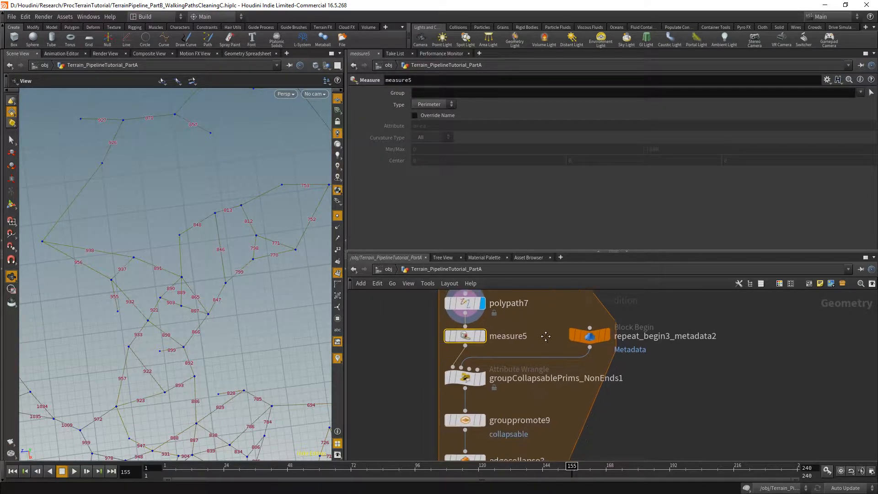
{"action": "left_click", "coordinate": [482, 335]}
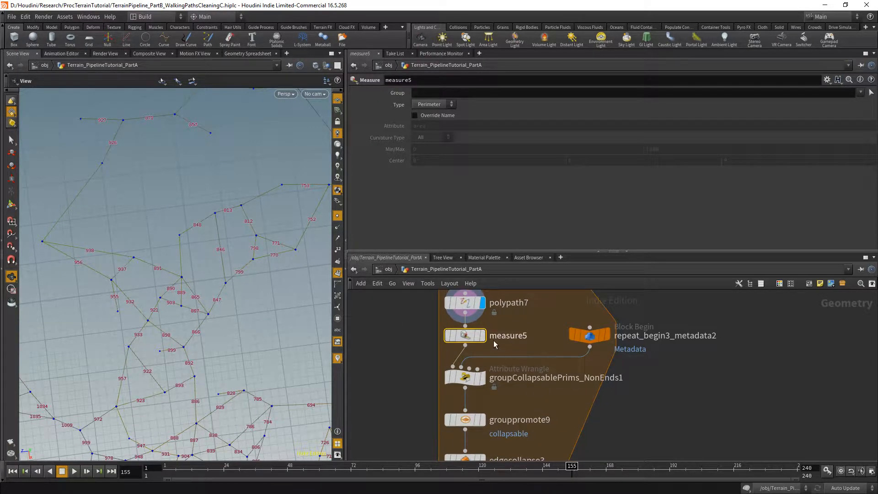
{"action": "left_click", "coordinate": [483, 378]}
{"action": "scroll", "coordinate": [164, 264], "scroll_direction": "down", "scroll_amount": 3}
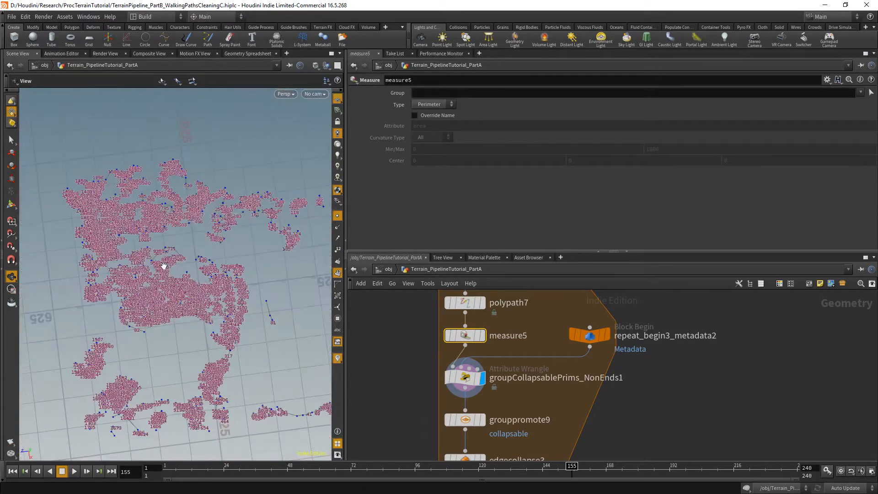
- Reveal the Threshold parameter of groupCollapsablePrims_NonEnds1, turn off primitive numbers and compare the node's output with measure5
{"action": "left_click", "coordinate": [465, 378]}
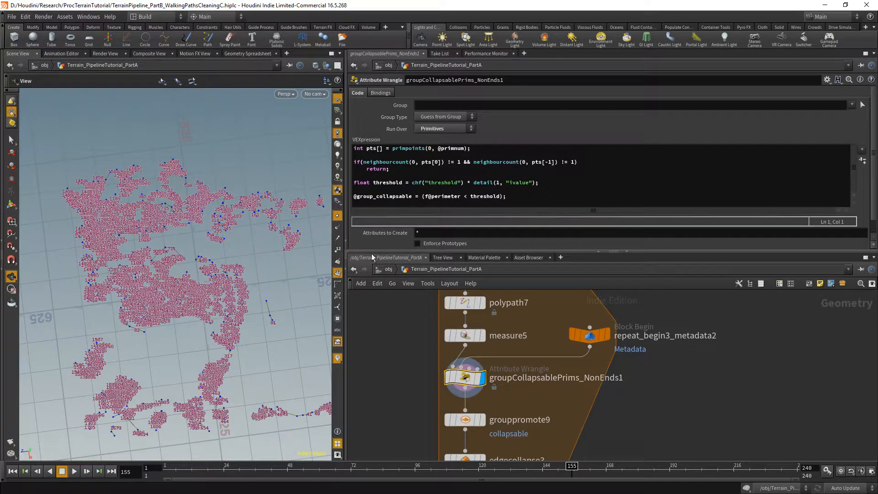
{"action": "left_click_drag", "start_coordinate": [372, 250], "coordinate": [372, 282]}
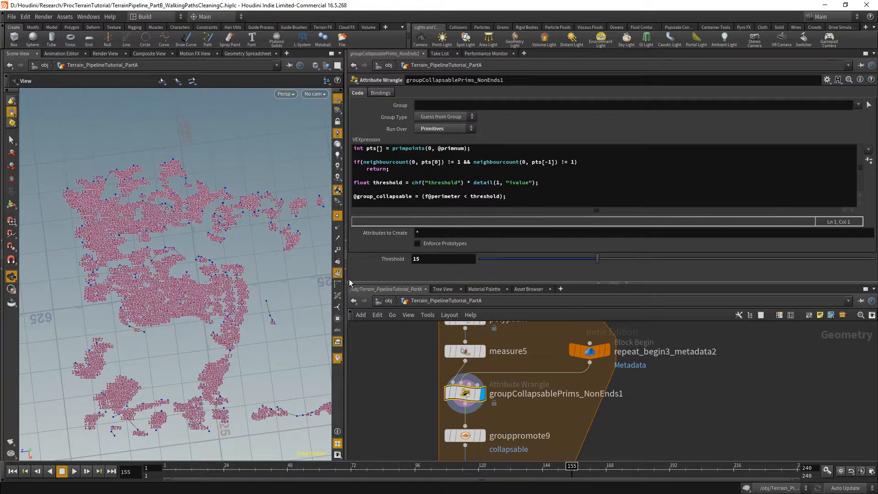
{"action": "left_click", "coordinate": [338, 274]}
{"action": "left_click", "coordinate": [482, 351]}
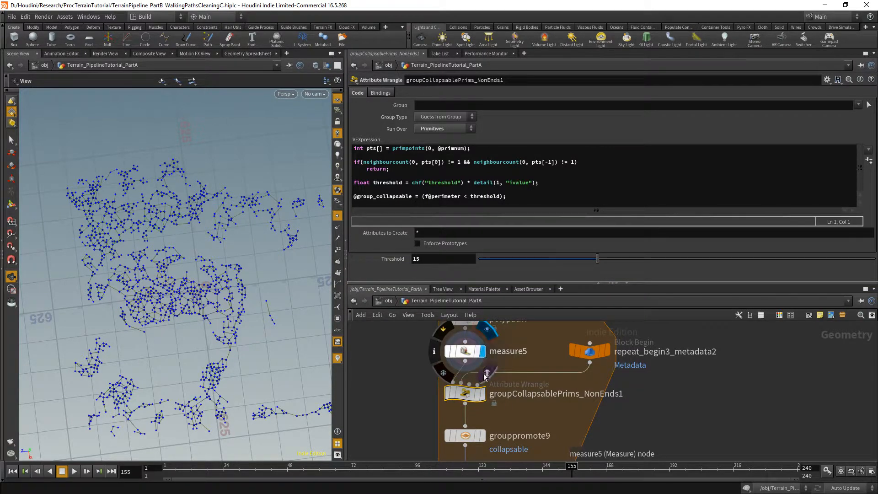
{"action": "left_click", "coordinate": [482, 393]}
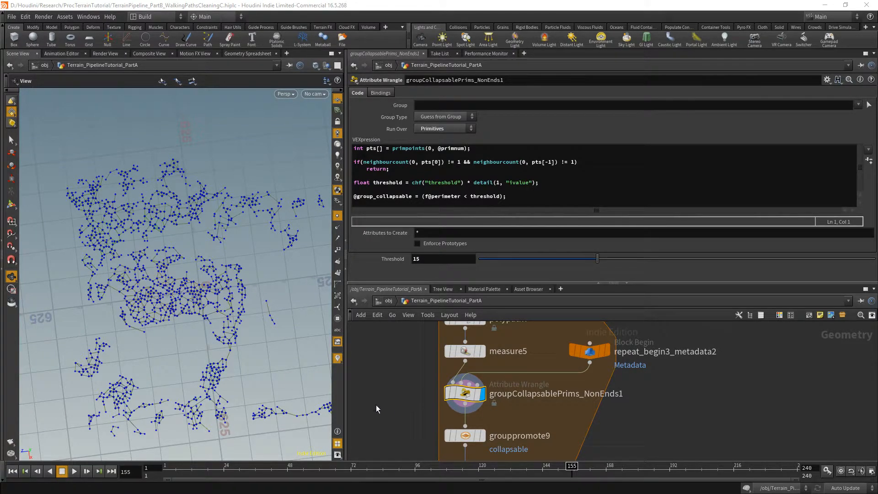
- Give the network pane more height and display the output of edgecollapse3
{"action": "middle_click_drag", "start_coordinate": [429, 434], "coordinate": [429, 353]}
{"action": "middle_click_drag", "start_coordinate": [436, 393], "coordinate": [425, 275]}
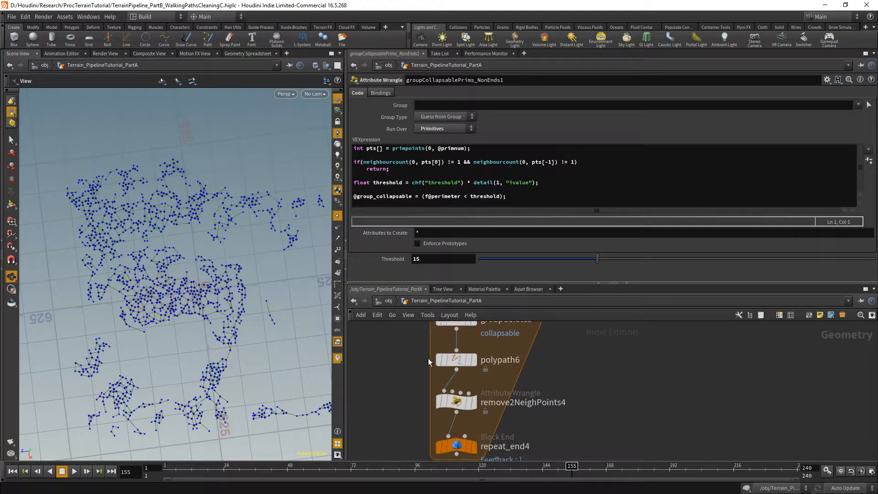
{"action": "scroll", "coordinate": [429, 360], "scroll_direction": "down", "scroll_amount": 3}
{"action": "middle_click_drag", "start_coordinate": [433, 354], "coordinate": [440, 425]}
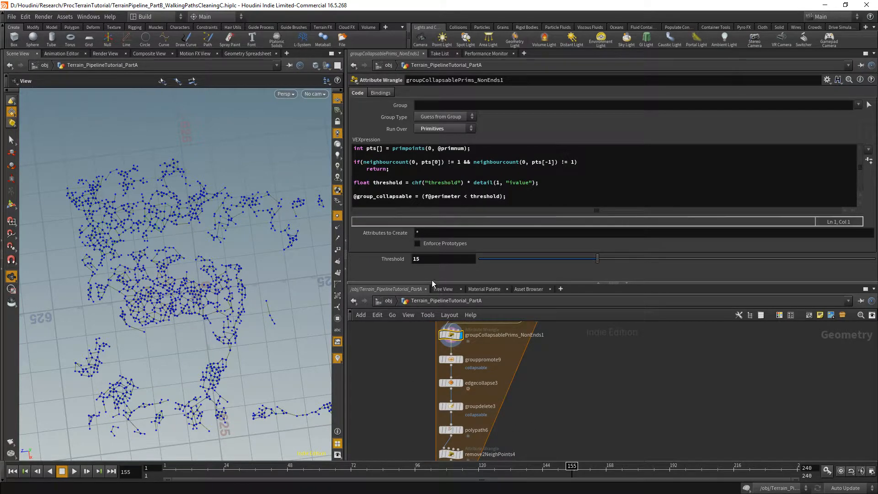
{"action": "left_click_drag", "start_coordinate": [432, 283], "coordinate": [433, 256]}
{"action": "scroll", "coordinate": [467, 409], "scroll_direction": "up", "scroll_amount": 3}
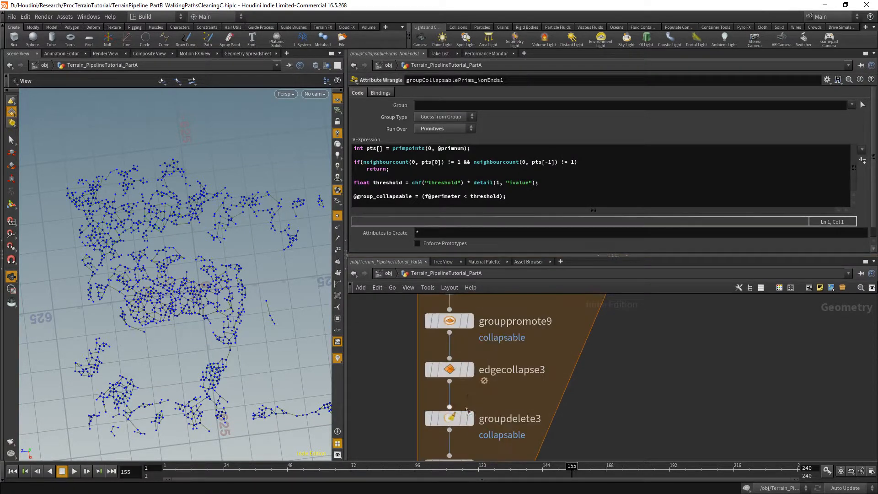
{"action": "left_click", "coordinate": [471, 370]}
{"action": "scroll", "coordinate": [367, 381], "scroll_direction": "up", "scroll_amount": 2}
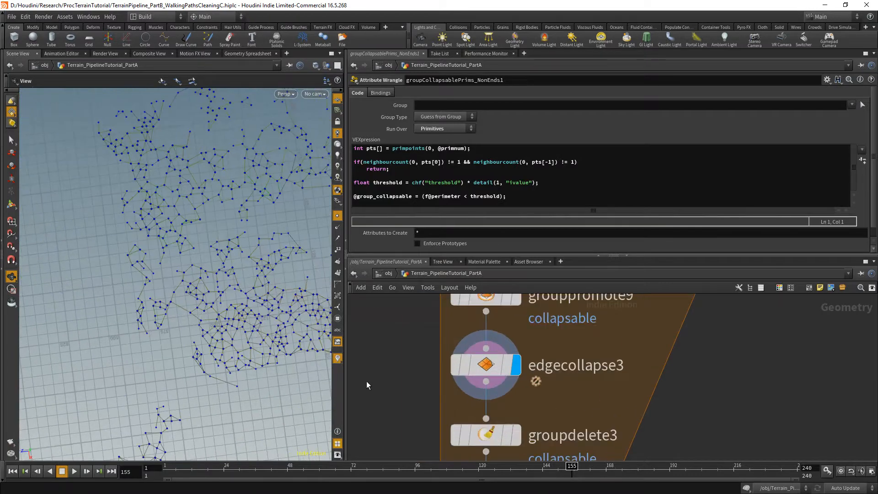
- Bypass polypath7 to compare the edge collapse result without it, and re-enable the node
{"action": "scroll", "coordinate": [529, 321], "scroll_direction": "down", "scroll_amount": 3}
{"action": "middle_click_drag", "start_coordinate": [544, 308], "coordinate": [523, 377]}
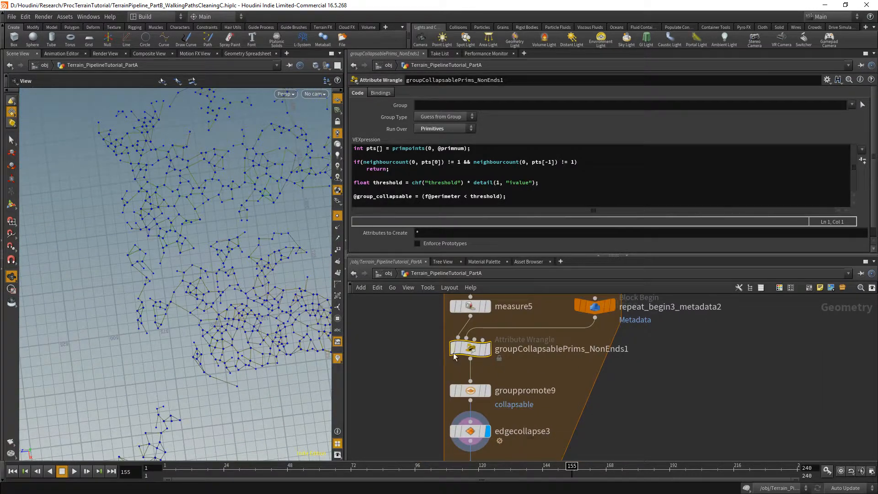
{"action": "left_click", "coordinate": [453, 350]}
{"action": "left_click", "coordinate": [452, 350]}
{"action": "middle_click_drag", "start_coordinate": [452, 349], "coordinate": [422, 361]}
{"action": "left_click", "coordinate": [437, 359]}
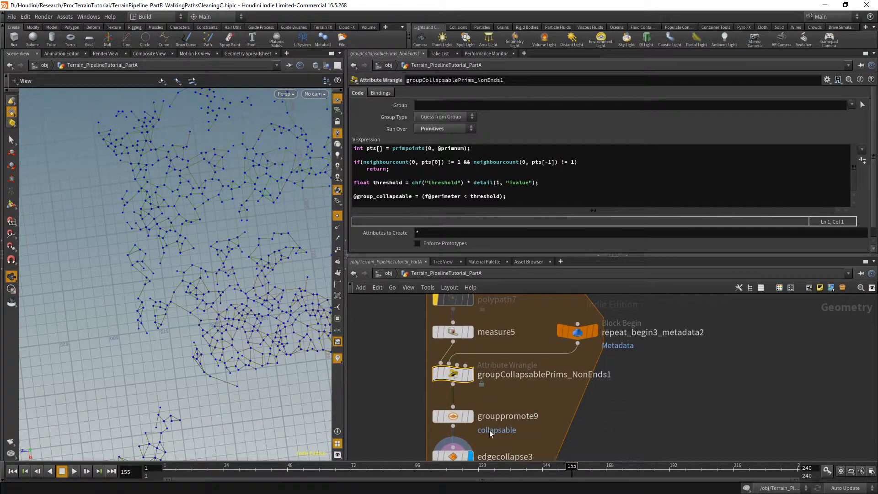
{"action": "left_click", "coordinate": [473, 416]}
{"action": "middle_click_drag", "start_coordinate": [484, 451], "coordinate": [485, 422]}
{"action": "left_click", "coordinate": [472, 417]}
{"action": "scroll", "coordinate": [469, 450], "scroll_direction": "down", "scroll_amount": 2}
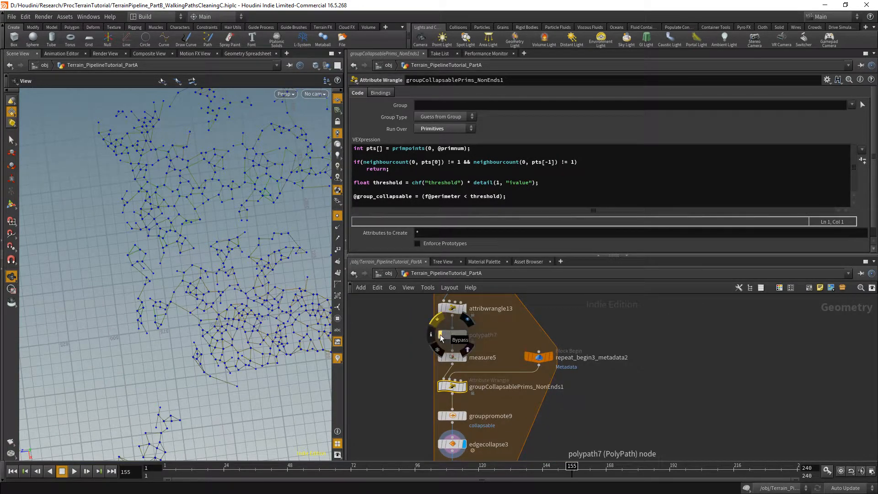
{"action": "left_click", "coordinate": [440, 334]}
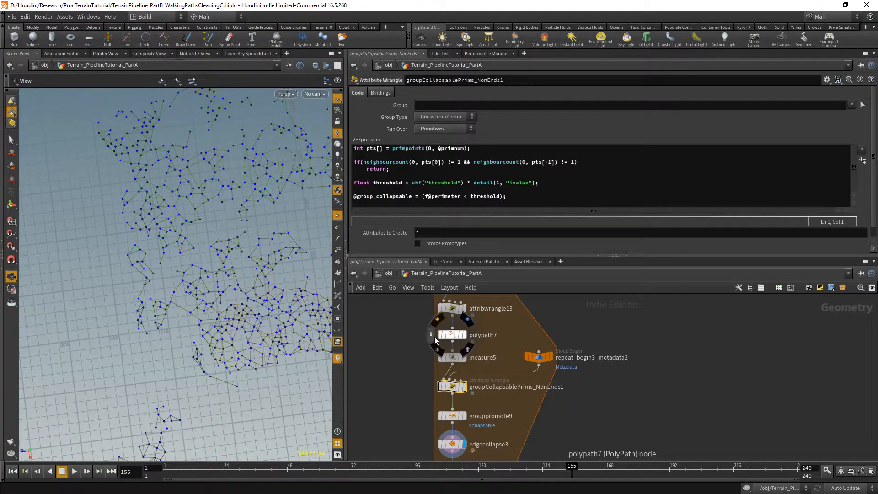
- Display groupdelete3, polypath6, remove2NeighPoints4 and repeat_end4 in turn and compare their path results
{"action": "scroll", "coordinate": [232, 420], "scroll_direction": "up", "scroll_amount": 3}
{"action": "scroll", "coordinate": [263, 317], "scroll_direction": "up", "scroll_amount": 2}
{"action": "middle_click_drag", "start_coordinate": [520, 419], "coordinate": [511, 325]}
{"action": "left_click", "coordinate": [455, 380]}
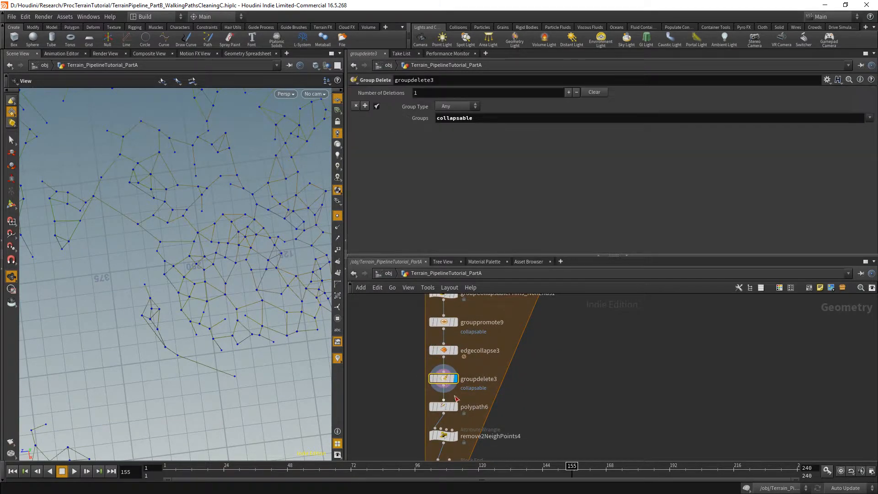
{"action": "middle_click_drag", "start_coordinate": [489, 405], "coordinate": [520, 332]}
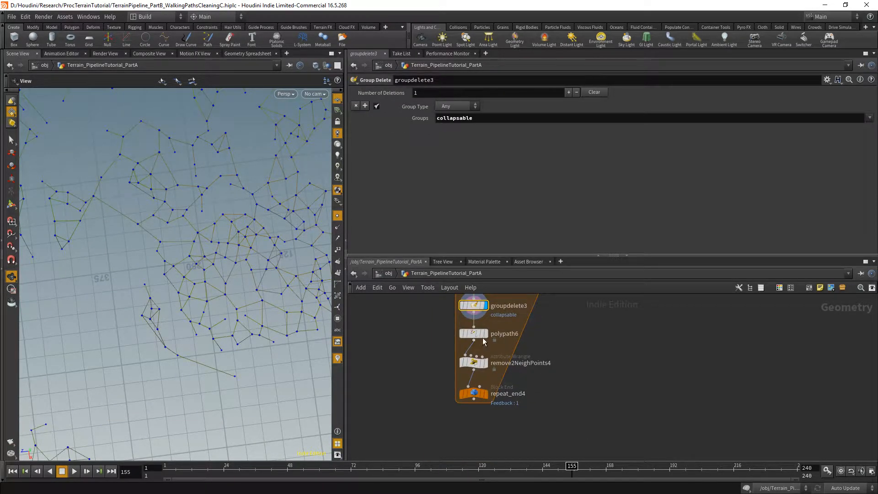
{"action": "left_click", "coordinate": [474, 363]}
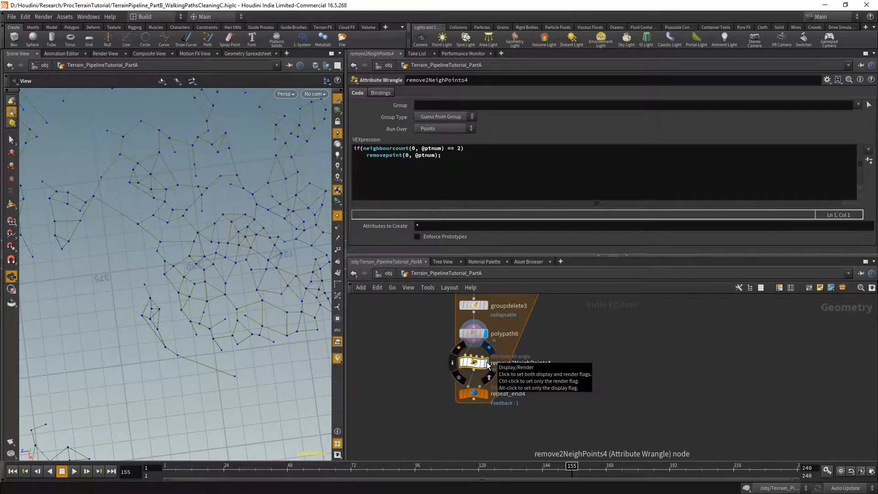
{"action": "left_click", "coordinate": [487, 363]}
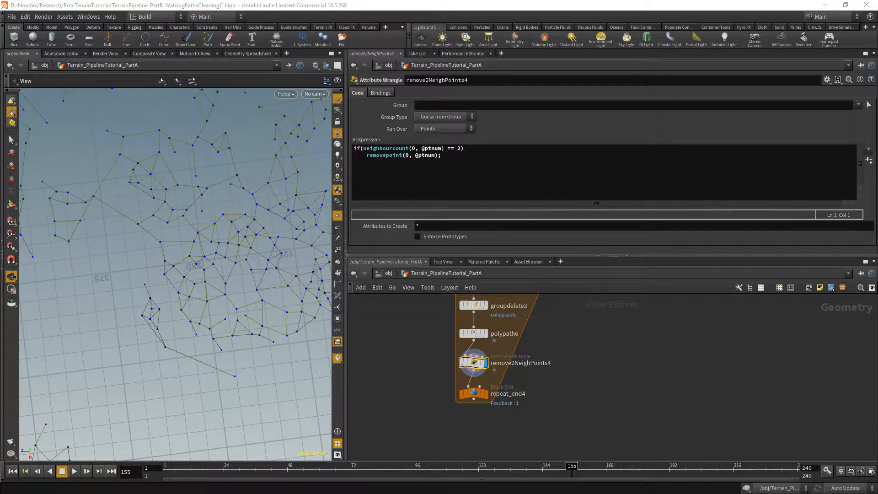
{"action": "left_click", "coordinate": [473, 396]}
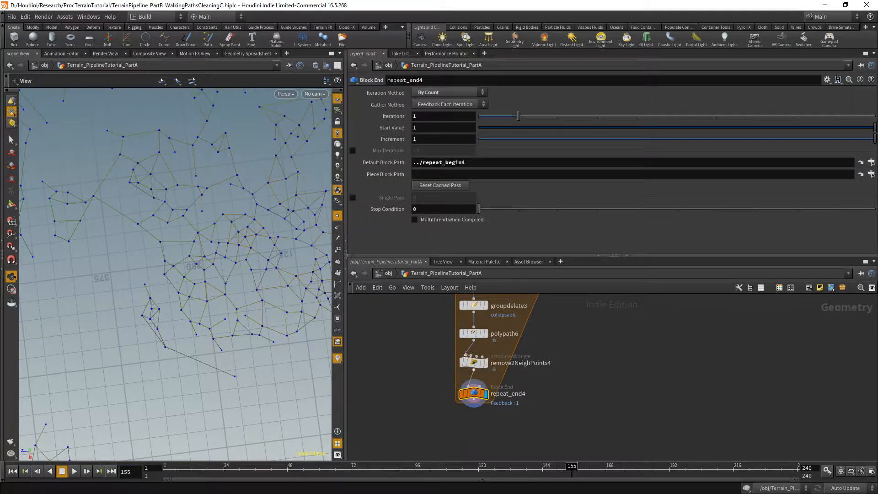
- Set the Iterations of repeat_end4 to 10 and inspect the whole resulting path network
{"action": "left_click", "coordinate": [440, 121]}
{"action": "key", "text": "Return"}
{"action": "middle_click_drag", "start_coordinate": [273, 241], "coordinate": [227, 345]}
{"action": "scroll", "coordinate": [227, 345], "scroll_direction": "down", "scroll_amount": 5}
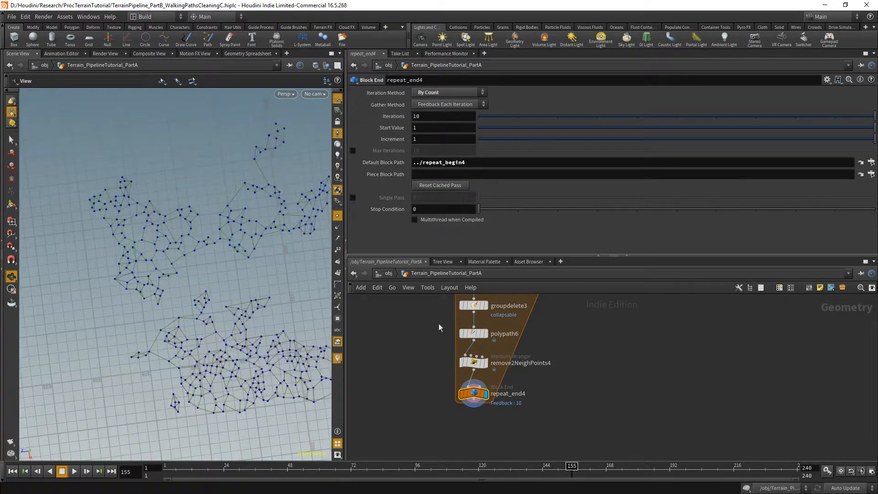
- Give the network pane more height and display the attribute wrangle that feeds the repeat loops to compare the original paths
{"action": "middle_click_drag", "start_coordinate": [570, 298], "coordinate": [571, 333]}
{"action": "left_click_drag", "start_coordinate": [510, 255], "coordinate": [509, 157]}
{"action": "middle_click_drag", "start_coordinate": [535, 309], "coordinate": [530, 437]}
{"action": "scroll", "coordinate": [531, 437], "scroll_direction": "down", "scroll_amount": 3}
{"action": "scroll", "coordinate": [501, 289], "scroll_direction": "up", "scroll_amount": 2}
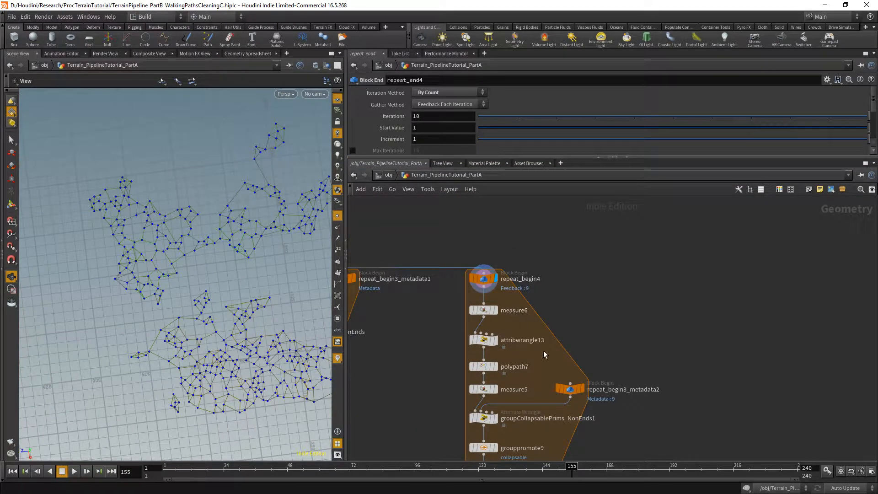
{"action": "middle_click_drag", "start_coordinate": [526, 389], "coordinate": [520, 263]}
{"action": "scroll", "coordinate": [521, 263], "scroll_direction": "down", "scroll_amount": 3}
{"action": "left_click", "coordinate": [503, 382]}
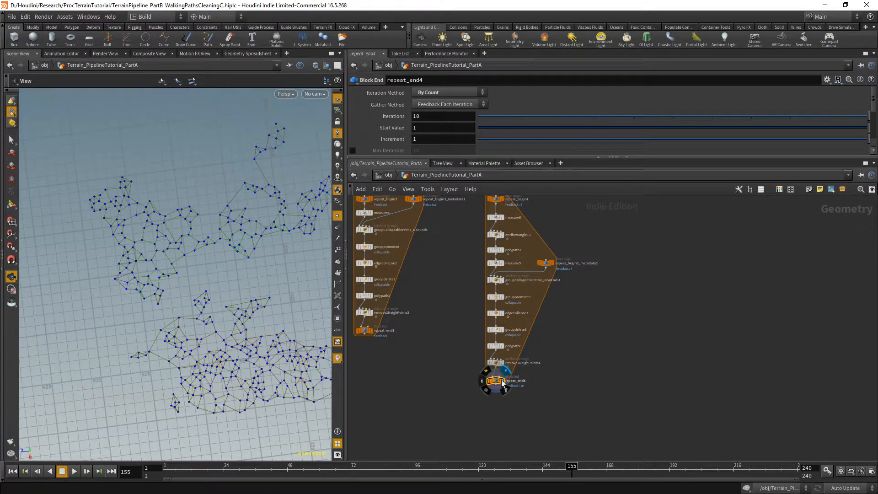
{"action": "middle_click_drag", "start_coordinate": [473, 330], "coordinate": [528, 402]}
{"action": "middle_click_drag", "start_coordinate": [380, 302], "coordinate": [508, 324]}
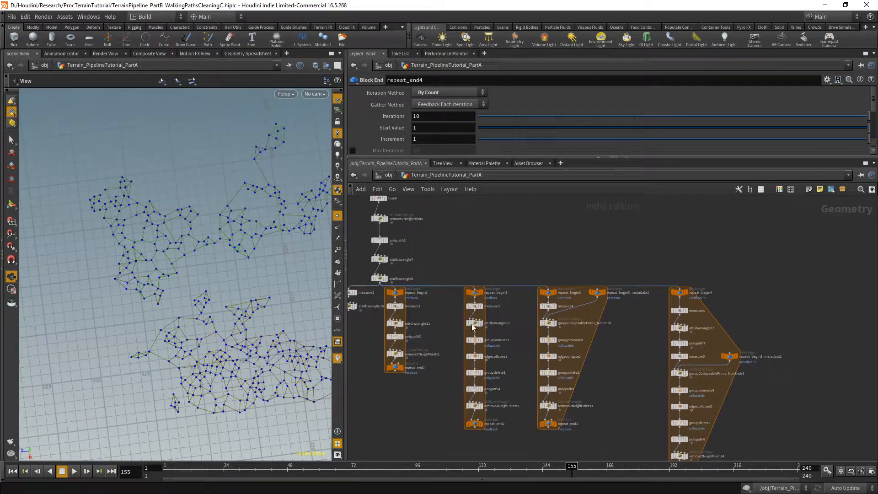
{"action": "left_click", "coordinate": [388, 281]}
- Add a Null node just above repeat_begin4
{"action": "middle_click_drag", "start_coordinate": [603, 361], "coordinate": [518, 386]}
{"action": "scroll", "coordinate": [603, 314], "scroll_direction": "up", "scroll_amount": 3}
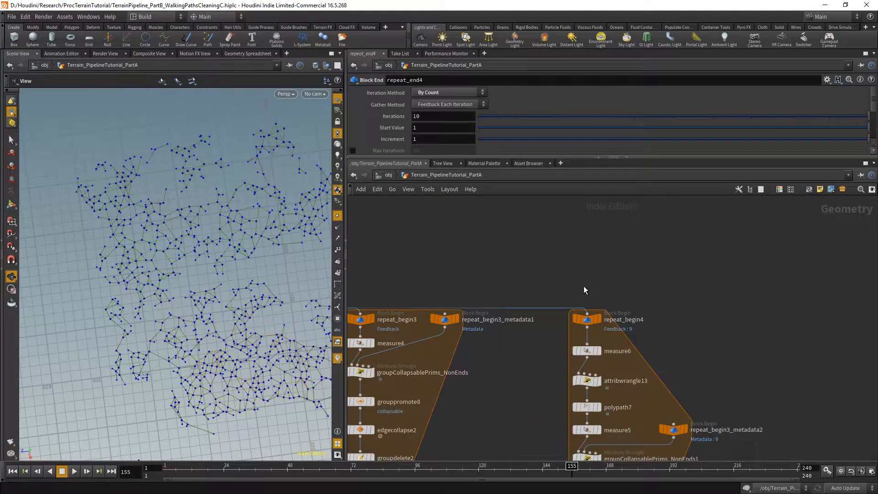
{"action": "key", "text": "Tab"}
{"action": "type", "text": "null"}
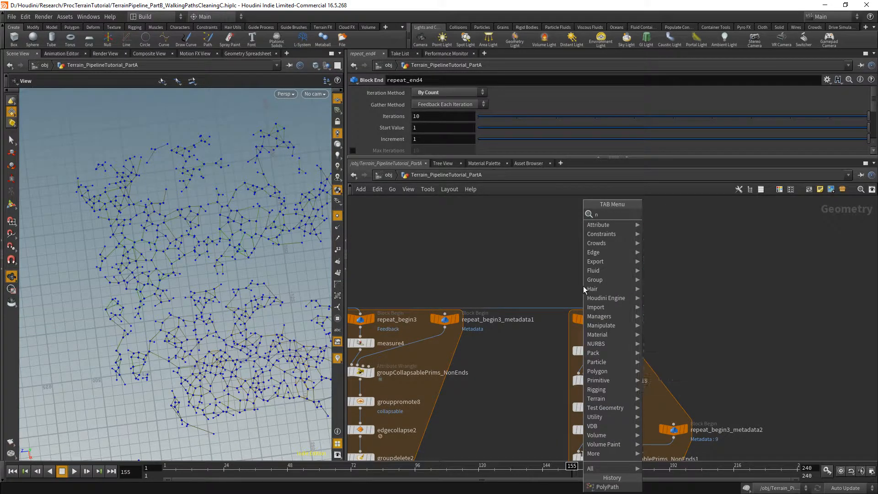
{"action": "key", "text": "Return"}
{"action": "left_click", "coordinate": [583, 287]}
- Wire the Null between the shared source wrangle and repeat_begin4, and align it directly above the loop
{"action": "middle_click_drag", "start_coordinate": [513, 269], "coordinate": [606, 270]}
{"action": "scroll", "coordinate": [606, 270], "scroll_direction": "down", "scroll_amount": 3}
{"action": "middle_click_drag", "start_coordinate": [384, 283], "coordinate": [411, 282]}
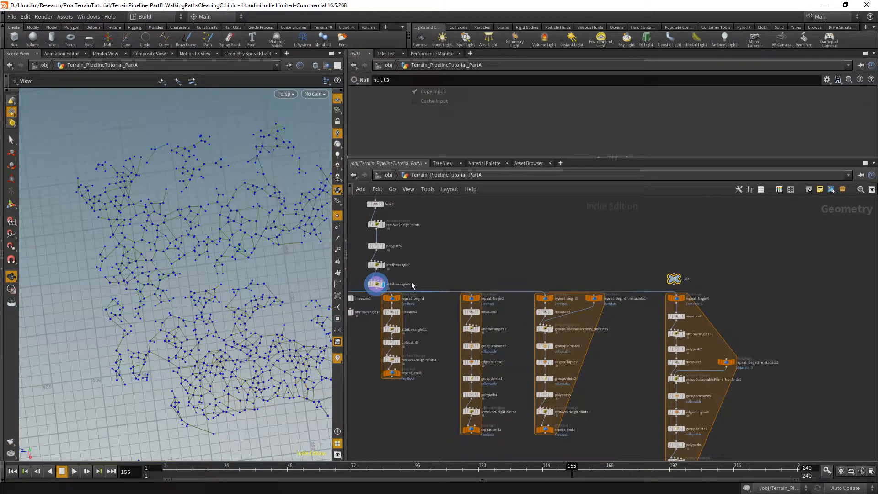
{"action": "left_click", "coordinate": [376, 290]}
{"action": "left_click", "coordinate": [679, 285]}
{"action": "left_click", "coordinate": [679, 286]}
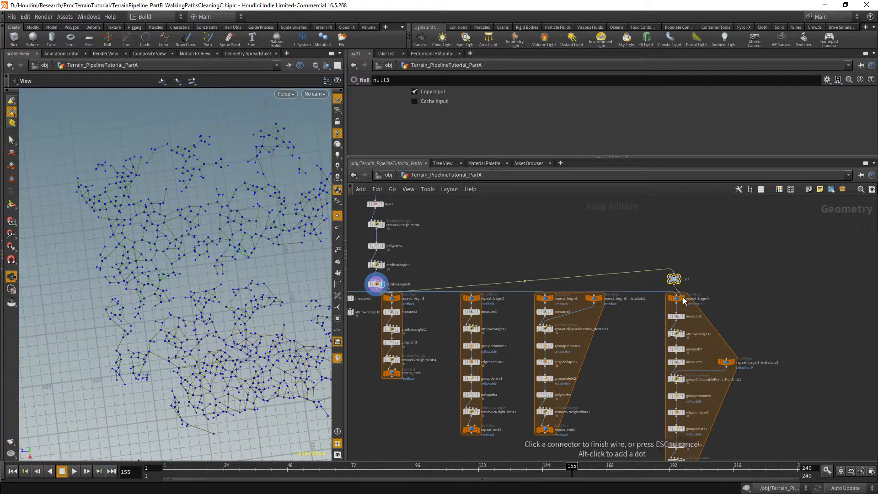
{"action": "left_click", "coordinate": [679, 296]}
{"action": "scroll", "coordinate": [696, 288], "scroll_direction": "up", "scroll_amount": 4}
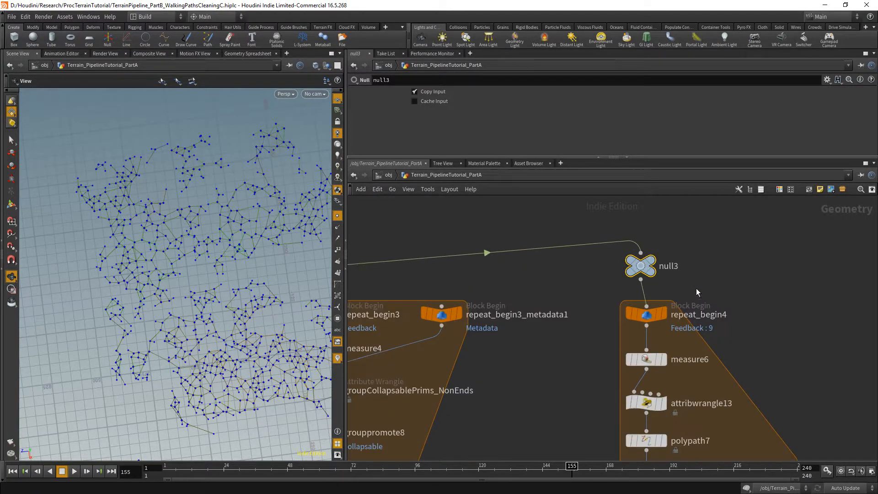
{"action": "left_click", "coordinate": [663, 288]}
{"action": "left_click_drag", "start_coordinate": [643, 267], "coordinate": [648, 280]}
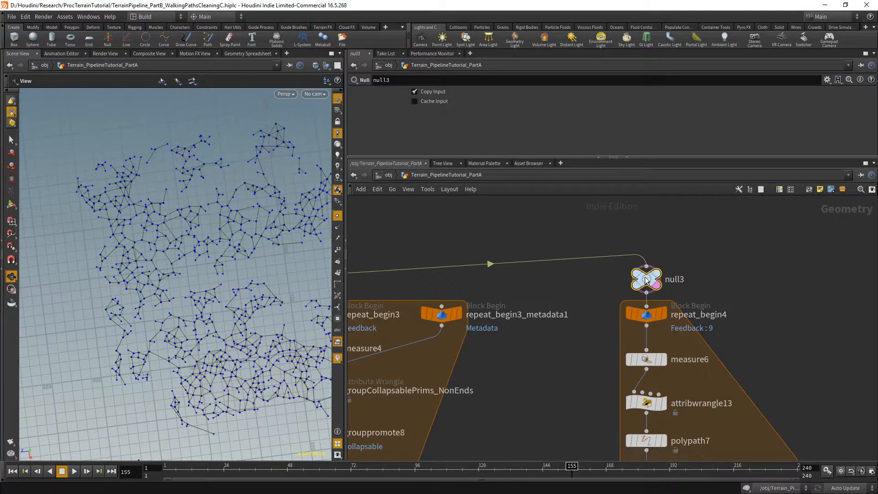
- Template null3 and display repeat_end4 to overlay the cleaned paths on the original network
{"action": "scroll", "coordinate": [210, 223], "scroll_direction": "up", "scroll_amount": 3}
{"action": "scroll", "coordinate": [595, 300], "scroll_direction": "down", "scroll_amount": 4}
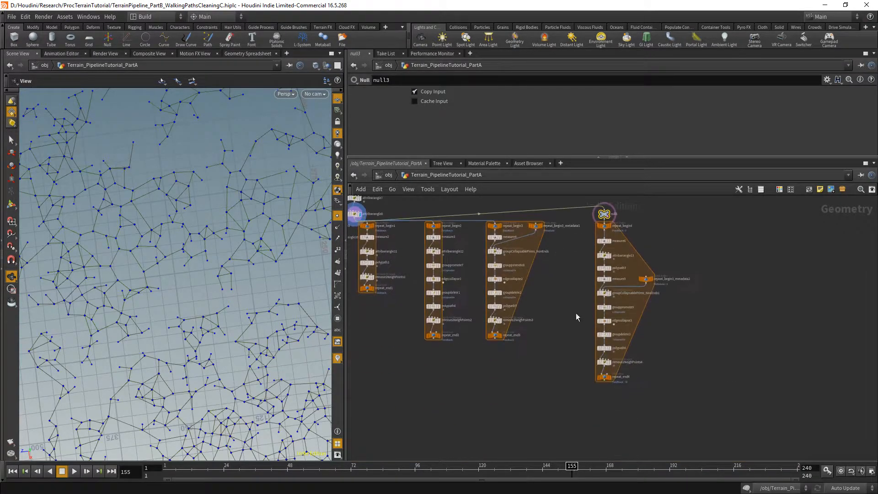
{"action": "scroll", "coordinate": [640, 410], "scroll_direction": "up", "scroll_amount": 2}
{"action": "left_click", "coordinate": [632, 410]}
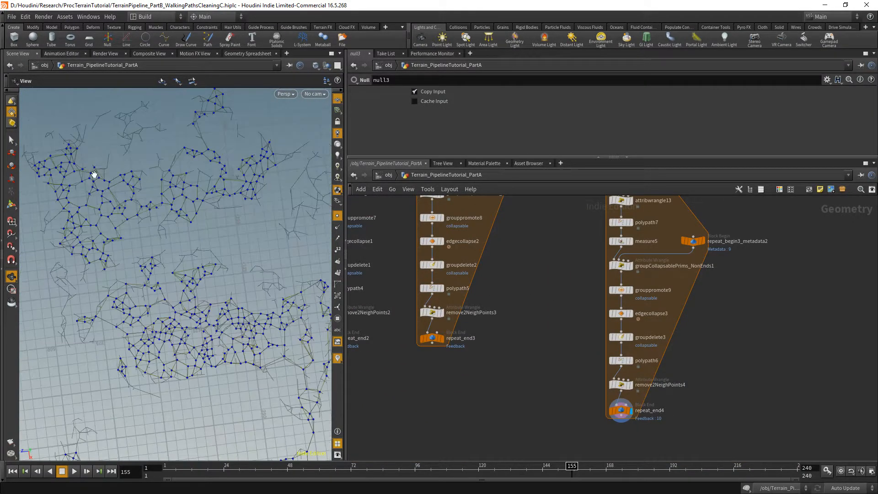
{"action": "middle_click_drag", "start_coordinate": [126, 188], "coordinate": [163, 204]}
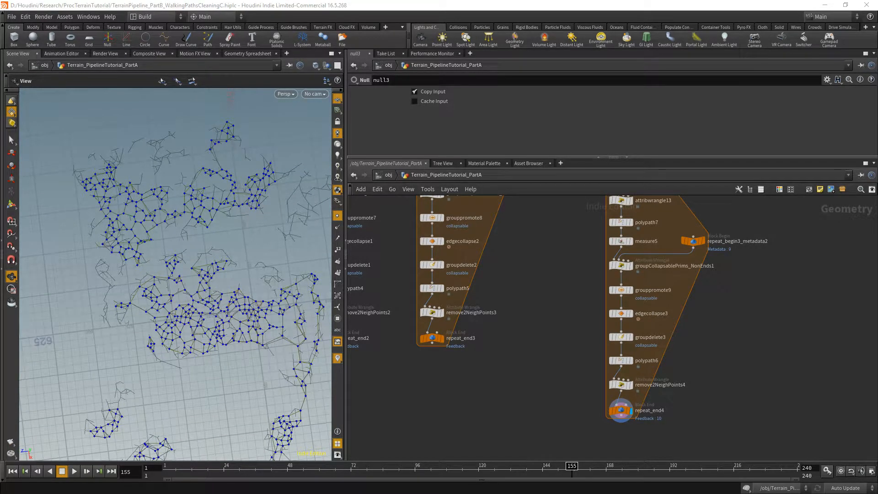
- Make the parameter pane taller and review the settings of groupCollapsablePrims_NonEnds1 and repeat_end4 against the overlaid paths
{"action": "scroll", "coordinate": [563, 306], "scroll_direction": "up", "scroll_amount": 3}
{"action": "left_click", "coordinate": [569, 279]}
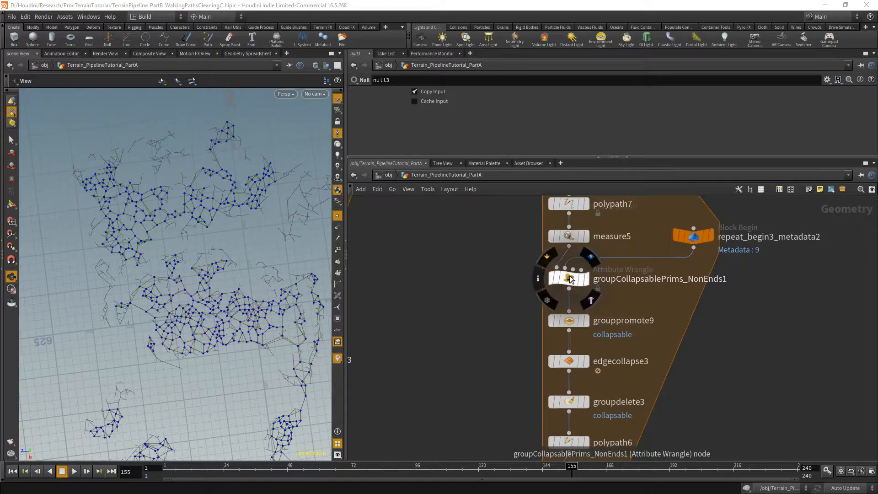
{"action": "left_click_drag", "start_coordinate": [412, 157], "coordinate": [439, 269]}
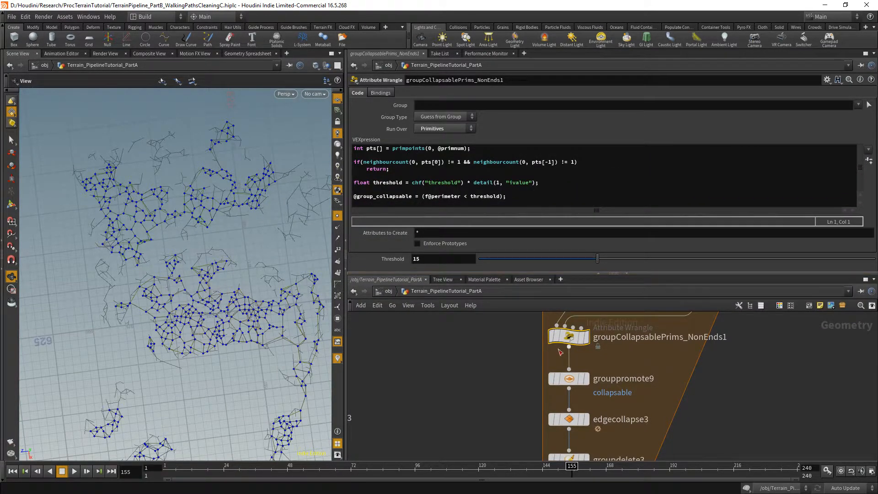
{"action": "scroll", "coordinate": [659, 404], "scroll_direction": "down", "scroll_amount": 5}
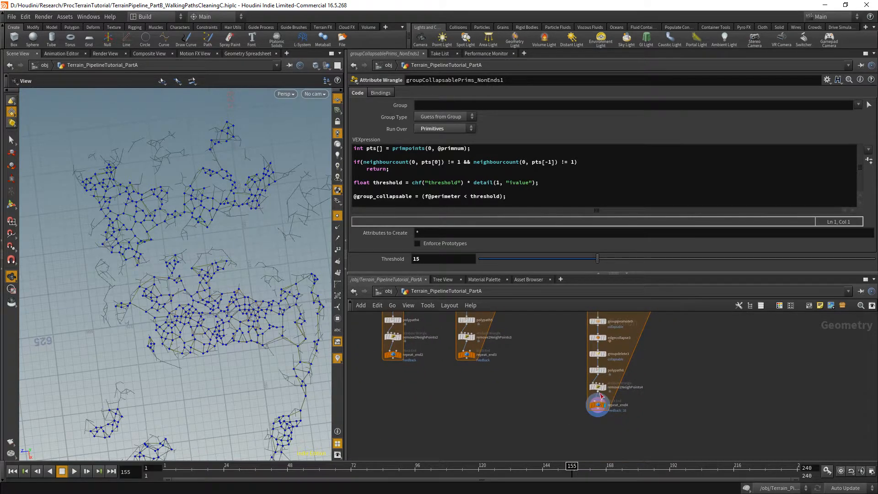
{"action": "left_click", "coordinate": [600, 406]}
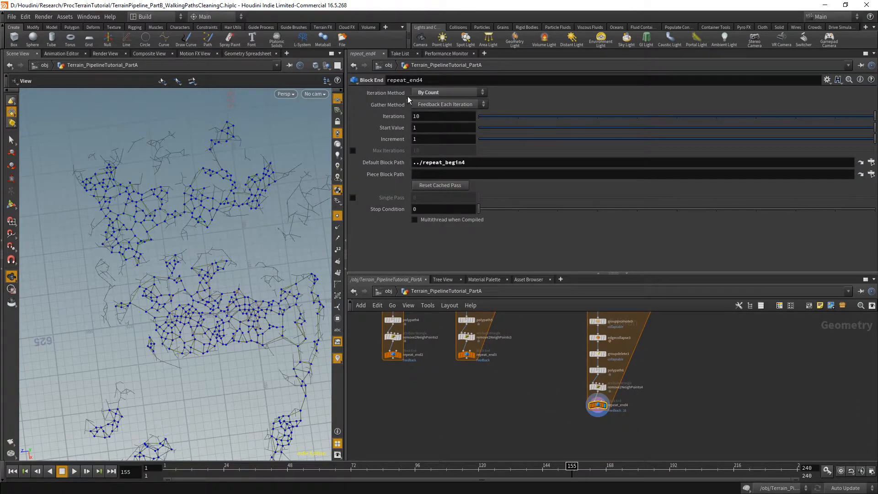
{"action": "middle_click_drag", "start_coordinate": [534, 351], "coordinate": [495, 438]}
{"action": "scroll", "coordinate": [578, 369], "scroll_direction": "up", "scroll_amount": 3}
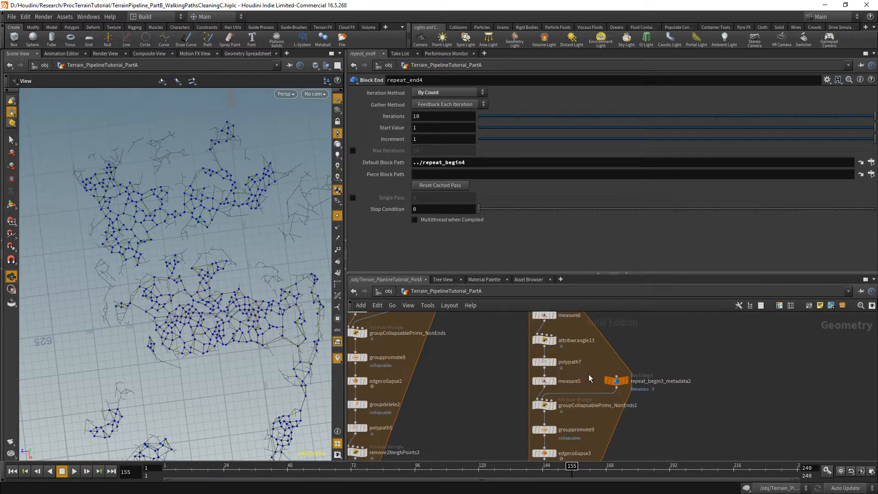
{"action": "scroll", "coordinate": [565, 406], "scroll_direction": "up", "scroll_amount": 3}
{"action": "scroll", "coordinate": [151, 307], "scroll_direction": "up", "scroll_amount": 3}
{"action": "scroll", "coordinate": [151, 307], "scroll_direction": "up", "scroll_amount": 2}
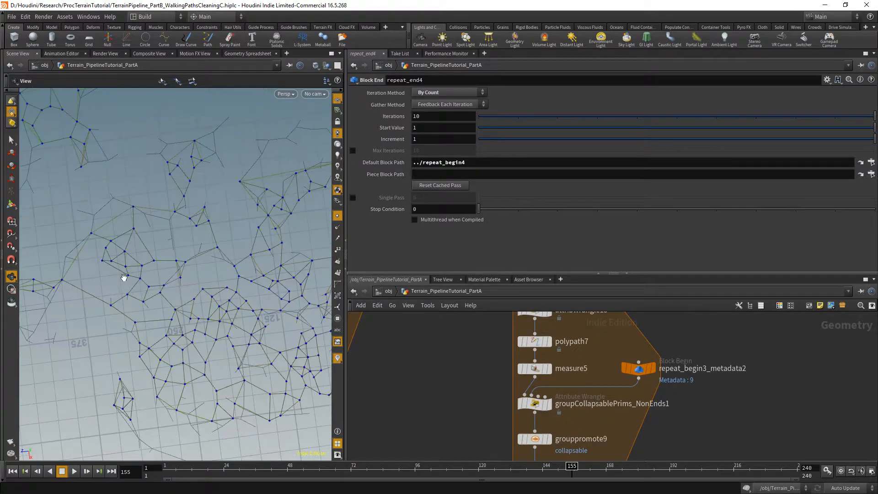
{"action": "scroll", "coordinate": [122, 279], "scroll_direction": "up", "scroll_amount": 3}
- Set the Threshold of groupCollapsablePrims_NonEnds1 to 2.5 and inspect the dead ends across the network
{"action": "left_click", "coordinate": [535, 403]}
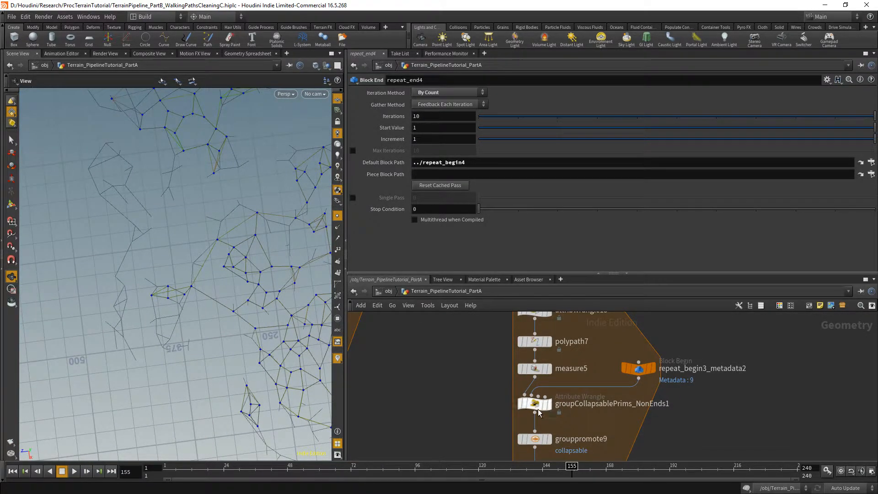
{"action": "key", "text": "Return"}
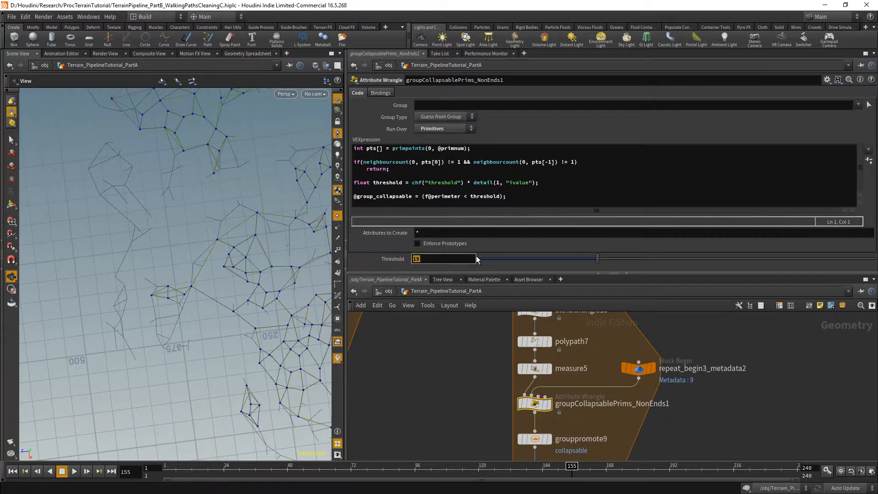
{"action": "type", "text": "2.5"}
{"action": "key", "text": "Return"}
{"action": "right_click_drag", "start_coordinate": [204, 272], "coordinate": [235, 290]}
{"action": "middle_click_drag", "start_coordinate": [313, 302], "coordinate": [237, 304]}
{"action": "right_click_drag", "start_coordinate": [237, 304], "coordinate": [224, 314]}
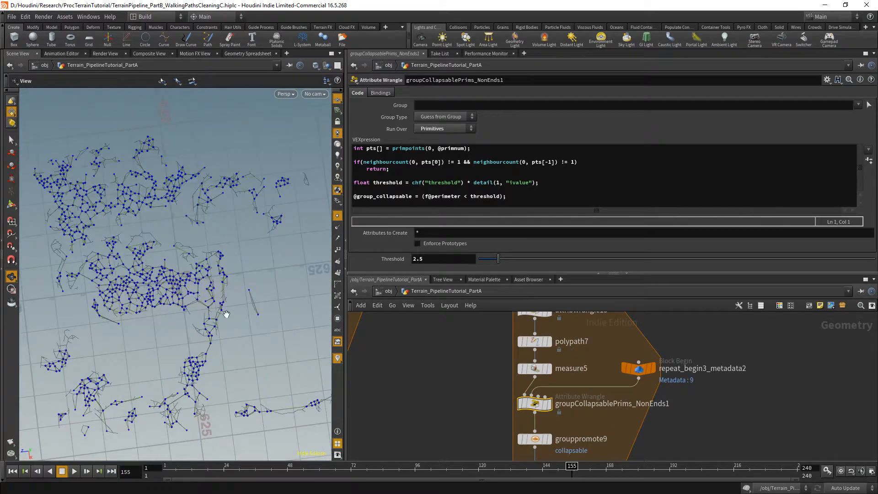
{"action": "middle_click_drag", "start_coordinate": [224, 313], "coordinate": [248, 297]}
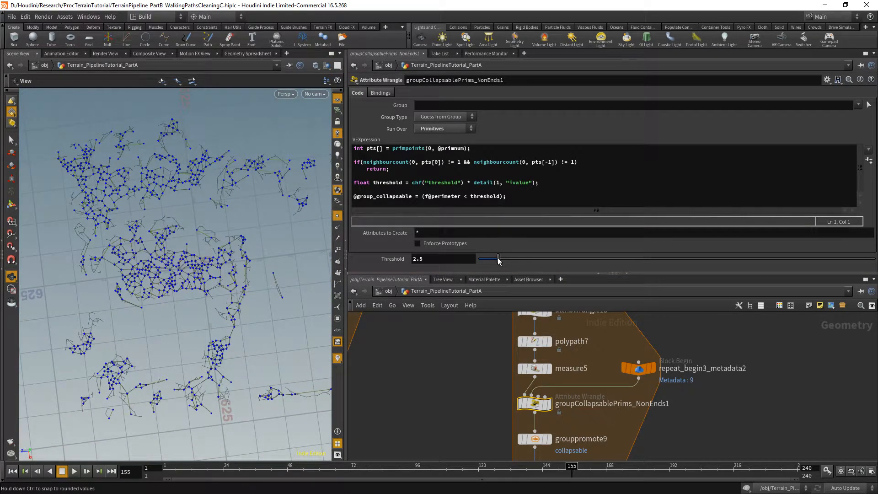
- Try a Threshold of 4.15 on groupCollapsablePrims_NonEnds1, restore 2.5 and compare the paths
{"action": "mouse_move", "coordinate": [498, 260]}
{"action": "left_mouse_down"}
{"action": "mouse_move", "coordinate": [479, 260]}
{"action": "mouse_move", "coordinate": [552, 268]}
{"action": "mouse_move", "coordinate": [487, 266]}
{"action": "mouse_move", "coordinate": [498, 266]}
{"action": "left_mouse_up"}
{"action": "mouse_move", "coordinate": [501, 262]}
{"action": "left_mouse_down"}
{"action": "mouse_move", "coordinate": [525, 267]}
{"action": "mouse_move", "coordinate": [512, 265]}
{"action": "left_mouse_up"}
{"action": "left_click", "coordinate": [447, 259]}
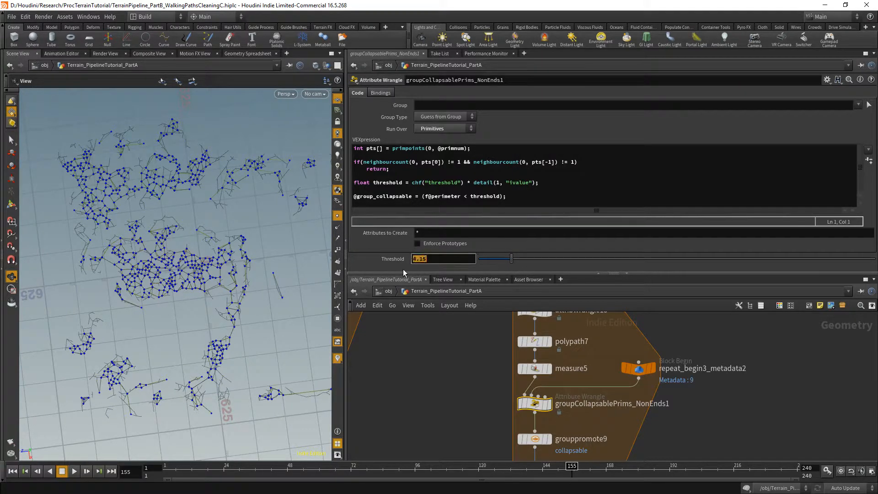
{"action": "type", "text": "2.5"}
{"action": "key", "text": "Return"}
{"action": "scroll", "coordinate": [205, 297], "scroll_direction": "up", "scroll_amount": 5}
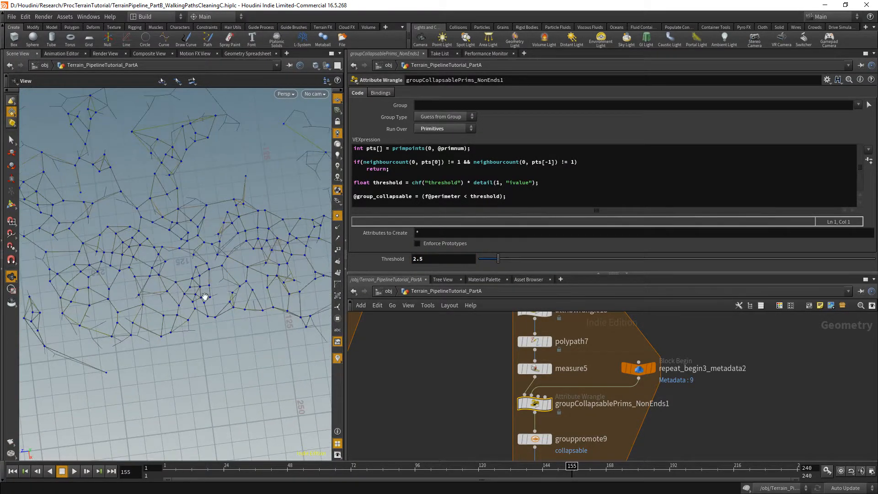
{"action": "scroll", "coordinate": [204, 296], "scroll_direction": "down", "scroll_amount": 6}
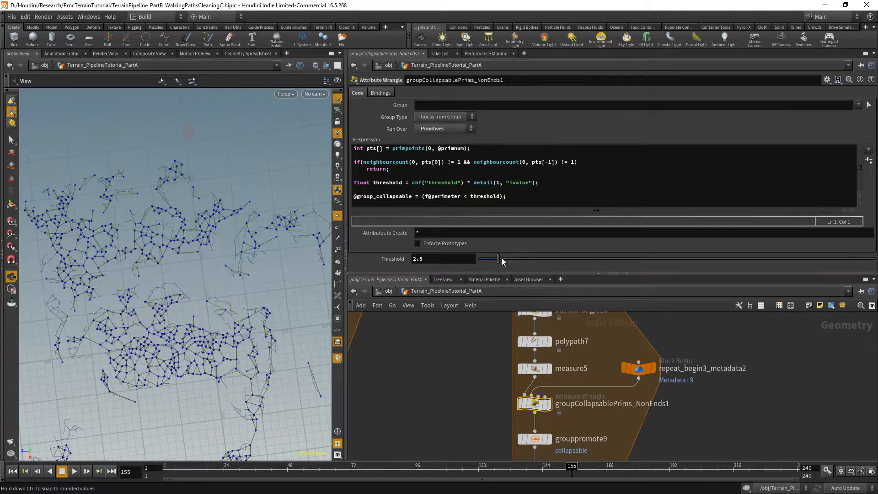
- Set the Threshold of groupCollapsablePrims_NonEnds1 to 4 and view the full path network
{"action": "left_click_drag", "start_coordinate": [502, 259], "coordinate": [519, 259]}
{"action": "left_click_drag", "start_coordinate": [436, 259], "coordinate": [360, 253]}
{"action": "type", "text": "4"}
{"action": "key", "text": "Return"}
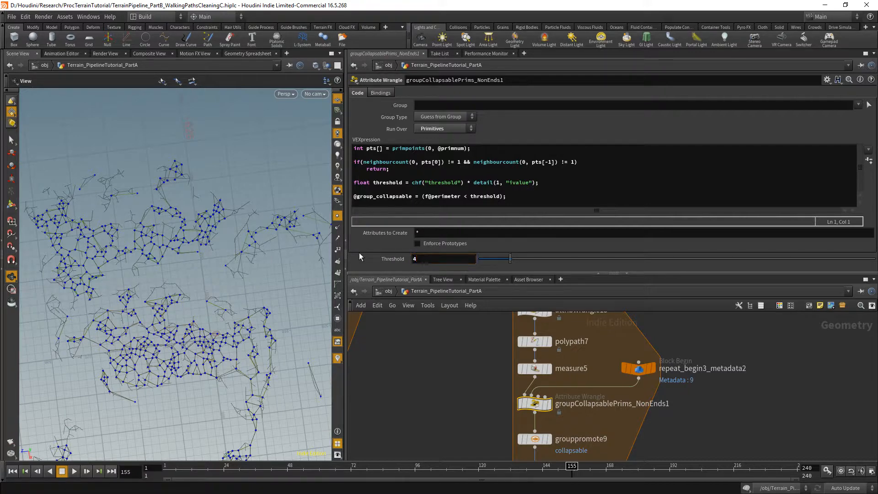
{"action": "scroll", "coordinate": [448, 368], "scroll_direction": "down", "scroll_amount": 2}
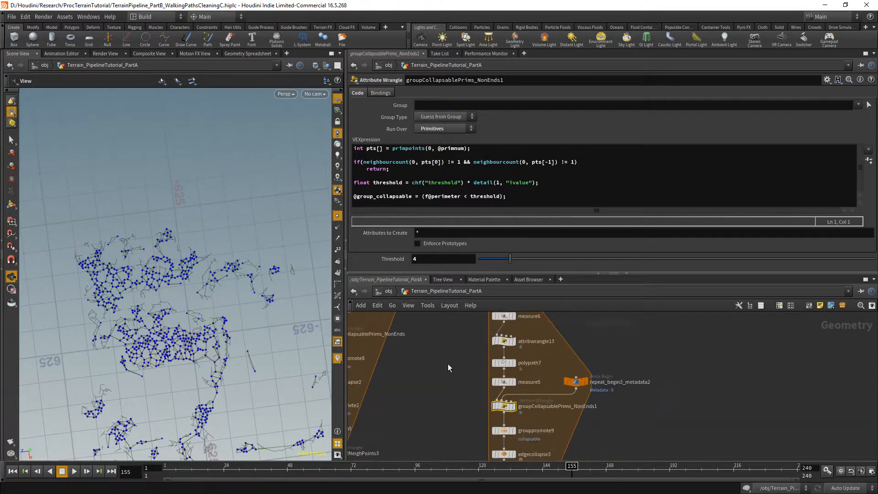
- Give the network pane more height and examine the loop's nodes and its path result against the templated original, including the isolated segment
{"action": "left_click_drag", "start_coordinate": [424, 274], "coordinate": [424, 220]}
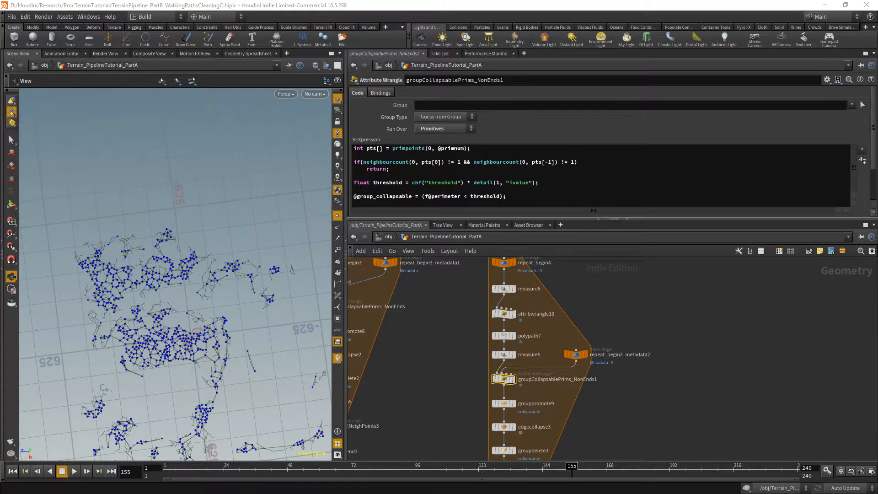
{"action": "scroll", "coordinate": [133, 251], "scroll_direction": "up", "scroll_amount": 5}
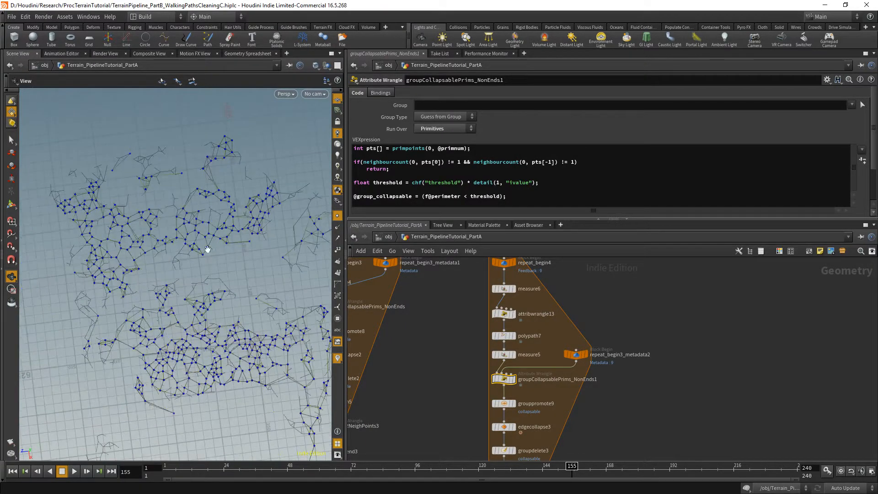
{"action": "scroll", "coordinate": [147, 261], "scroll_direction": "up", "scroll_amount": 6}
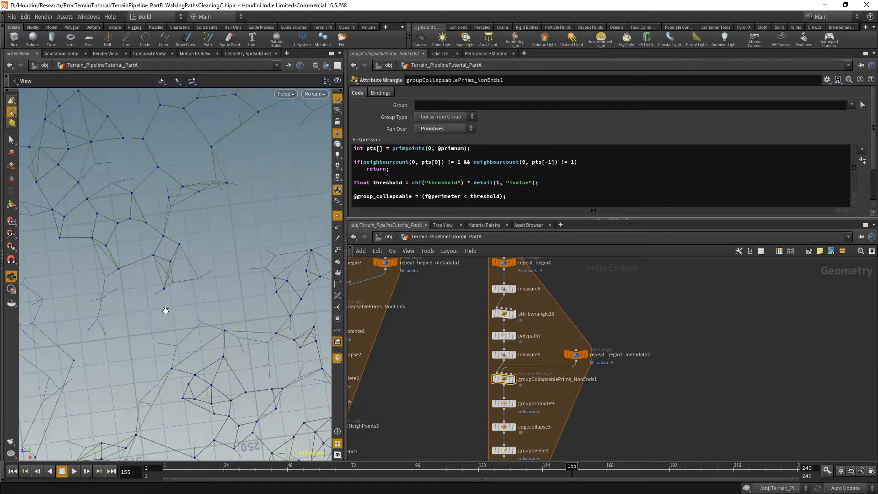
{"action": "scroll", "coordinate": [183, 307], "scroll_direction": "down", "scroll_amount": 8}
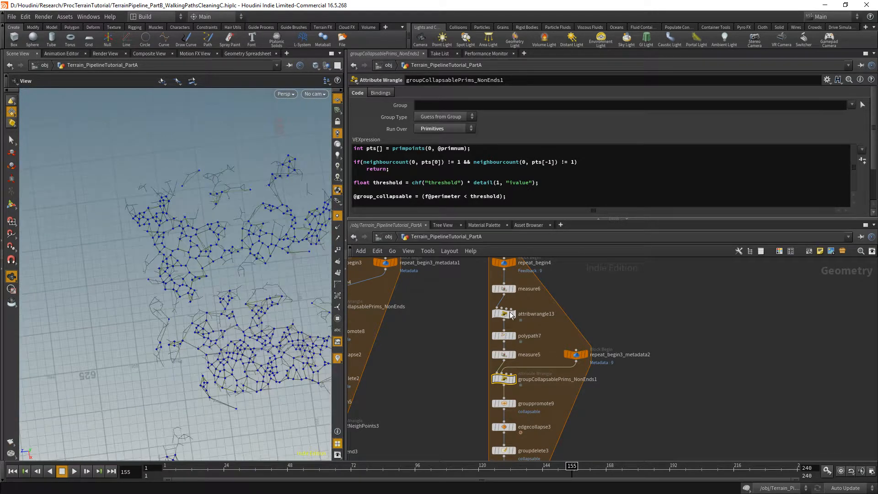
{"action": "scroll", "coordinate": [516, 387], "scroll_direction": "down", "scroll_amount": 3}
{"action": "scroll", "coordinate": [516, 387], "scroll_direction": "down", "scroll_amount": 2}
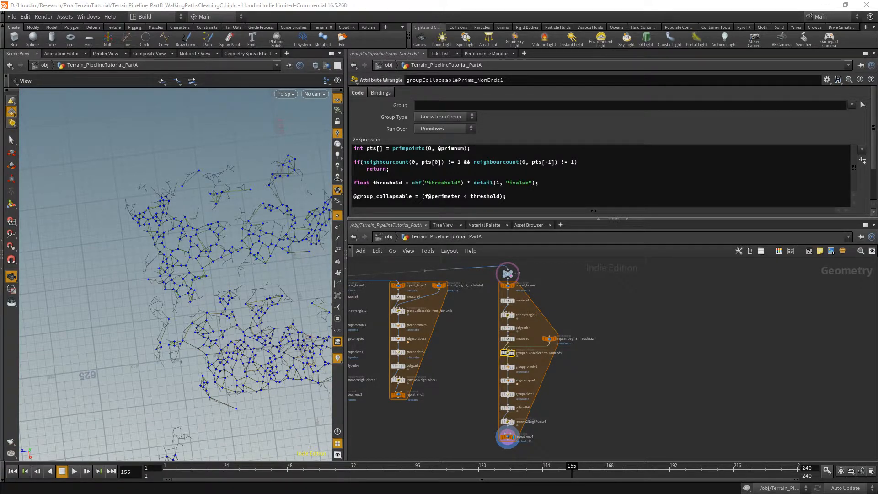
{"action": "scroll", "coordinate": [494, 437], "scroll_direction": "up", "scroll_amount": 3}
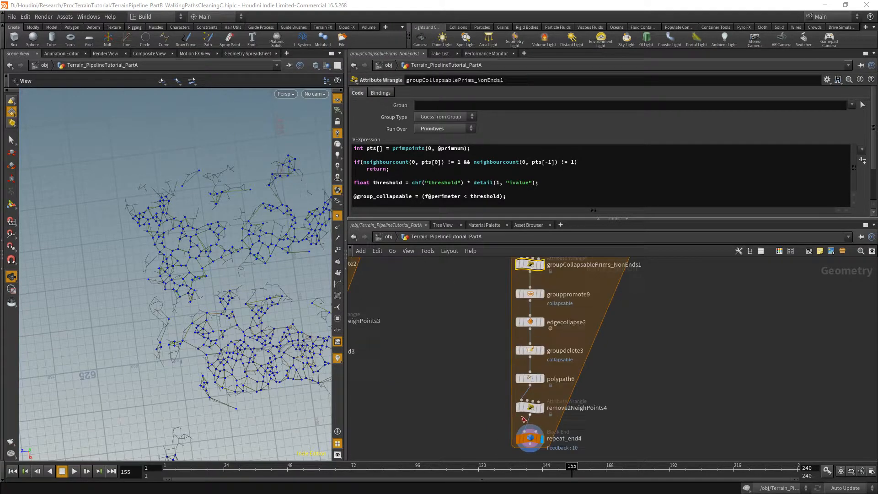
{"action": "left_click_drag", "start_coordinate": [192, 329], "coordinate": [163, 204]}
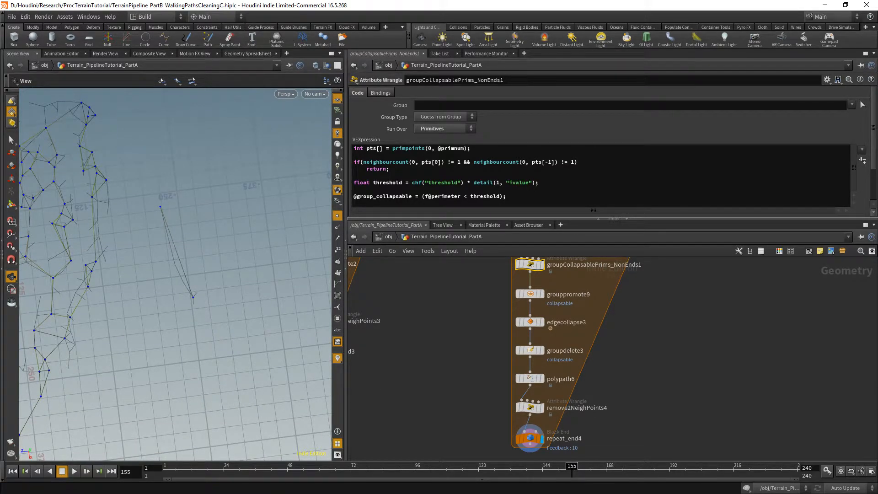
- Duplicate attribwrangle10, place the copy below the combined loop and feed it from repeat_end4's output
{"action": "middle_click_drag", "start_coordinate": [393, 381], "coordinate": [504, 398]}
{"action": "scroll", "coordinate": [504, 398], "scroll_direction": "down", "scroll_amount": 7}
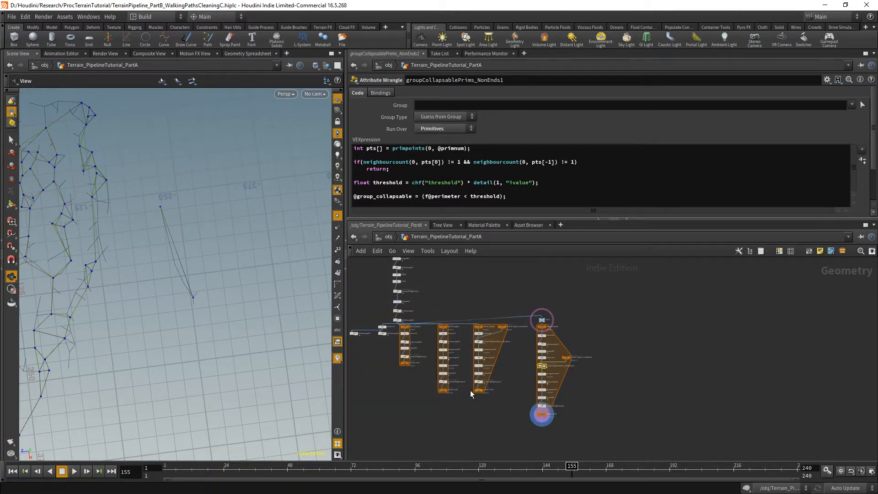
{"action": "scroll", "coordinate": [400, 337], "scroll_direction": "up", "scroll_amount": 4}
{"action": "middle_click_drag", "start_coordinate": [375, 378], "coordinate": [443, 381]}
{"action": "scroll", "coordinate": [439, 356], "scroll_direction": "up", "scroll_amount": 3}
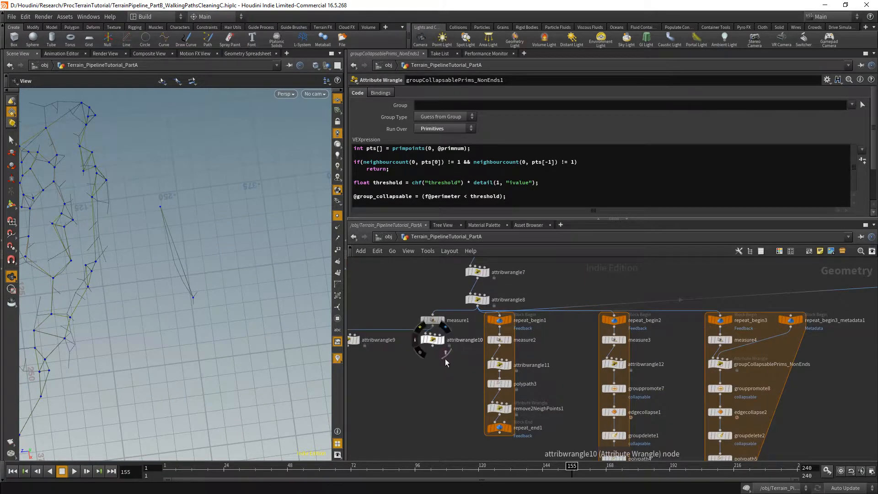
{"action": "left_click_drag", "start_coordinate": [433, 341], "coordinate": [438, 318]}
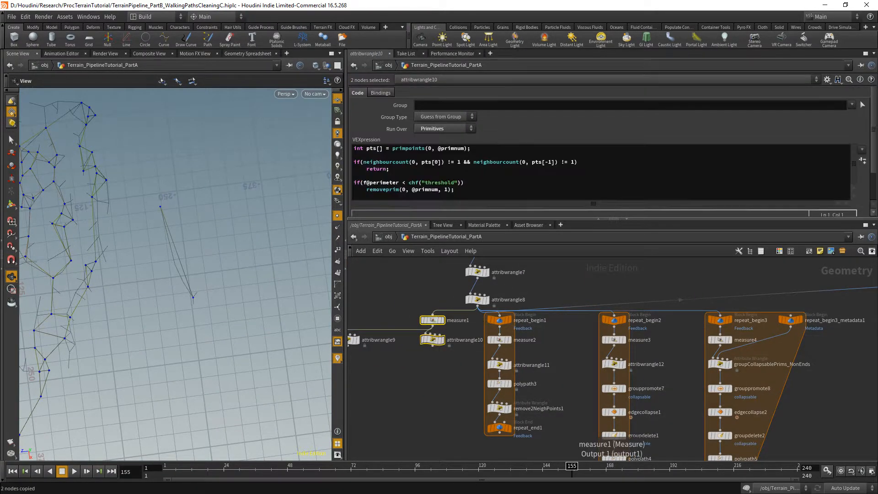
{"action": "key", "text": "ctrl+c"}
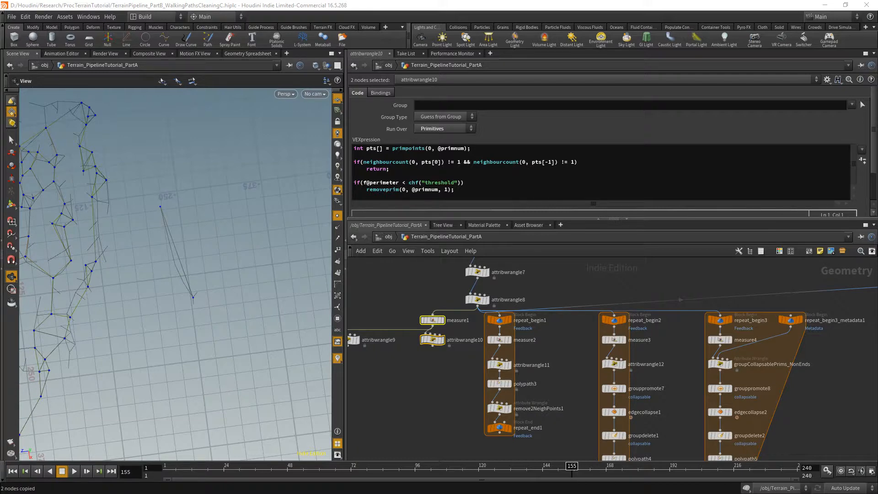
{"action": "left_click", "coordinate": [435, 340]}
{"action": "key", "text": "ctrl+c"}
{"action": "scroll", "coordinate": [397, 347], "scroll_direction": "down", "scroll_amount": 5}
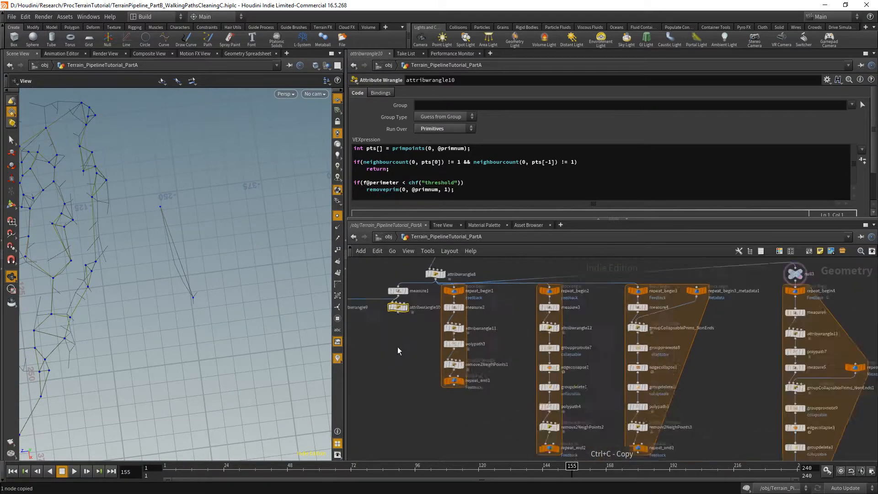
{"action": "scroll", "coordinate": [569, 420], "scroll_direction": "up", "scroll_amount": 7}
{"action": "key", "text": "ctrl+v"}
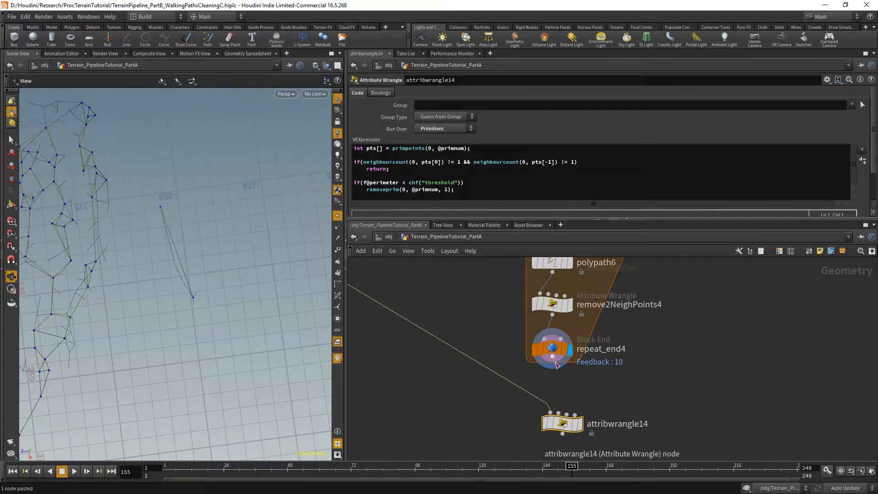
{"action": "left_click", "coordinate": [553, 357]}
{"action": "left_click", "coordinate": [550, 413]}
{"action": "left_click_drag", "start_coordinate": [563, 423], "coordinate": [552, 399]}
- Rename the pasted wrangle below repeat_end4 as removeDisconnectedPieces
{"action": "double_click", "coordinate": [612, 399]}
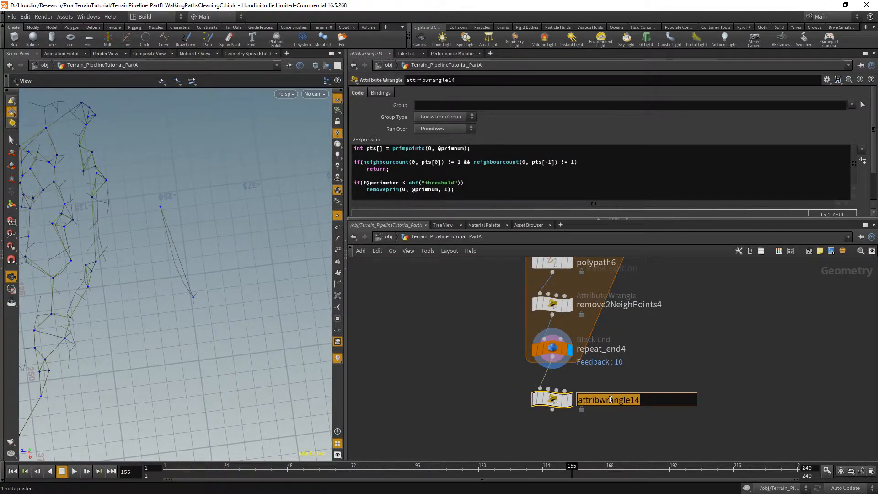
{"action": "type", "text": "rm"}
{"action": "type", "text": "move"}
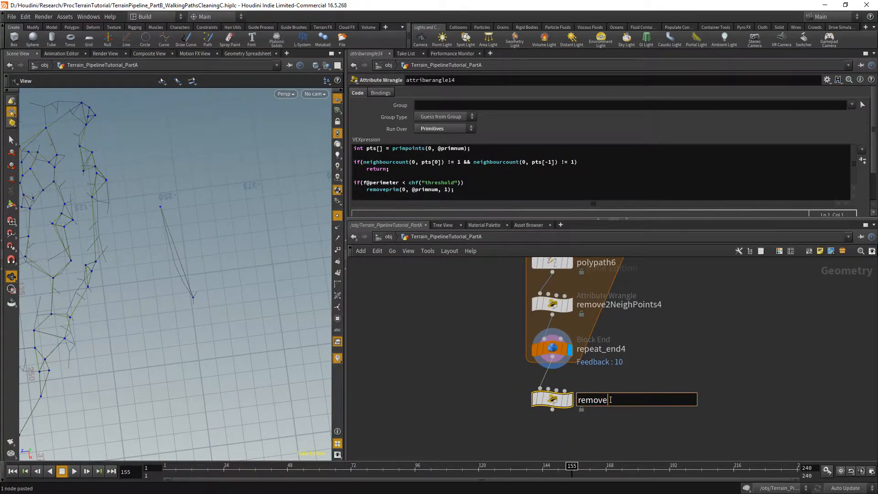
{"action": "type", "text": "DisconnectedPieces"}
{"action": "key", "text": "Return"}
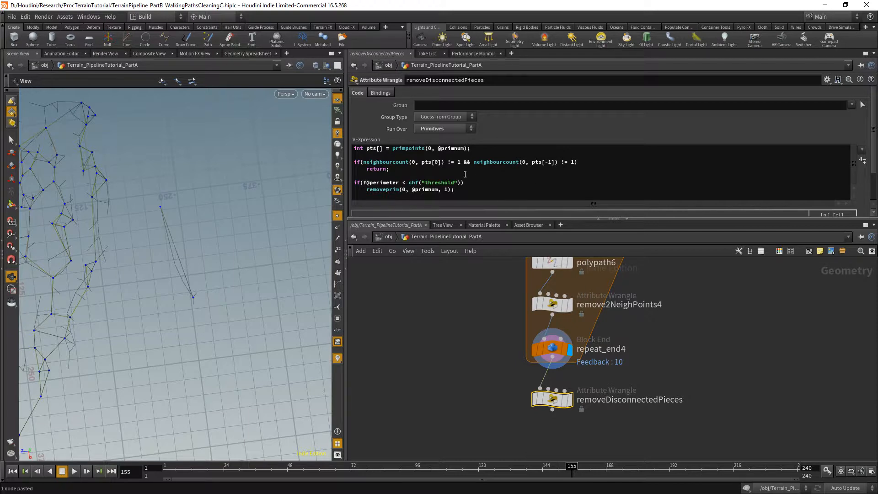
- Edit the removeDisconnectedPieces code so it removes a primitive when both end points' neighbourcount == 1, dropping the return and perimeter threshold check
{"action": "left_click", "coordinate": [450, 163]}
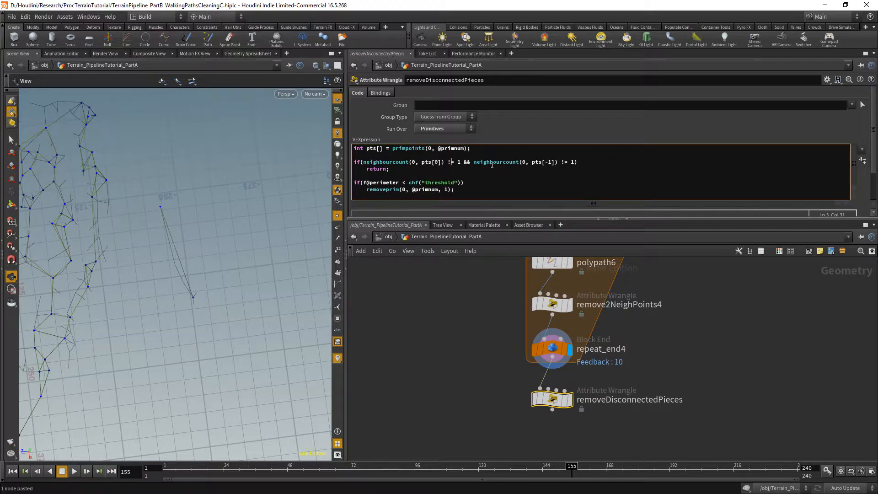
{"action": "key", "text": "BackSpace"}
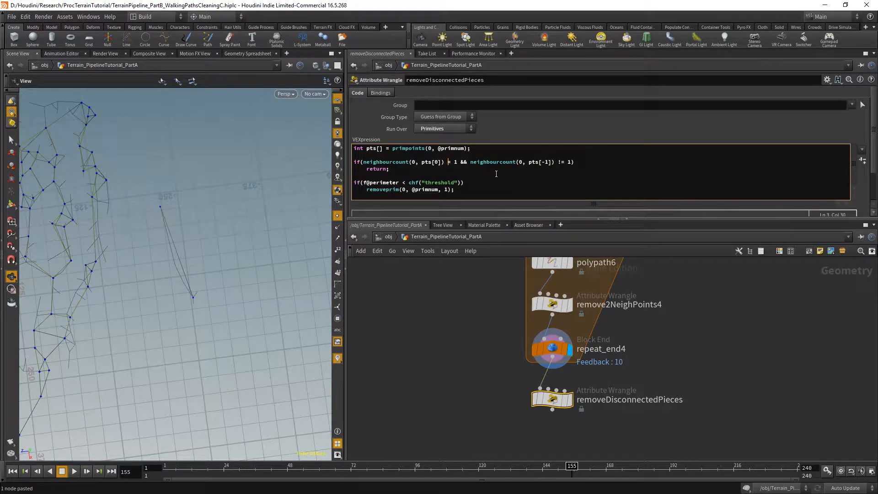
{"action": "type", "text": "="}
{"action": "key", "text": "Right"}
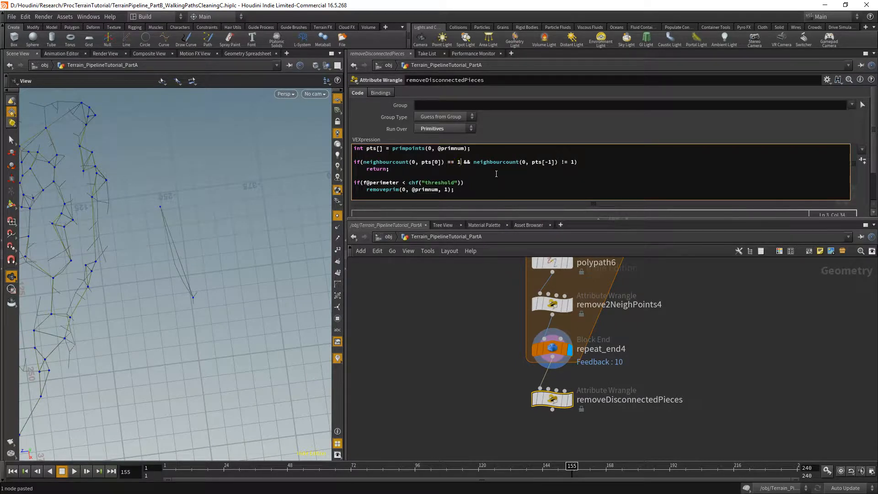
{"action": "key", "text": "Right"}
{"action": "key", "text": "Right"}
{"action": "key", "text": "Right"}
{"action": "key", "text": "Right"}
{"action": "key", "text": "Right"}
{"action": "key", "text": "Right"}
{"action": "key", "text": "Right"}
{"action": "key", "text": "Right"}
{"action": "key", "text": "Right"}
{"action": "key", "text": "Right"}
{"action": "key", "text": "Right"}
{"action": "key", "text": "Right"}
{"action": "key", "text": "Right"}
{"action": "key", "text": "Right"}
{"action": "key", "text": "Right"}
{"action": "left_click_drag", "start_coordinate": [475, 183], "coordinate": [312, 168]}
{"action": "key", "text": "Delete"}
{"action": "key", "text": "Delete"}
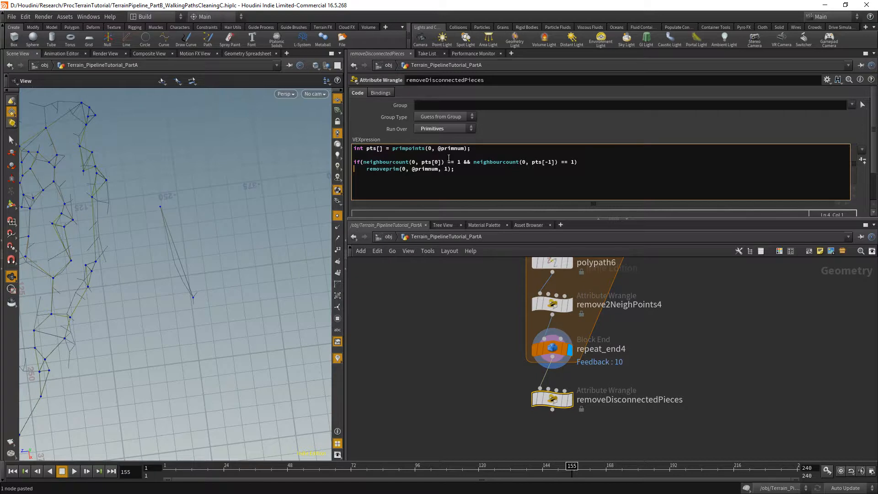
- Enlarge the parameter pane and delete all spare parameters from removeDisconnectedPieces, including the unused Threshold
{"action": "left_click_drag", "start_coordinate": [613, 219], "coordinate": [613, 274]}
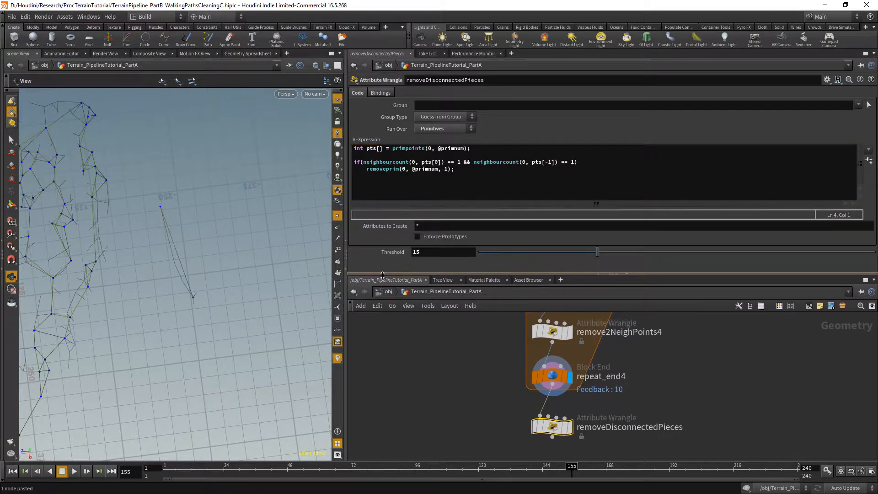
{"action": "left_click", "coordinate": [827, 79]}
{"action": "left_click", "coordinate": [786, 133]}
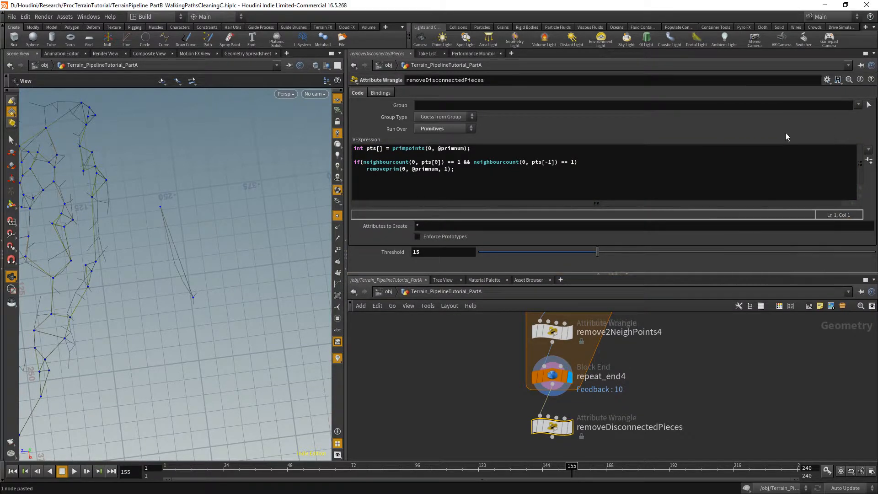
{"action": "left_click", "coordinate": [828, 79]}
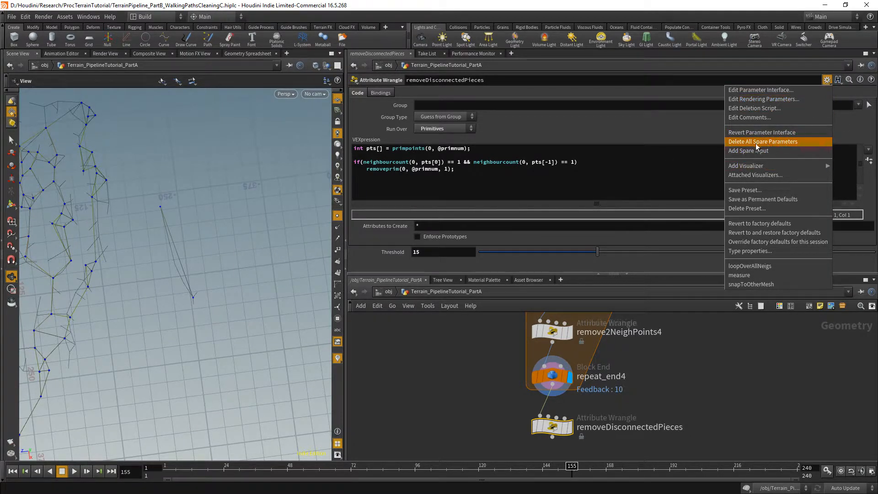
{"action": "left_click", "coordinate": [779, 143]}
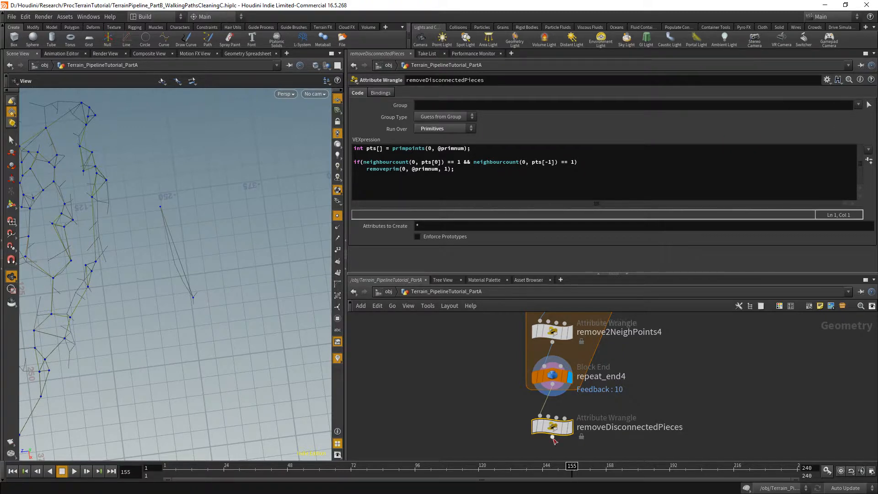
- Display the removeDisconnectedPieces result and turn on point numbers in the viewport
{"action": "left_click", "coordinate": [571, 430]}
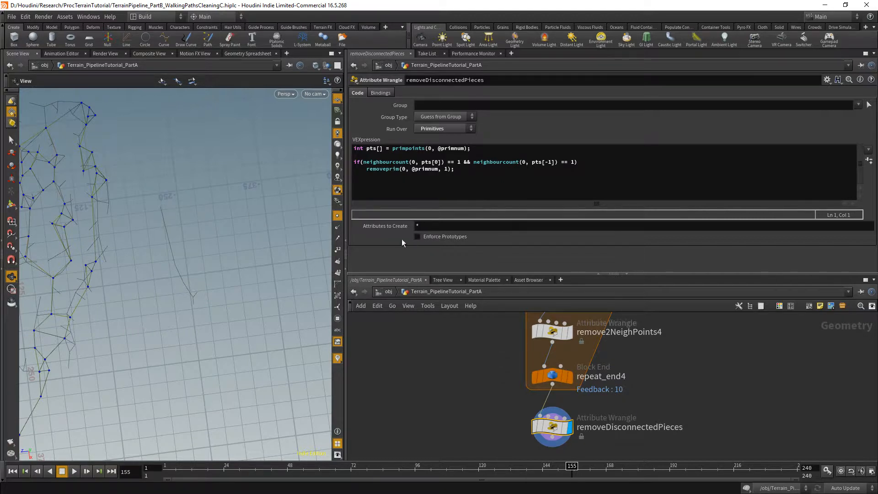
{"action": "left_click", "coordinate": [338, 250]}
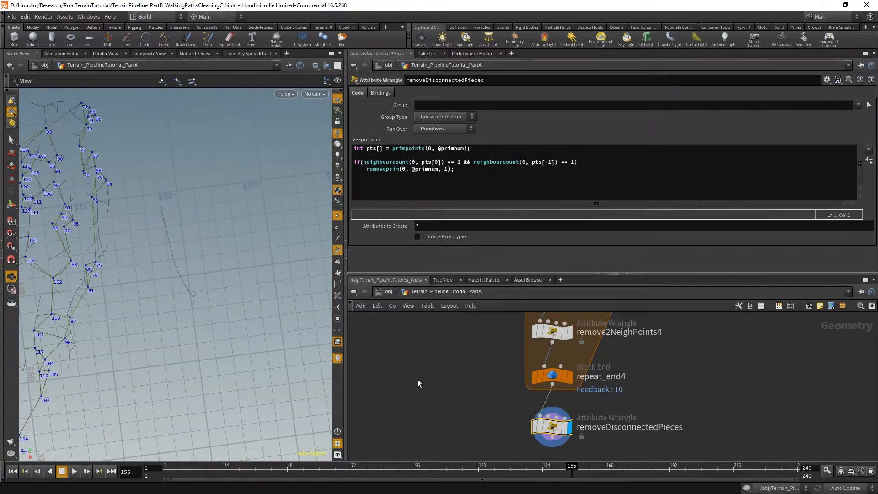
{"action": "scroll", "coordinate": [471, 407], "scroll_direction": "down", "scroll_amount": 5}
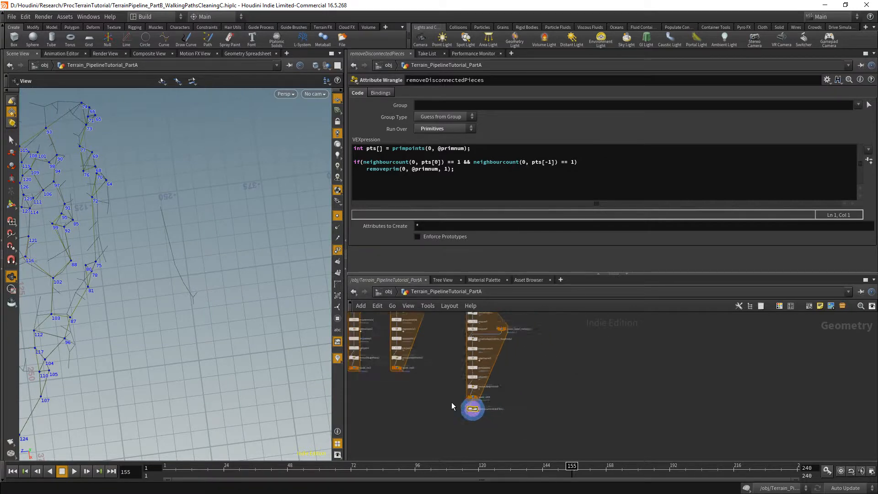
{"action": "scroll", "coordinate": [526, 444], "scroll_direction": "up", "scroll_amount": 2}
{"action": "middle_click_drag", "start_coordinate": [526, 444], "coordinate": [499, 363]}
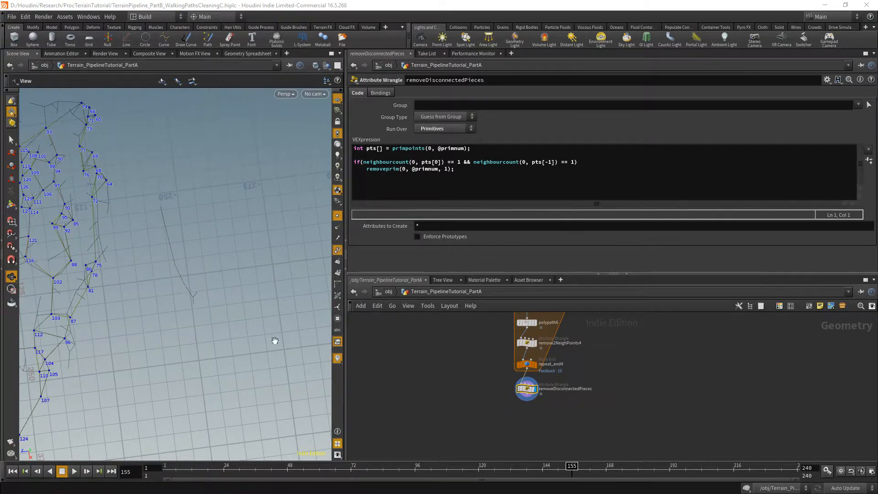
- Examine the cleaned path network for separate islands and open ends, switching from point numbers back to plain point markers
{"action": "scroll", "coordinate": [201, 304], "scroll_direction": "down", "scroll_amount": 6}
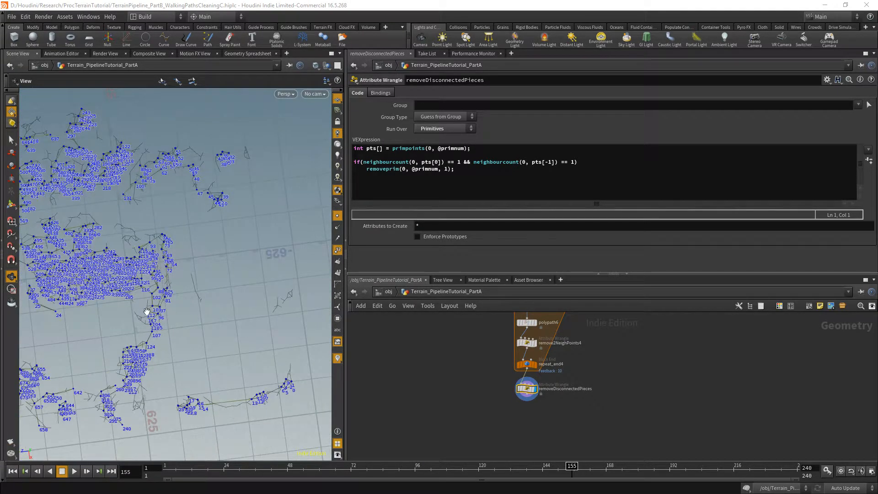
{"action": "middle_click_drag", "start_coordinate": [186, 310], "coordinate": [330, 363]}
{"action": "scroll", "coordinate": [266, 200], "scroll_direction": "up", "scroll_amount": 3}
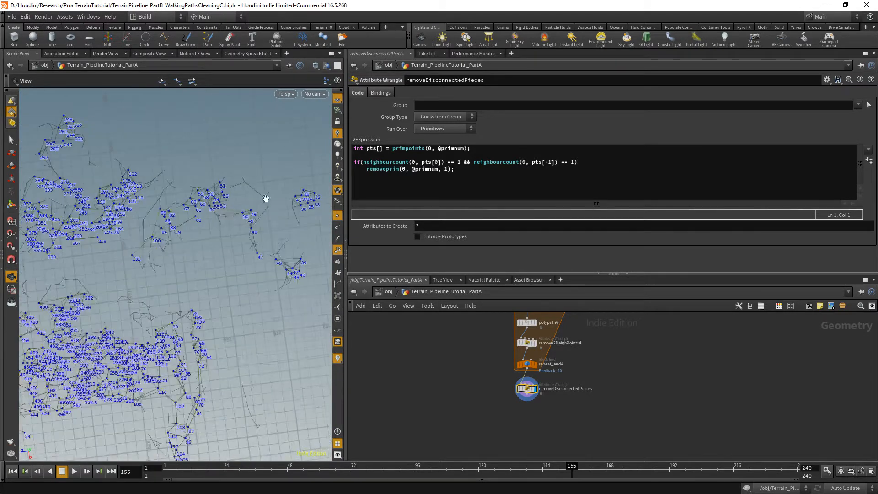
{"action": "scroll", "coordinate": [266, 199], "scroll_direction": "up", "scroll_amount": 5}
{"action": "middle_click_drag", "start_coordinate": [171, 112], "coordinate": [170, 185]}
{"action": "middle_click_drag", "start_coordinate": [231, 296], "coordinate": [181, 238]}
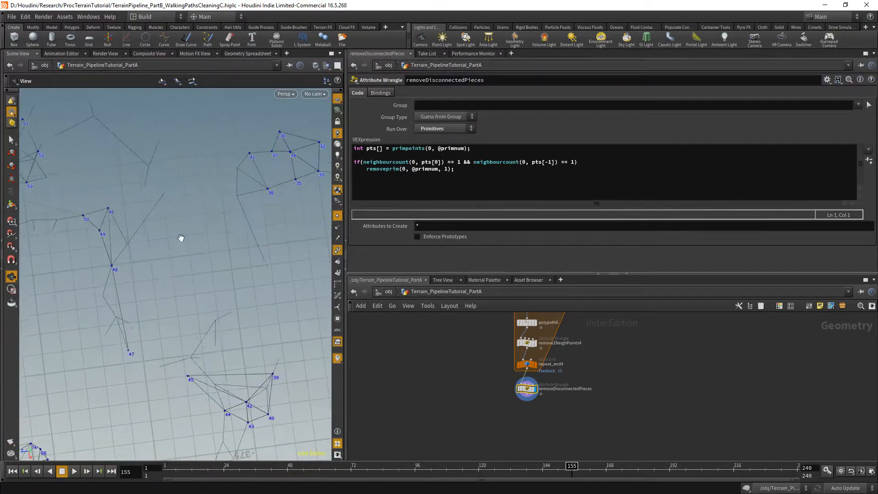
{"action": "scroll", "coordinate": [288, 265], "scroll_direction": "down", "scroll_amount": 5}
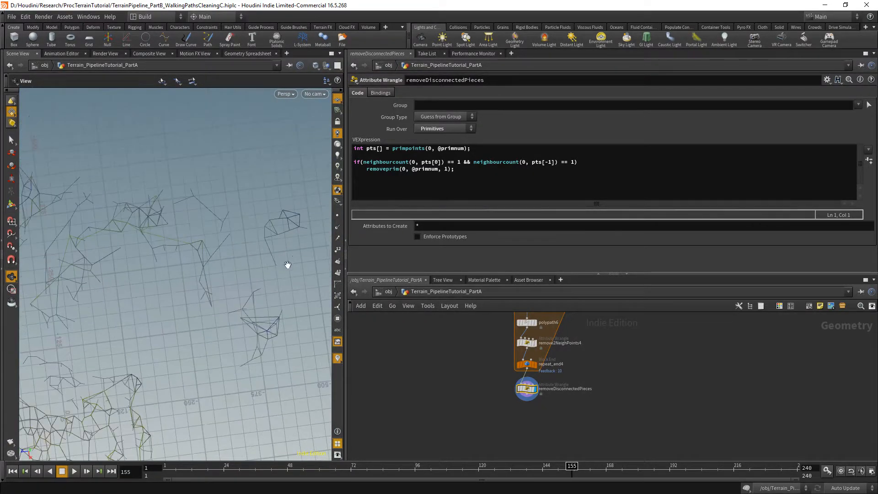
{"action": "left_click", "coordinate": [338, 217]}
{"action": "middle_click_drag", "start_coordinate": [169, 274], "coordinate": [175, 238]}
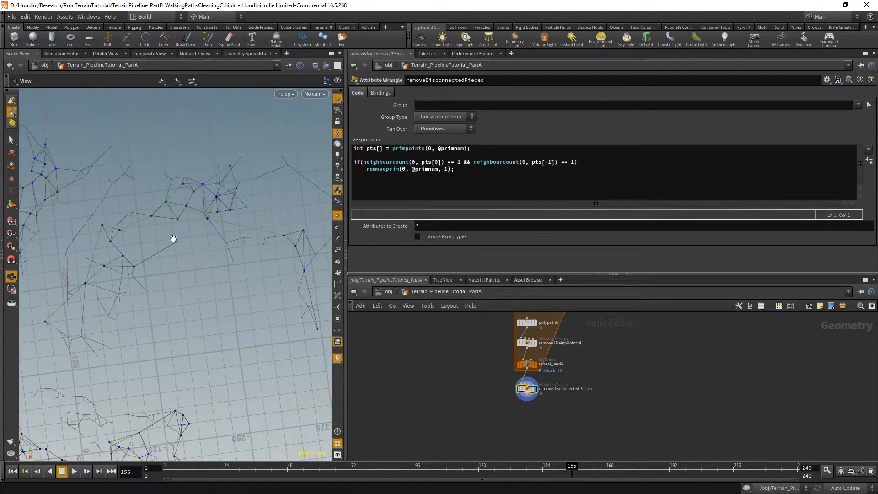
{"action": "scroll", "coordinate": [500, 363], "scroll_direction": "down", "scroll_amount": 1}
{"action": "scroll", "coordinate": [504, 395], "scroll_direction": "up", "scroll_amount": 1}
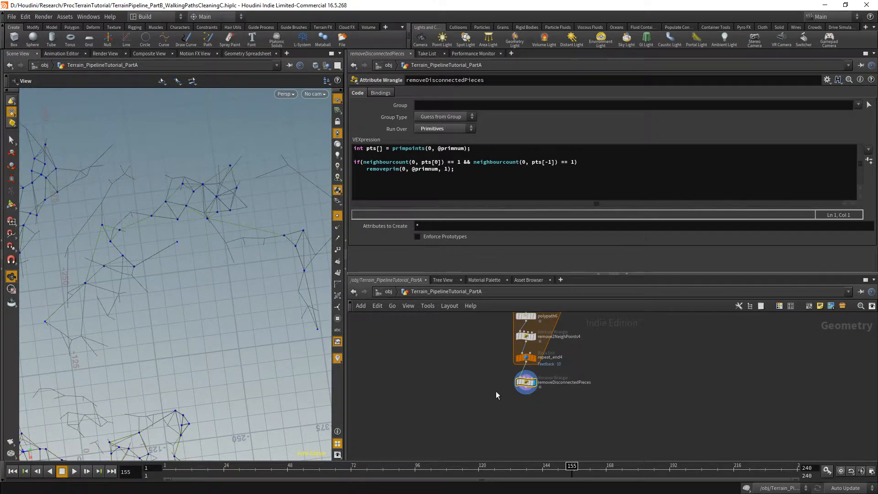
- Add an Attribute Wrangle directly below removeDisconnectedPieces, connected to its output
{"action": "key", "text": "Tab"}
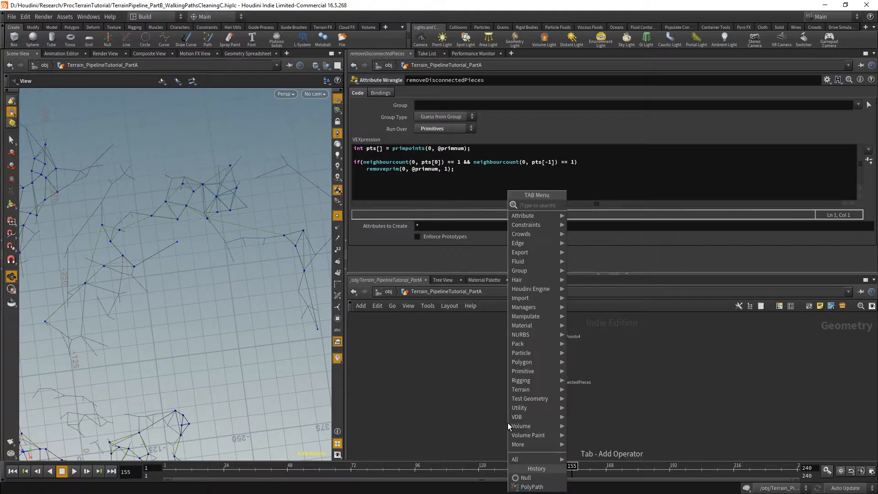
{"action": "type", "text": "wrangle"}
{"action": "key", "text": "Return"}
{"action": "scroll", "coordinate": [508, 422], "scroll_direction": "up", "scroll_amount": 1}
{"action": "scroll", "coordinate": [507, 422], "scroll_direction": "up", "scroll_amount": 2}
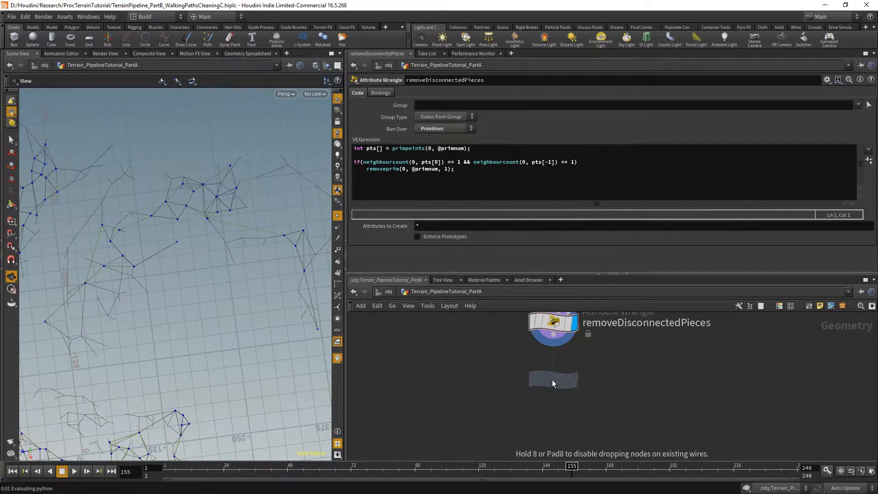
{"action": "left_click", "coordinate": [557, 380]}
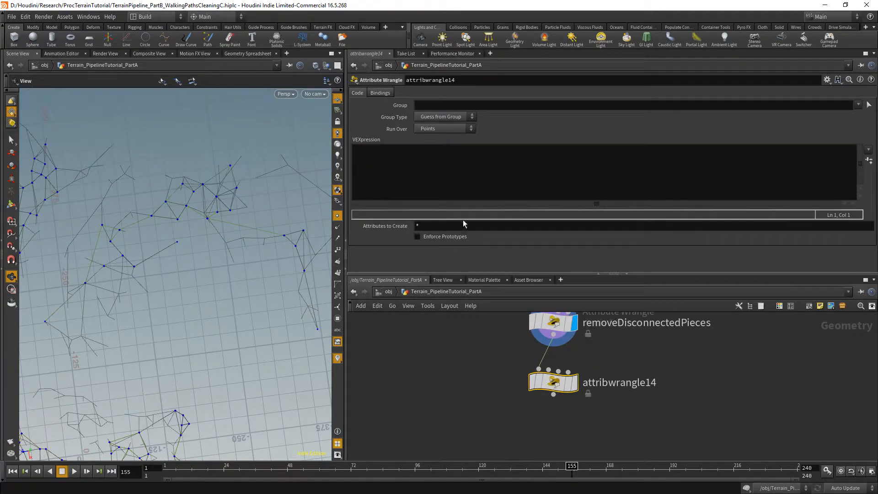
{"action": "left_click", "coordinate": [432, 182]}
{"action": "type", "text": "@g"}
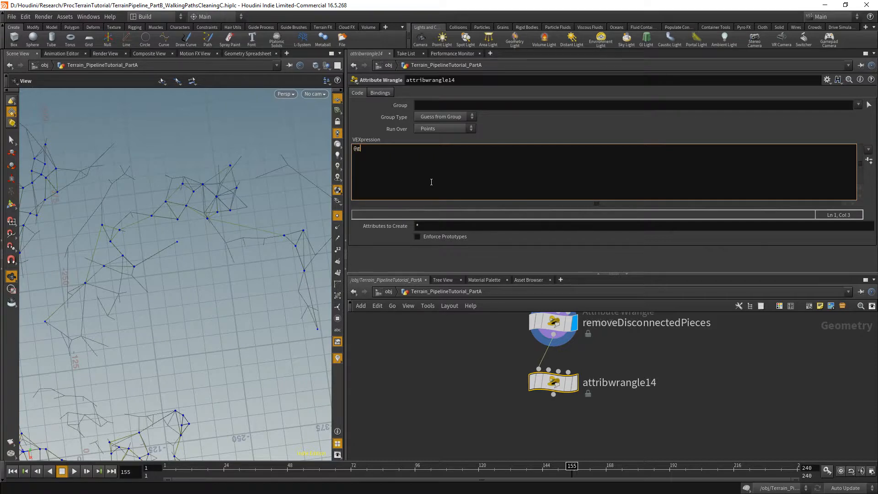
{"action": "type", "text": "rou"}
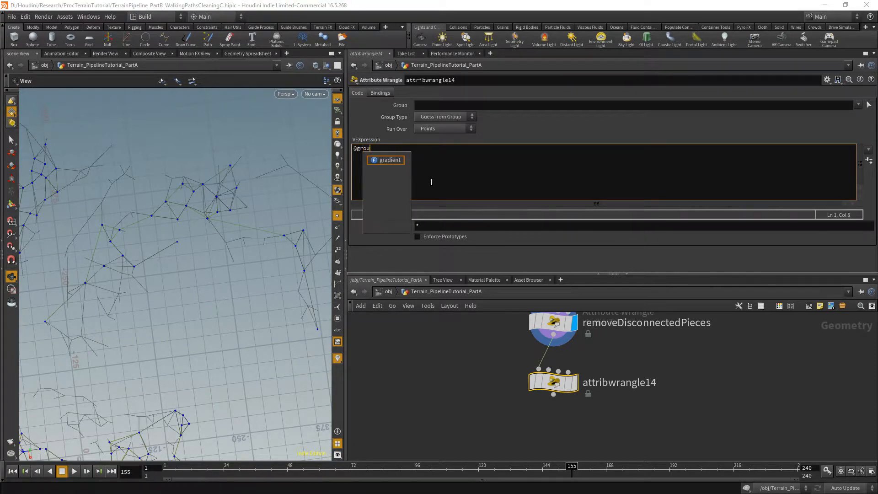
{"action": "type", "text": "p_endp"}
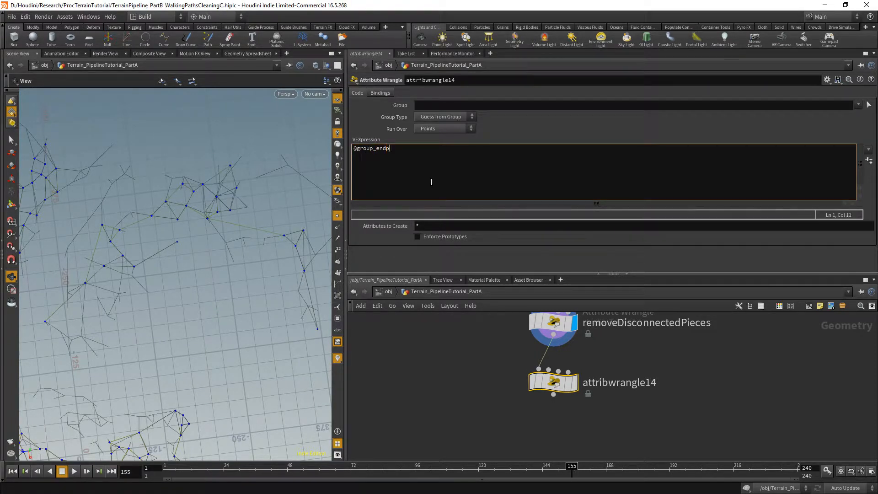
{"action": "type", "text": "oints = neigh"}
{"action": "key", "text": "Down"}
{"action": "key", "text": "Return"}
{"action": "type", "text": "(0, @ptnum) == 1;"}
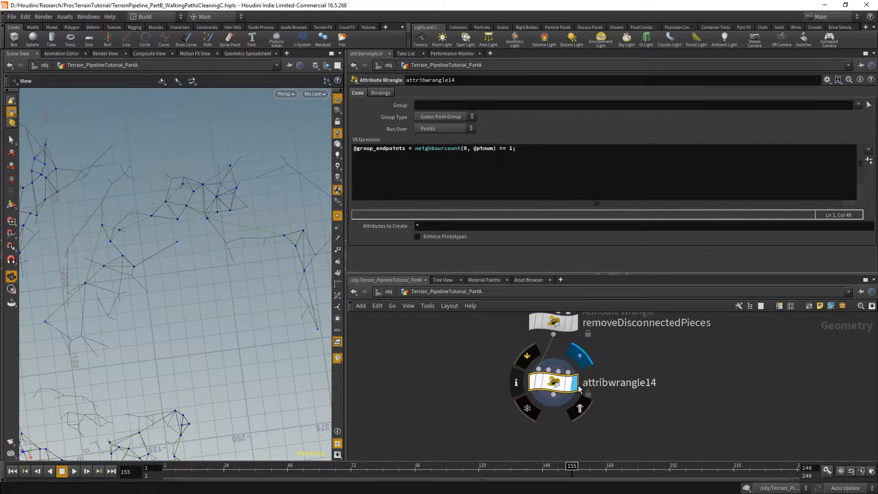
- Rename the new attribute wrangle to groupEndpoints
{"action": "double_click", "coordinate": [608, 382]}
{"action": "type", "text": "group"}
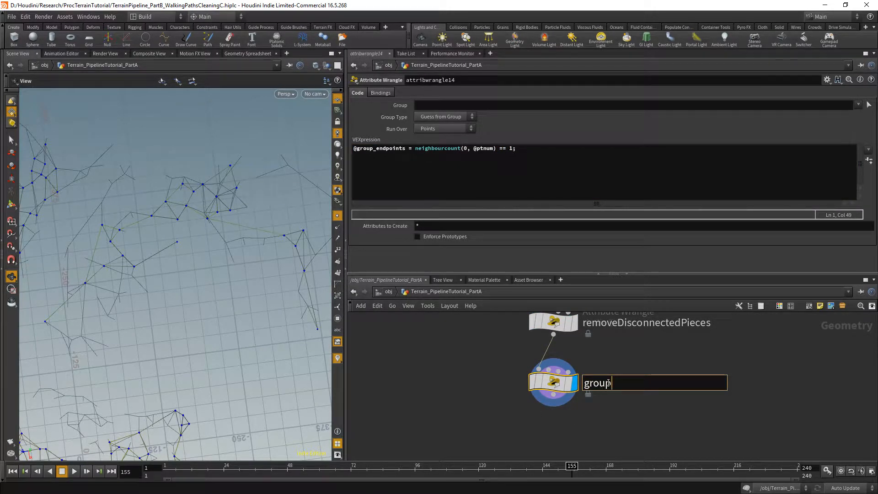
{"action": "type", "text": "Endpoints"}
{"action": "key", "text": "Return"}
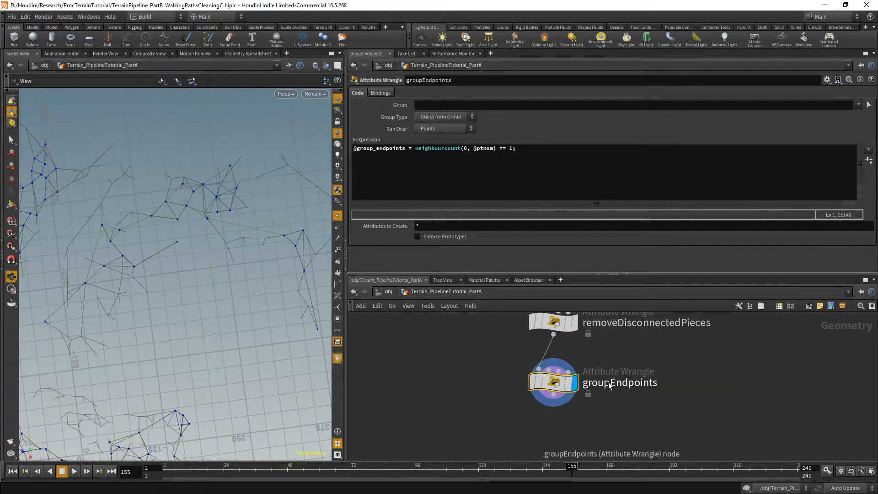
- Turn on the template flag of groupEndpoints so its network remains as reference wireframe
{"action": "middle_click_drag", "start_coordinate": [408, 354], "coordinate": [435, 328]}
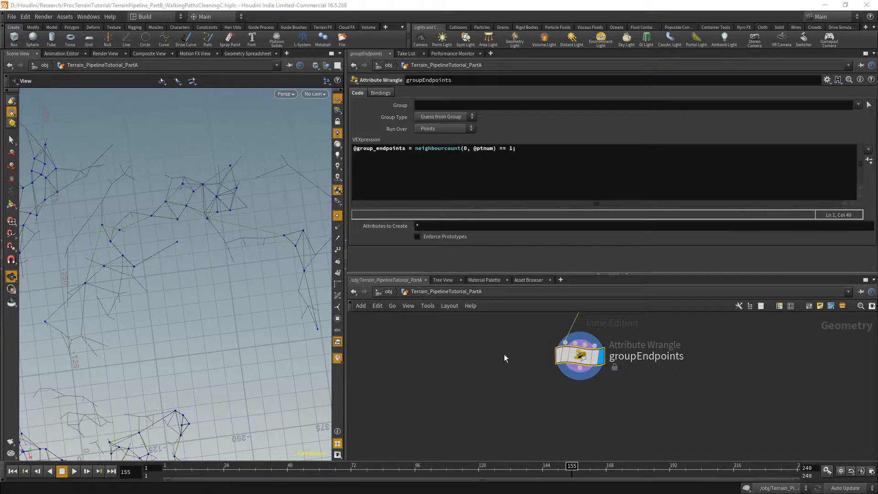
{"action": "scroll", "coordinate": [505, 359], "scroll_direction": "down", "scroll_amount": 3}
{"action": "scroll", "coordinate": [270, 291], "scroll_direction": "down", "scroll_amount": 3}
{"action": "scroll", "coordinate": [238, 252], "scroll_direction": "up", "scroll_amount": 8}
{"action": "middle_click_drag", "start_coordinate": [307, 133], "coordinate": [276, 215]}
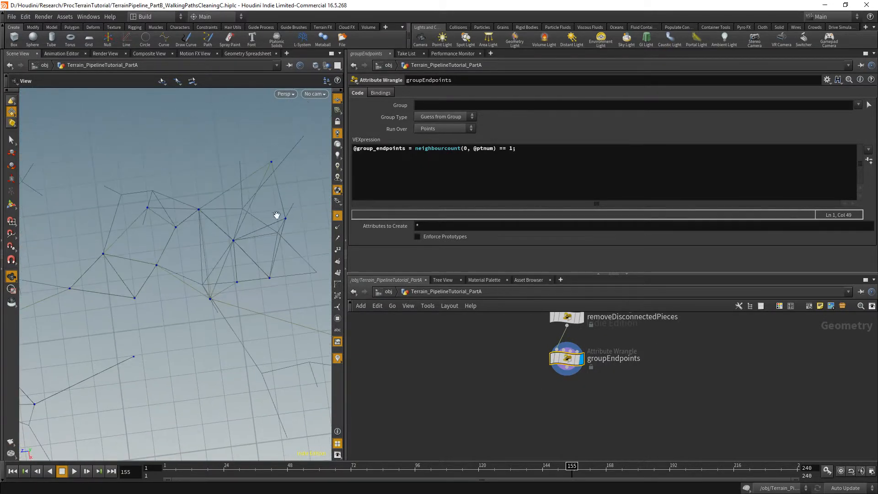
{"action": "left_click", "coordinate": [580, 358]}
- Examine the cleaned path network for open end points across its separate islands
{"action": "scroll", "coordinate": [188, 248], "scroll_direction": "down", "scroll_amount": 2}
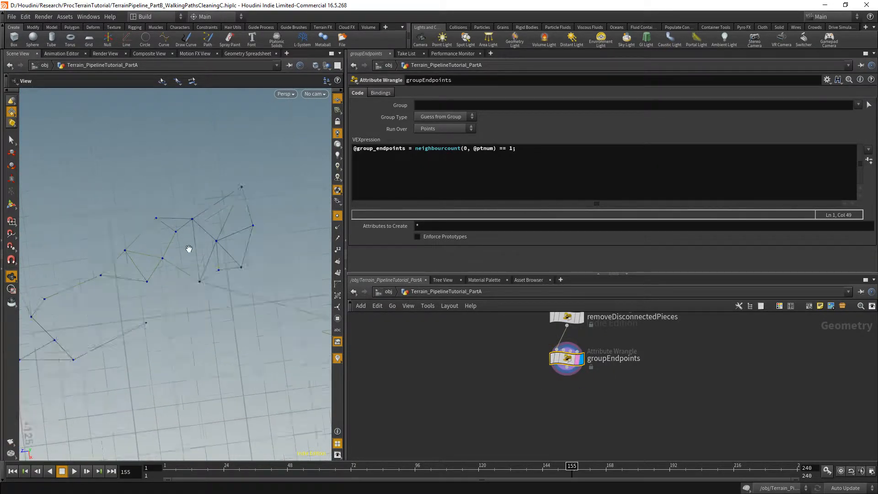
{"action": "left_click_drag", "start_coordinate": [189, 249], "coordinate": [280, 235]}
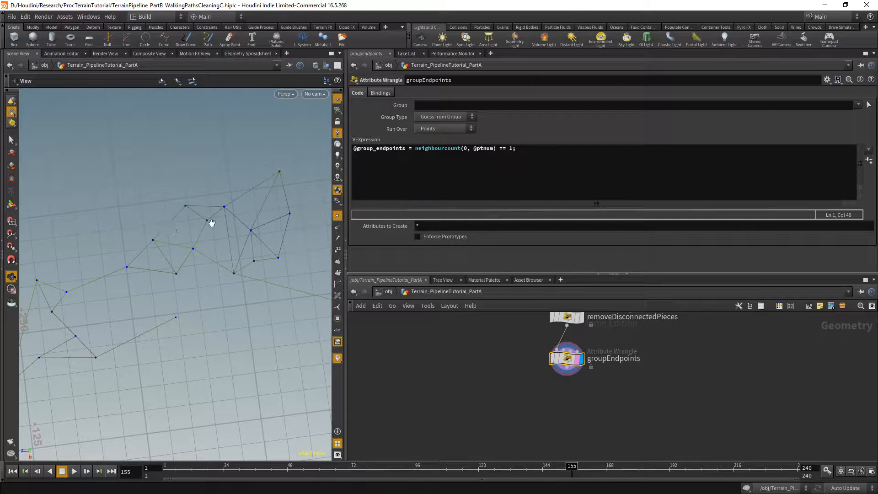
{"action": "left_click_drag", "start_coordinate": [316, 348], "coordinate": [226, 307]}
{"action": "scroll", "coordinate": [227, 308], "scroll_direction": "down", "scroll_amount": 10}
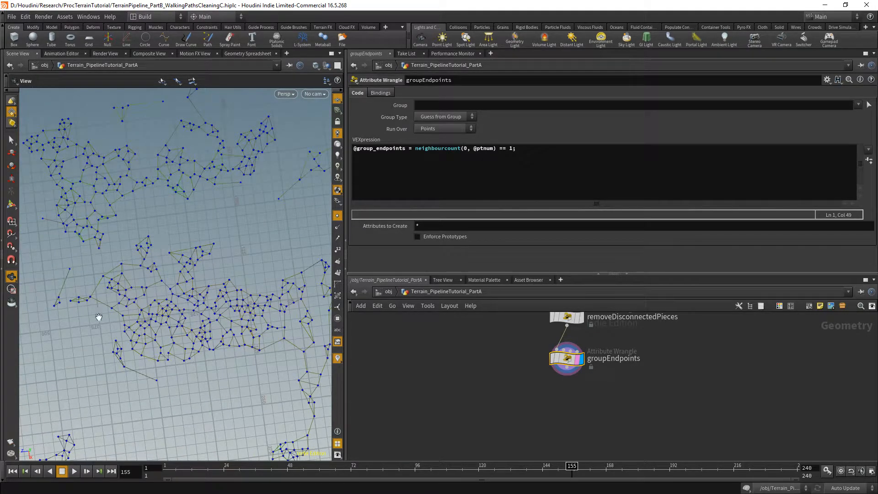
{"action": "scroll", "coordinate": [110, 351], "scroll_direction": "up", "scroll_amount": 3}
{"action": "scroll", "coordinate": [144, 400], "scroll_direction": "up", "scroll_amount": 4}
{"action": "scroll", "coordinate": [174, 353], "scroll_direction": "down", "scroll_amount": 5}
{"action": "middle_click_drag", "start_coordinate": [240, 309], "coordinate": [76, 308]}
{"action": "middle_click_drag", "start_coordinate": [216, 308], "coordinate": [255, 169]}
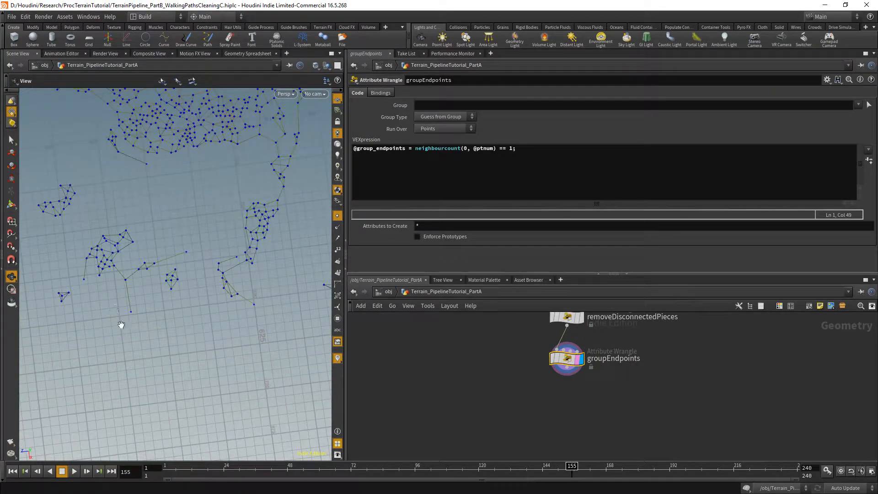
- Add a Find Shortest Path node below groupEndpoints, with its output paths running from each start to each end
{"action": "scroll", "coordinate": [665, 425], "scroll_direction": "up", "scroll_amount": 1}
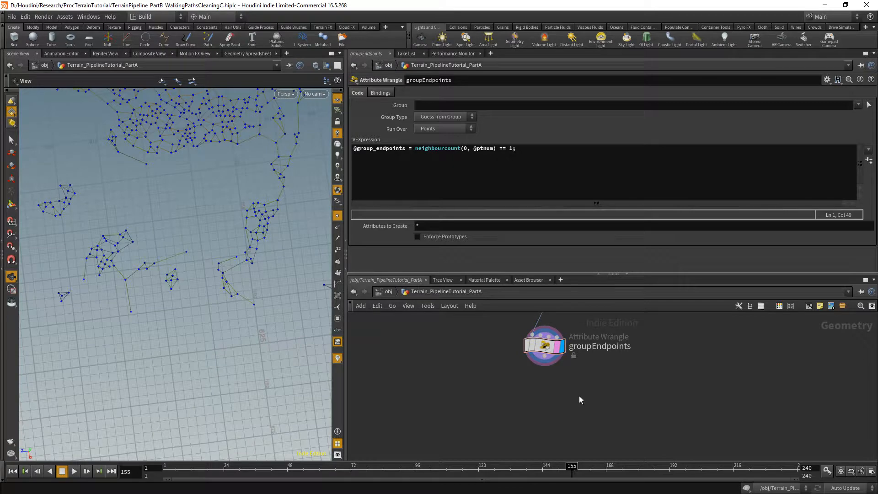
{"action": "key", "text": "Tab"}
{"action": "type", "text": "sho"}
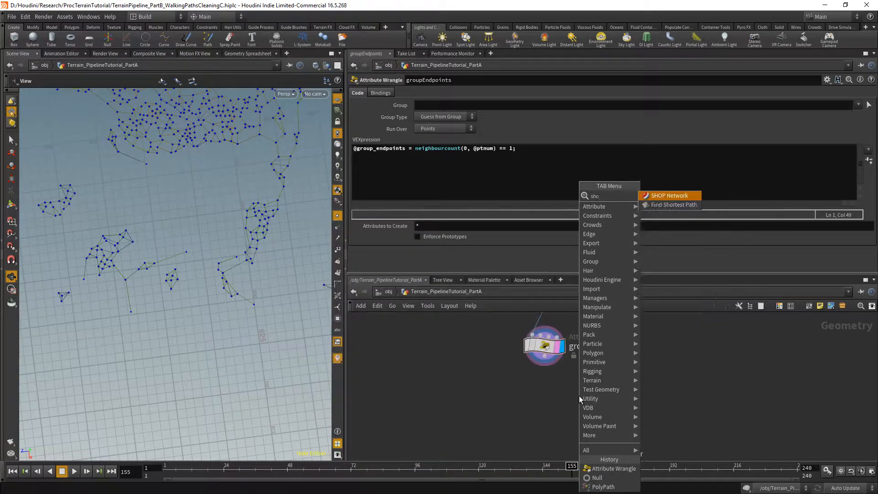
{"action": "key", "text": "Down"}
{"action": "key", "text": "Return"}
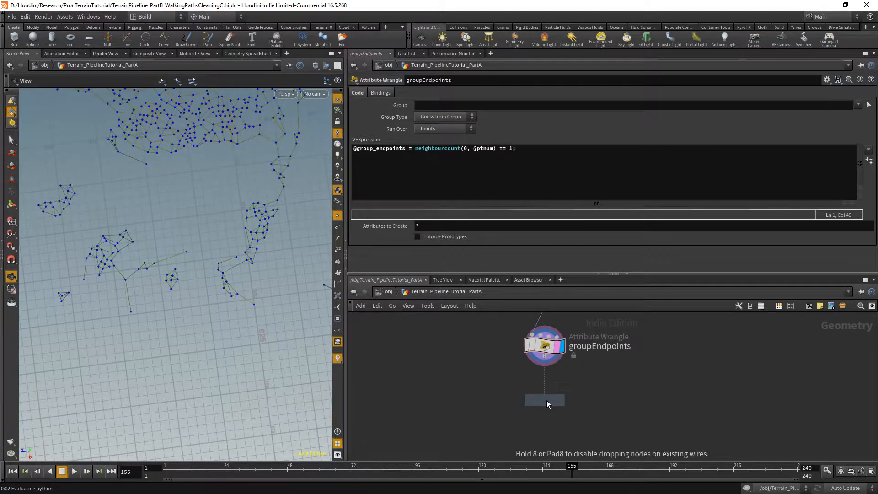
{"action": "left_click", "coordinate": [547, 400]}
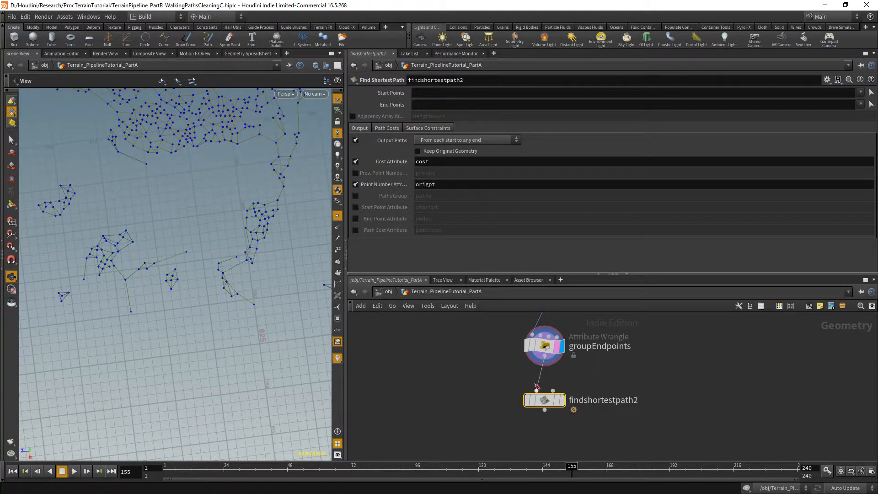
{"action": "left_click", "coordinate": [442, 141]}
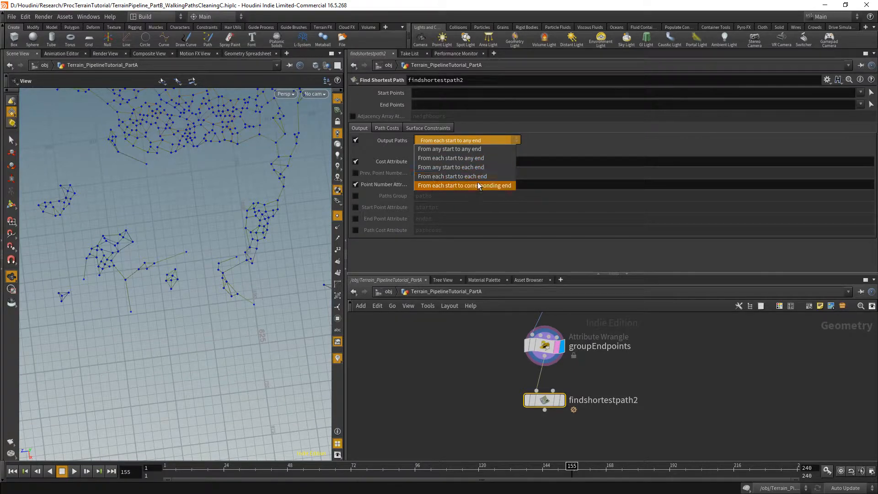
{"action": "left_click", "coordinate": [470, 180]}
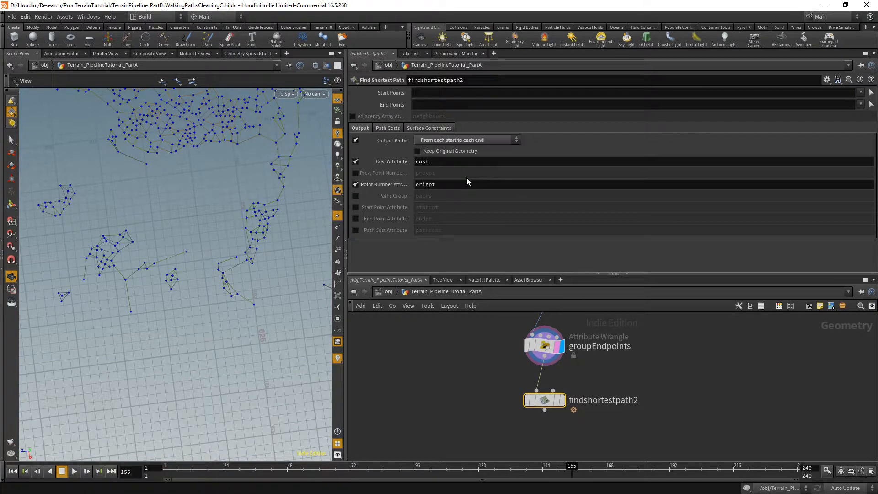
- Use the endpoints group from groupEndpoints as both start and end points of the shortest path node, and display its result
{"action": "left_click", "coordinate": [544, 345]}
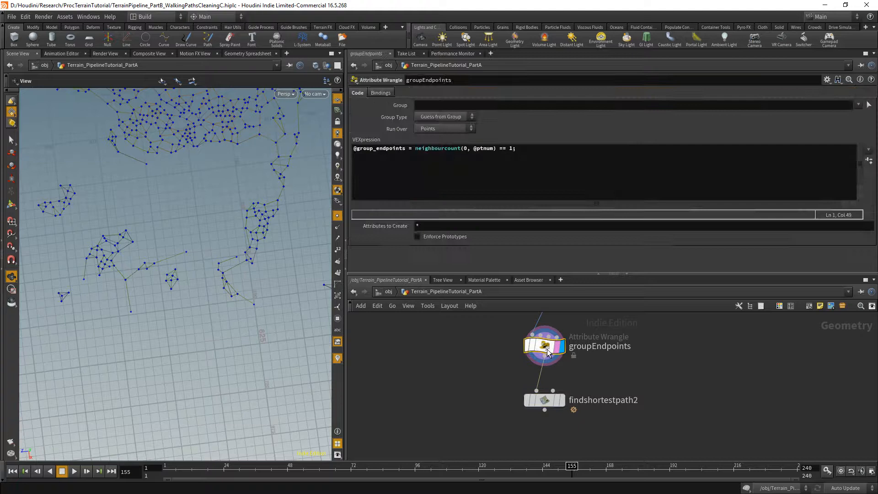
{"action": "left_click", "coordinate": [404, 147]}
{"action": "key", "text": "shift+Left"}
{"action": "key", "text": "shift+Left"}
{"action": "key", "text": "shift+Left"}
{"action": "key", "text": "shift+Left"}
{"action": "key", "text": "shift+Left"}
{"action": "key", "text": "shift+Left"}
{"action": "key", "text": "shift+Left"}
{"action": "key", "text": "shift+Left"}
{"action": "key", "text": "shift+Left"}
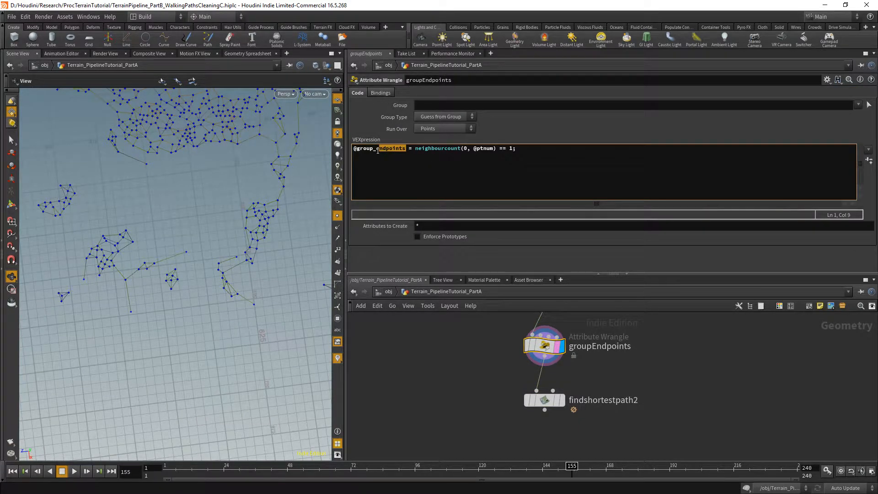
{"action": "left_click_drag", "start_coordinate": [406, 149], "coordinate": [376, 151]}
{"action": "key", "text": "ctrl+c"}
{"action": "left_click", "coordinate": [544, 400]}
{"action": "left_click", "coordinate": [451, 93]}
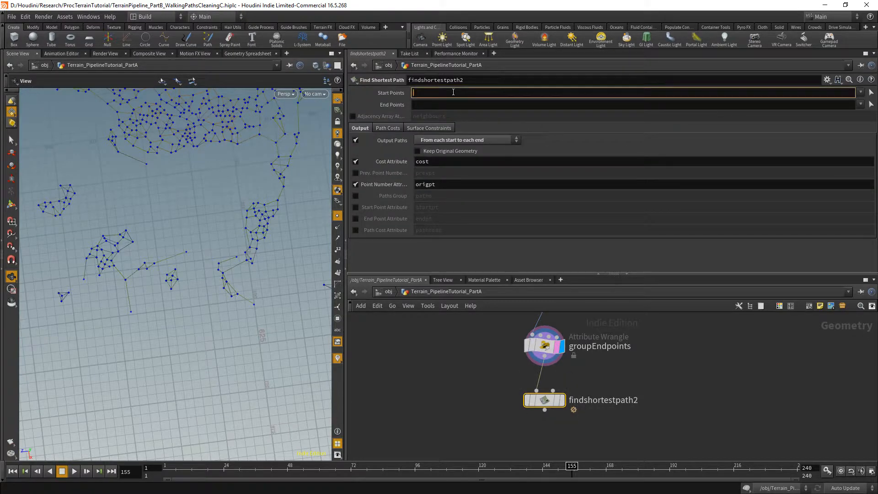
{"action": "key", "text": "ctrl+v"}
{"action": "left_click", "coordinate": [451, 104]}
{"action": "key", "text": "ctrl+v"}
{"action": "left_click", "coordinate": [563, 401]}
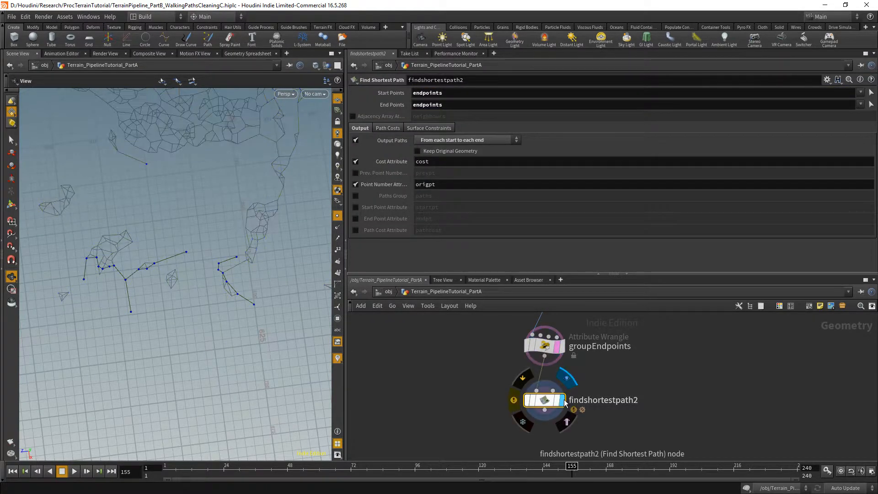
- Inspect the shortest paths against the templated network, looking closely at areas where end points were lost
{"action": "scroll", "coordinate": [238, 293], "scroll_direction": "down", "scroll_amount": 7}
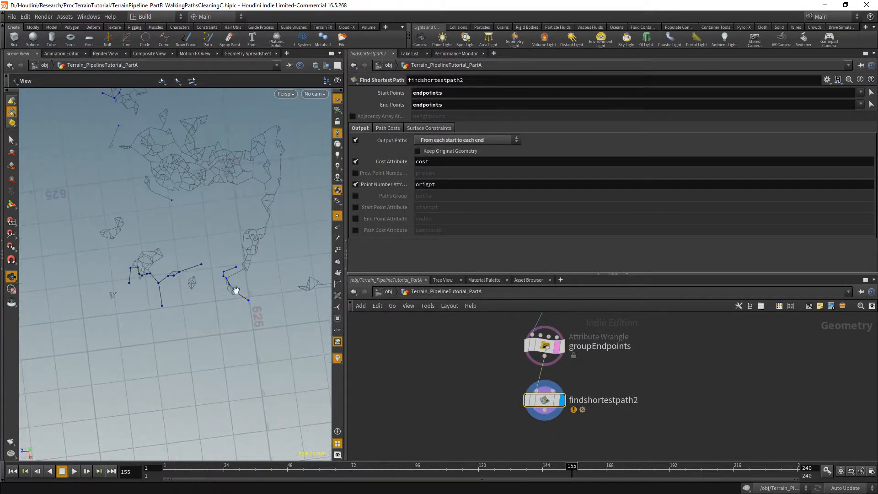
{"action": "scroll", "coordinate": [239, 292], "scroll_direction": "up", "scroll_amount": 8}
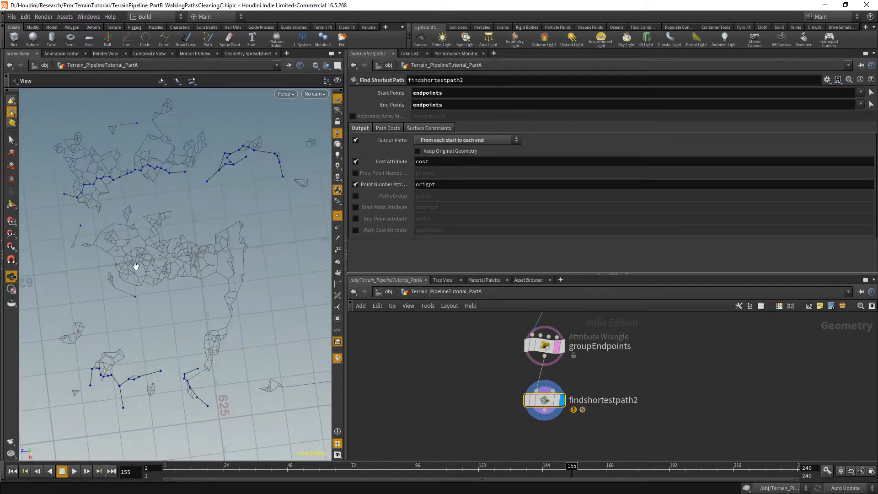
{"action": "scroll", "coordinate": [155, 279], "scroll_direction": "up", "scroll_amount": 2}
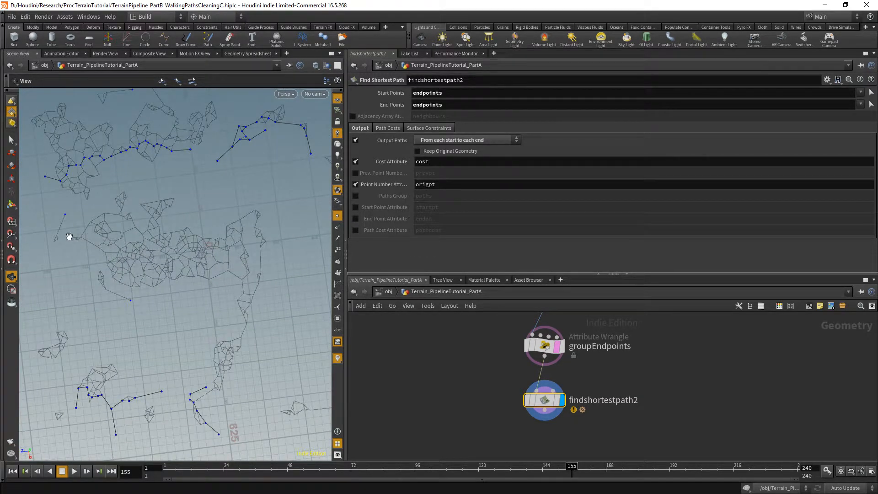
{"action": "scroll", "coordinate": [59, 251], "scroll_direction": "up", "scroll_amount": 10}
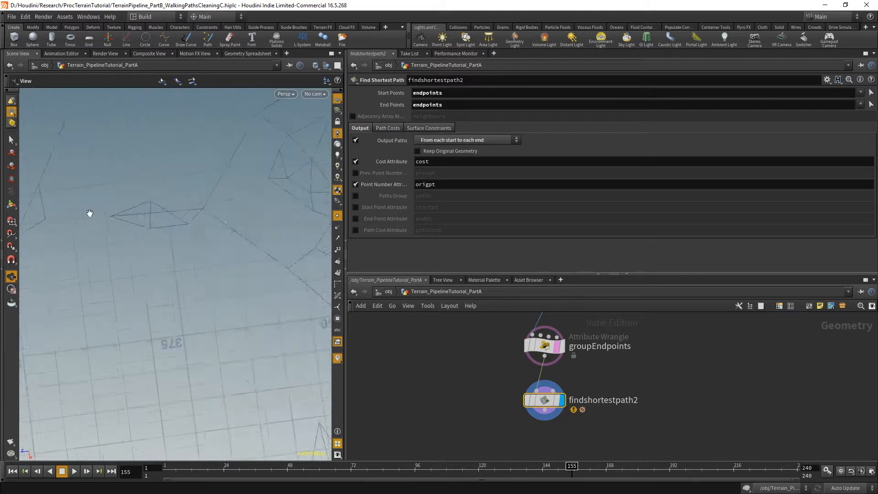
{"action": "middle_click_drag", "start_coordinate": [112, 218], "coordinate": [123, 224]}
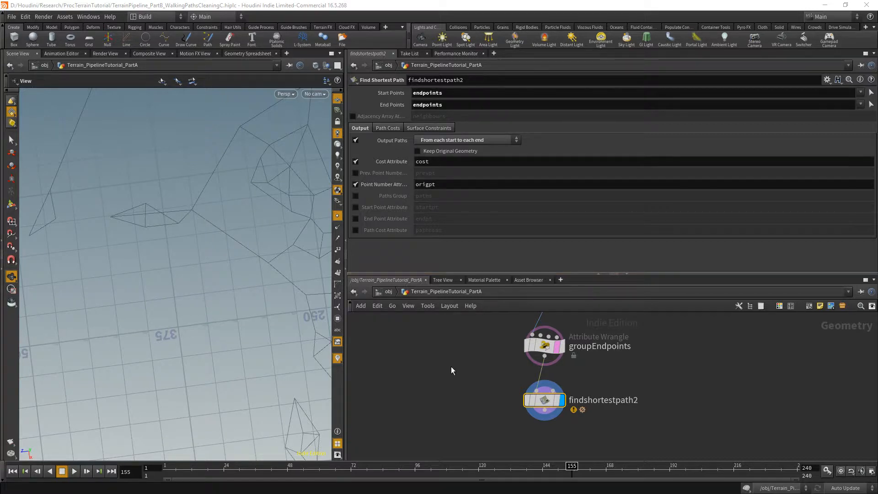
- Display the result of null3, the node feeding the combined feedback loop
{"action": "scroll", "coordinate": [466, 364], "scroll_direction": "down", "scroll_amount": 8}
{"action": "scroll", "coordinate": [471, 345], "scroll_direction": "down", "scroll_amount": 6}
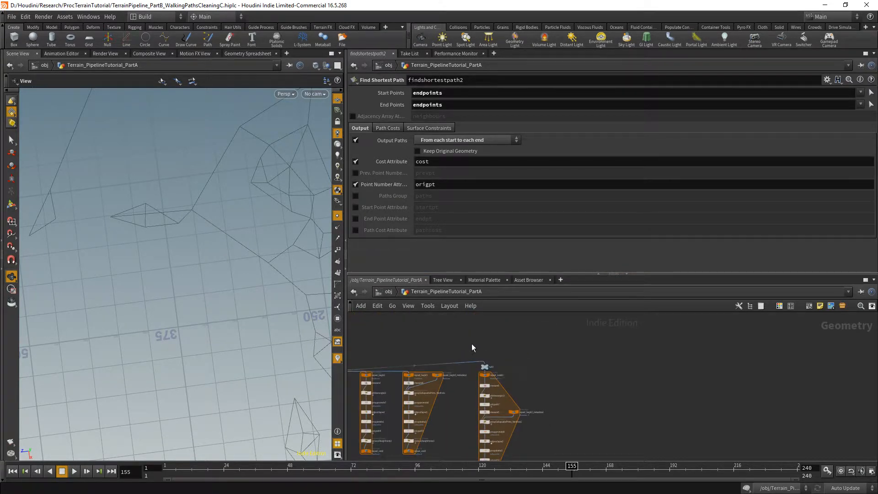
{"action": "left_click_drag", "start_coordinate": [457, 446], "coordinate": [539, 321]}
{"action": "scroll", "coordinate": [510, 311], "scroll_direction": "up", "scroll_amount": 4}
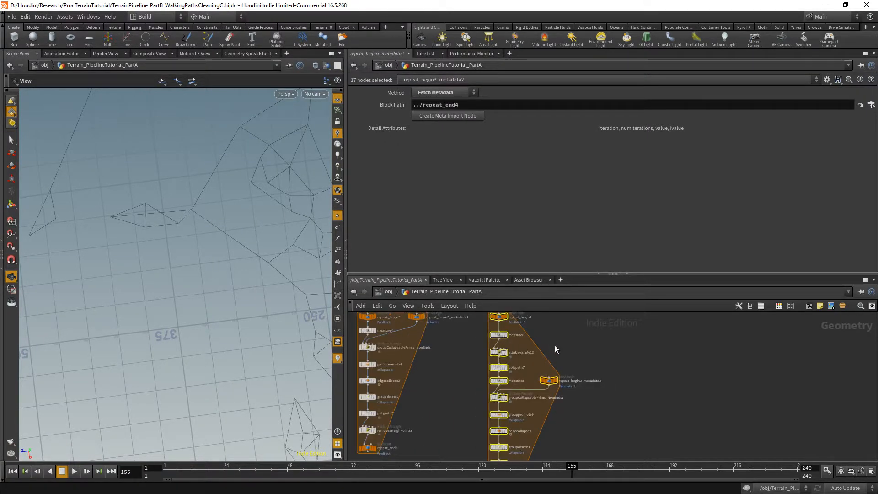
{"action": "middle_click_drag", "start_coordinate": [555, 345], "coordinate": [517, 426]}
{"action": "left_click", "coordinate": [517, 425]}
{"action": "scroll", "coordinate": [496, 408], "scroll_direction": "up", "scroll_amount": 4}
{"action": "left_click", "coordinate": [501, 392]}
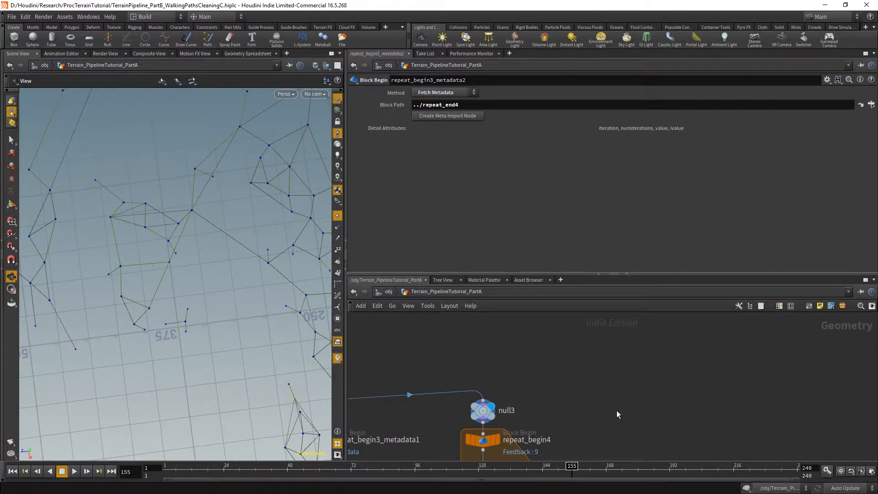
- Enlarge the network editor and move the feedback loop with all nodes after it down, leaving free space below null3
{"action": "scroll", "coordinate": [617, 411], "scroll_direction": "down", "scroll_amount": 10}
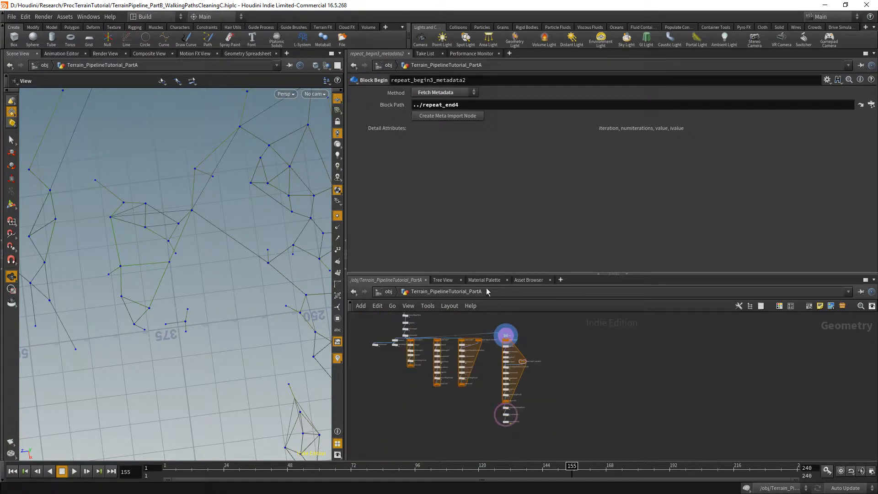
{"action": "left_click_drag", "start_coordinate": [487, 275], "coordinate": [486, 213]}
{"action": "scroll", "coordinate": [562, 408], "scroll_direction": "up", "scroll_amount": 5}
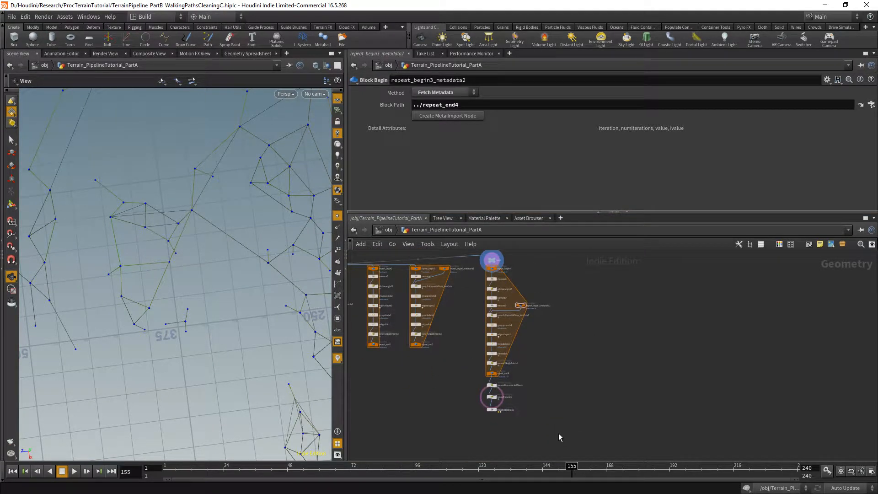
{"action": "left_click_drag", "start_coordinate": [559, 437], "coordinate": [490, 266]}
{"action": "scroll", "coordinate": [492, 268], "scroll_direction": "up", "scroll_amount": 6}
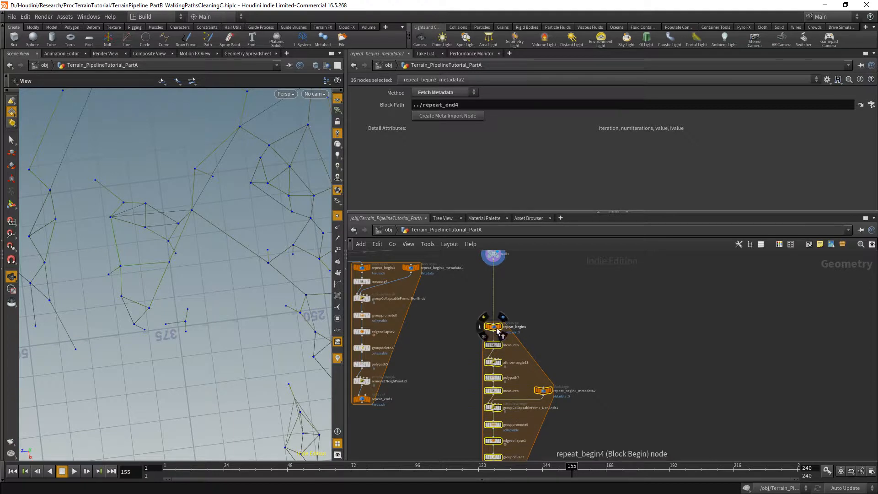
{"action": "left_click", "coordinate": [544, 361]}
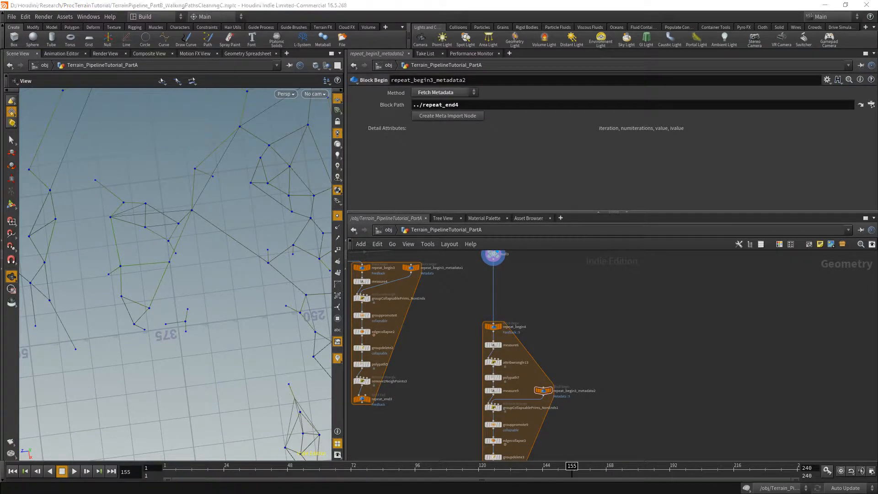
- Copy the groupEndpoints wrangle, paste it beside the wire below null3 and connect it to null3's output
{"action": "middle_click_drag", "start_coordinate": [732, 434], "coordinate": [641, 228]}
{"action": "scroll", "coordinate": [466, 357], "scroll_direction": "up", "scroll_amount": 4}
{"action": "left_click", "coordinate": [466, 357]}
{"action": "key", "text": "ctrl+c"}
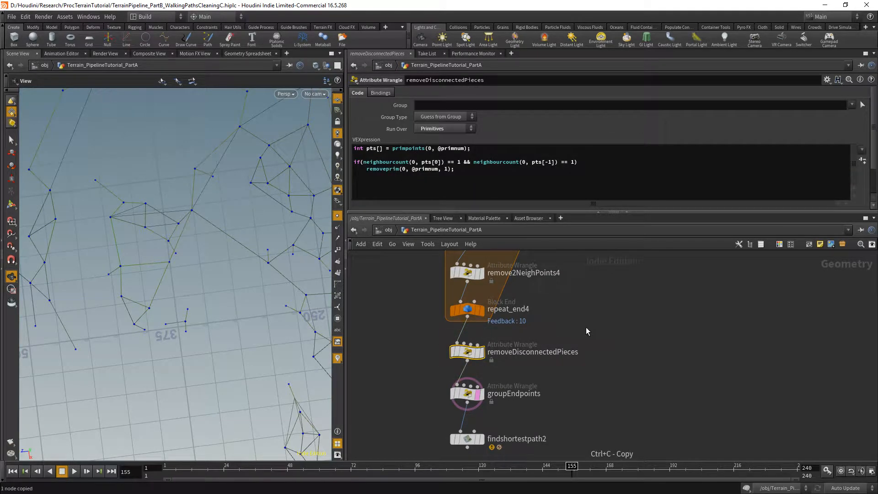
{"action": "left_click", "coordinate": [467, 396]}
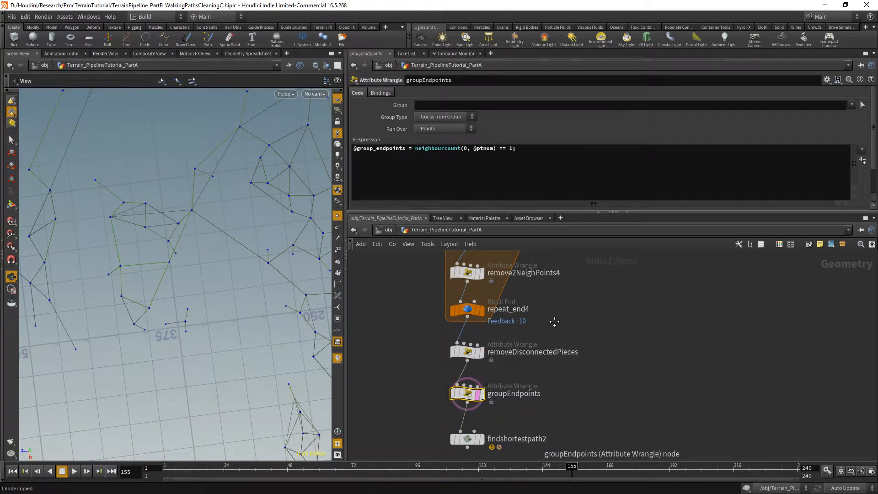
{"action": "scroll", "coordinate": [572, 380], "scroll_direction": "down", "scroll_amount": 5}
{"action": "scroll", "coordinate": [561, 344], "scroll_direction": "up", "scroll_amount": 6}
{"action": "key", "text": "ctrl+v"}
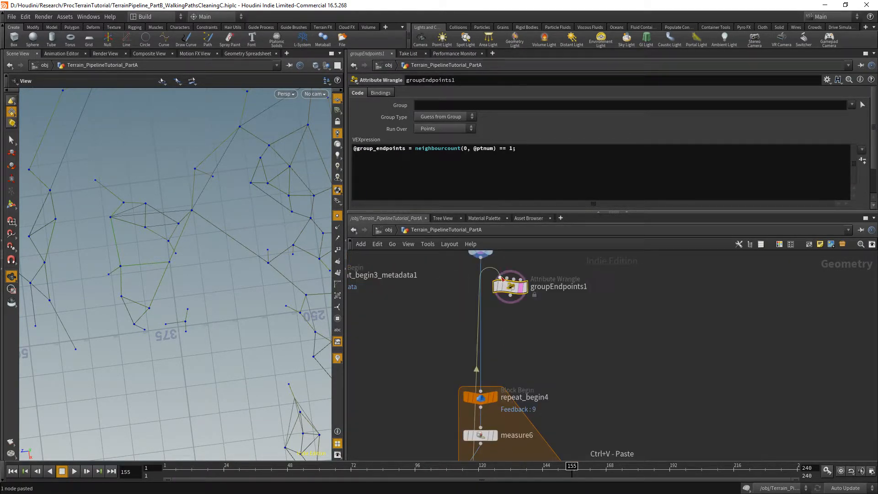
{"action": "left_click", "coordinate": [480, 258]}
{"action": "left_click", "coordinate": [501, 272]}
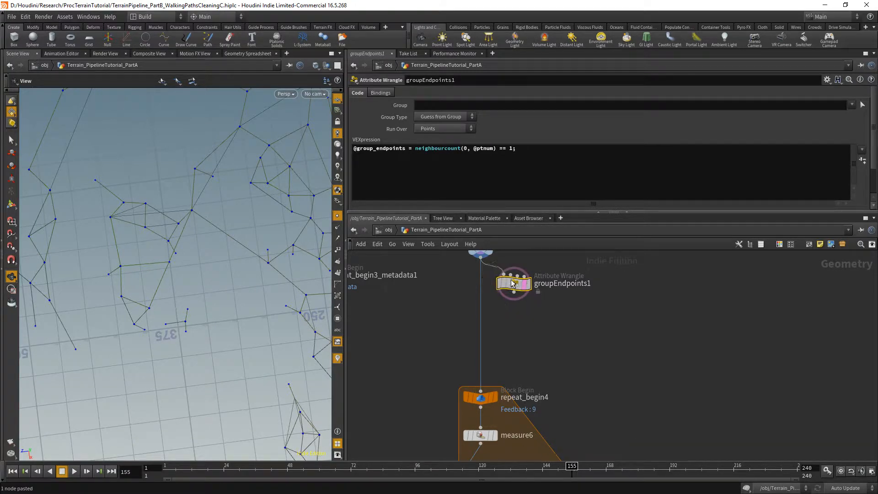
- Add a Fuse node below groupEndpoints1 and connect it to the wrangle's output
{"action": "key", "text": "Tab"}
{"action": "type", "text": "fo"}
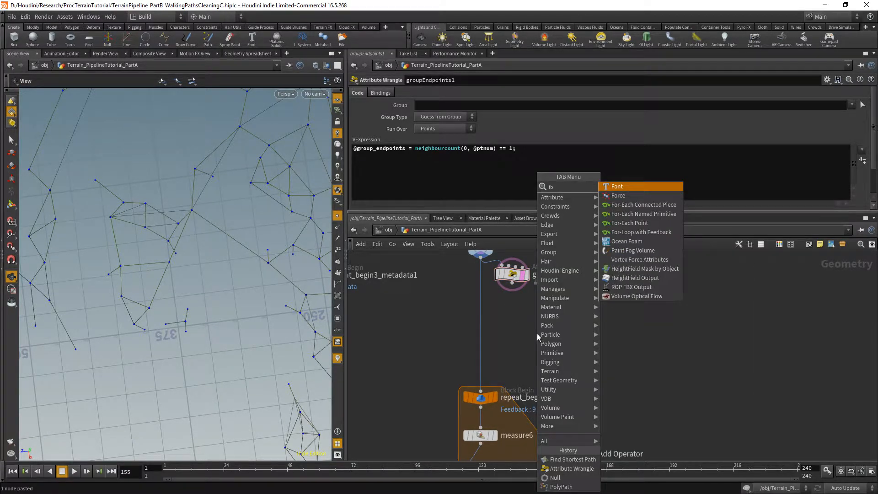
{"action": "key", "text": "Escape"}
{"action": "key", "text": "Tab"}
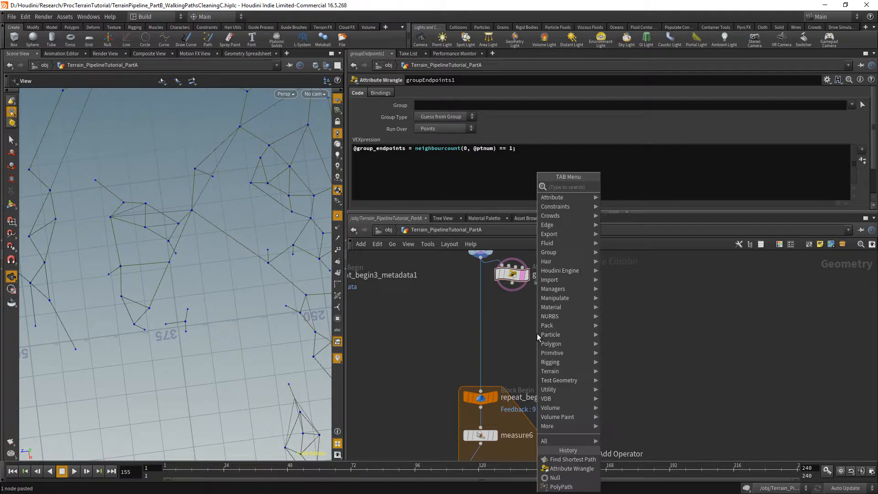
{"action": "type", "text": "fus"}
{"action": "key", "text": "Return"}
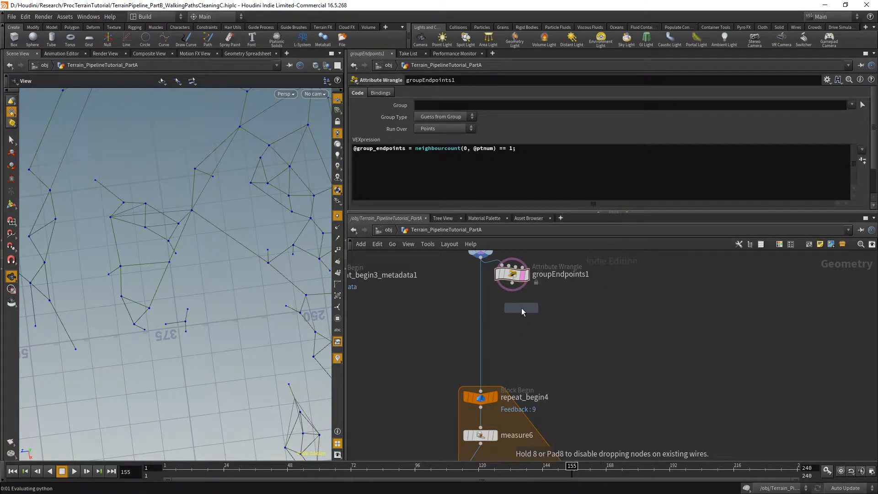
{"action": "left_click", "coordinate": [513, 306]}
{"action": "left_click", "coordinate": [512, 284]}
{"action": "left_click", "coordinate": [512, 300]}
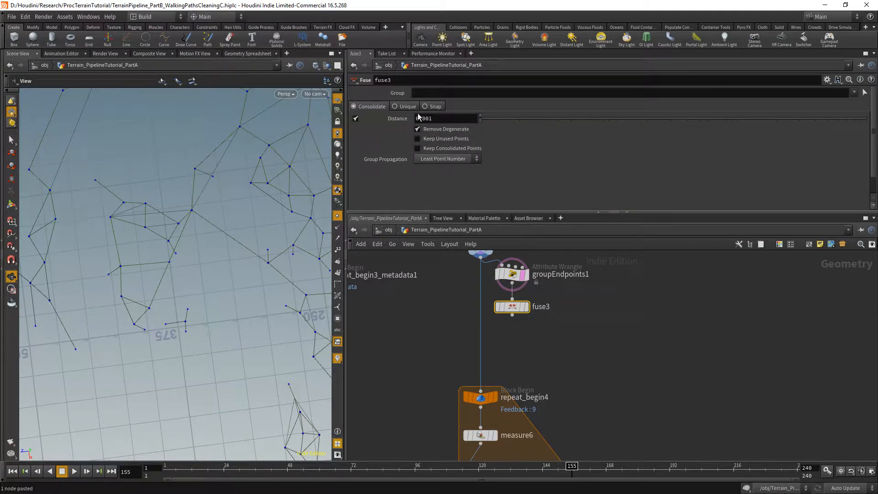
- Set fuse3 to Snap mode on the endpoints group with a snap distance of 20 and display its result
{"action": "left_click", "coordinate": [425, 106]}
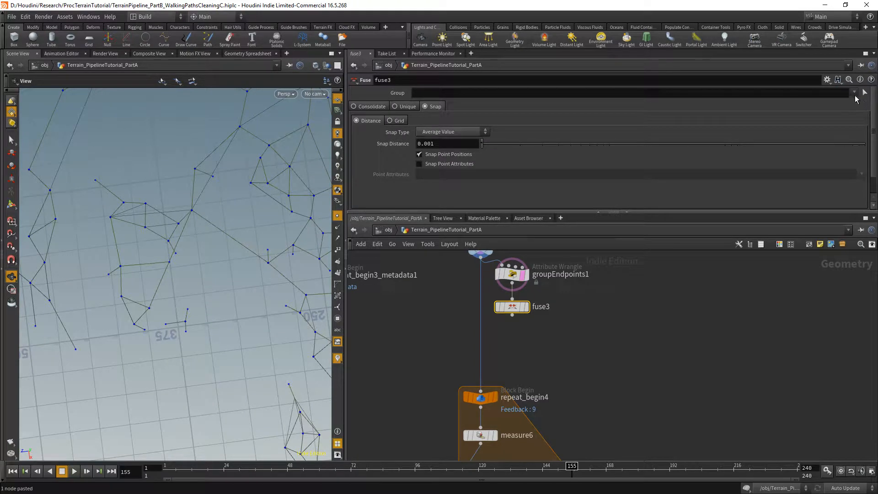
{"action": "left_click", "coordinate": [855, 92]}
{"action": "left_click", "coordinate": [840, 105]}
{"action": "left_click", "coordinate": [526, 306]}
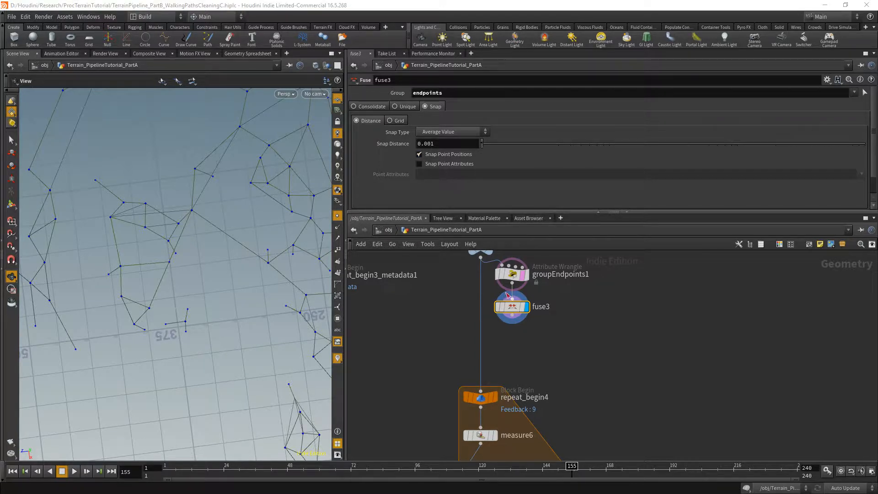
{"action": "left_click", "coordinate": [445, 144]}
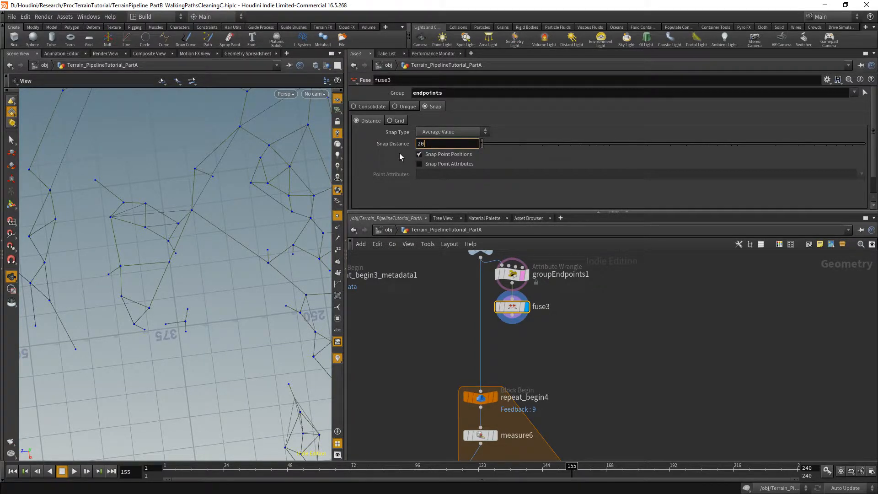
{"action": "key", "text": "Return"}
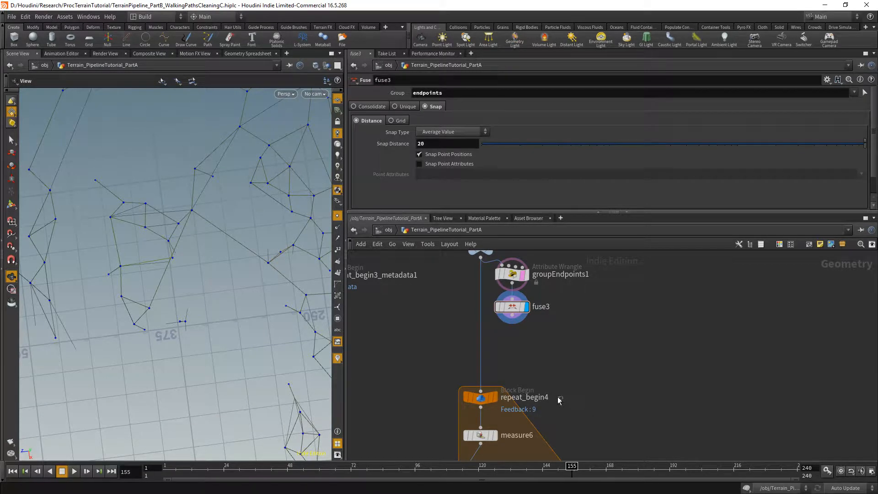
- Add a second Fuse node in its default Consolidate mode directly below fuse3 and connect it
{"action": "key", "text": "Tab"}
{"action": "key", "text": "Return"}
{"action": "left_click", "coordinate": [514, 342]}
{"action": "left_click_drag", "start_coordinate": [513, 341], "coordinate": [513, 335]}
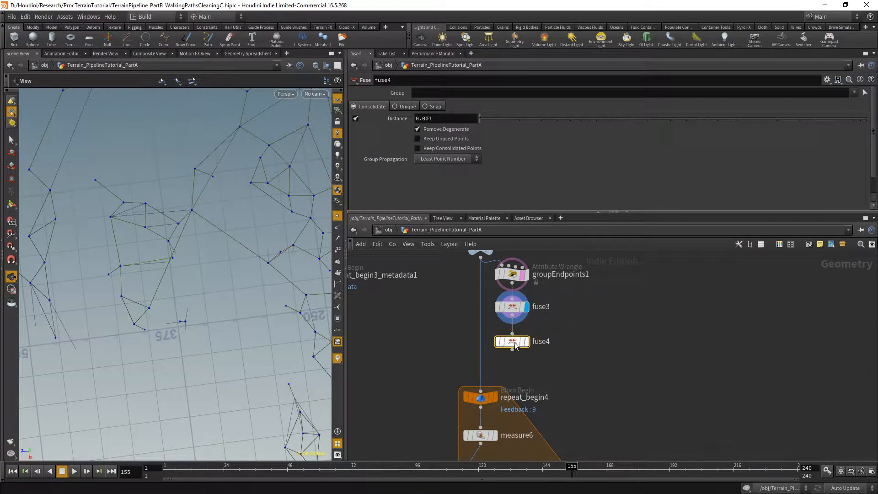
- Add a PolyPath node below fuse4, connect it to fuse4's output and display its result
{"action": "key", "text": "Tab"}
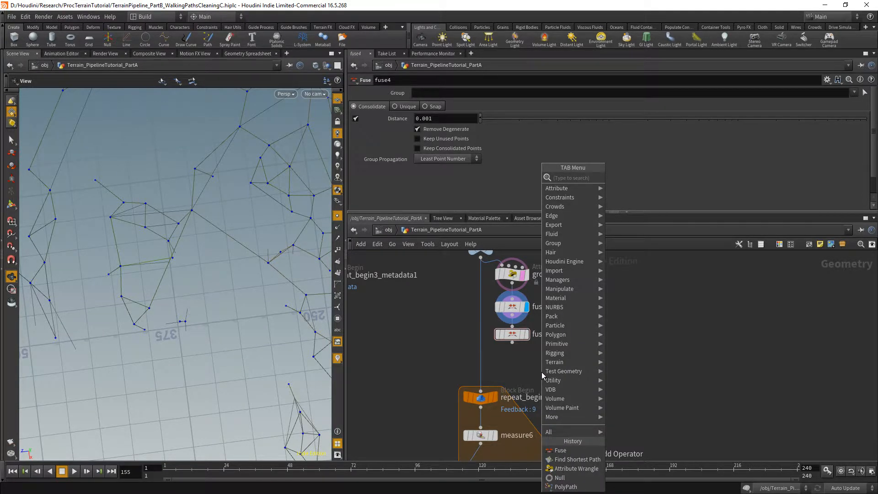
{"action": "type", "text": "polyp"}
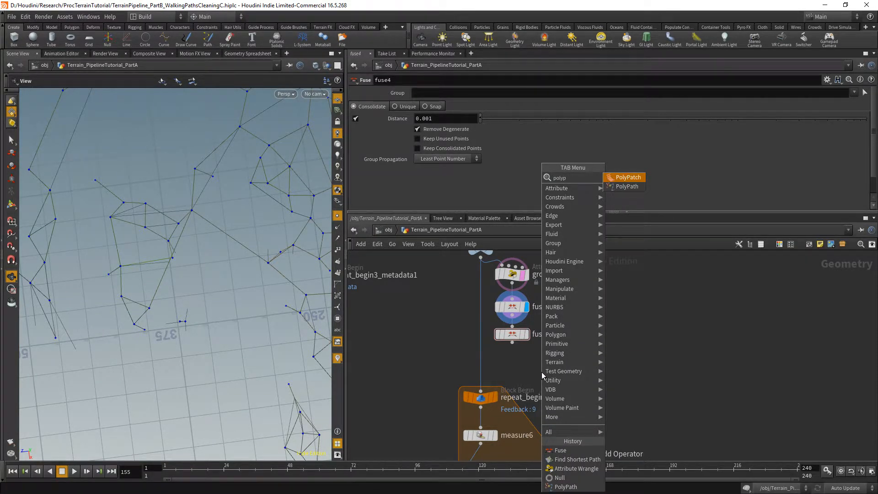
{"action": "key", "text": "Down"}
{"action": "key", "text": "Return"}
{"action": "left_click", "coordinate": [511, 358]}
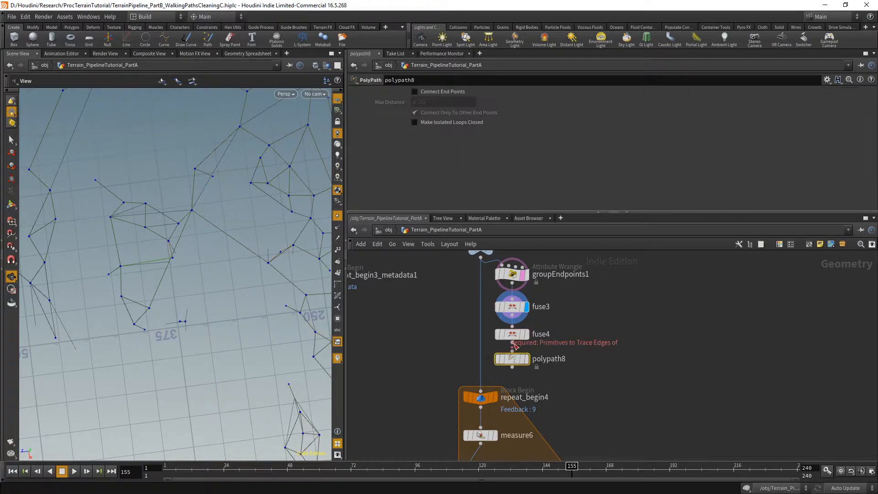
{"action": "left_click", "coordinate": [513, 343]}
{"action": "left_click", "coordinate": [513, 352]}
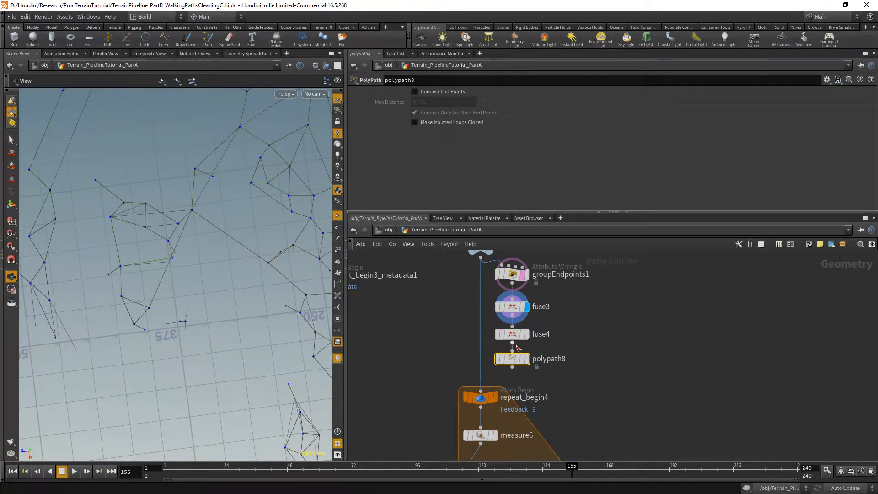
{"action": "left_click", "coordinate": [528, 358]}
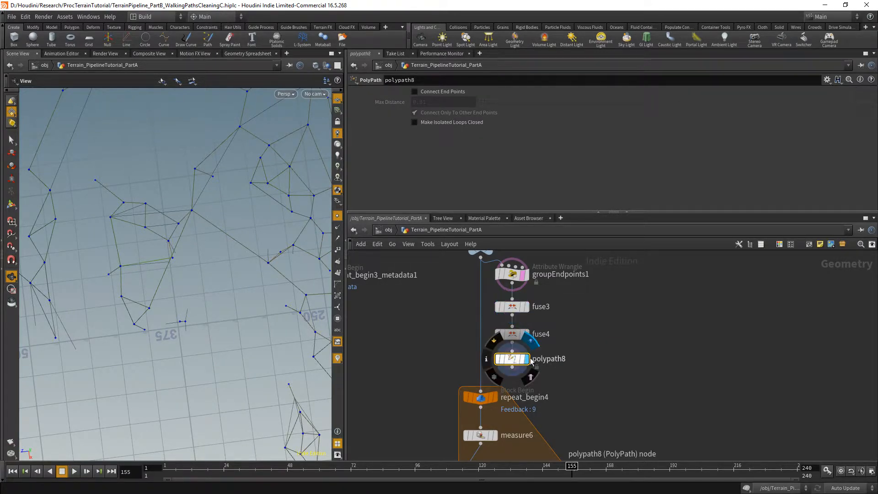
- Compare the primitive numbers of polypath8 with those of null3, hide the numbers and display polypath8 again
{"action": "left_click", "coordinate": [338, 274]}
{"action": "scroll", "coordinate": [249, 266], "scroll_direction": "down", "scroll_amount": 5}
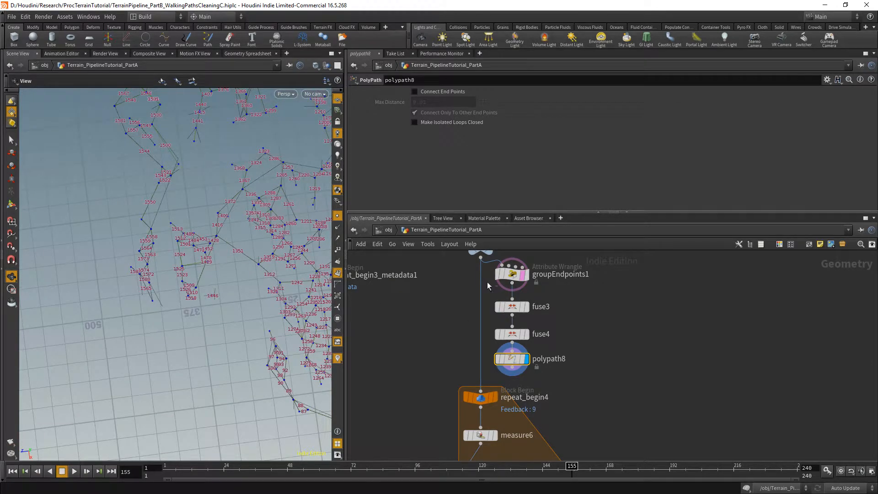
{"action": "middle_click_drag", "start_coordinate": [488, 279], "coordinate": [481, 351]}
{"action": "left_click", "coordinate": [485, 317]}
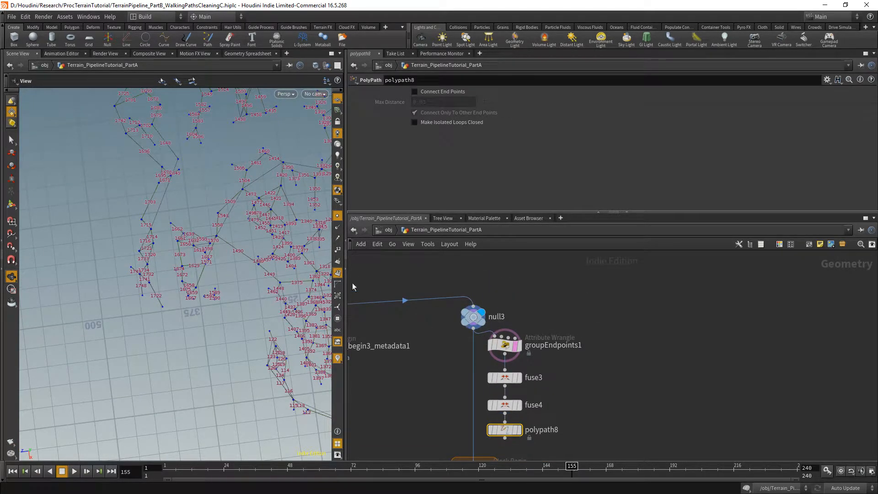
{"action": "left_click", "coordinate": [338, 274]}
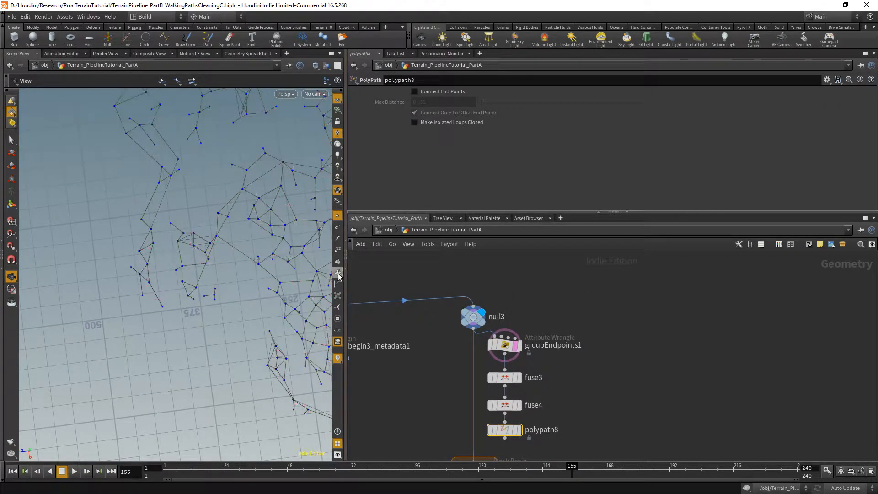
{"action": "left_click", "coordinate": [518, 430]}
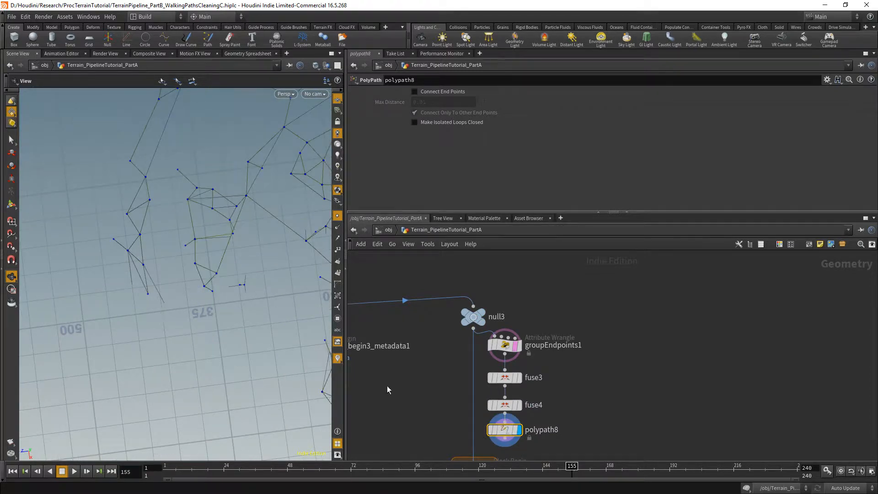
- Display the result of the groupEndpoints wrangle that follows the feedback loop
{"action": "middle_click_drag", "start_coordinate": [416, 407], "coordinate": [412, 363]}
{"action": "scroll", "coordinate": [433, 350], "scroll_direction": "down", "scroll_amount": 5}
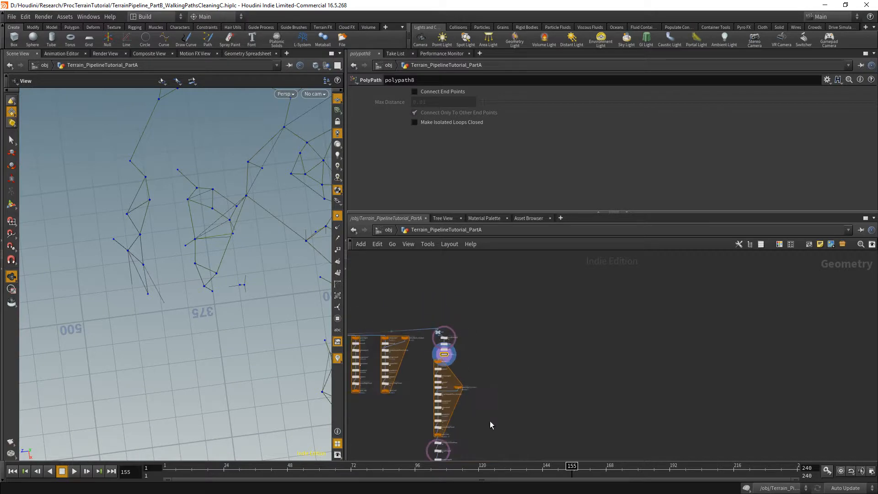
{"action": "scroll", "coordinate": [478, 433], "scroll_direction": "up", "scroll_amount": 1}
{"action": "middle_click_drag", "start_coordinate": [425, 439], "coordinate": [429, 370]}
{"action": "scroll", "coordinate": [429, 370], "scroll_direction": "up", "scroll_amount": 5}
{"action": "scroll", "coordinate": [459, 402], "scroll_direction": "up", "scroll_amount": 4}
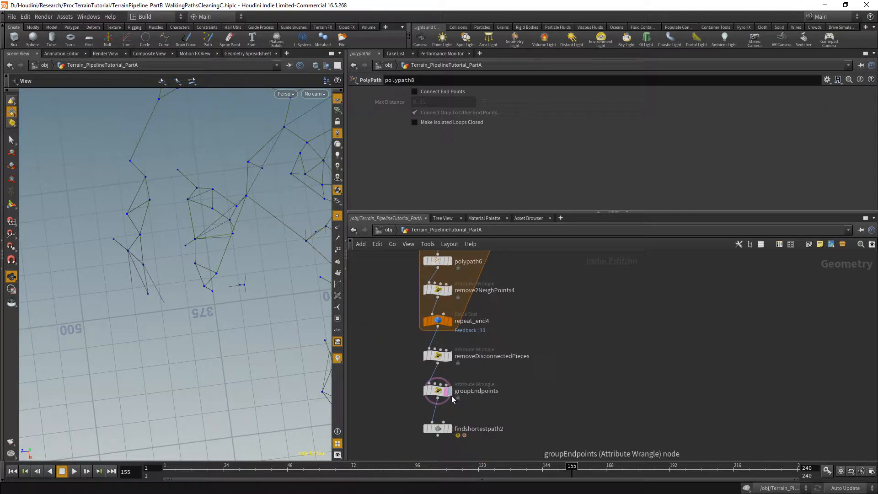
{"action": "left_click", "coordinate": [441, 392]}
{"action": "left_click", "coordinate": [450, 392]}
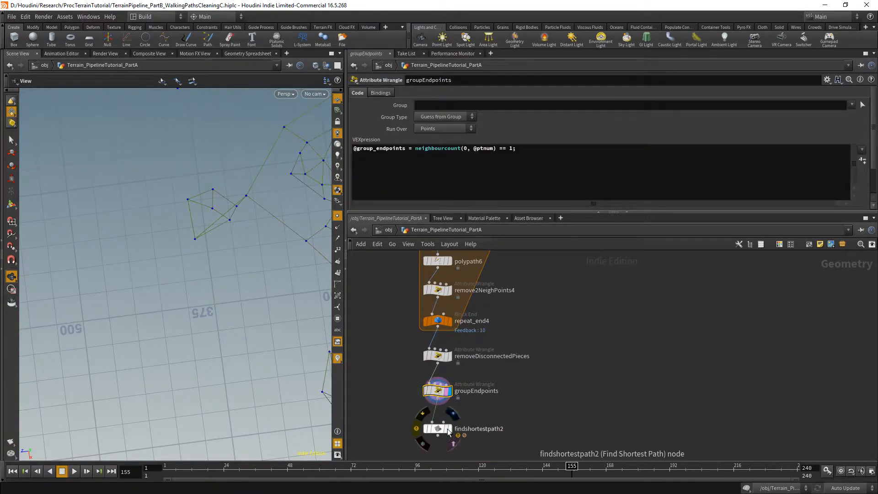
- Display findshortestpath2 and examine the shortest paths against the templated network across the whole terrain
{"action": "left_click", "coordinate": [450, 431]}
{"action": "scroll", "coordinate": [241, 310], "scroll_direction": "down", "scroll_amount": 5}
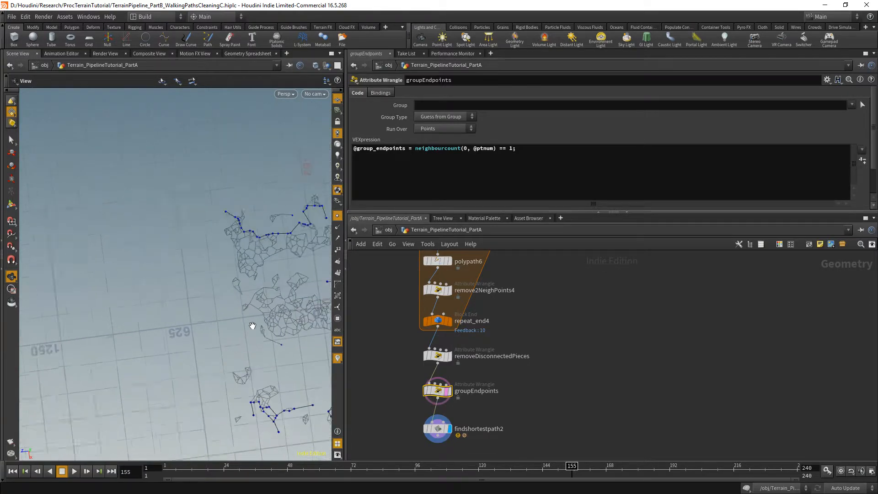
{"action": "scroll", "coordinate": [253, 326], "scroll_direction": "down", "scroll_amount": 3}
{"action": "middle_click_drag", "start_coordinate": [253, 326], "coordinate": [181, 276]}
{"action": "scroll", "coordinate": [258, 323], "scroll_direction": "up", "scroll_amount": 5}
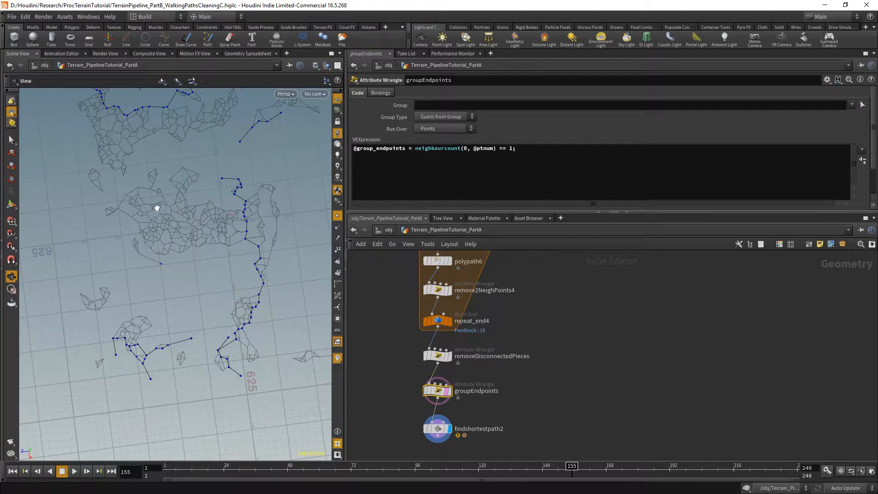
{"action": "middle_click_drag", "start_coordinate": [156, 207], "coordinate": [158, 293]}
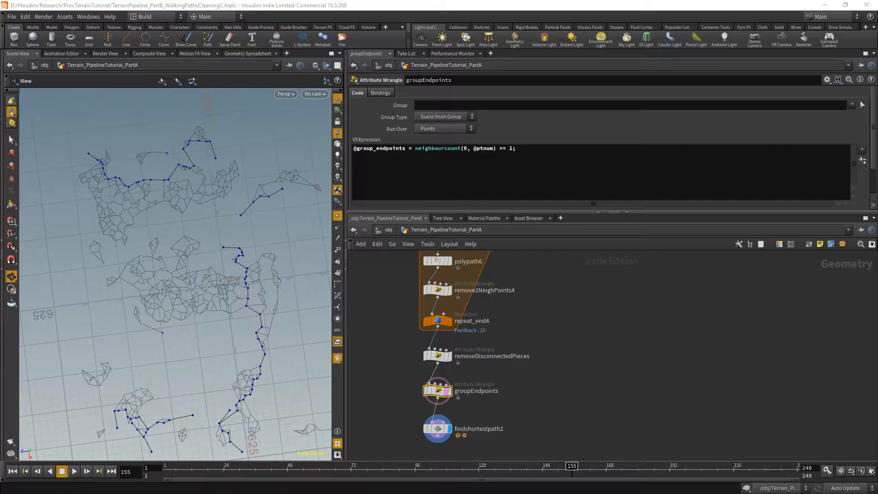
- Set the threshold of the groupCollapsablePrims_NonEnds1 wrangle inside the feedback loop to 2.5
{"action": "middle_click_drag", "start_coordinate": [507, 346], "coordinate": [505, 458]}
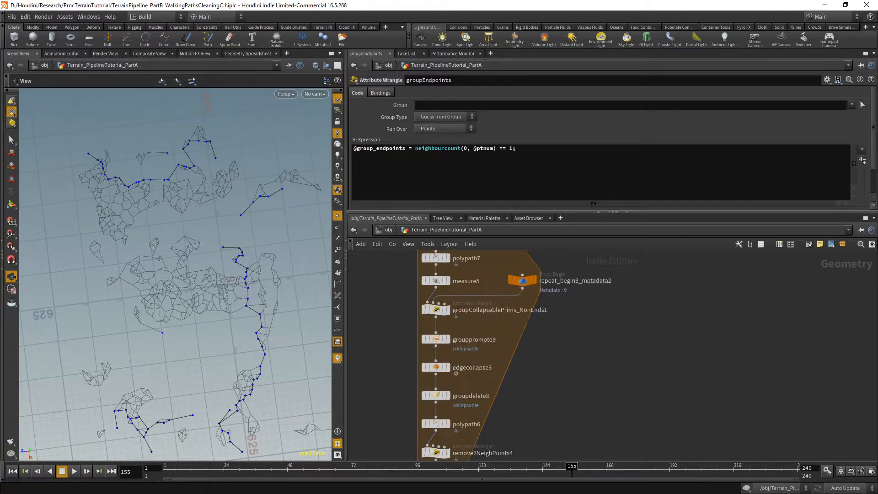
{"action": "left_click", "coordinate": [436, 310]}
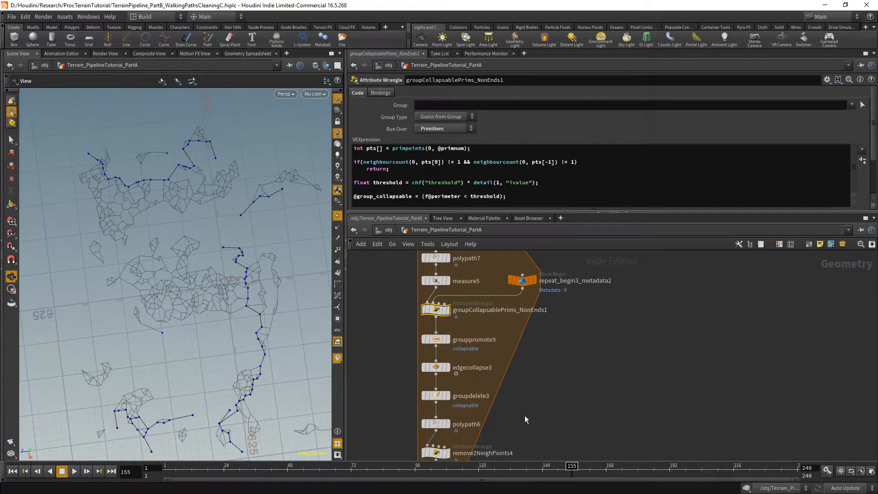
{"action": "scroll", "coordinate": [503, 348], "scroll_direction": "down", "scroll_amount": 3}
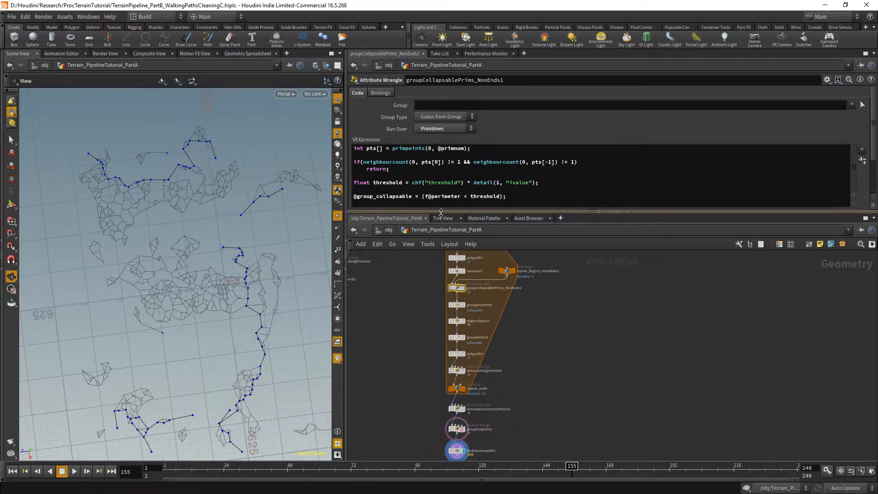
{"action": "left_click_drag", "start_coordinate": [441, 212], "coordinate": [441, 280]}
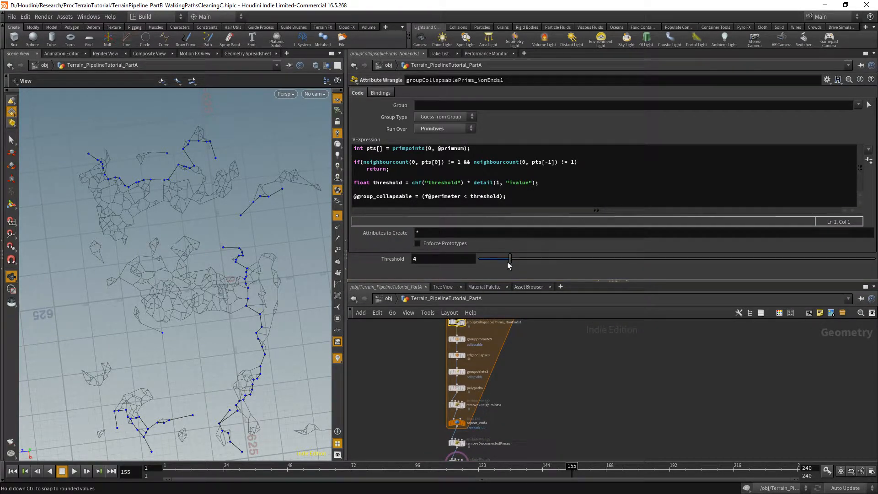
{"action": "mouse_move", "coordinate": [508, 266]}
{"action": "left_mouse_down"}
{"action": "mouse_move", "coordinate": [489, 261]}
{"action": "mouse_move", "coordinate": [500, 262]}
{"action": "left_mouse_up"}
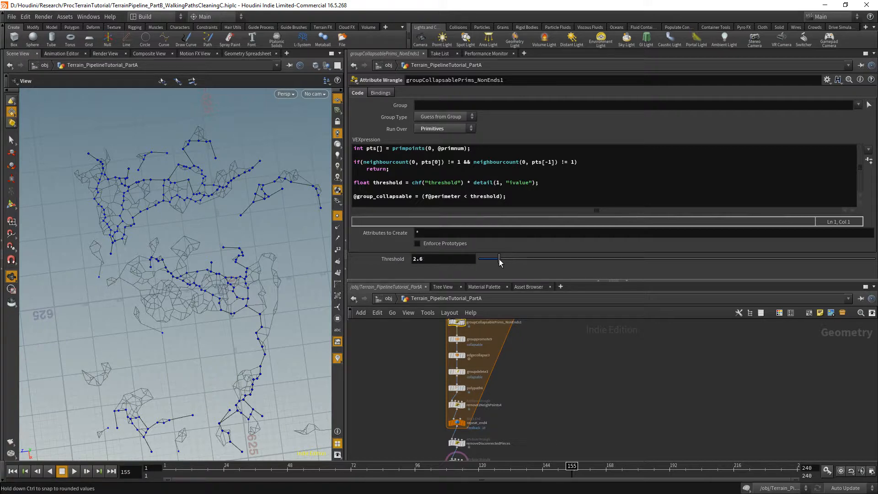
{"action": "left_click", "coordinate": [460, 257]}
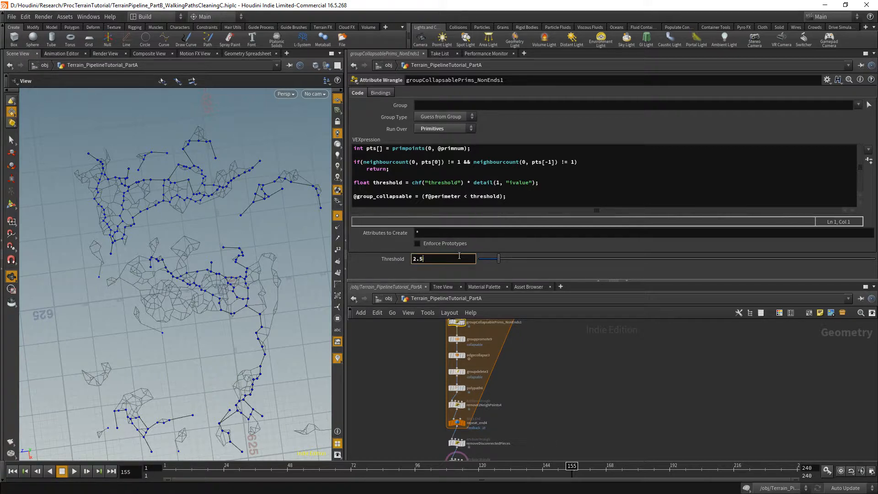
{"action": "key", "text": "Return"}
- Examine the updated shortest paths over the network and bring the end of the node chain into view
{"action": "scroll", "coordinate": [138, 265], "scroll_direction": "down", "scroll_amount": 4}
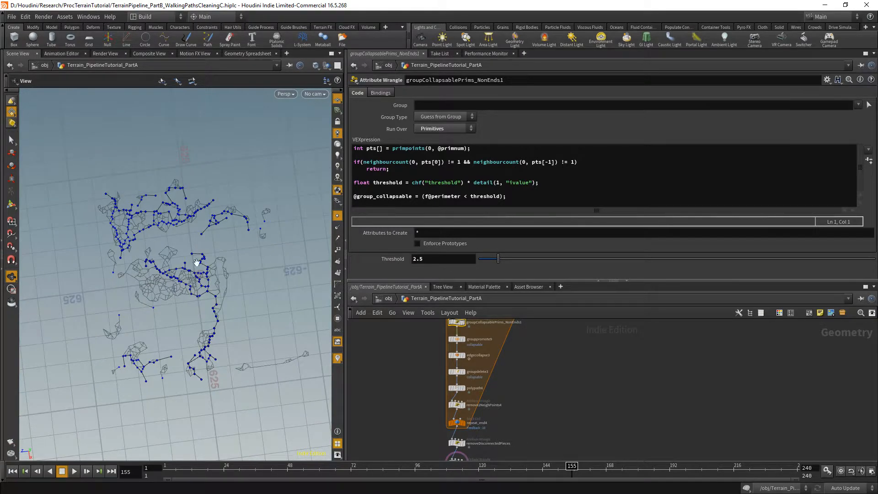
{"action": "scroll", "coordinate": [144, 288], "scroll_direction": "up", "scroll_amount": 5}
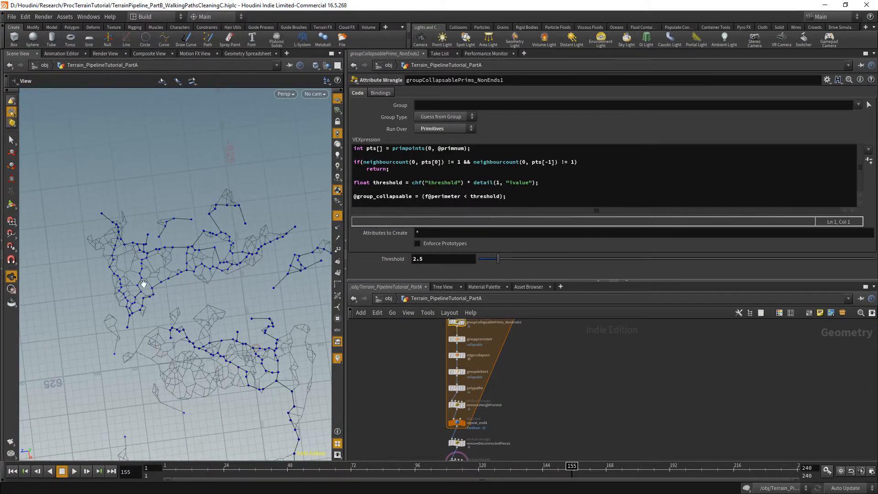
{"action": "middle_click_drag", "start_coordinate": [494, 374], "coordinate": [505, 331]}
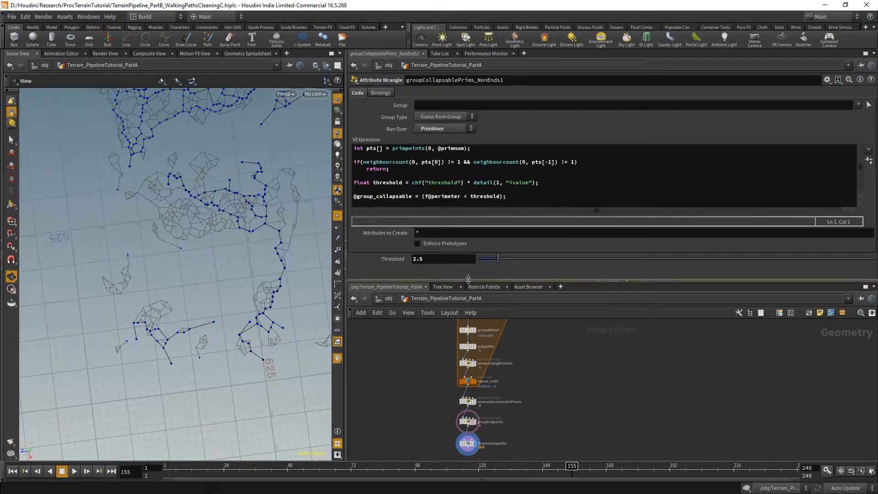
{"action": "left_click_drag", "start_coordinate": [474, 281], "coordinate": [474, 253]}
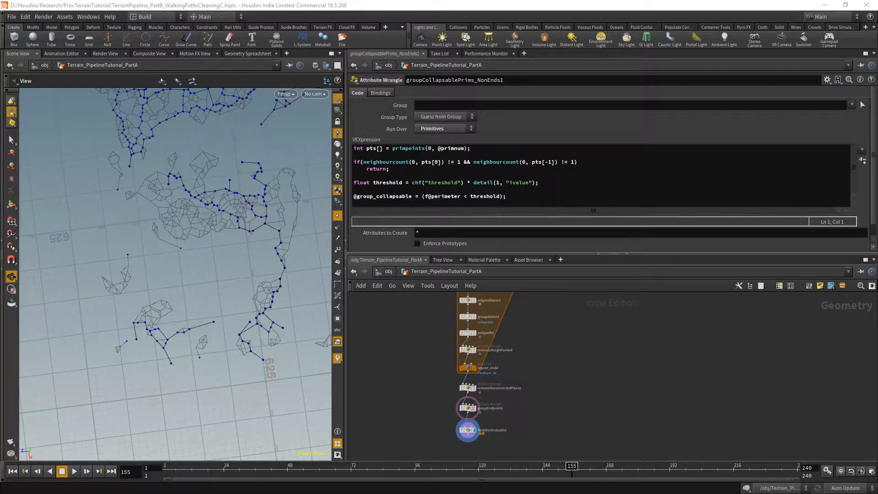
{"action": "scroll", "coordinate": [163, 243], "scroll_direction": "down", "scroll_amount": 2}
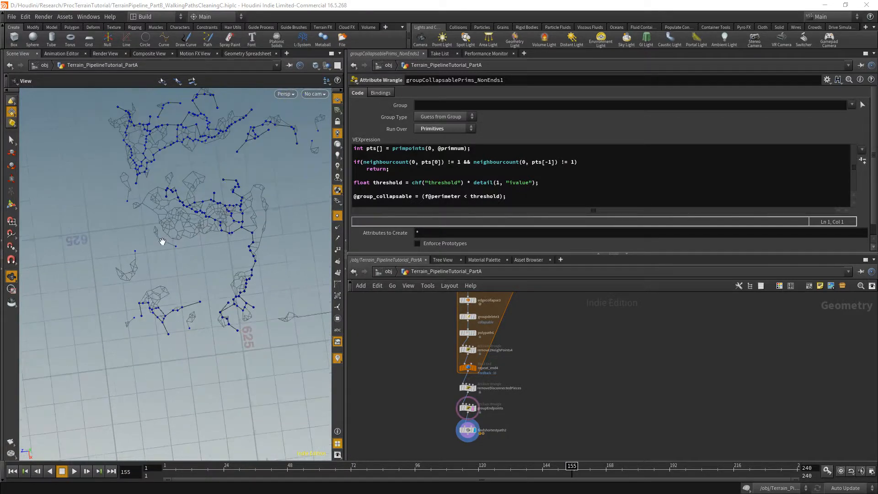
- Turn on primitive numbers in the viewport and inspect the numbered shortest paths in the middle of the terrain
{"action": "left_click", "coordinate": [338, 276]}
{"action": "scroll", "coordinate": [213, 245], "scroll_direction": "up", "scroll_amount": 4}
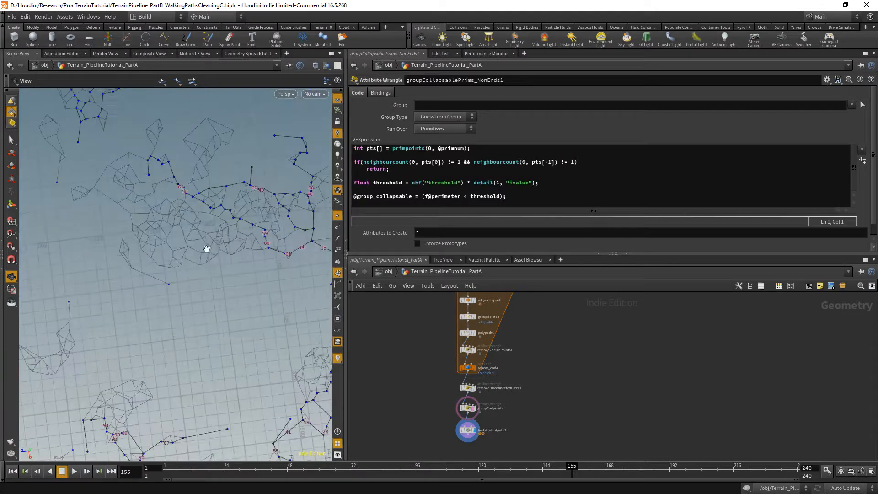
{"action": "middle_click_drag", "start_coordinate": [431, 455], "coordinate": [405, 366]}
{"action": "middle_click_drag", "start_coordinate": [239, 288], "coordinate": [143, 281]}
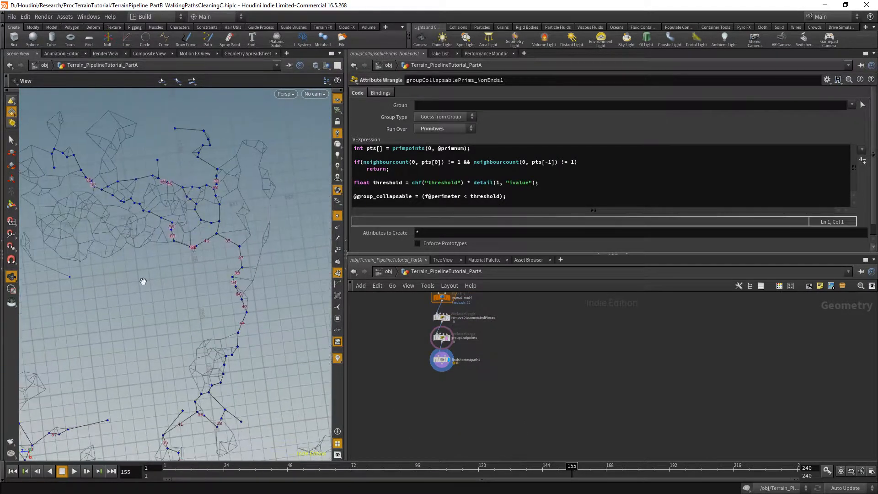
- Add a Fuse node after findshortestpath2, keeping its default settings, and display its result
{"action": "key", "text": "Tab"}
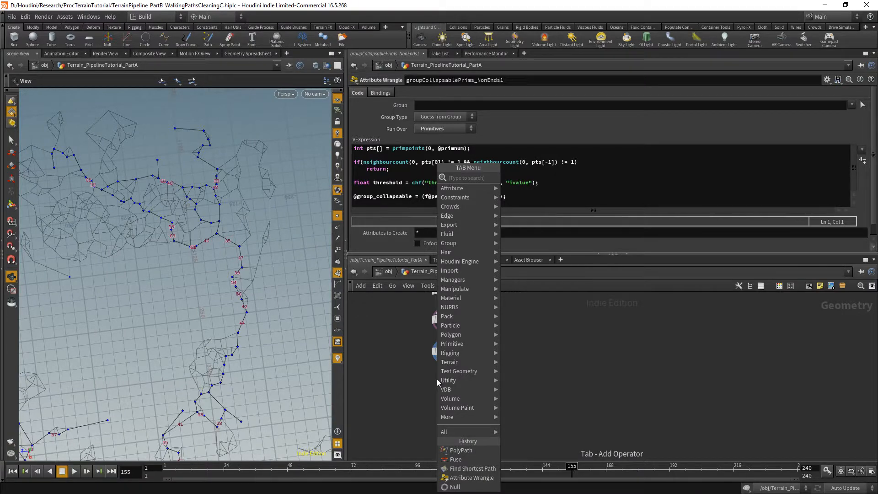
{"action": "type", "text": "fu"}
{"action": "key", "text": "Down"}
{"action": "key", "text": "Return"}
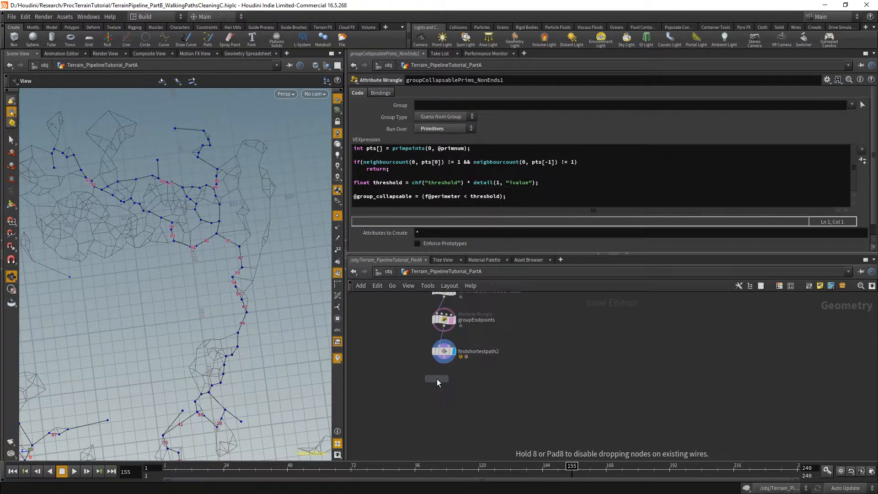
{"action": "left_click", "coordinate": [441, 383]}
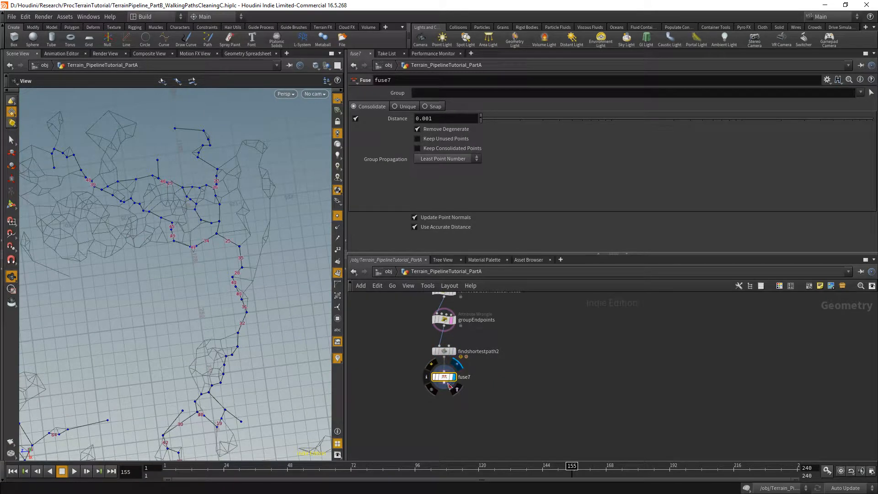
- Add a PolyPath node after fuse7, display its result and check the joined paths over the terrain
{"action": "middle_click_drag", "start_coordinate": [451, 444], "coordinate": [464, 386]}
{"action": "key", "text": "Tab"}
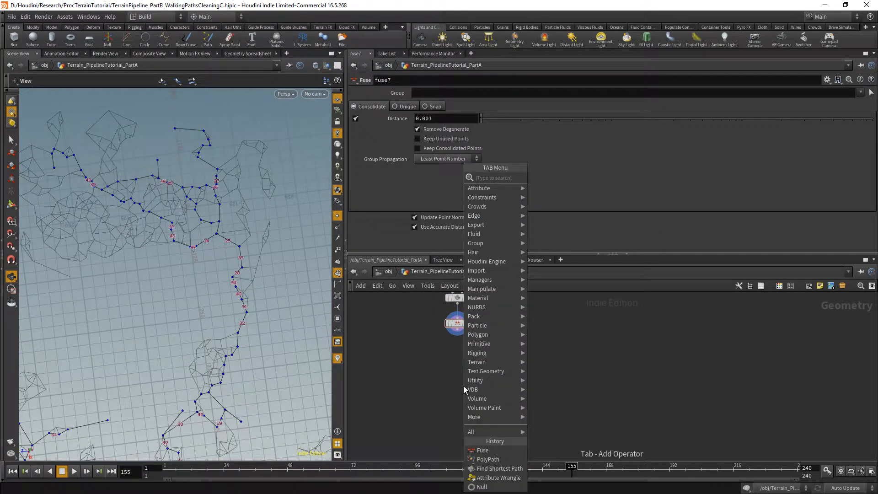
{"action": "type", "text": "poly"}
{"action": "key", "text": "Down"}
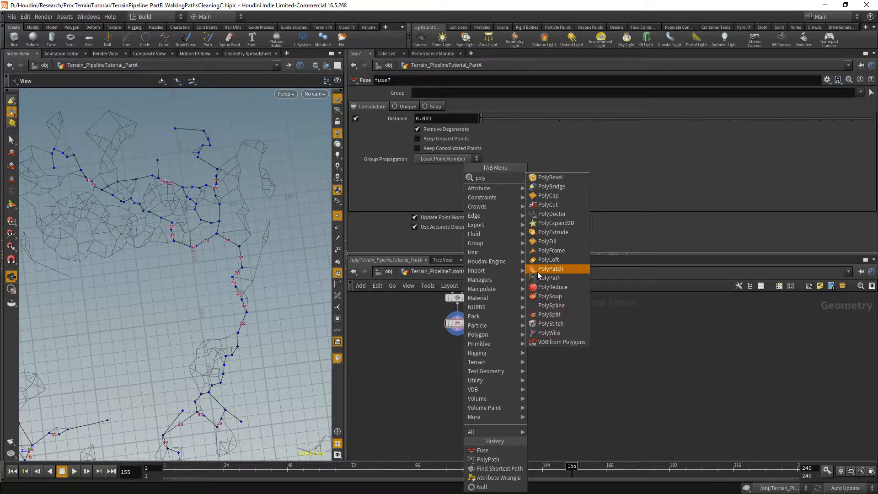
{"action": "left_click", "coordinate": [552, 284]}
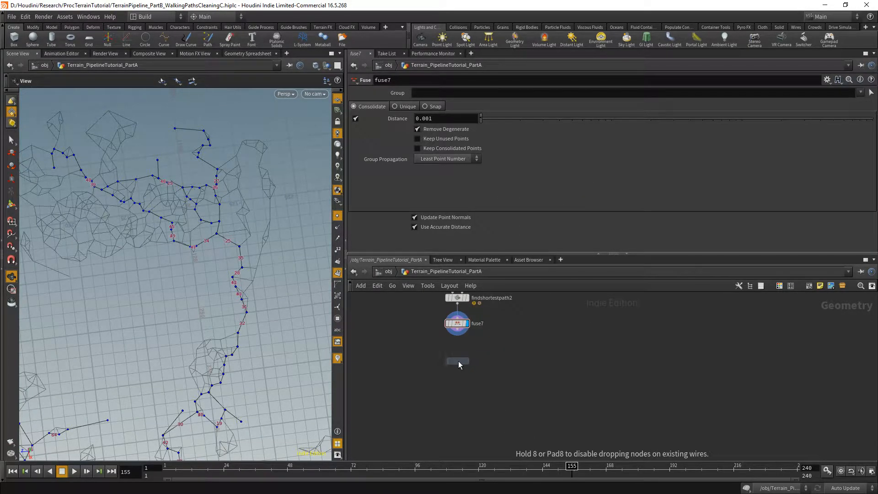
{"action": "left_click", "coordinate": [458, 361]}
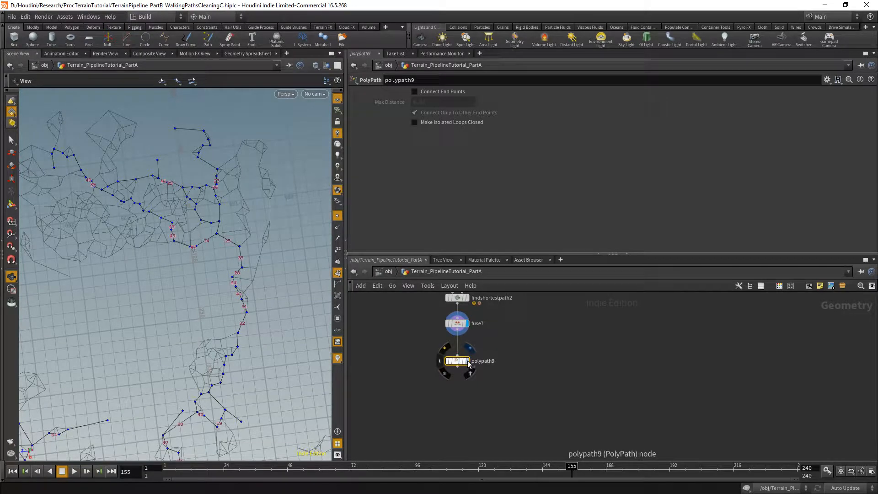
{"action": "left_click", "coordinate": [469, 349]}
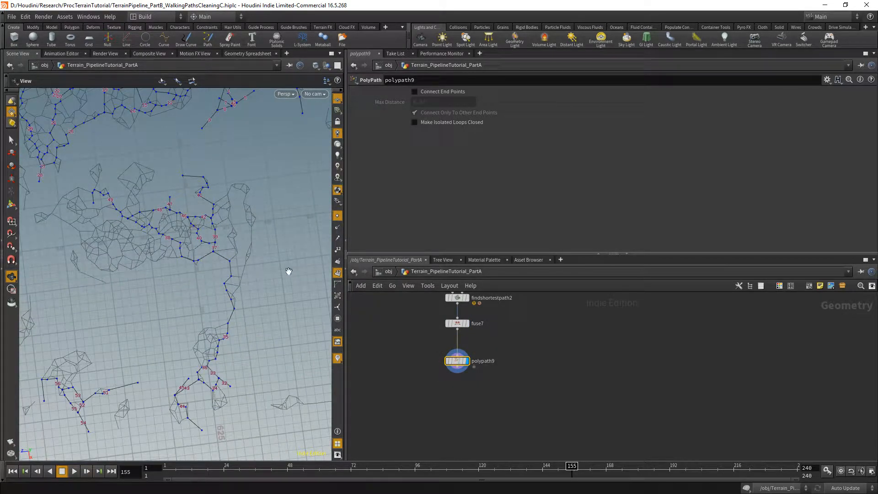
{"action": "right_click_drag", "start_coordinate": [288, 272], "coordinate": [114, 314]}
{"action": "left_click_drag", "start_coordinate": [114, 314], "coordinate": [195, 294]}
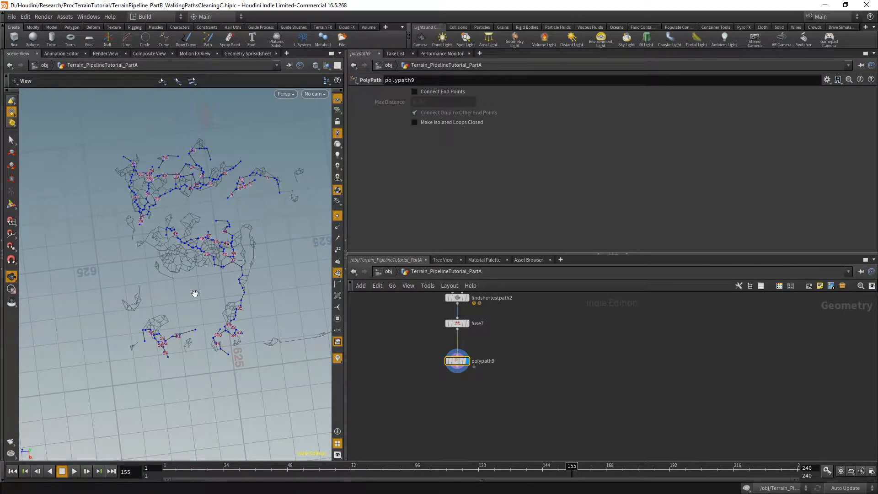
- Make room above polypath9 and add a Delete node on a separate branch from fuse7
{"action": "left_click_drag", "start_coordinate": [457, 361], "coordinate": [458, 390]}
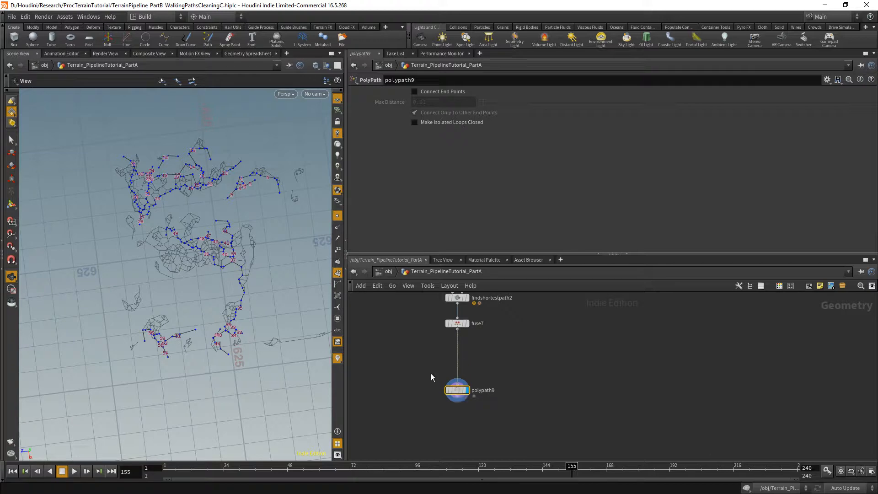
{"action": "scroll", "coordinate": [255, 252], "scroll_direction": "up", "scroll_amount": 2}
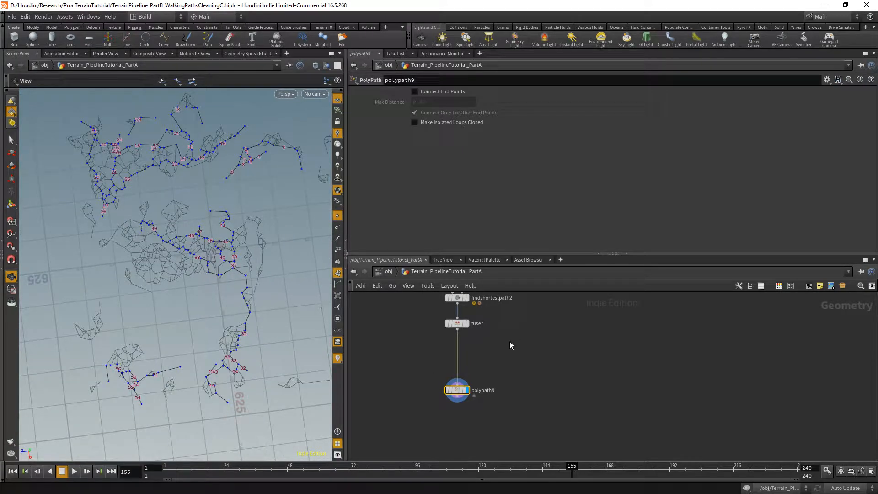
{"action": "key", "text": "Tab"}
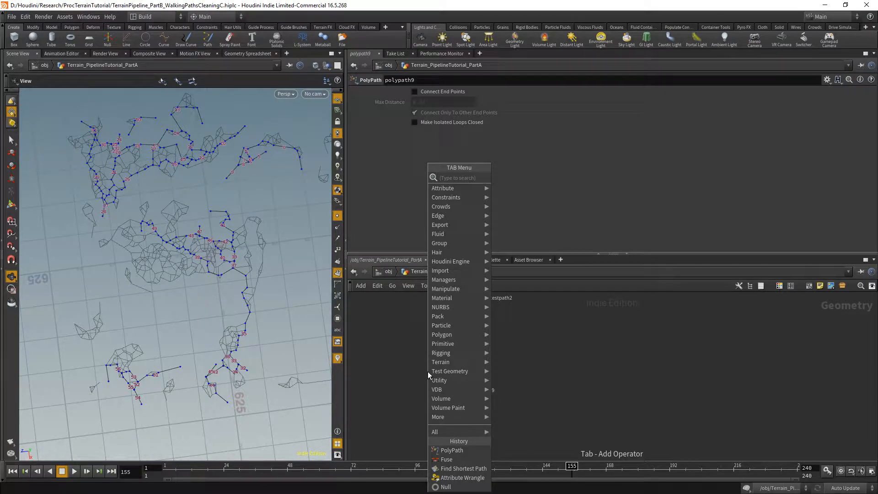
{"action": "type", "text": "clean"}
{"action": "key", "text": "Return"}
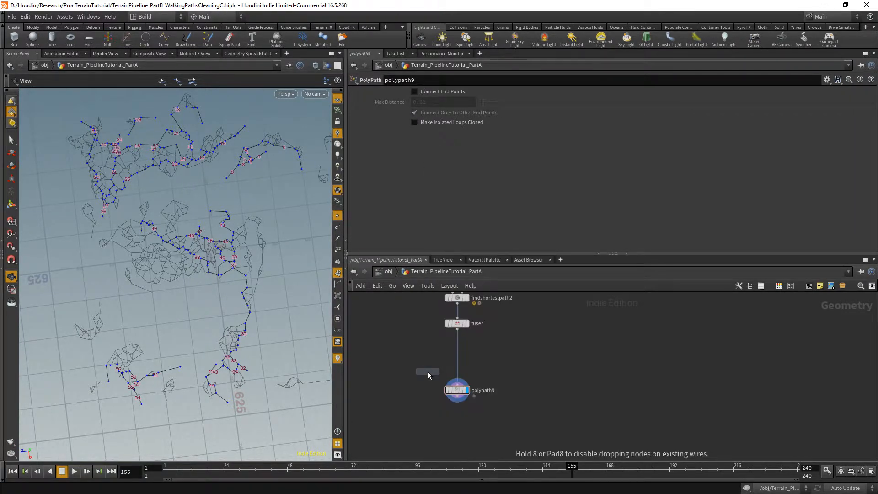
{"action": "left_click", "coordinate": [491, 350]}
{"action": "scroll", "coordinate": [491, 353], "scroll_direction": "up", "scroll_amount": 2}
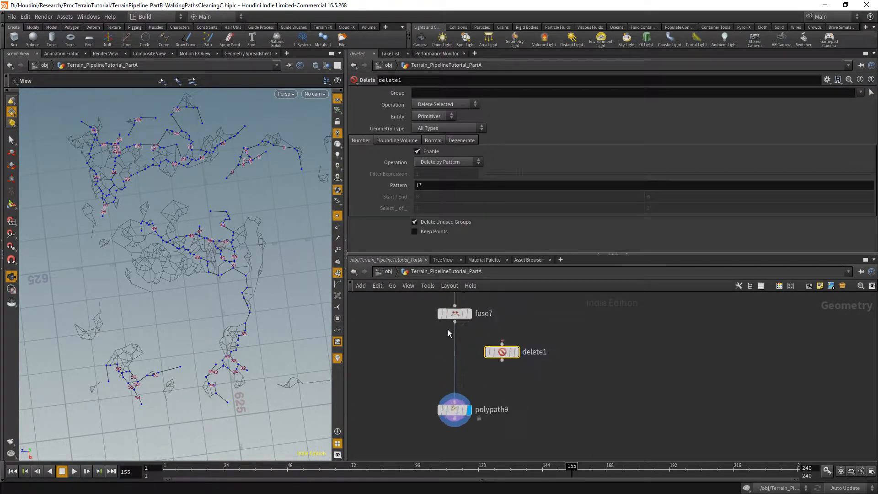
{"action": "left_click_drag", "start_coordinate": [454, 323], "coordinate": [502, 346]}
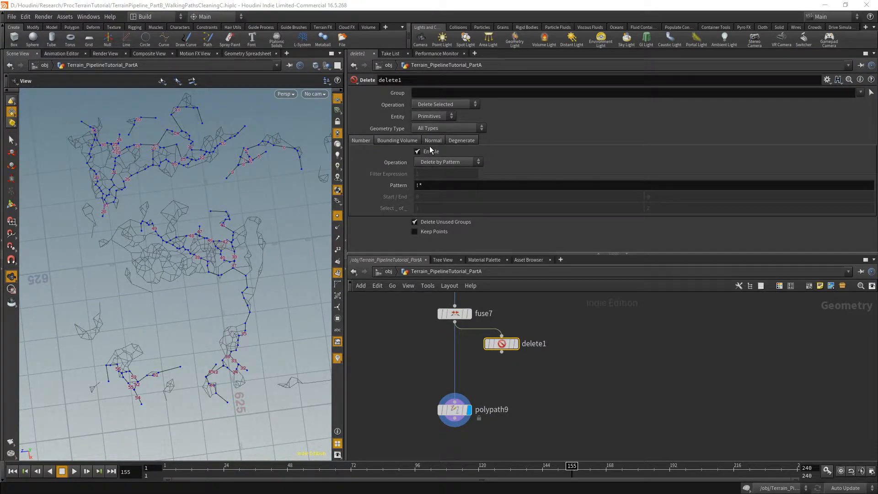
- Set delete1 to Delete by Range, selecting 1 of every 100 primitives
{"action": "left_click", "coordinate": [440, 163]}
{"action": "left_click", "coordinate": [437, 180]}
{"action": "scroll", "coordinate": [499, 344], "scroll_direction": "up", "scroll_amount": 1}
{"action": "mouse_move", "coordinate": [503, 347]}
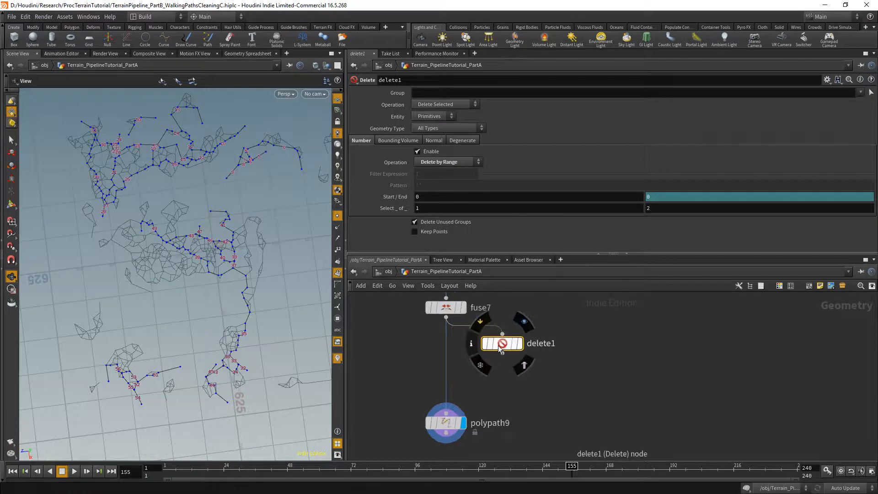
{"action": "left_click", "coordinate": [671, 209]}
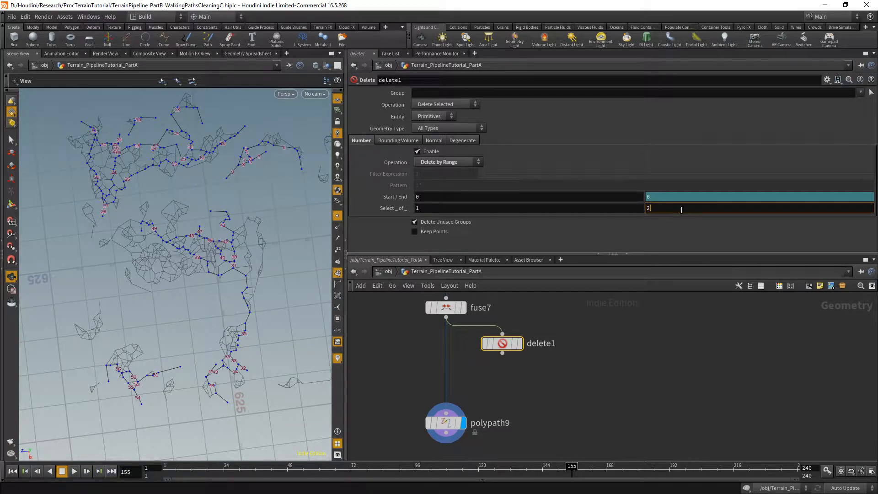
{"action": "type", "text": "100"}
{"action": "key", "text": "Return"}
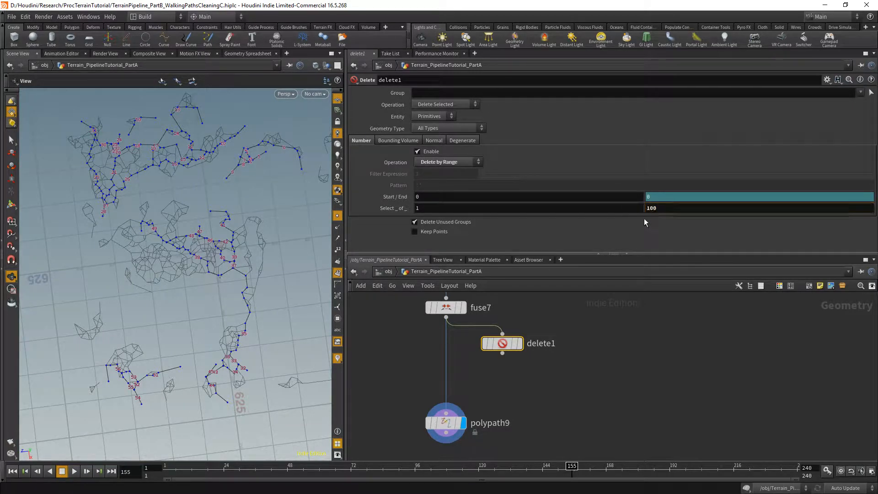
- Check fuse7's geometry information, display delete1, switch it to Delete Non-Selected and raise its selection to 21 of 100
{"action": "middle_click", "coordinate": [446, 312]}
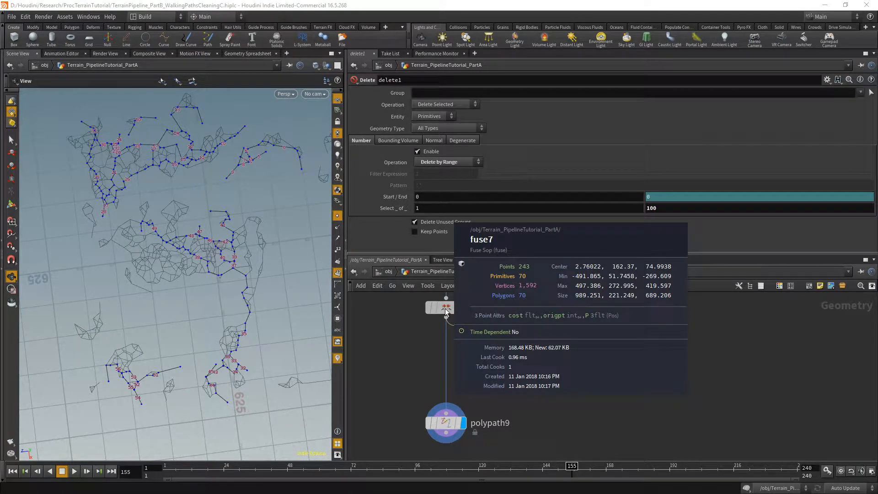
{"action": "left_click", "coordinate": [521, 343]}
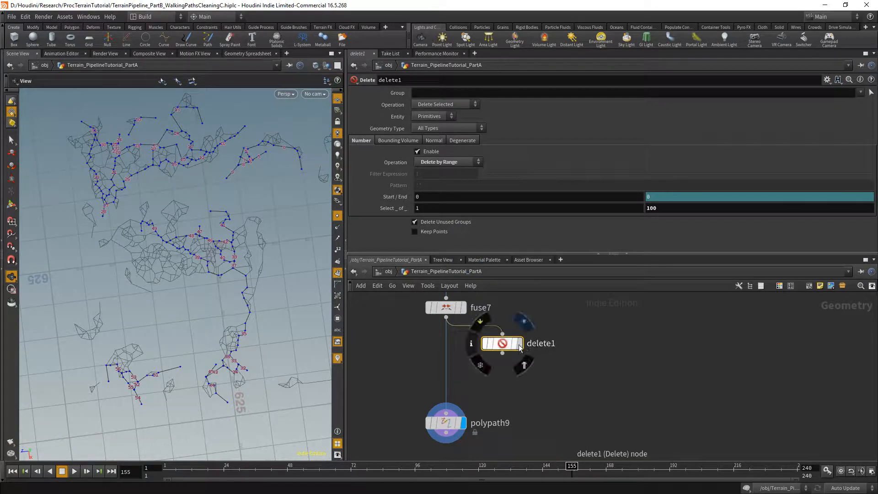
{"action": "middle_click", "coordinate": [444, 210]}
{"action": "left_click", "coordinate": [443, 104]}
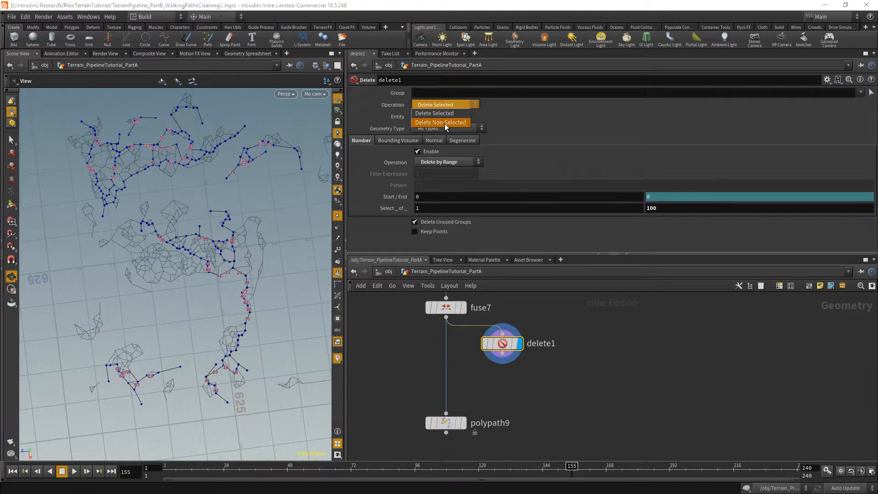
{"action": "left_click", "coordinate": [444, 122]}
{"action": "middle_click_drag", "start_coordinate": [433, 209], "coordinate": [522, 223]}
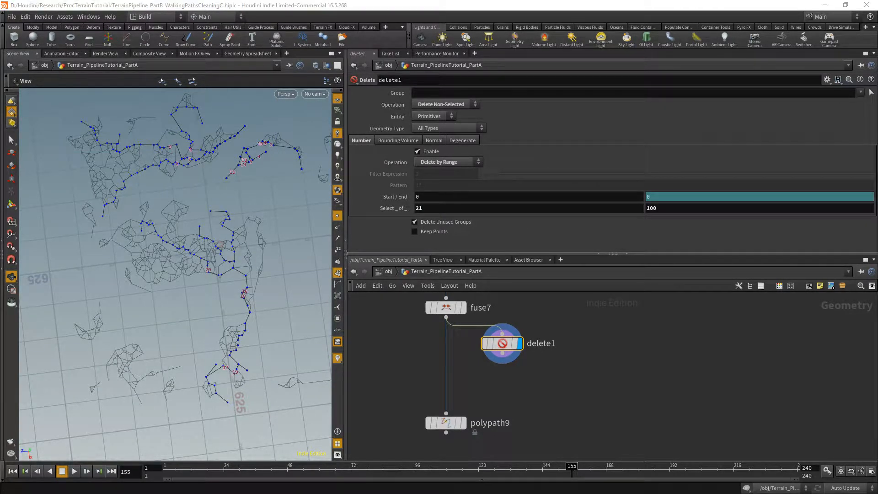
- Insert a Sort node between fuse7 and delete1 with the primitive sort set to Random
{"action": "left_click_drag", "start_coordinate": [501, 352], "coordinate": [516, 399]}
{"action": "key", "text": "Tab"}
{"action": "type", "text": "sor"}
{"action": "key", "text": "Return"}
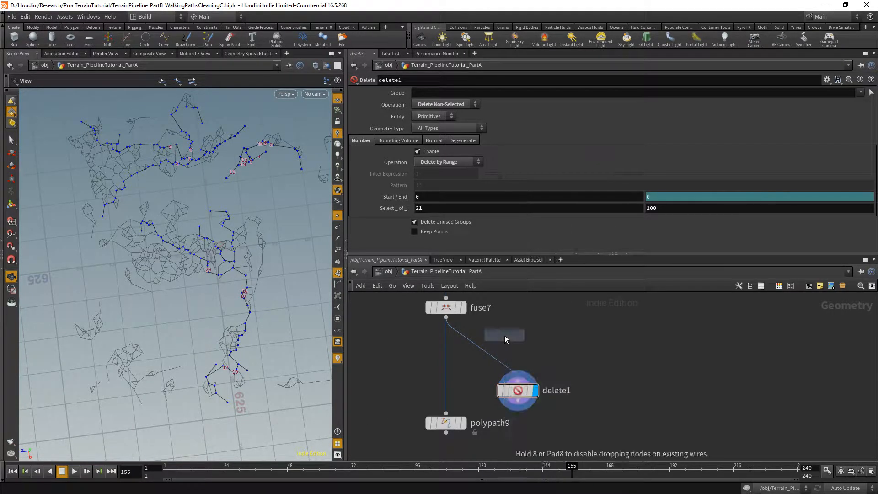
{"action": "left_click", "coordinate": [504, 336]}
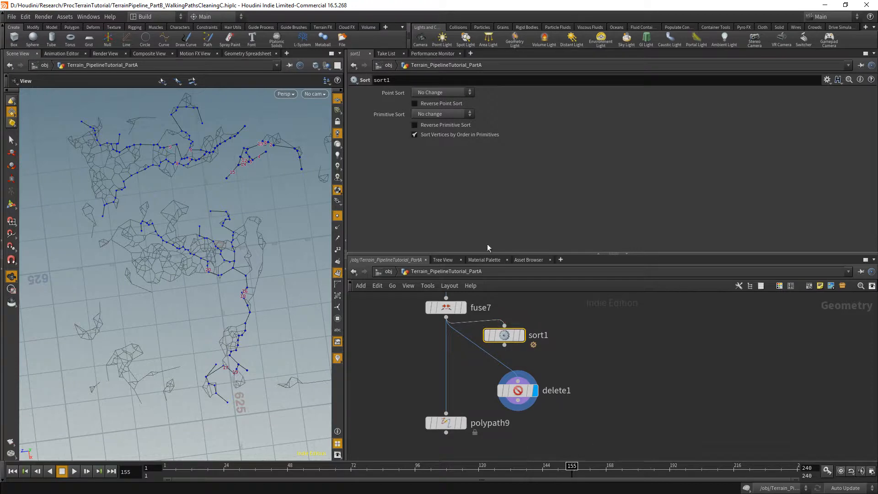
{"action": "left_click", "coordinate": [430, 114]}
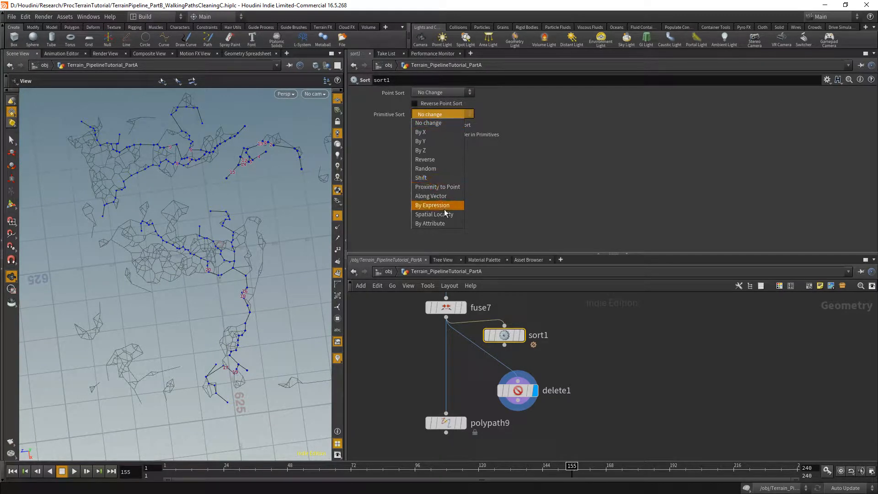
{"action": "left_click", "coordinate": [426, 168]}
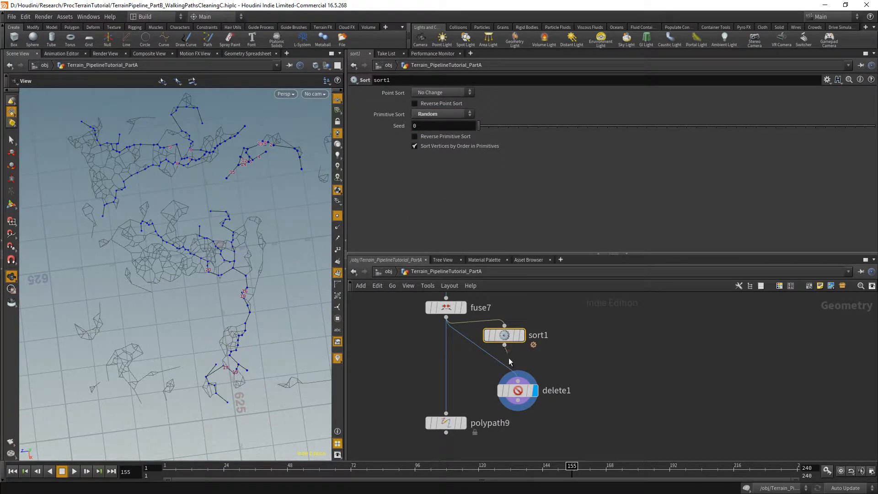
{"action": "left_click_drag", "start_coordinate": [503, 339], "coordinate": [516, 353]}
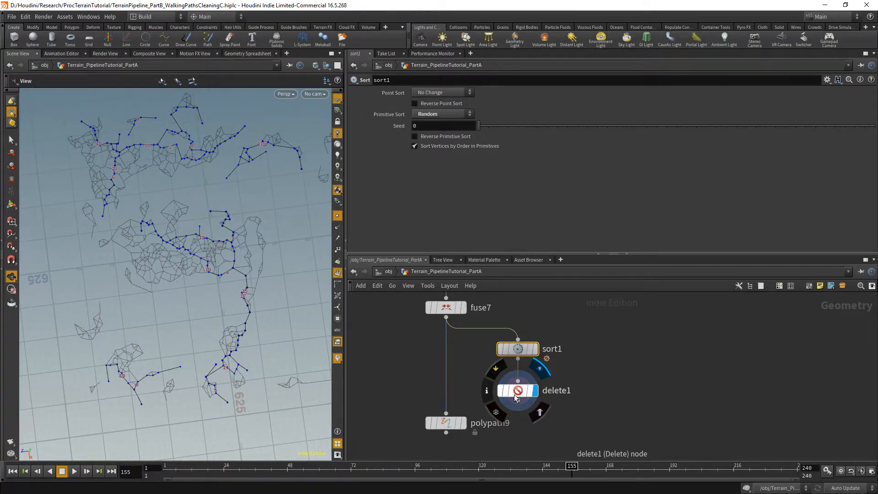
- Adjust how many primitives per 100 delete1 keeps and set sort1's random seed to 31
{"action": "left_click", "coordinate": [518, 391]}
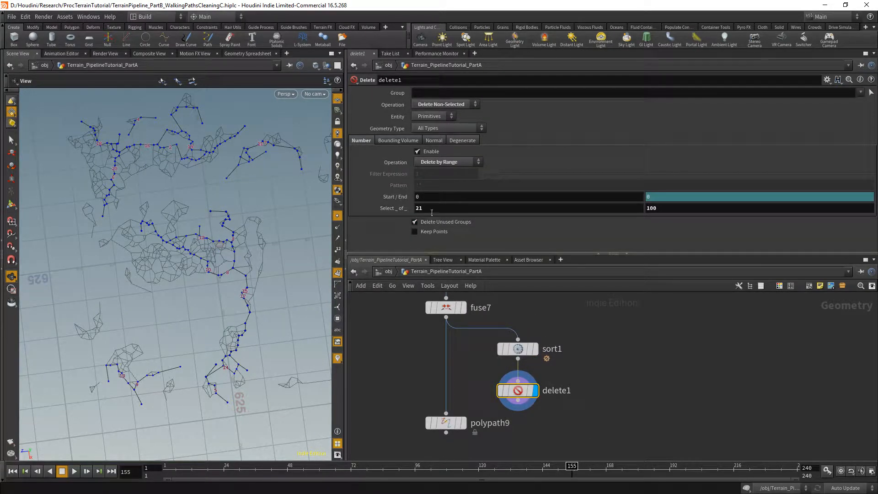
{"action": "middle_click_drag", "start_coordinate": [433, 206], "coordinate": [409, 209]}
{"action": "left_click", "coordinate": [511, 349]}
{"action": "left_click_drag", "start_coordinate": [478, 125], "coordinate": [541, 128]}
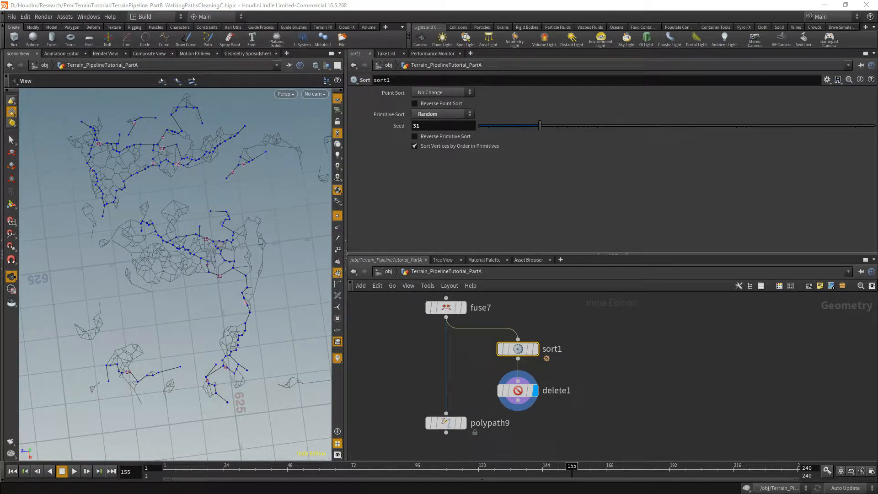
- Examine the randomly kept shortest paths up close, including the isolated path at the terrain's far edge
{"action": "scroll", "coordinate": [476, 382], "scroll_direction": "down", "scroll_amount": 4}
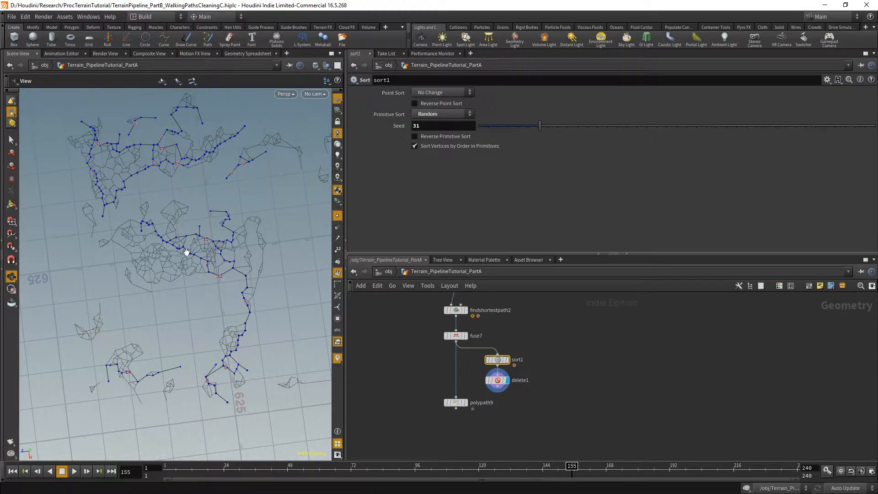
{"action": "scroll", "coordinate": [189, 259], "scroll_direction": "up", "scroll_amount": 2}
{"action": "scroll", "coordinate": [196, 267], "scroll_direction": "up", "scroll_amount": 2}
{"action": "scroll", "coordinate": [196, 268], "scroll_direction": "down", "scroll_amount": 4}
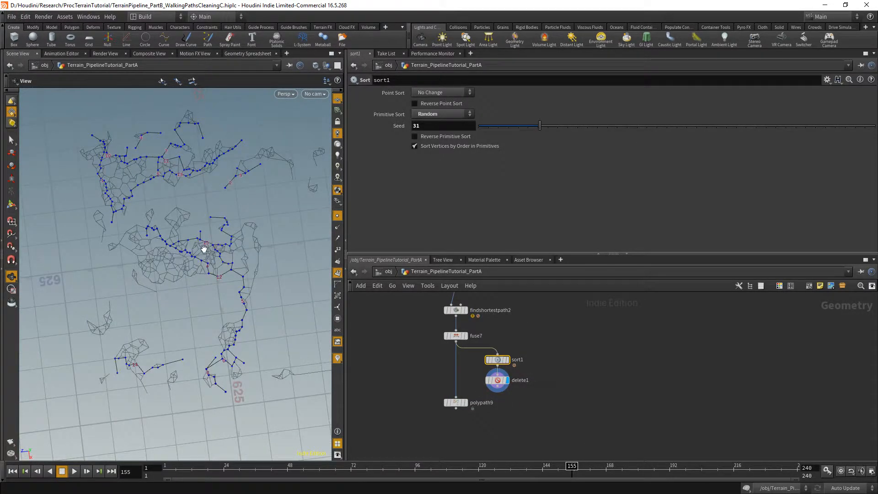
{"action": "scroll", "coordinate": [145, 143], "scroll_direction": "up", "scroll_amount": 3}
{"action": "scroll", "coordinate": [120, 161], "scroll_direction": "up", "scroll_amount": 4}
{"action": "middle_click_drag", "start_coordinate": [119, 161], "coordinate": [136, 270]}
{"action": "scroll", "coordinate": [136, 270], "scroll_direction": "down", "scroll_amount": 3}
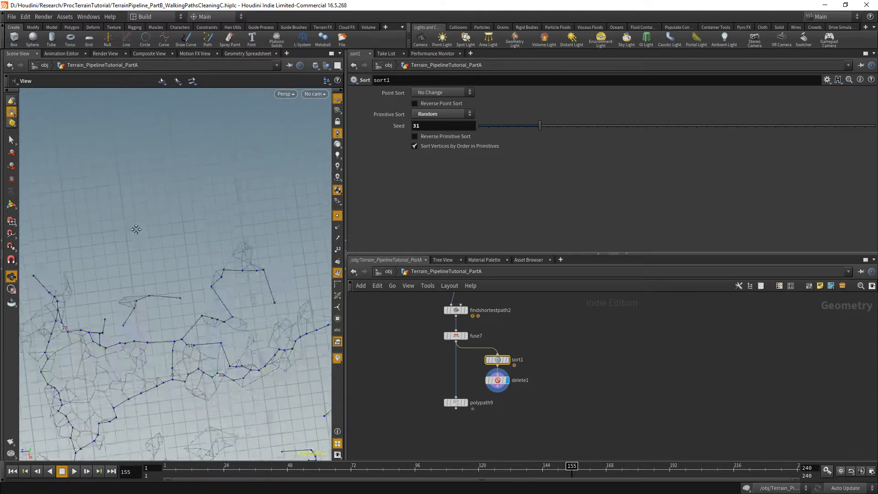
{"action": "scroll", "coordinate": [135, 322], "scroll_direction": "up", "scroll_amount": 2}
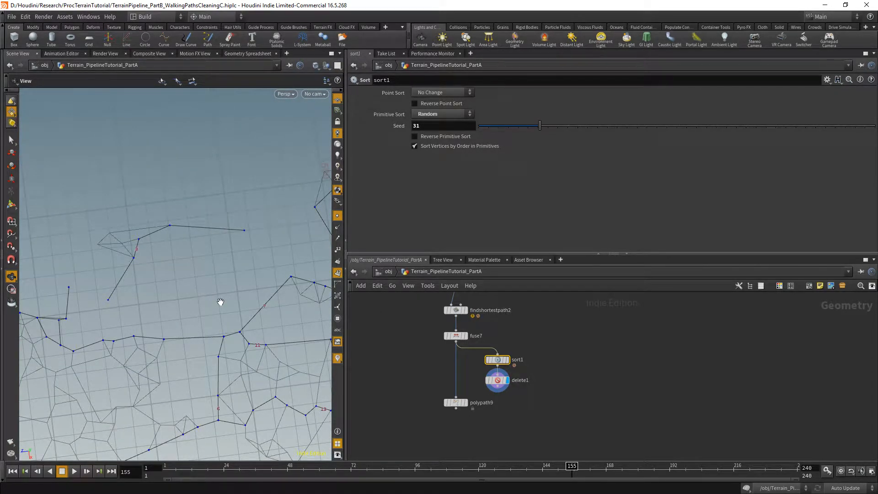
- Duplicate the removeDisconnectedPieces wrangle and place the copy in the open area below delete1
{"action": "scroll", "coordinate": [220, 302], "scroll_direction": "down", "scroll_amount": 2}
{"action": "scroll", "coordinate": [404, 332], "scroll_direction": "down", "scroll_amount": 2}
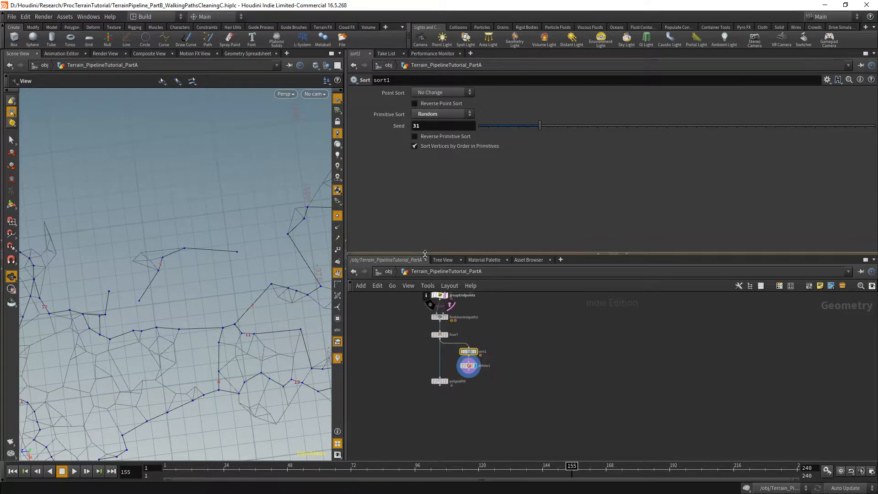
{"action": "left_click_drag", "start_coordinate": [425, 254], "coordinate": [426, 186]}
{"action": "scroll", "coordinate": [414, 327], "scroll_direction": "up", "scroll_amount": 5}
{"action": "left_click", "coordinate": [433, 314]}
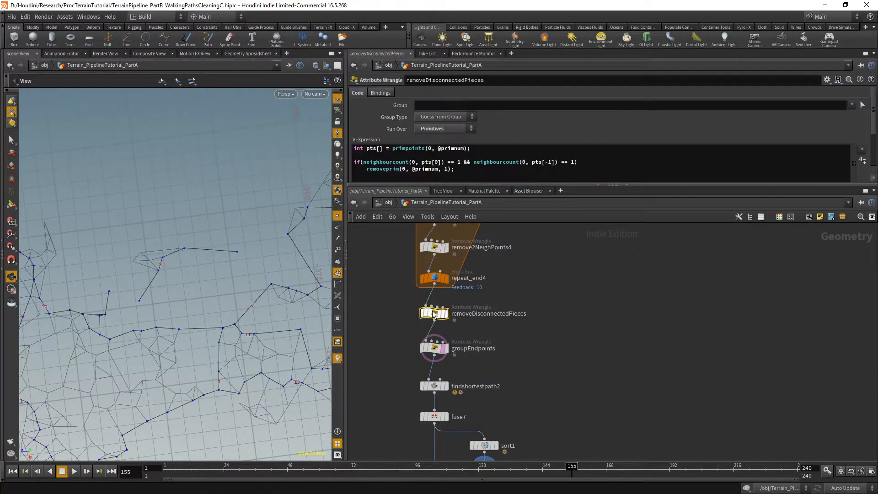
{"action": "middle_click_drag", "start_coordinate": [515, 399], "coordinate": [485, 273]}
{"action": "key", "text": "ctrl+c"}
{"action": "key", "text": "ctrl+v"}
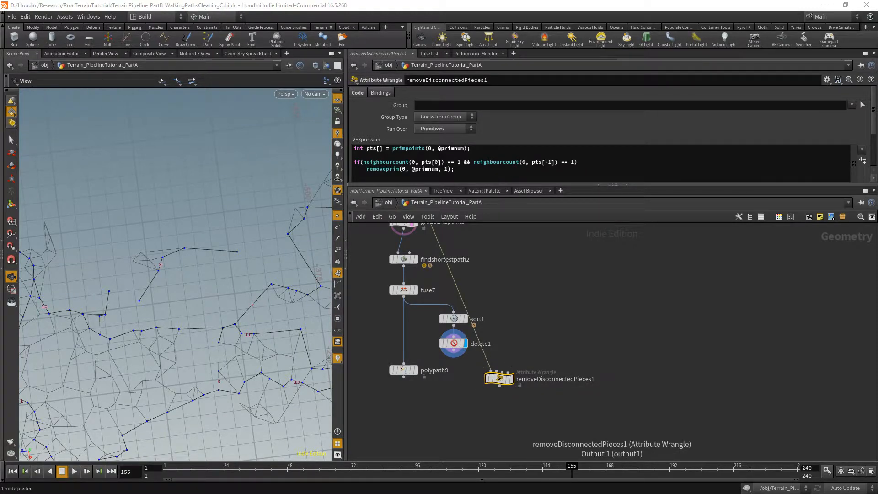
- Wire the copied removeDisconnectedPieces wrangle to delete1's output and park it beside the chain
{"action": "scroll", "coordinate": [474, 384], "scroll_direction": "up", "scroll_amount": 2}
{"action": "scroll", "coordinate": [252, 339], "scroll_direction": "down", "scroll_amount": 4}
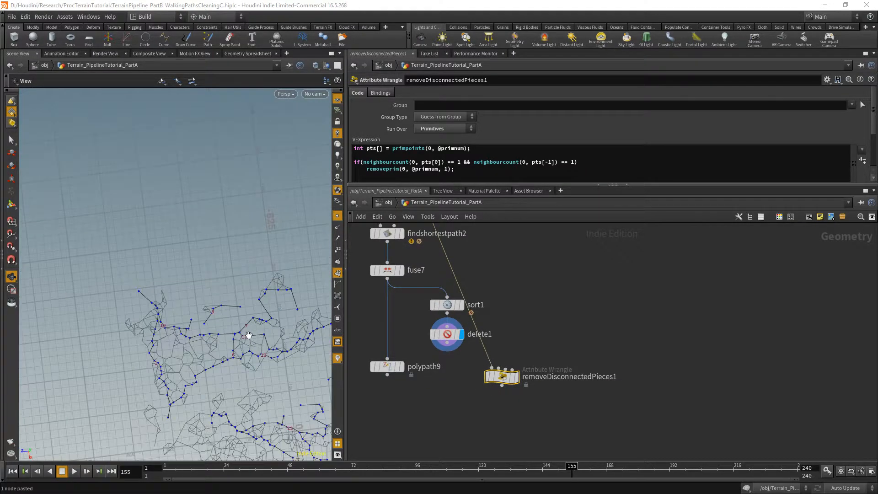
{"action": "middle_click_drag", "start_coordinate": [253, 349], "coordinate": [155, 215]}
{"action": "scroll", "coordinate": [185, 256], "scroll_direction": "down", "scroll_amount": 3}
{"action": "middle_click_drag", "start_coordinate": [202, 335], "coordinate": [204, 311]}
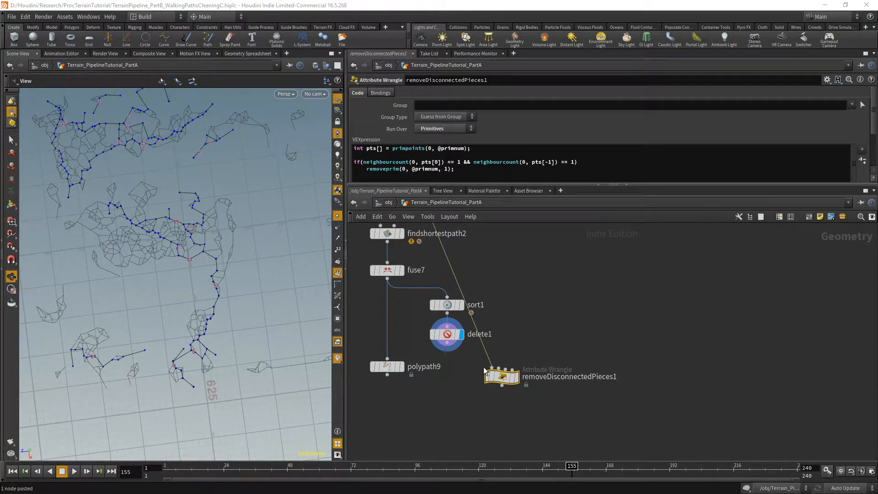
{"action": "left_click_drag", "start_coordinate": [505, 377], "coordinate": [449, 363]}
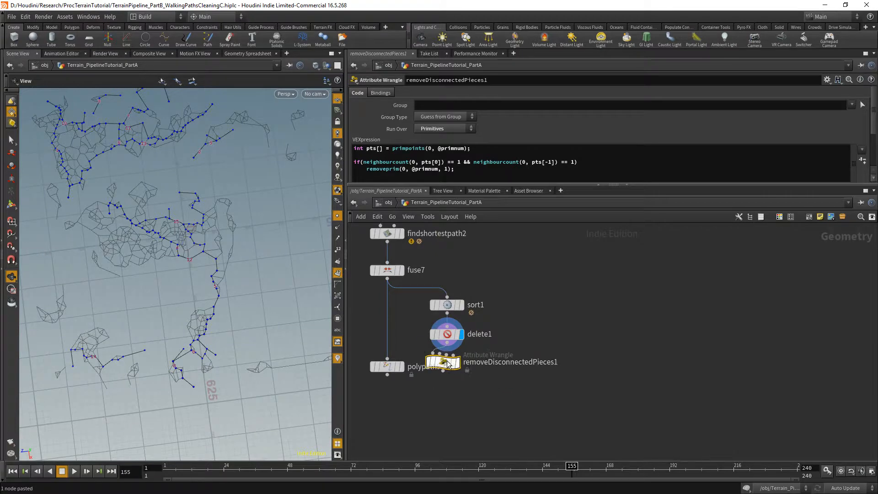
{"action": "key", "text": "ctrl+z"}
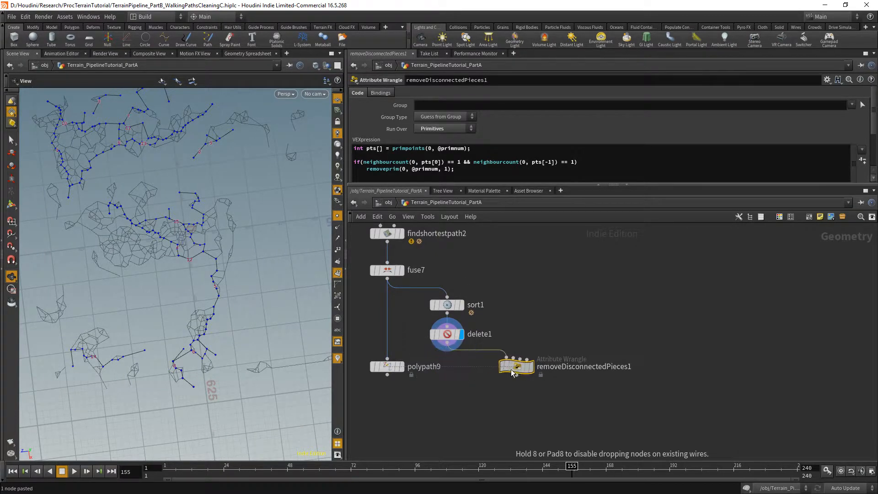
{"action": "key", "text": "Tab"}
{"action": "type", "text": "gr"}
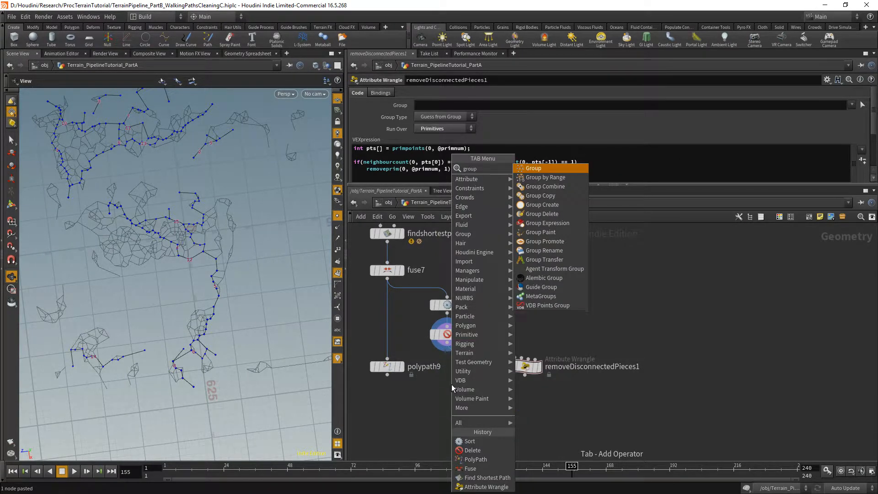
{"action": "key", "text": "Escape"}
- Add an Attribute Wrangle below delete1 and connect its first input to delete1's output
{"action": "key", "text": "Tab"}
{"action": "type", "text": "wra"}
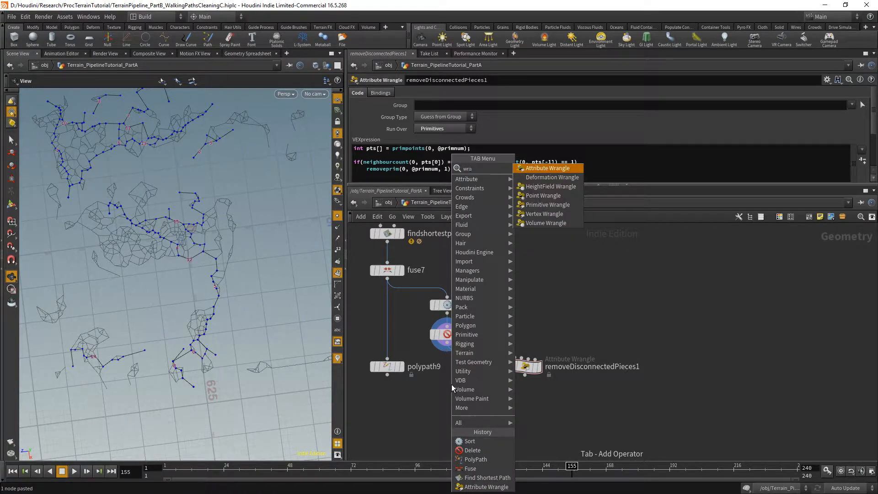
{"action": "key", "text": "Return"}
{"action": "left_click", "coordinate": [452, 385]}
{"action": "left_click", "coordinate": [447, 343]}
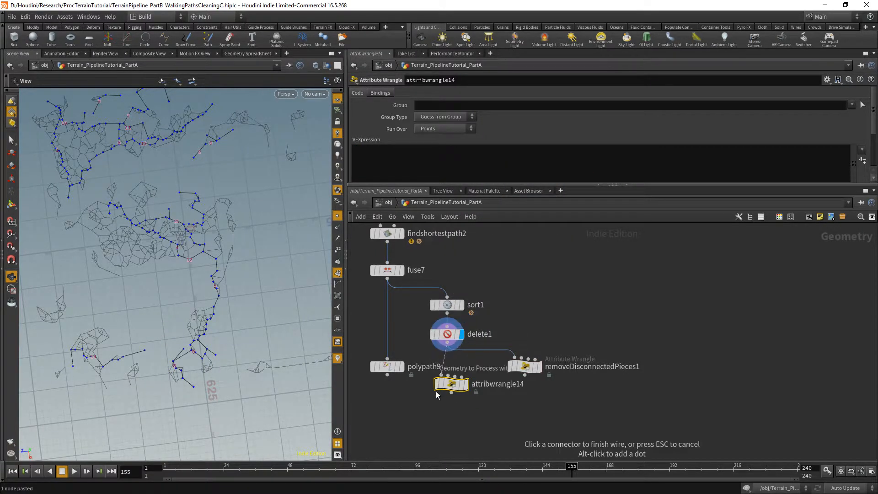
{"action": "left_click_drag", "start_coordinate": [451, 385], "coordinate": [455, 392]}
{"action": "left_click", "coordinate": [432, 157]}
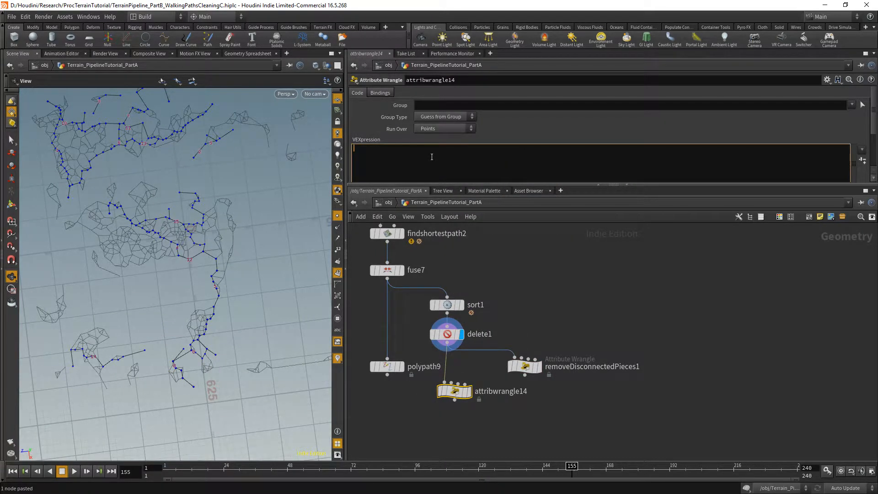
{"action": "type", "text": "@group_intersection"}
{"action": "type", "text": "= neigh"}
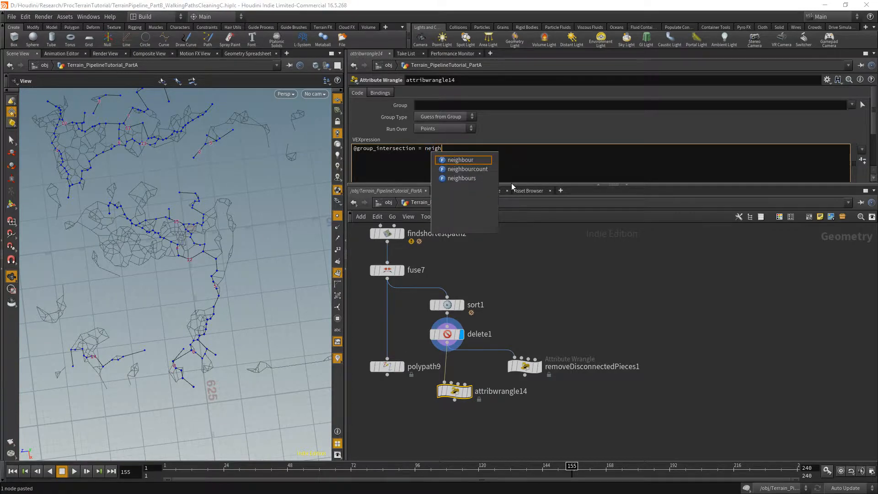
{"action": "key", "text": "Return"}
{"action": "type", "text": "("}
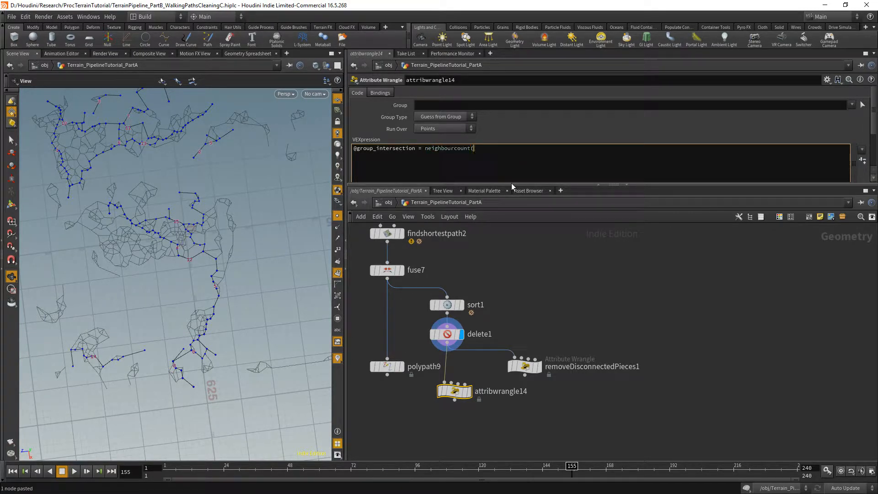
{"action": "type", "text": "0, @ptnum) > 2;"}
{"action": "key", "text": "Return"}
- Display attribwrangle14's output and examine the path junction points up close in the viewport
{"action": "left_click", "coordinate": [469, 391]}
{"action": "scroll", "coordinate": [204, 241], "scroll_direction": "down", "scroll_amount": 2}
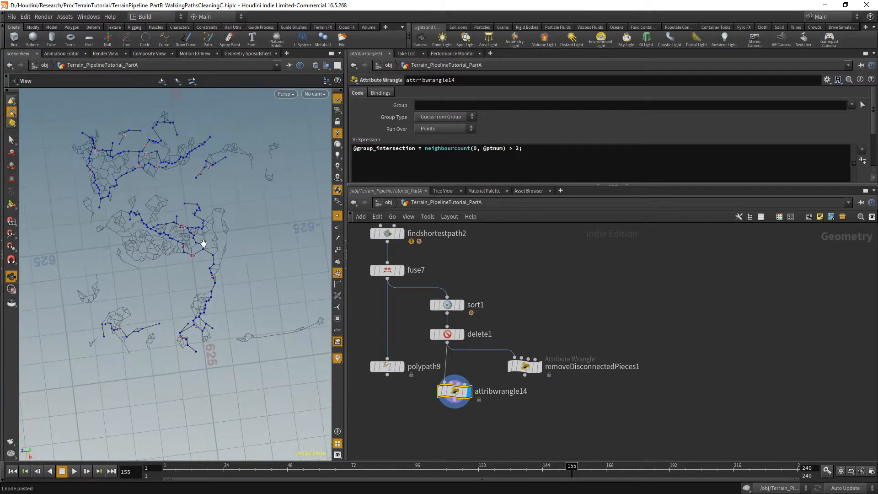
{"action": "middle_click_drag", "start_coordinate": [178, 213], "coordinate": [226, 255]}
{"action": "scroll", "coordinate": [226, 256], "scroll_direction": "up", "scroll_amount": 4}
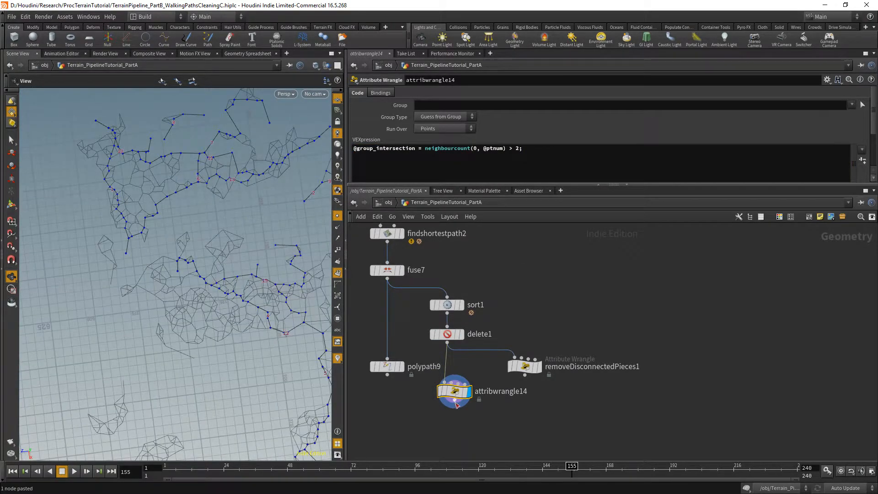
{"action": "scroll", "coordinate": [456, 405], "scroll_direction": "up", "scroll_amount": 2}
{"action": "scroll", "coordinate": [268, 305], "scroll_direction": "up", "scroll_amount": 3}
{"action": "scroll", "coordinate": [113, 269], "scroll_direction": "up", "scroll_amount": 3}
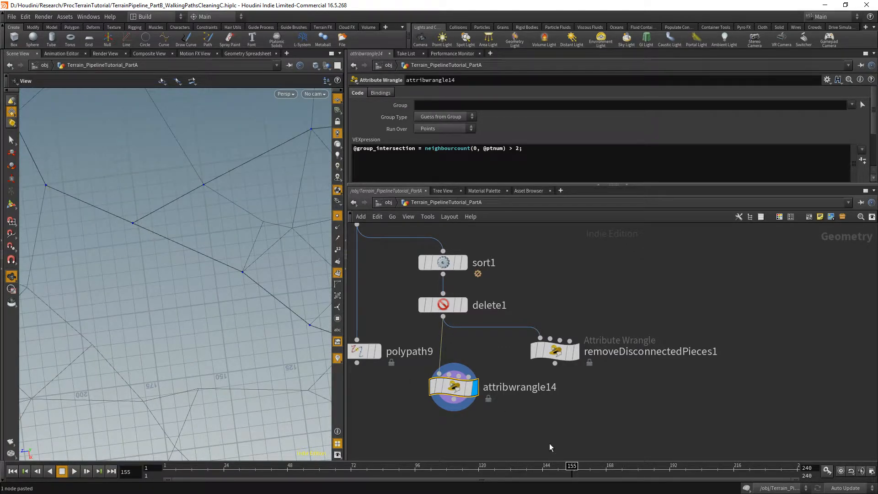
- Align attribwrangle14 under delete1 and add a Group Promote node connected below it
{"action": "left_click_drag", "start_coordinate": [453, 387], "coordinate": [444, 369]}
{"action": "middle_click_drag", "start_coordinate": [443, 412], "coordinate": [452, 377]}
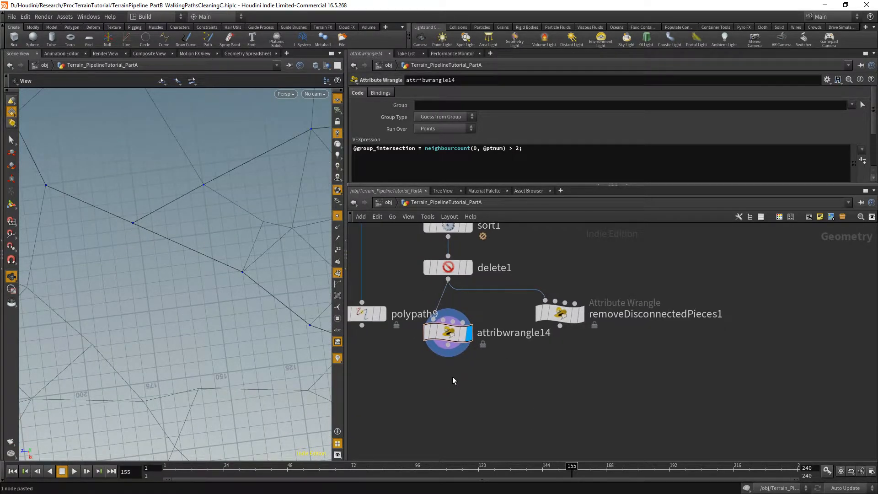
{"action": "key", "text": "Tab"}
{"action": "type", "text": "p"}
{"action": "key", "text": "BackSpace"}
{"action": "type", "text": "groupp"}
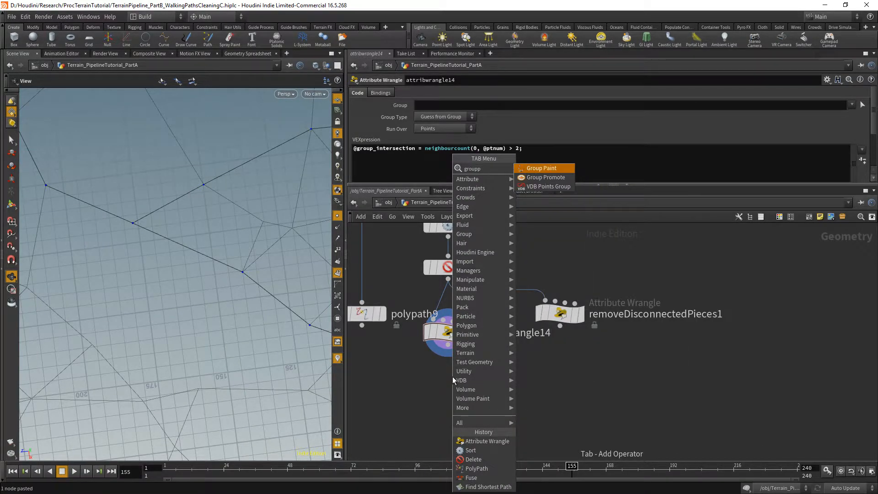
{"action": "key", "text": "Escape"}
{"action": "key", "text": "ctrl+v"}
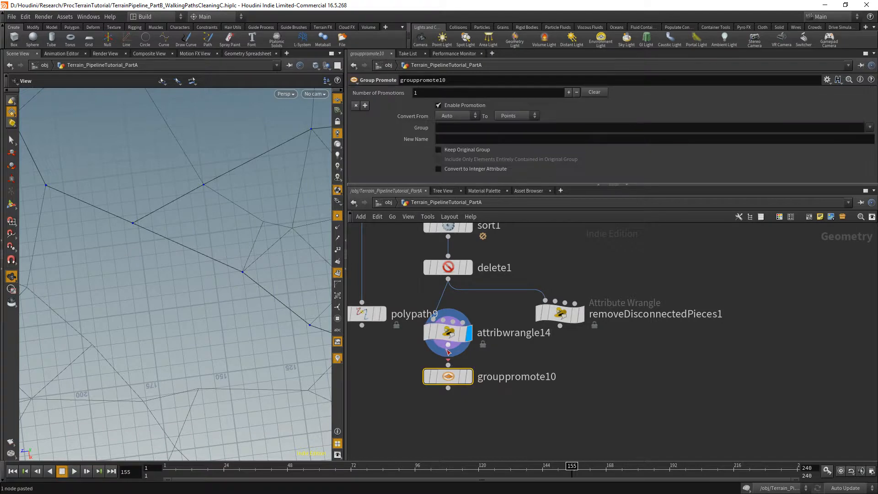
- Set the Group Promote node to convert the intersection group from Points to Primitives, and display its output
{"action": "left_click", "coordinate": [441, 116]}
{"action": "left_click", "coordinate": [451, 134]}
{"action": "left_click", "coordinate": [513, 116]}
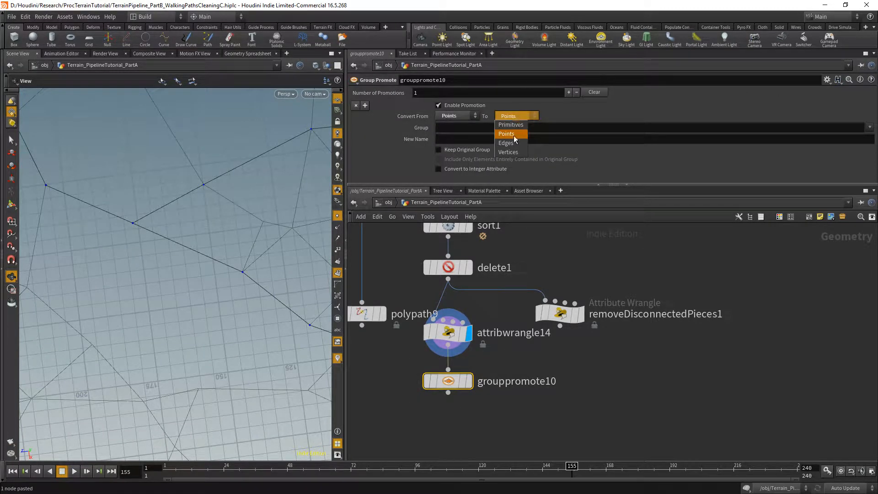
{"action": "left_click", "coordinate": [511, 125]}
{"action": "left_click", "coordinate": [871, 127]}
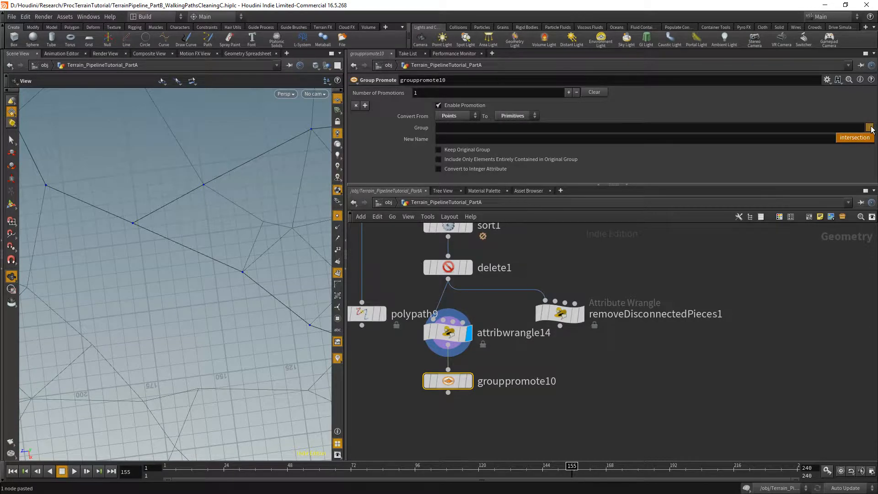
{"action": "left_click", "coordinate": [855, 138]}
{"action": "left_click", "coordinate": [471, 385]}
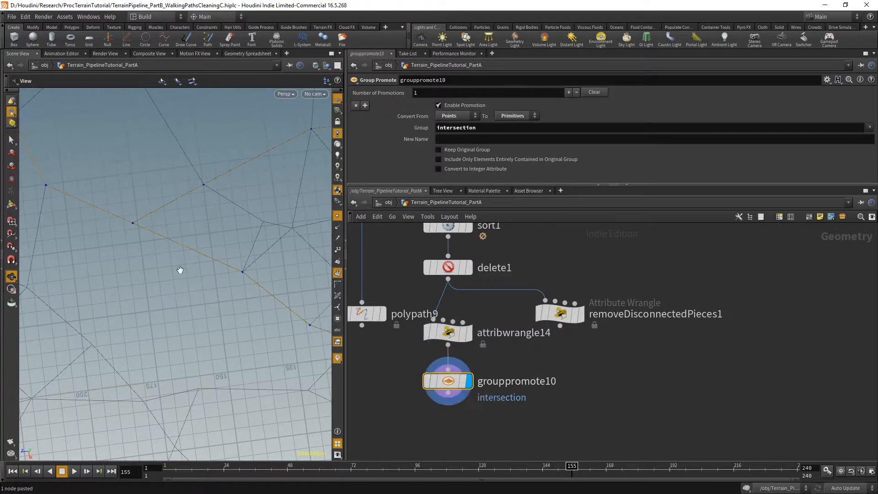
- Look over the promoted intersection group and turn off the point display in the viewport
{"action": "scroll", "coordinate": [129, 248], "scroll_direction": "down", "scroll_amount": 10}
{"action": "middle_click_drag", "start_coordinate": [142, 279], "coordinate": [204, 319]}
{"action": "scroll", "coordinate": [173, 169], "scroll_direction": "up", "scroll_amount": 10}
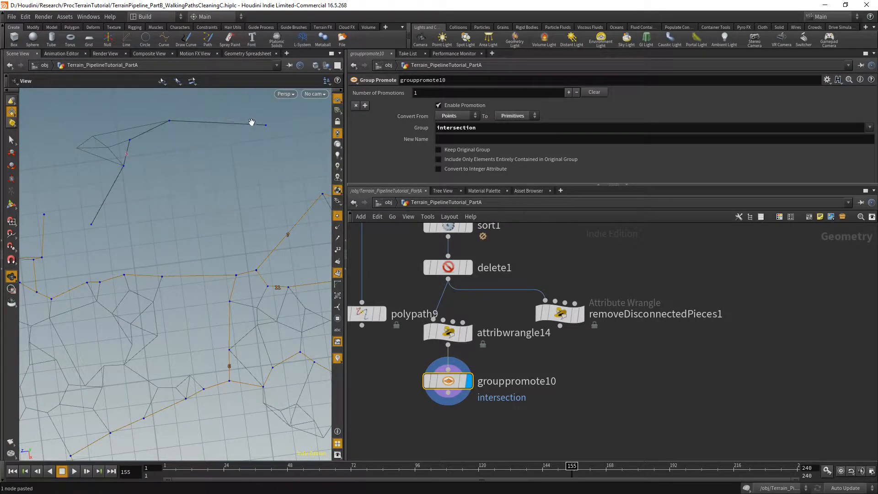
{"action": "scroll", "coordinate": [114, 236], "scroll_direction": "down", "scroll_amount": 8}
{"action": "scroll", "coordinate": [120, 243], "scroll_direction": "up", "scroll_amount": 2}
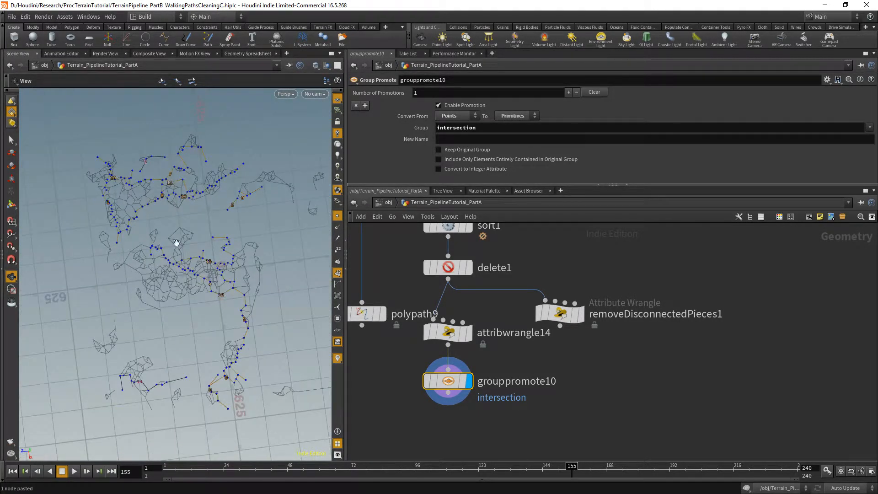
{"action": "left_click", "coordinate": [337, 215]}
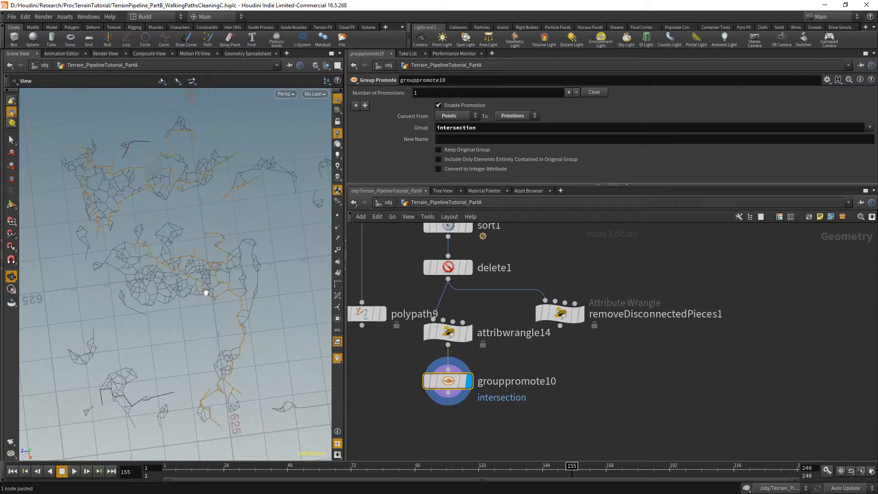
- Examine which path pieces across the terrain lie inside and outside the promoted intersection group
{"action": "scroll", "coordinate": [209, 312], "scroll_direction": "up", "scroll_amount": 5}
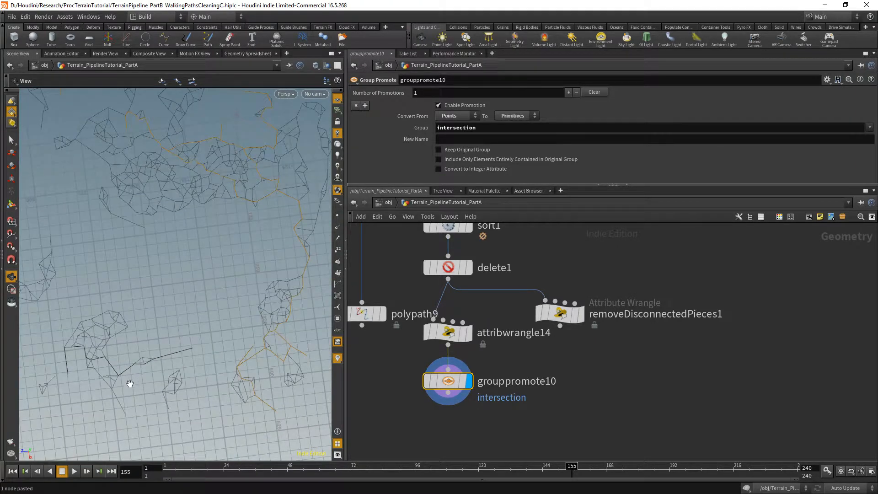
{"action": "scroll", "coordinate": [222, 227], "scroll_direction": "down", "scroll_amount": 3}
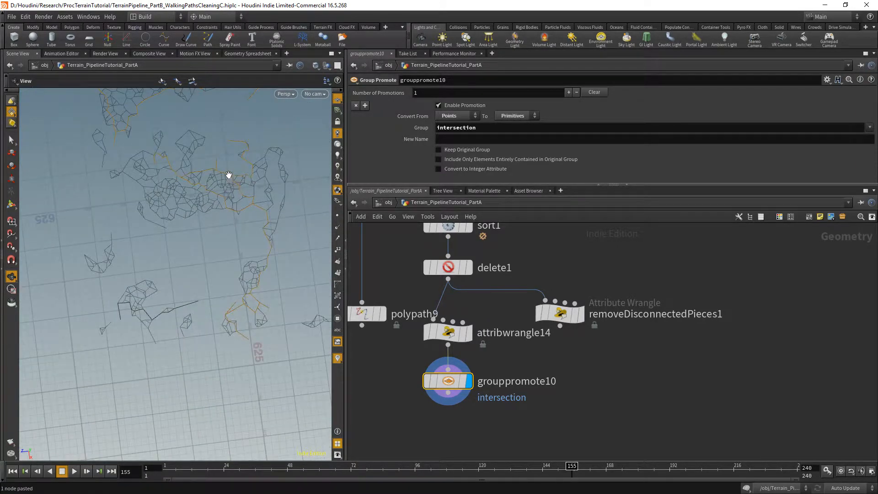
{"action": "middle_click_drag", "start_coordinate": [227, 176], "coordinate": [187, 314]}
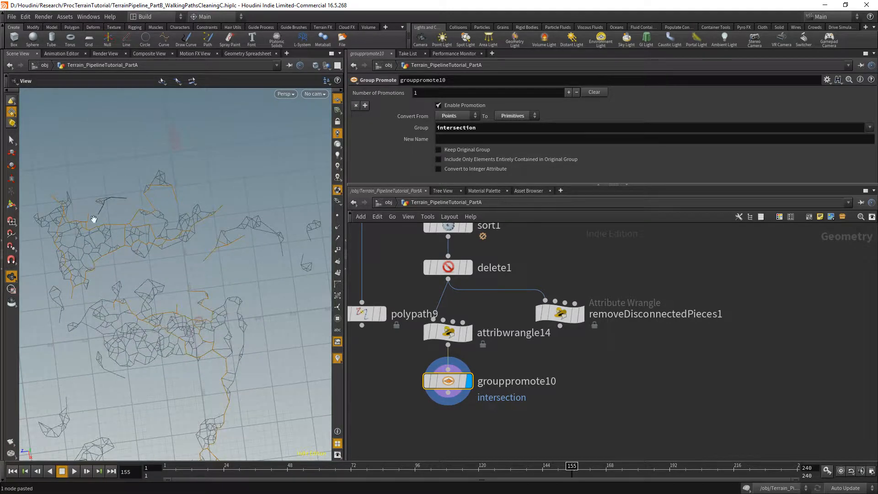
{"action": "scroll", "coordinate": [223, 245], "scroll_direction": "up", "scroll_amount": 5}
{"action": "scroll", "coordinate": [194, 257], "scroll_direction": "down", "scroll_amount": 2}
{"action": "scroll", "coordinate": [177, 262], "scroll_direction": "down", "scroll_amount": 4}
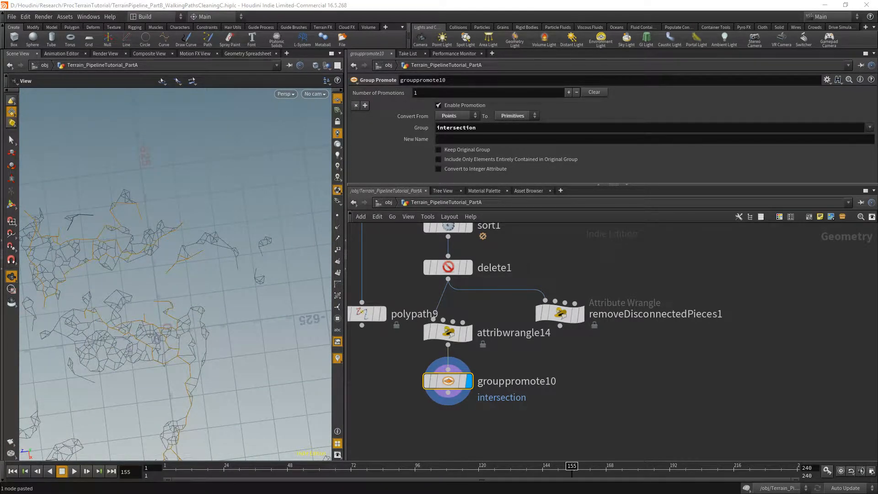
- Move removeDisconnectedPieces1 below grouppromote10 and rewire its first input to grouppromote10's output
{"action": "scroll", "coordinate": [456, 372], "scroll_direction": "down", "scroll_amount": 3}
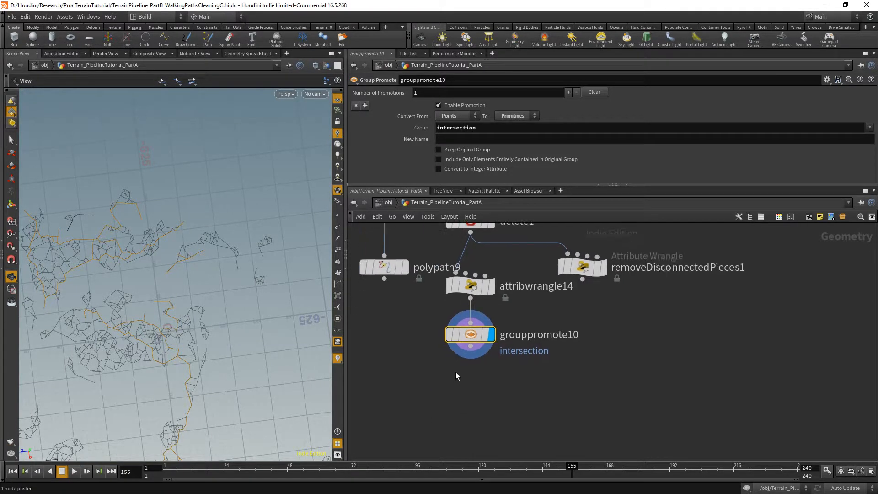
{"action": "left_click_drag", "start_coordinate": [529, 313], "coordinate": [466, 406]}
{"action": "scroll", "coordinate": [469, 365], "scroll_direction": "up", "scroll_amount": 4}
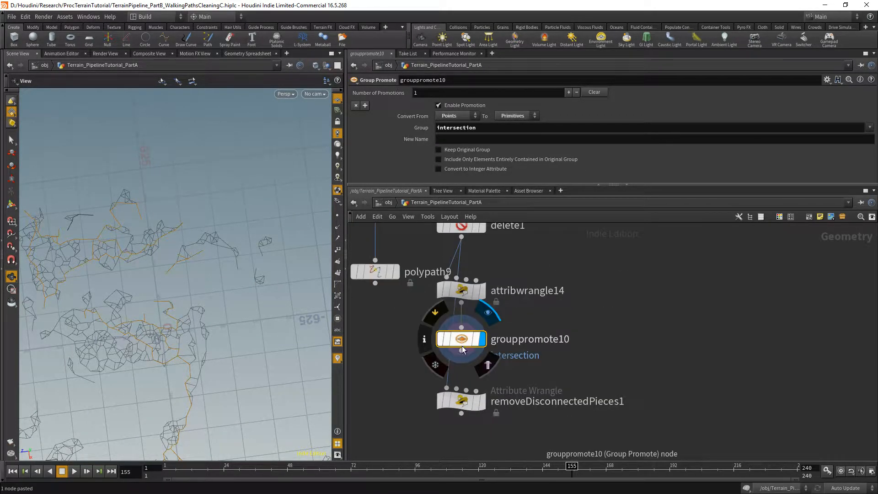
{"action": "middle_click_drag", "start_coordinate": [479, 372], "coordinate": [488, 316]}
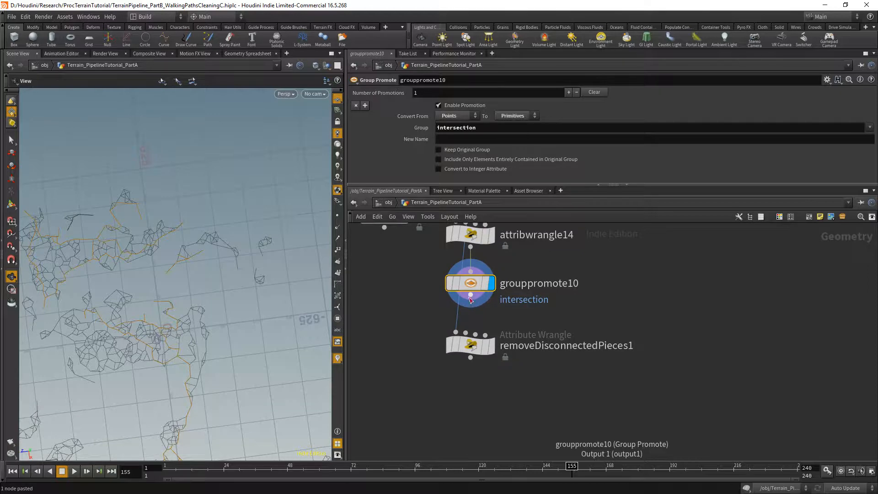
{"action": "middle_click_drag", "start_coordinate": [124, 275], "coordinate": [142, 330]}
{"action": "scroll", "coordinate": [79, 365], "scroll_direction": "up", "scroll_amount": 6}
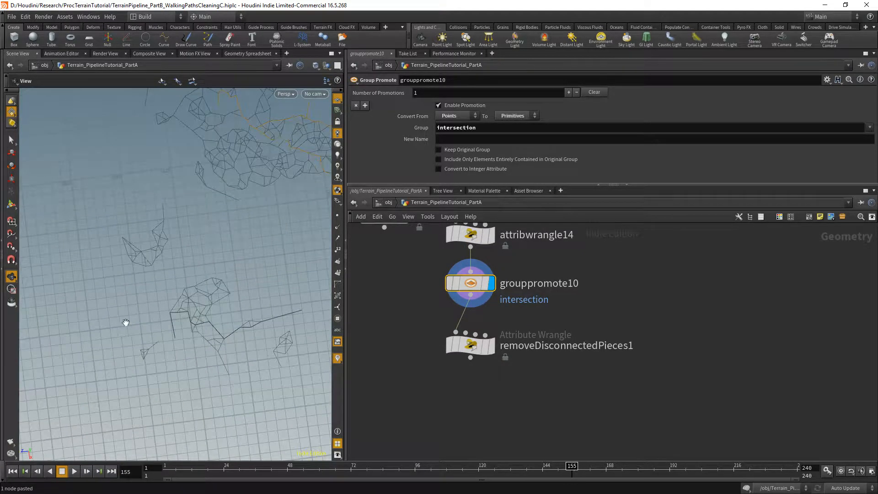
{"action": "scroll", "coordinate": [143, 416], "scroll_direction": "down", "scroll_amount": 6}
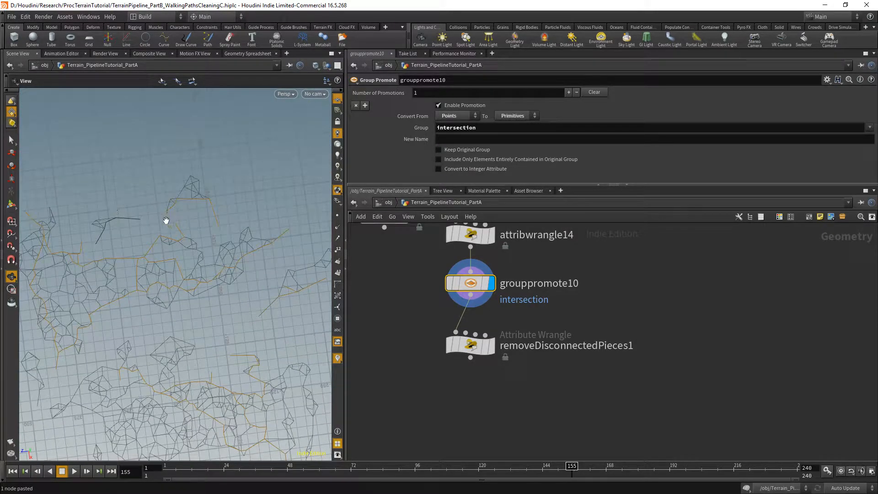
- Open the removeDisconnectedPieces1 wrangle and insert blank lines above the int pts[] declaration in its code
{"action": "left_click", "coordinate": [466, 347]}
{"action": "scroll", "coordinate": [465, 347], "scroll_direction": "down", "scroll_amount": 3}
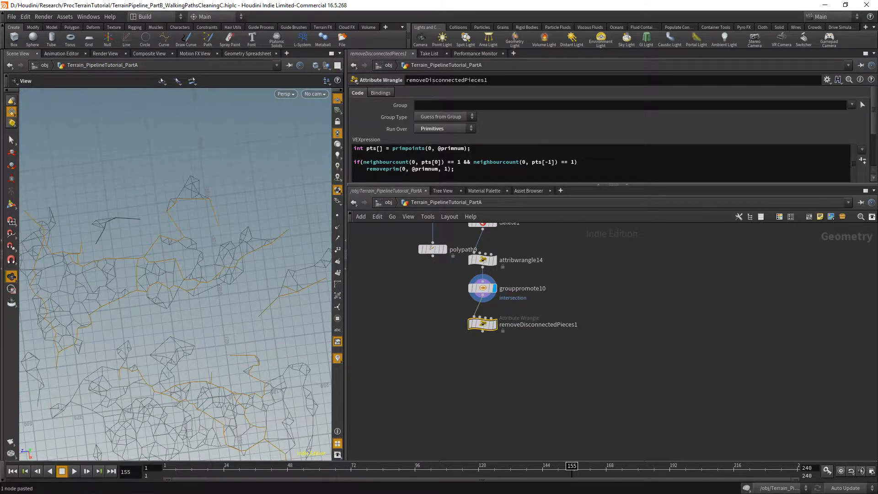
{"action": "scroll", "coordinate": [444, 417], "scroll_direction": "down", "scroll_amount": 2}
{"action": "scroll", "coordinate": [470, 384], "scroll_direction": "up", "scroll_amount": 5}
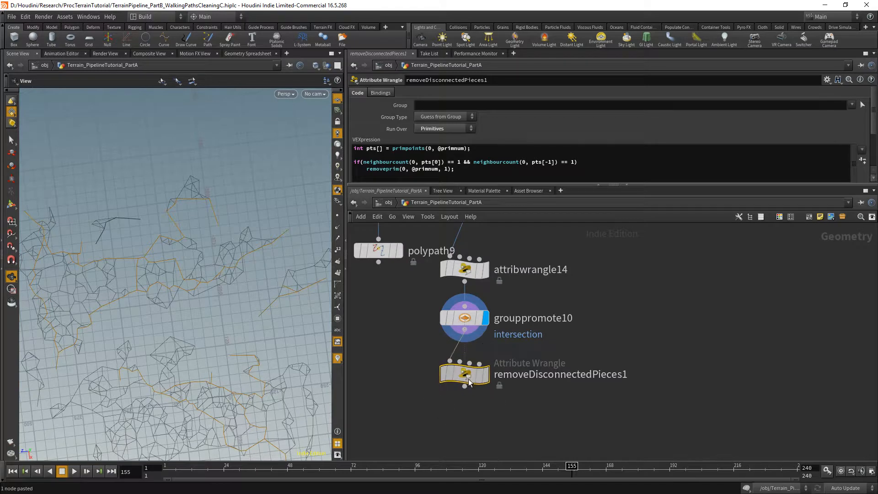
{"action": "mouse_move", "coordinate": [470, 384]}
{"action": "left_mouse_down"}
{"action": "mouse_move", "coordinate": [470, 372]}
{"action": "mouse_move", "coordinate": [469, 385]}
{"action": "left_mouse_up"}
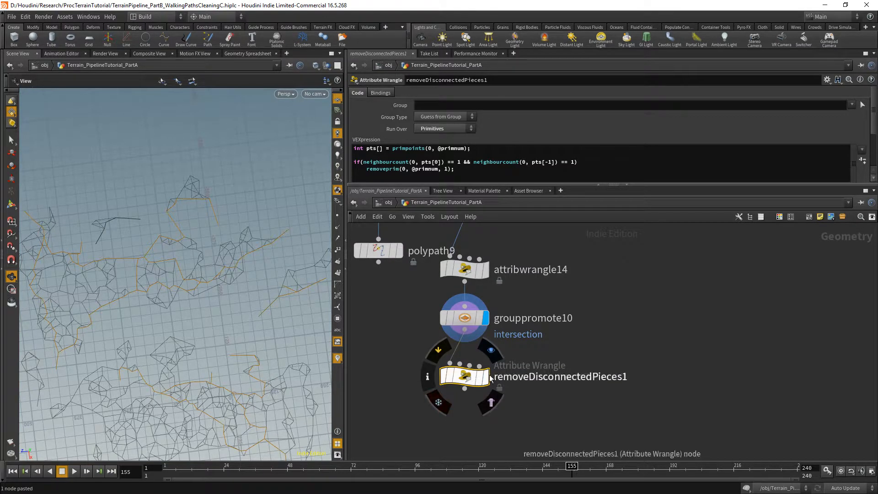
{"action": "left_click", "coordinate": [351, 148]}
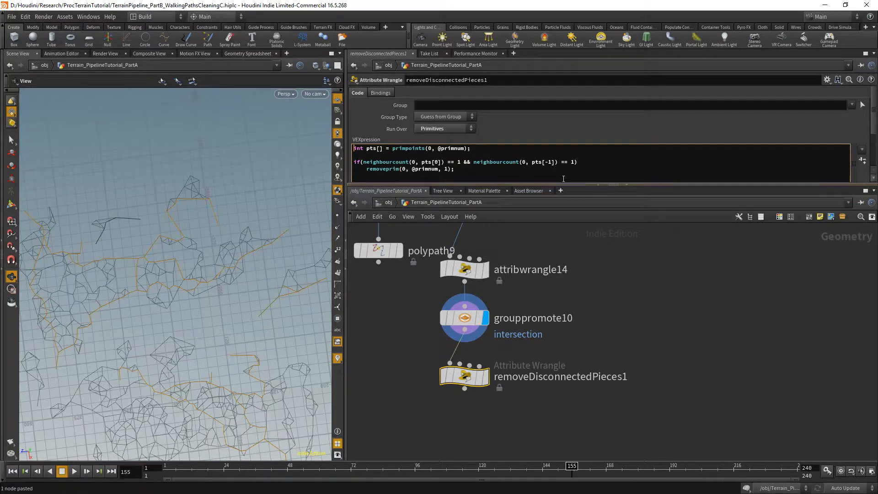
{"action": "key", "text": "Return"}
{"action": "key", "text": "Return"}
{"action": "key", "text": "Up"}
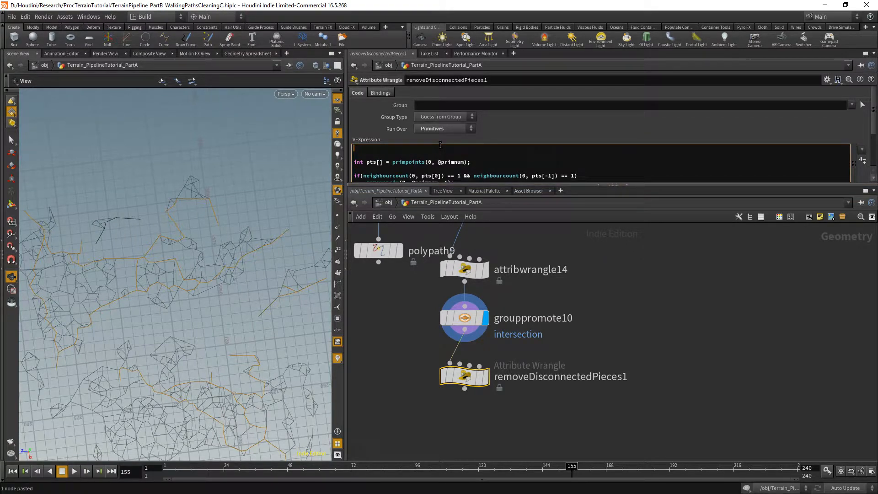
{"action": "type", "text": "@gr"}
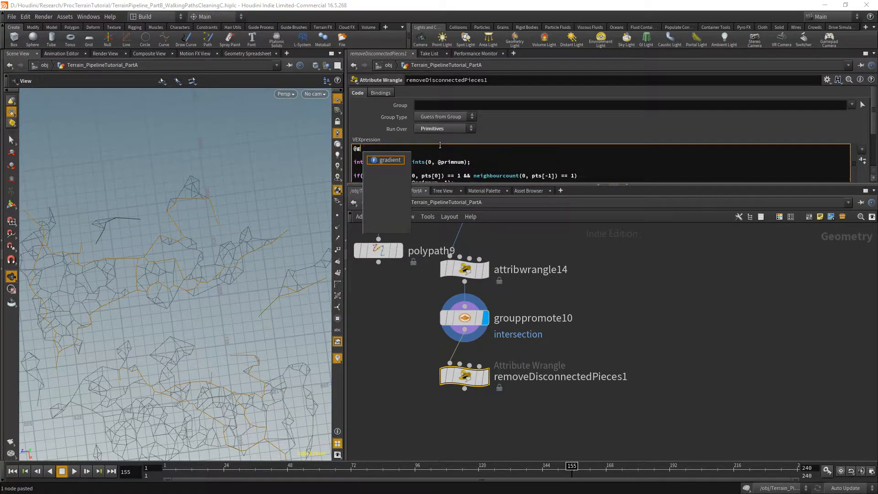
{"action": "key", "text": "BackSpace"}
{"action": "key", "text": "BackSpace"}
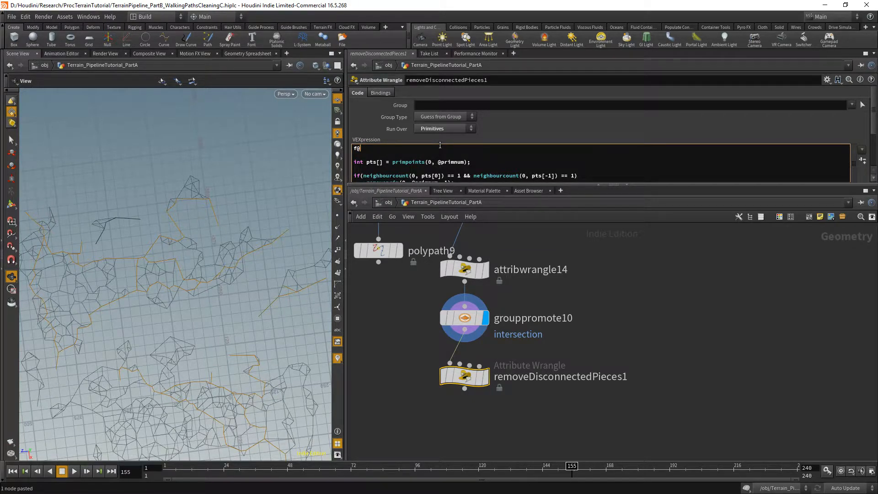
{"action": "type", "text": "f@perimeter = primi"}
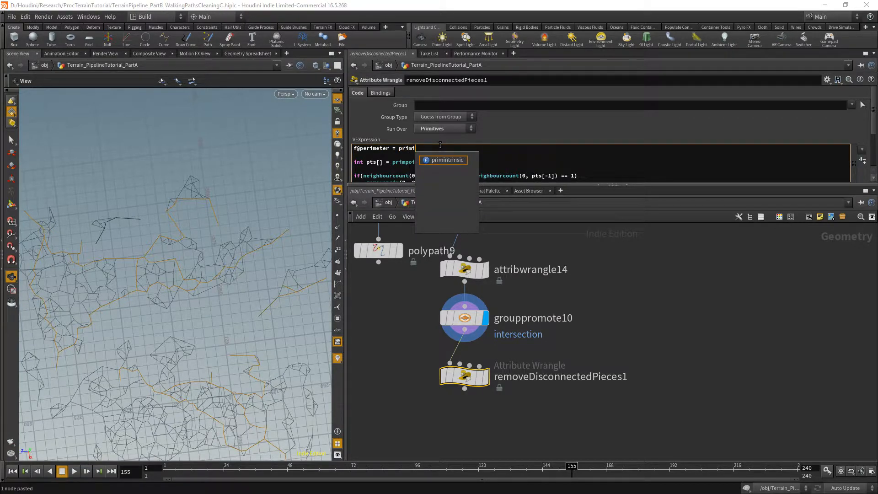
{"action": "key", "text": "Return"}
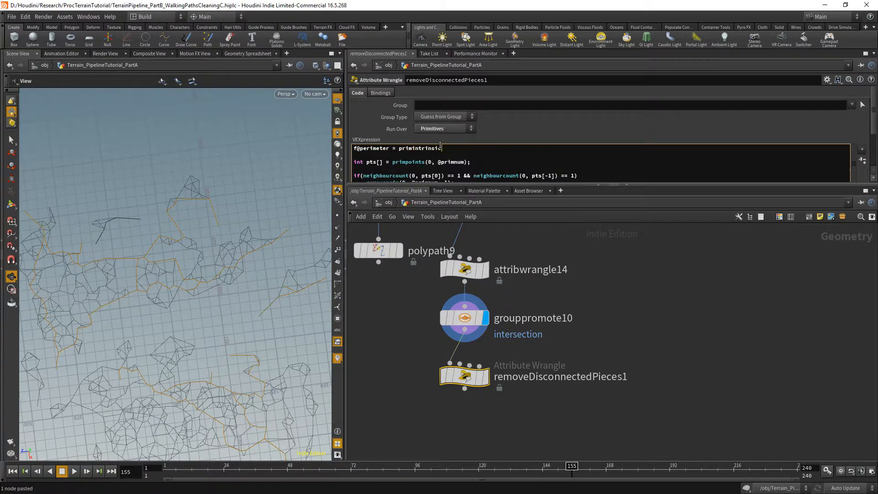
{"action": "type", "text": "(0, \""}
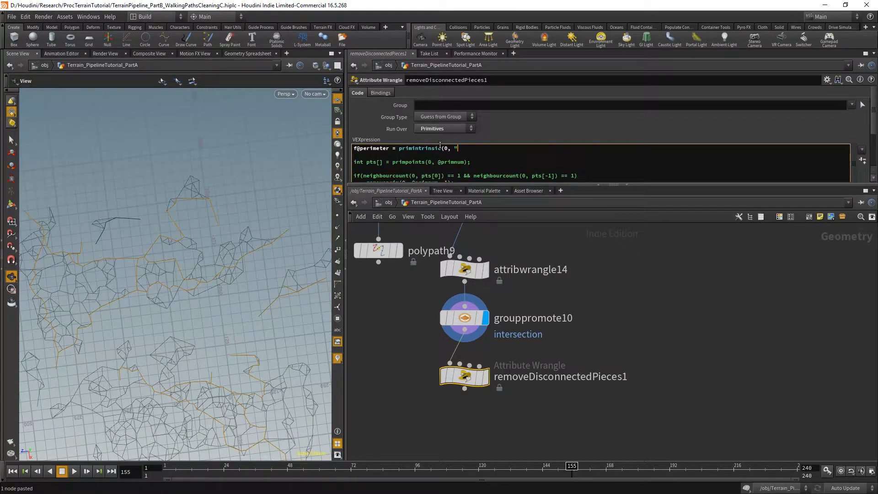
{"action": "type", "text": "me"}
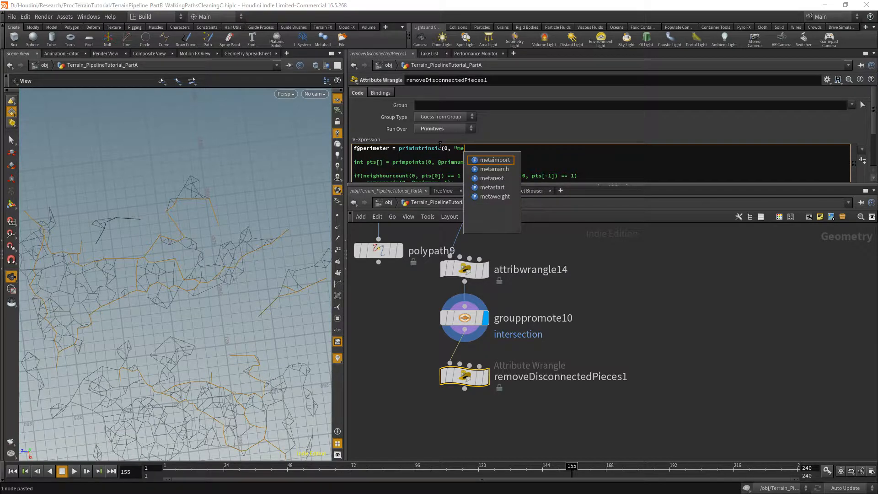
{"action": "type", "text": "asured"}
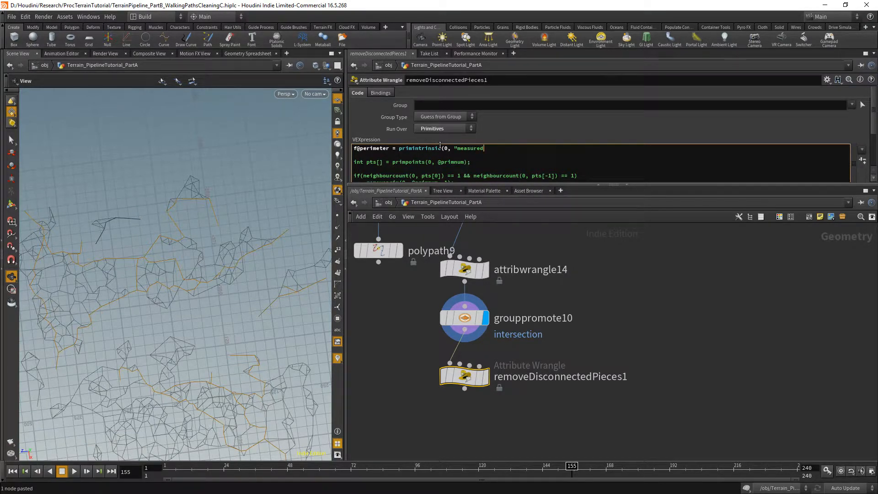
{"action": "type", "text": "perimeter\", @primnu"}
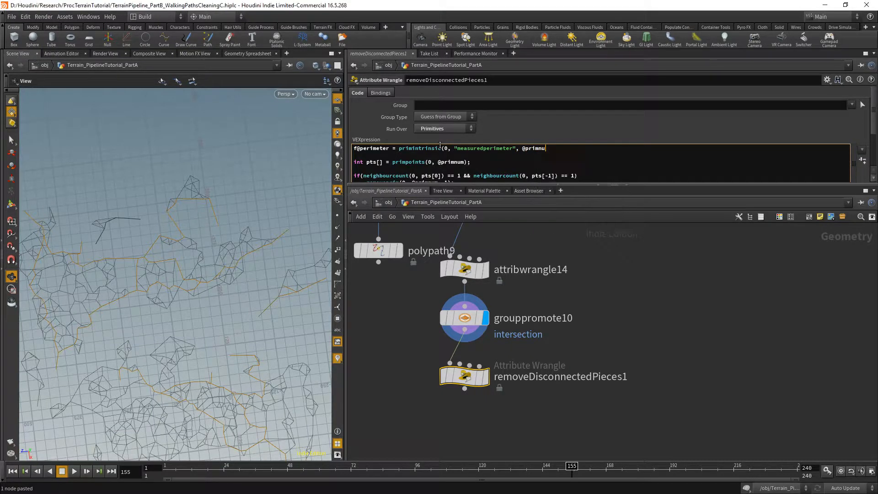
{"action": "type", "text": "m)l"}
{"action": "key", "text": "BackSpace"}
{"action": "type", "text": ";"}
{"action": "middle_click_drag", "start_coordinate": [521, 331], "coordinate": [513, 355]}
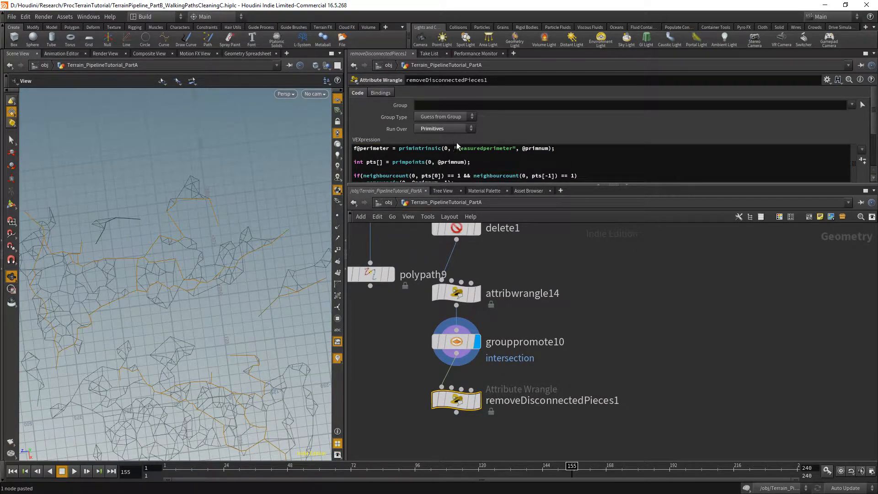
- Highlight measuredperimeter in the code and check removeDisconnectedPieces1's primitive attributes in the Geometry Spreadsheet
{"action": "left_click_drag", "start_coordinate": [457, 147], "coordinate": [510, 150]}
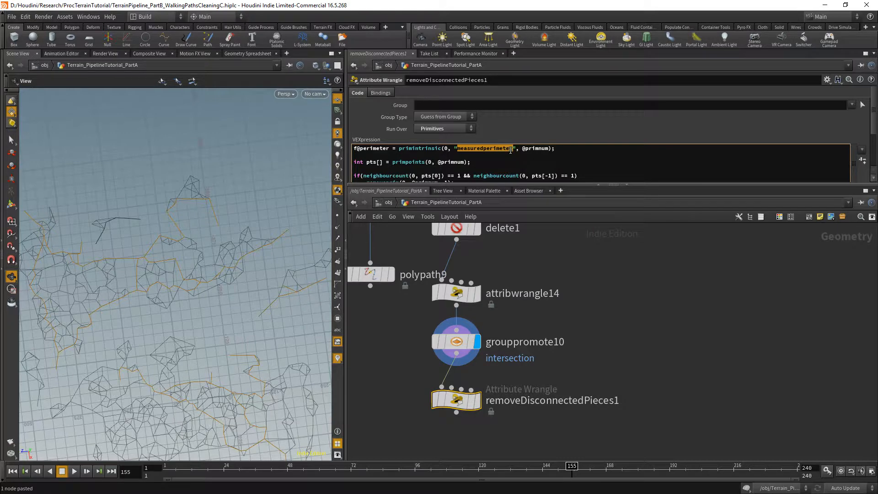
{"action": "middle_click_drag", "start_coordinate": [569, 314], "coordinate": [545, 317]}
{"action": "left_click", "coordinate": [232, 54]}
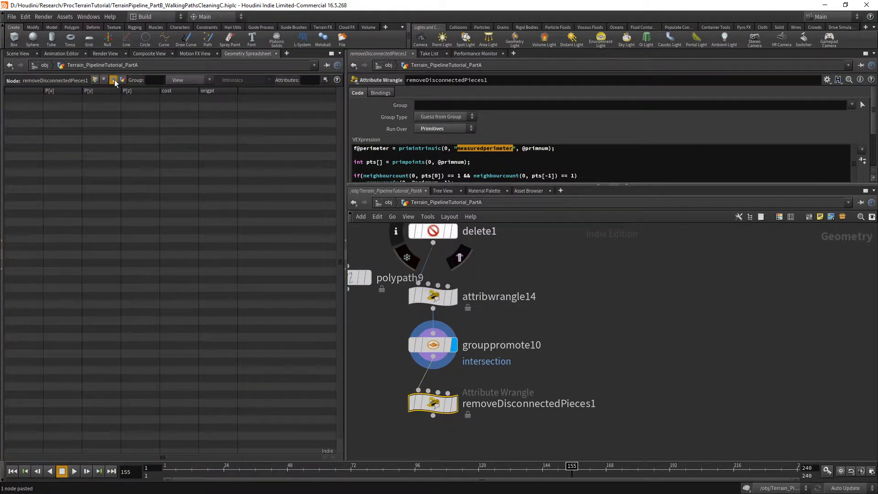
{"action": "left_click", "coordinate": [114, 80]}
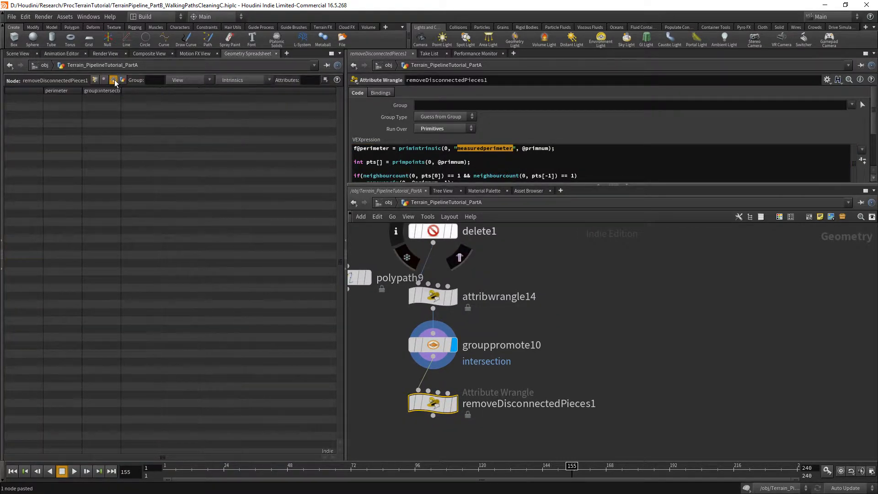
{"action": "left_click", "coordinate": [229, 81]}
{"action": "left_click", "coordinate": [175, 80]}
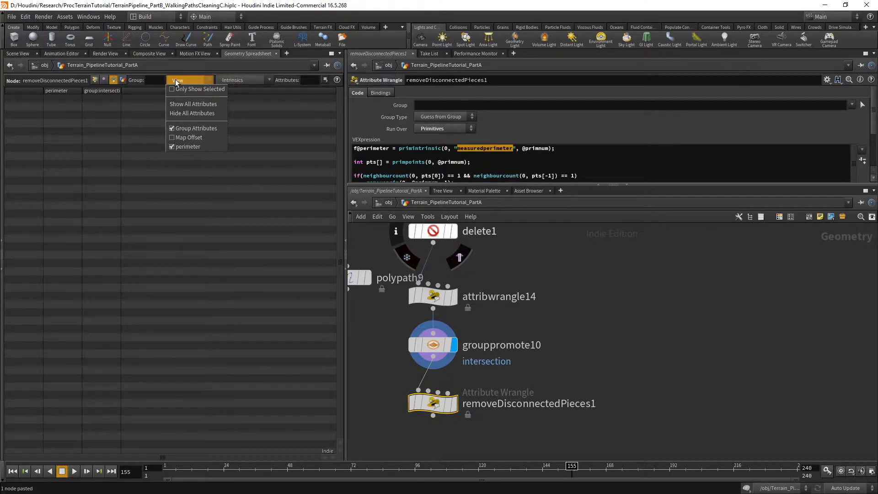
{"action": "left_click", "coordinate": [175, 80]}
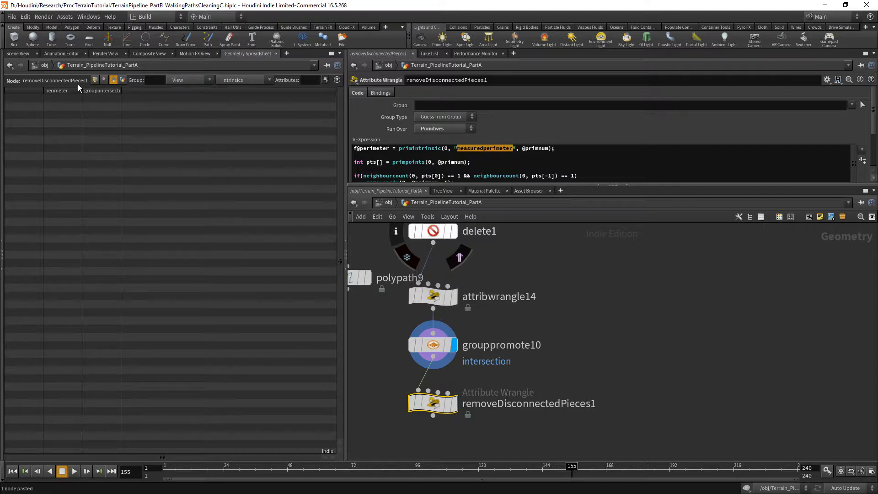
- Widen the spreadsheet pane, set the display to removeDisconnectedPieces1 and try to show all its primitive intrinsics
{"action": "left_click_drag", "start_coordinate": [346, 87], "coordinate": [413, 114]}
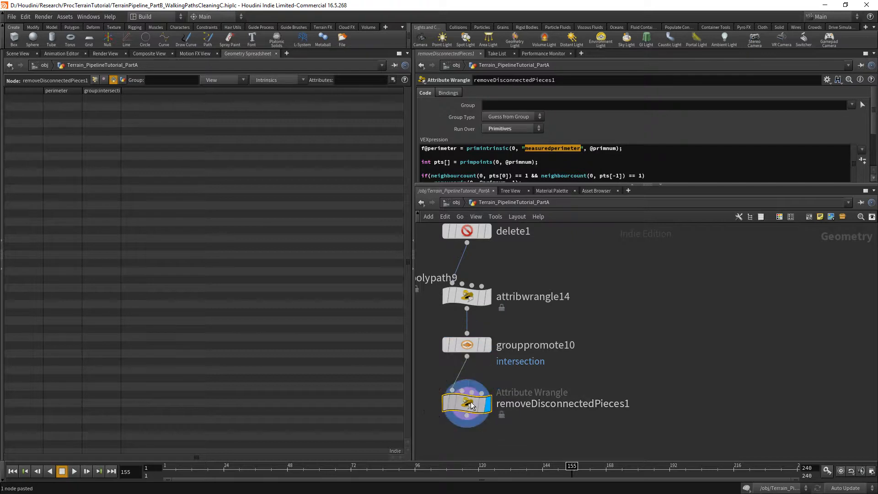
{"action": "left_click", "coordinate": [292, 79]}
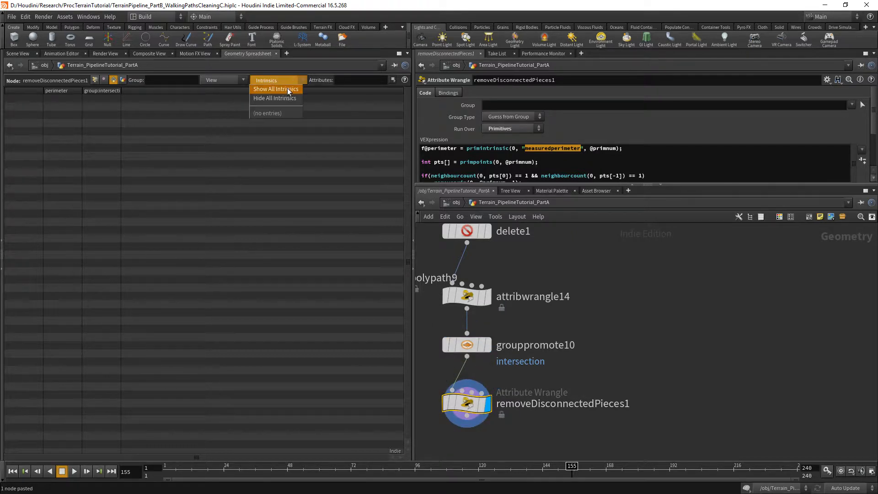
{"action": "left_click", "coordinate": [287, 89]}
{"action": "left_click", "coordinate": [289, 81]}
{"action": "left_click", "coordinate": [289, 79]}
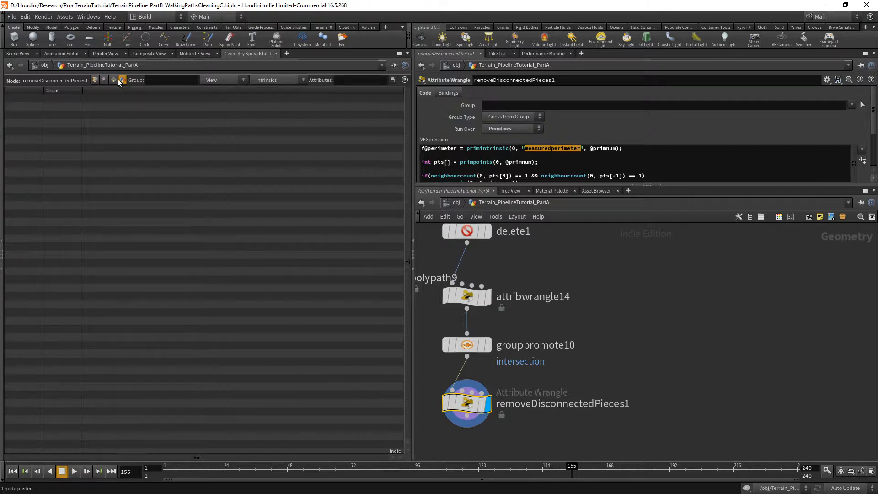
- Compare the primitive spreadsheet data of grouppromote10 with that of removeDisconnectedPieces1
{"action": "left_click", "coordinate": [471, 346]}
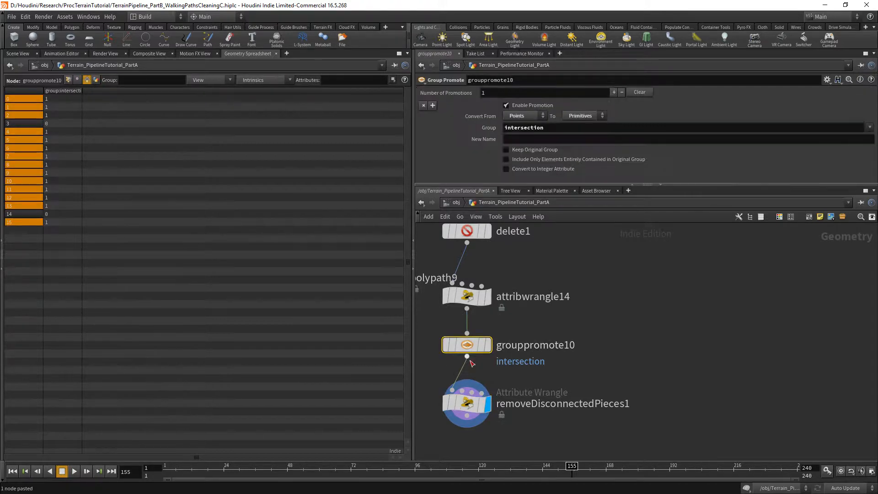
{"action": "left_click", "coordinate": [467, 403]}
{"action": "left_click", "coordinate": [282, 75]}
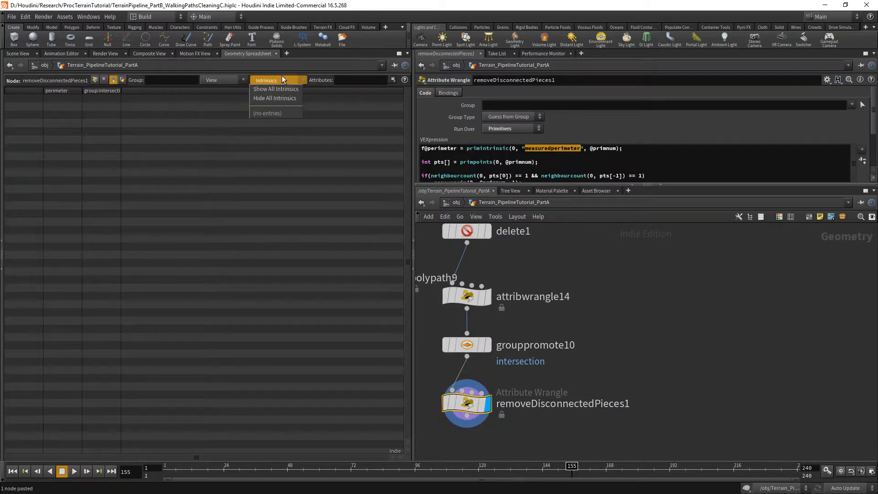
{"action": "left_click", "coordinate": [281, 75]}
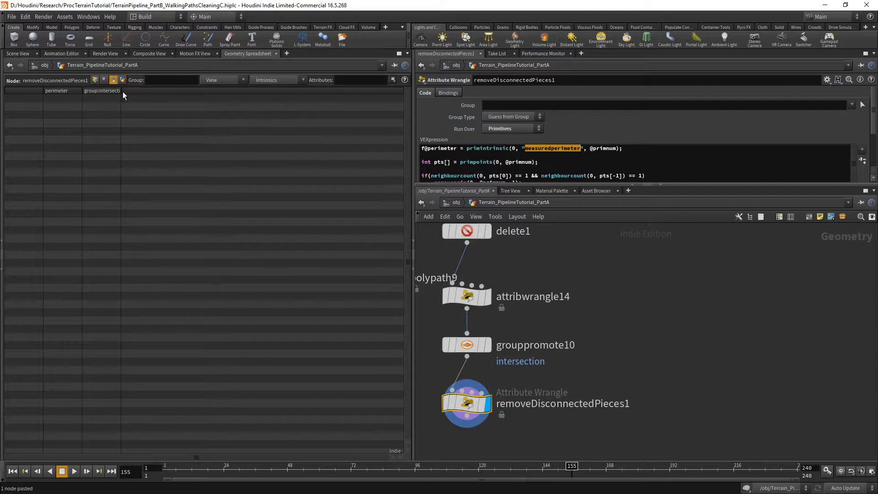
{"action": "left_click_drag", "start_coordinate": [122, 91], "coordinate": [161, 91]}
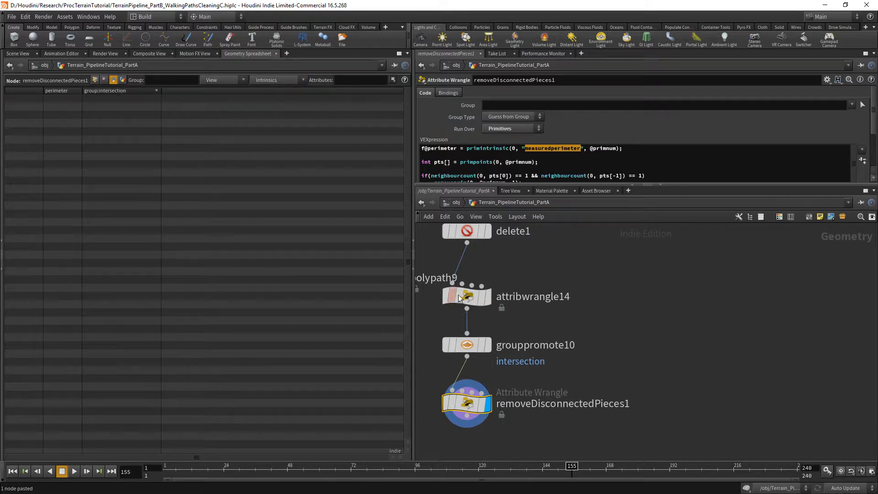
{"action": "left_click", "coordinate": [473, 345]}
{"action": "left_click", "coordinate": [467, 403]}
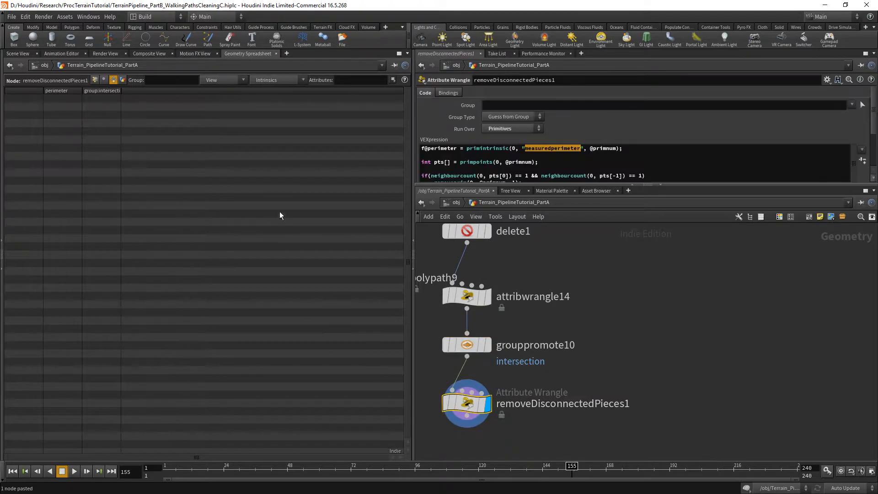
- Look through the detail intrinsics available on removeDisconnectedPieces1
{"action": "left_click", "coordinate": [290, 79]}
{"action": "left_click", "coordinate": [287, 79]}
{"action": "left_click", "coordinate": [123, 81]}
{"action": "left_click", "coordinate": [281, 80]}
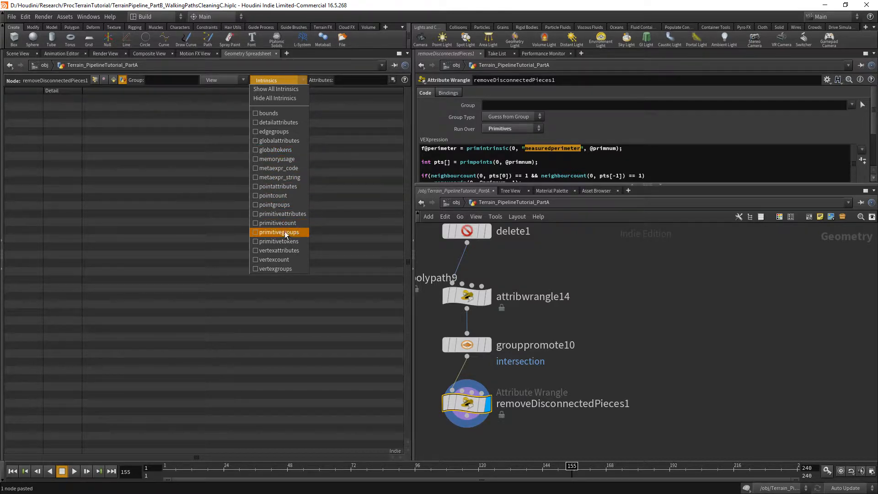
{"action": "left_click", "coordinate": [274, 78]}
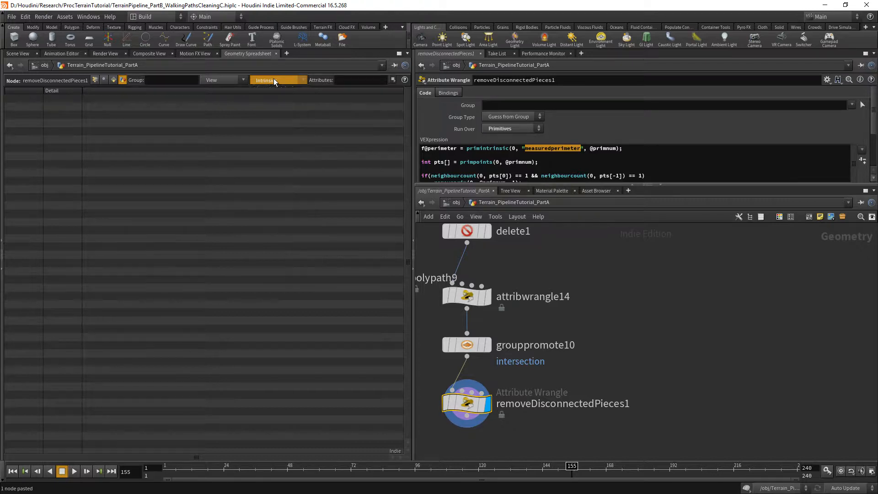
- Examine the point, primitive and detail data of removeDisconnectedPieces1 for available intrinsics
{"action": "left_click", "coordinate": [111, 81]}
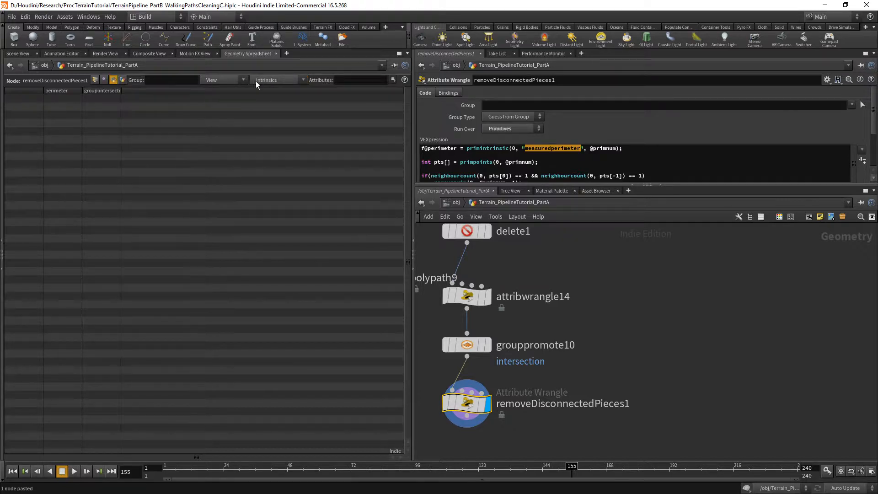
{"action": "left_click", "coordinate": [273, 79]}
{"action": "left_click", "coordinate": [273, 78]}
{"action": "left_click", "coordinate": [104, 80]}
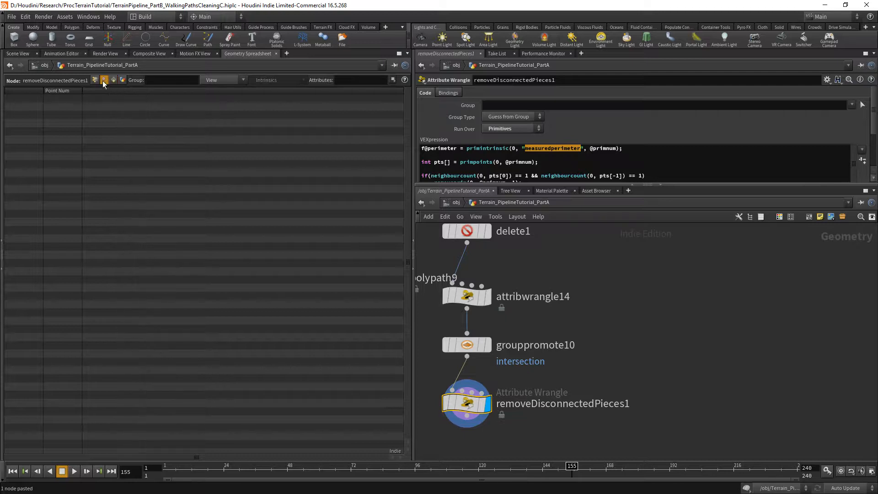
{"action": "left_click", "coordinate": [113, 80]}
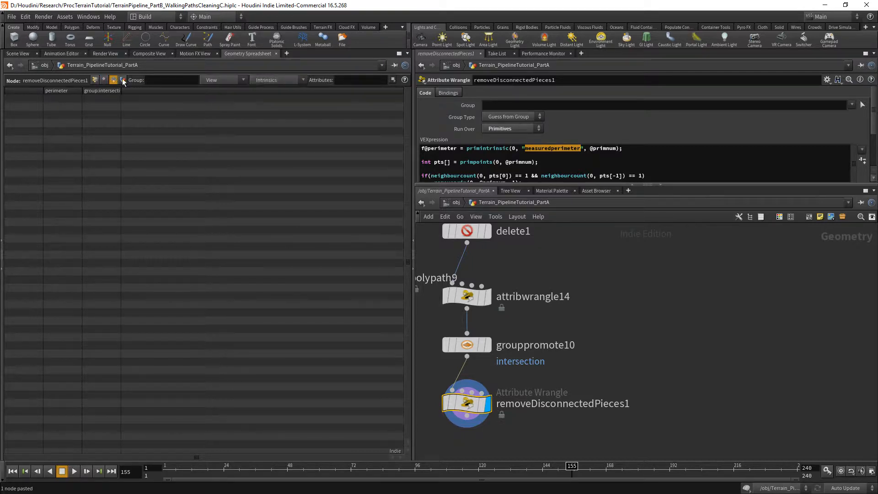
{"action": "left_click", "coordinate": [273, 78]}
{"action": "left_click", "coordinate": [277, 122]}
{"action": "left_click", "coordinate": [276, 83]}
{"action": "left_click", "coordinate": [273, 99]}
{"action": "left_click", "coordinate": [273, 83]}
{"action": "left_click", "coordinate": [272, 90]}
{"action": "left_click", "coordinate": [277, 80]}
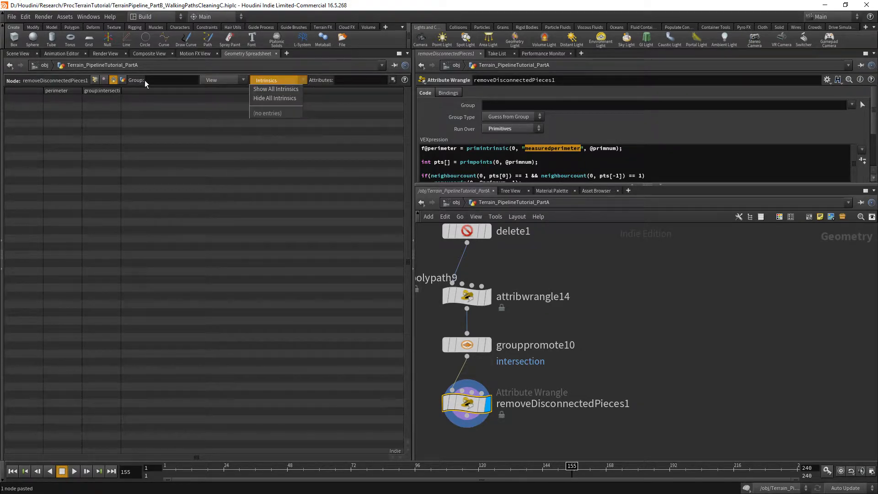
{"action": "left_click", "coordinate": [125, 79]}
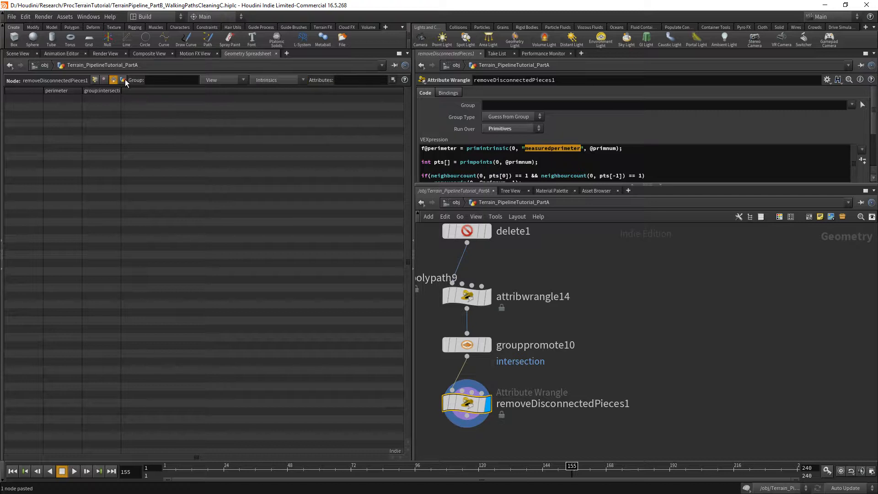
{"action": "left_click", "coordinate": [123, 80]}
- Check the node info of removeDisconnectedPieces1, then find measuredperimeter among grouppromote10's primitive intrinsics
{"action": "middle_click", "coordinate": [467, 403]}
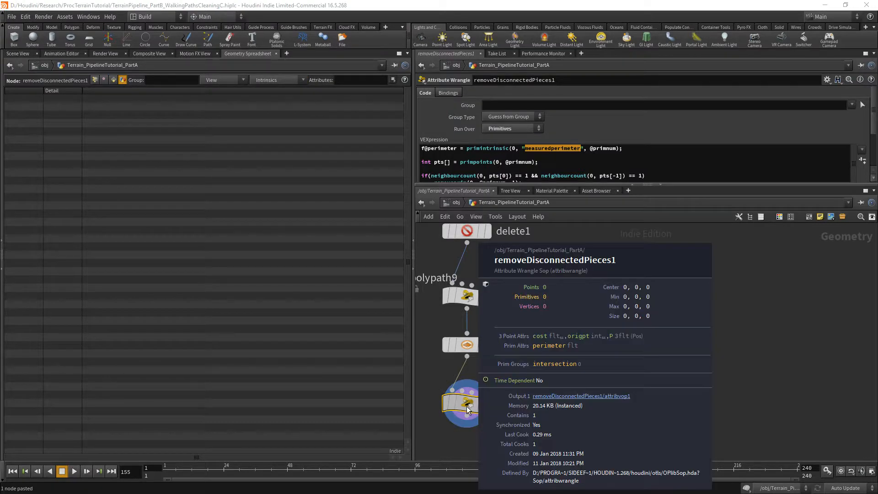
{"action": "left_click", "coordinate": [457, 343]}
{"action": "left_click", "coordinate": [259, 80]}
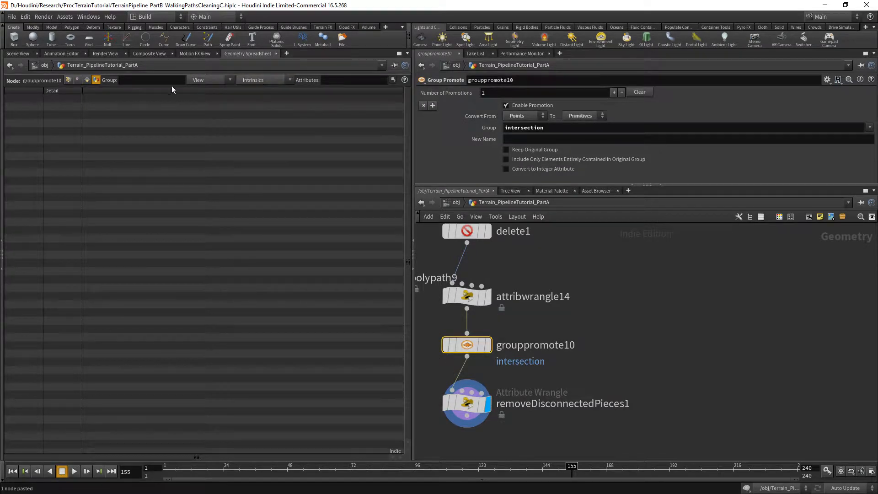
{"action": "left_click", "coordinate": [87, 80]}
{"action": "left_click", "coordinate": [289, 80]}
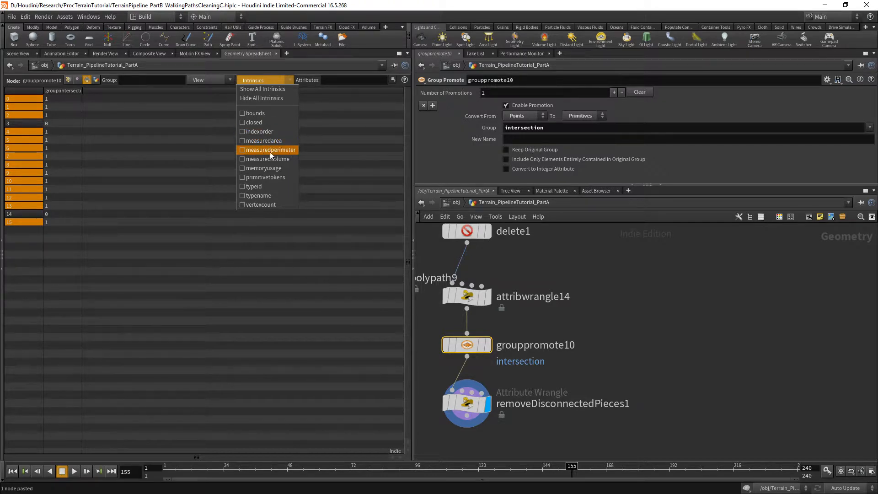
{"action": "left_click", "coordinate": [677, 415]}
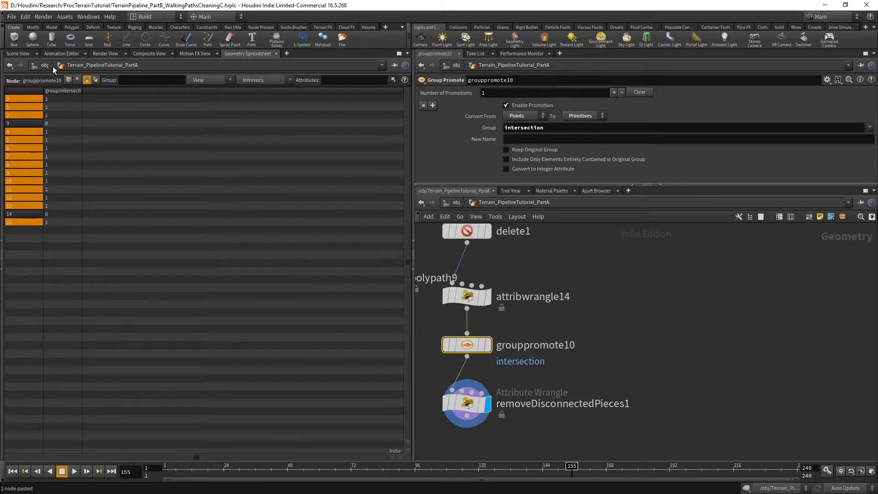
- Return to the 3D scene view and select the removeDisconnectedPieces1 wrangle for further editing
{"action": "left_click", "coordinate": [18, 53]}
{"action": "left_click", "coordinate": [471, 414]}
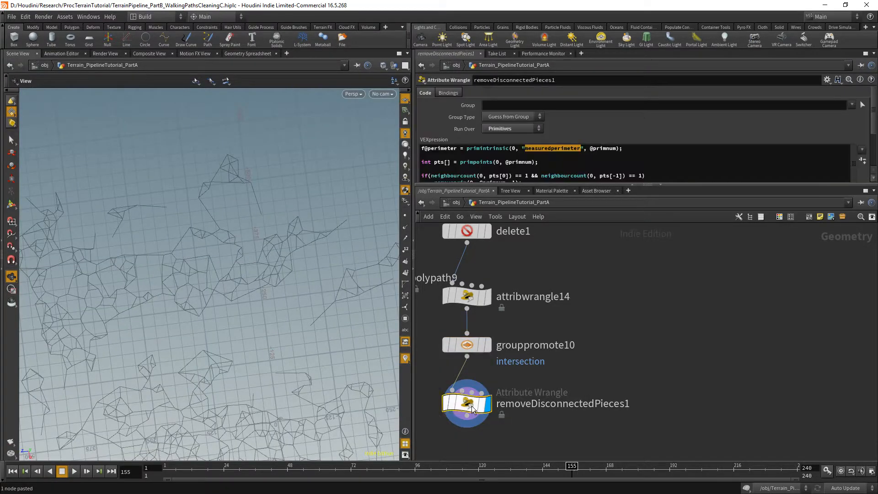
{"action": "middle_click_drag", "start_coordinate": [526, 393], "coordinate": [550, 327]}
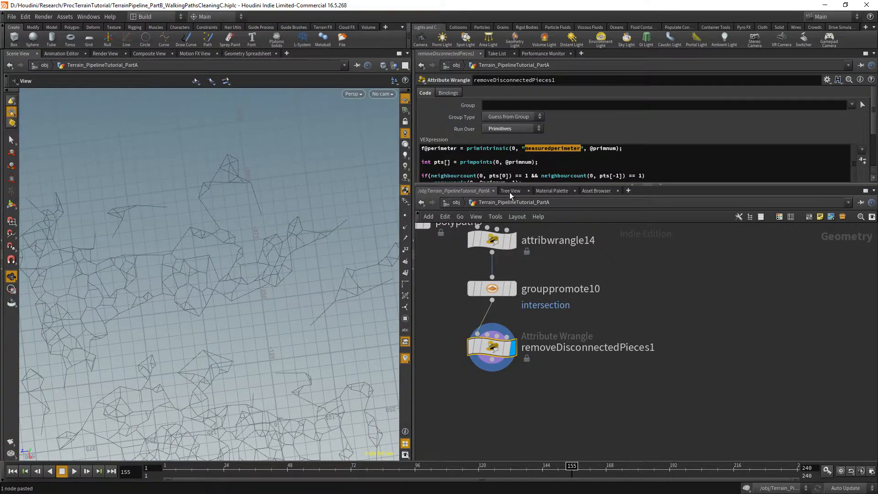
- Restrict the removeDisconnectedPieces1 wrangle to primitives outside the intersection group by setting its group to !intersection
{"action": "left_click_drag", "start_coordinate": [508, 186], "coordinate": [504, 245]}
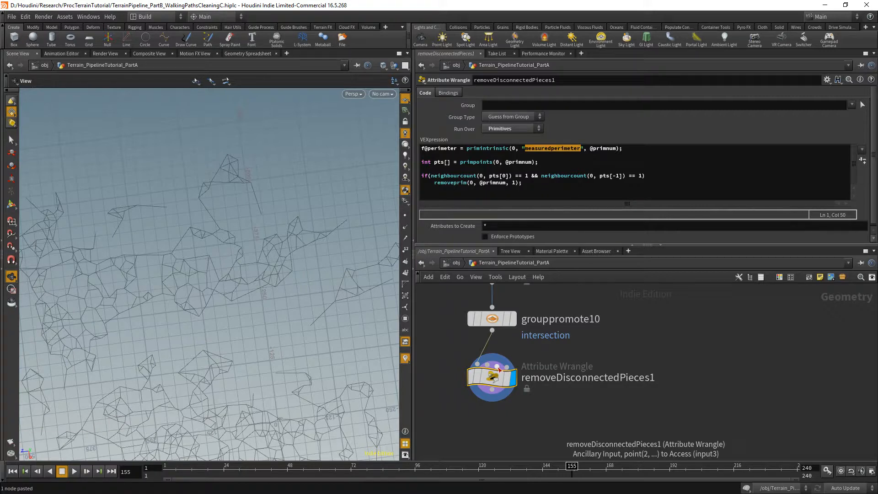
{"action": "left_click", "coordinate": [852, 104]}
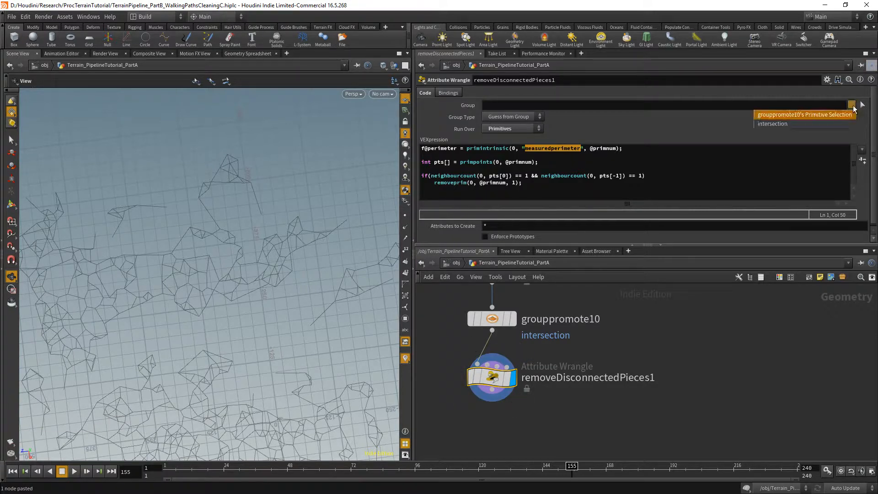
{"action": "left_click", "coordinate": [813, 126]}
{"action": "left_click", "coordinate": [488, 105]}
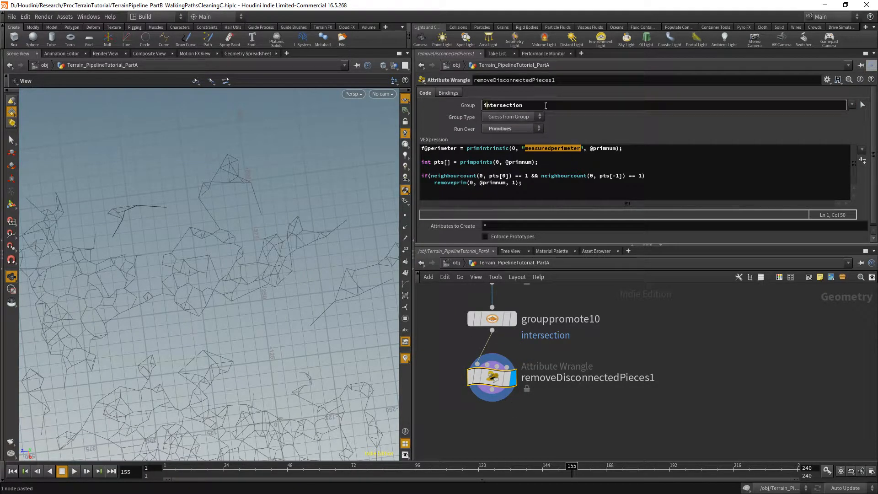
{"action": "type", "text": "!"}
{"action": "middle_click_drag", "start_coordinate": [600, 321], "coordinate": [633, 307]}
{"action": "left_click_drag", "start_coordinate": [206, 281], "coordinate": [214, 169]}
{"action": "scroll", "coordinate": [214, 173], "scroll_direction": "down", "scroll_amount": 2}
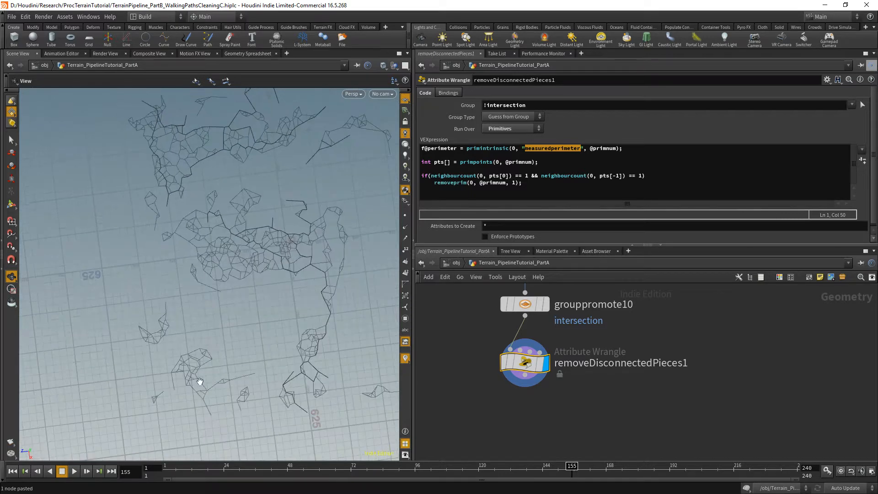
{"action": "scroll", "coordinate": [211, 383], "scroll_direction": "down", "scroll_amount": 3}
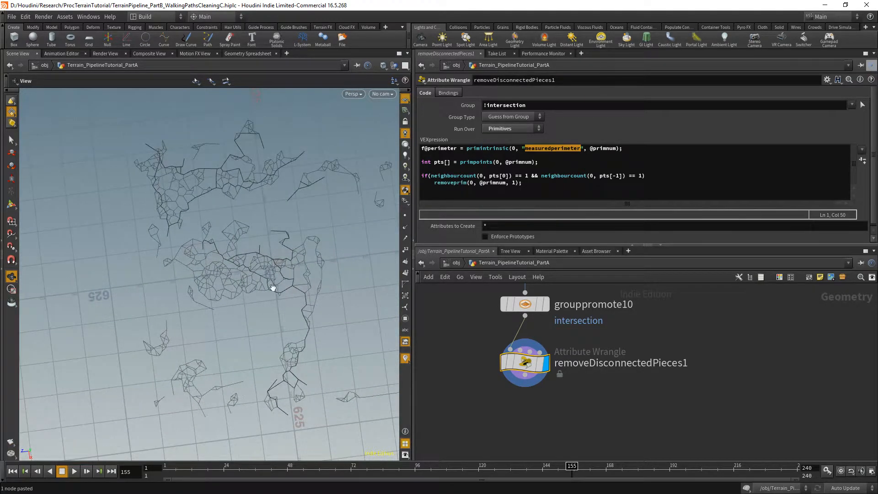
- Replace the code below the perimeter line with the condition if(f@perimeter < chf("minPrimLength"))
{"action": "left_click_drag", "start_coordinate": [523, 183], "coordinate": [421, 154]}
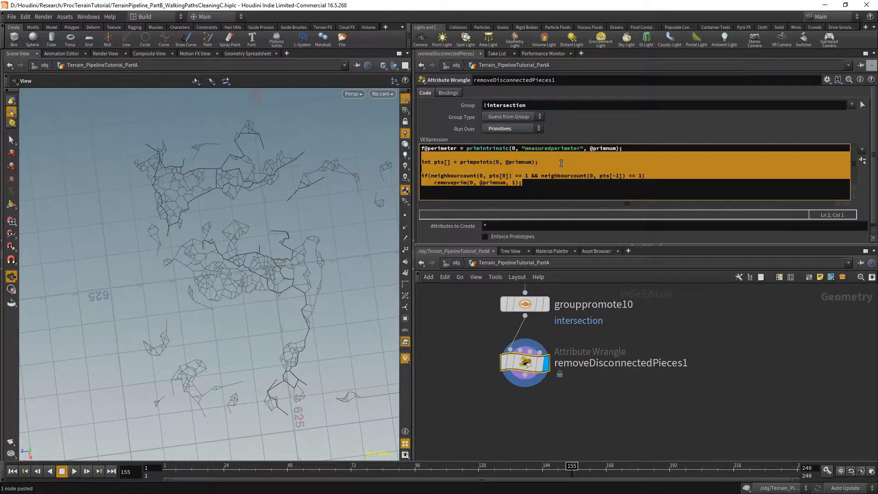
{"action": "key", "text": "BackSpace"}
{"action": "type", "text": "if(f@"}
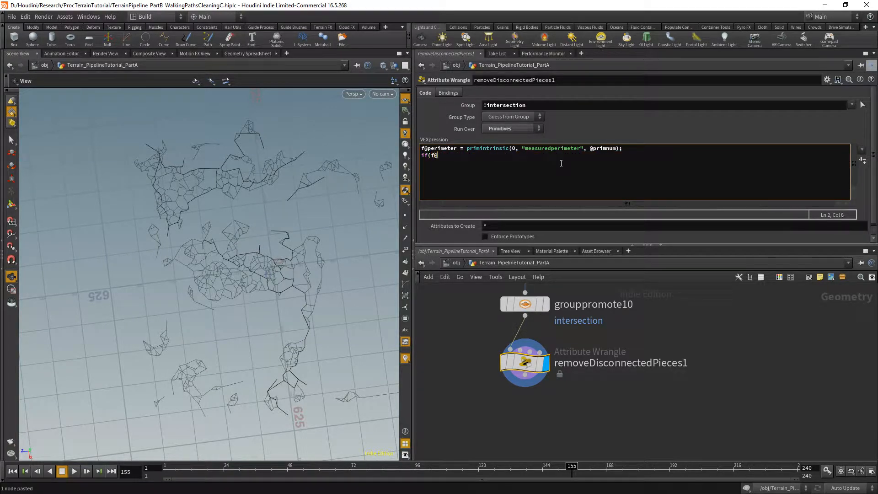
{"action": "type", "text": "perimeter < chf()\"min"}
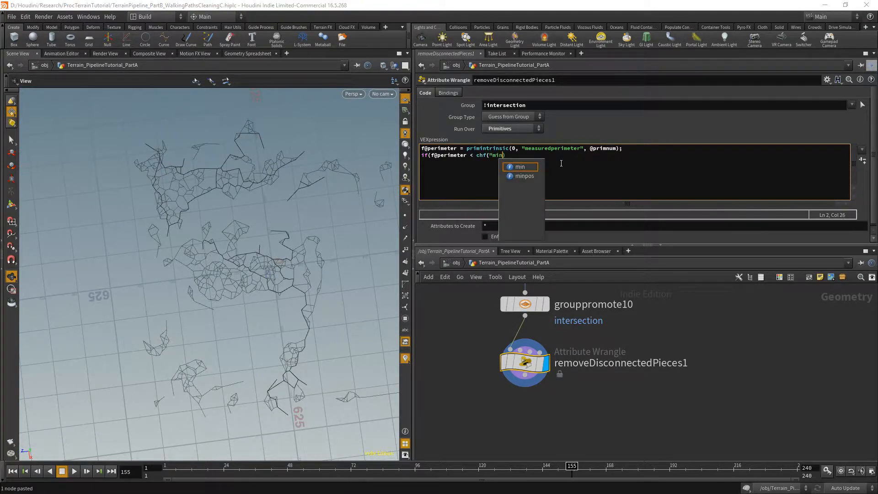
{"action": "type", "text": "PrimLength"}
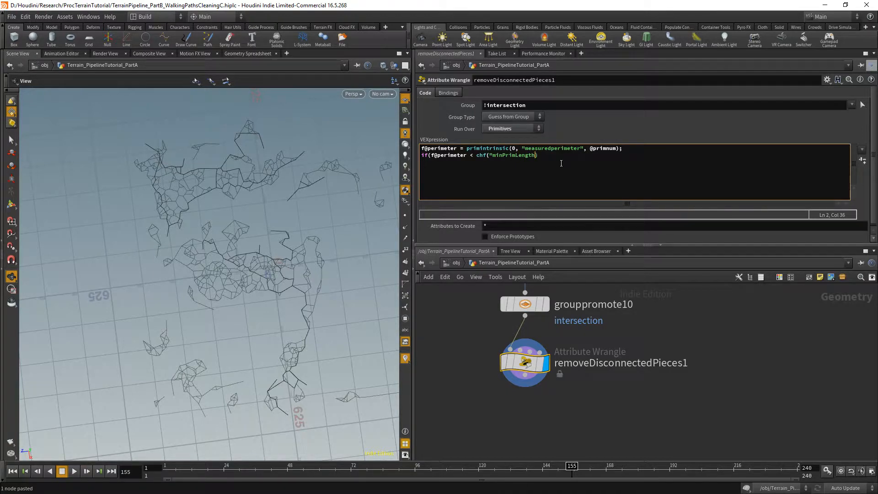
{"action": "type", "text": "\"))"}
{"action": "key", "text": "Return"}
{"action": "type", "text": "remove"}
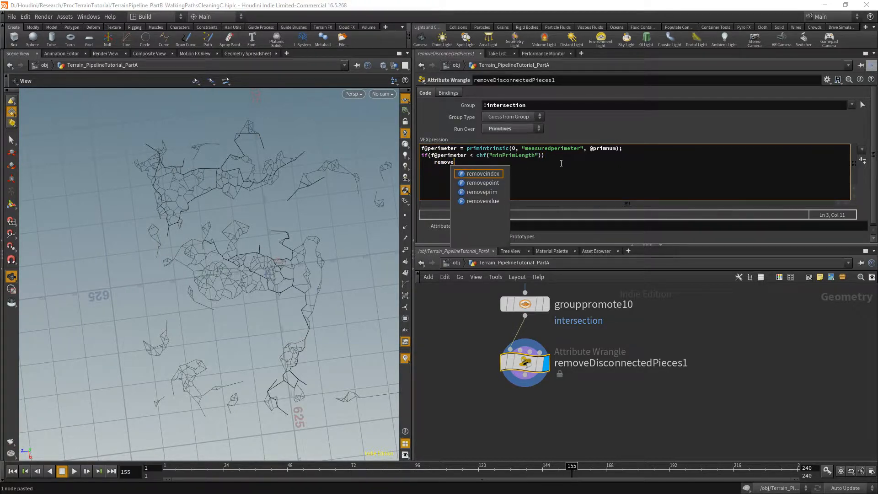
{"action": "key", "text": "Down"}
{"action": "key", "text": "Down"}
{"action": "key", "text": "Down"}
{"action": "key", "text": "Return"}
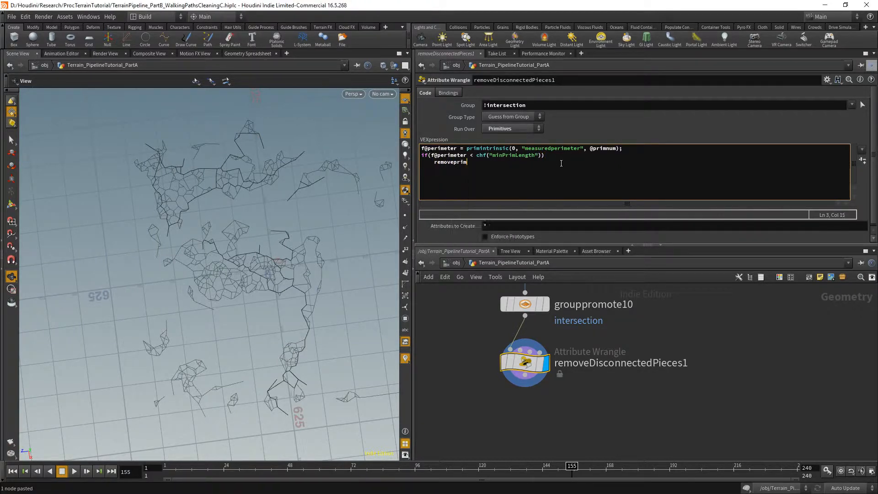
{"action": "type", "text": "(0, @pr"}
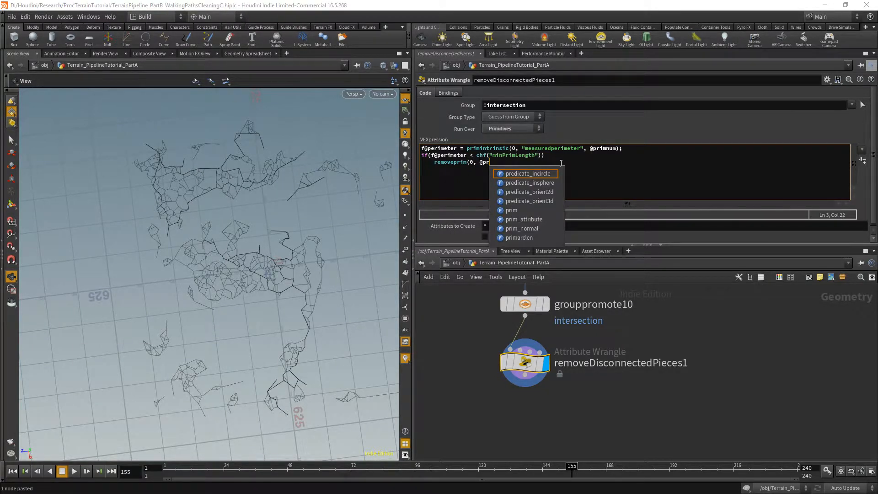
{"action": "type", "text": "imnum, 1);"}
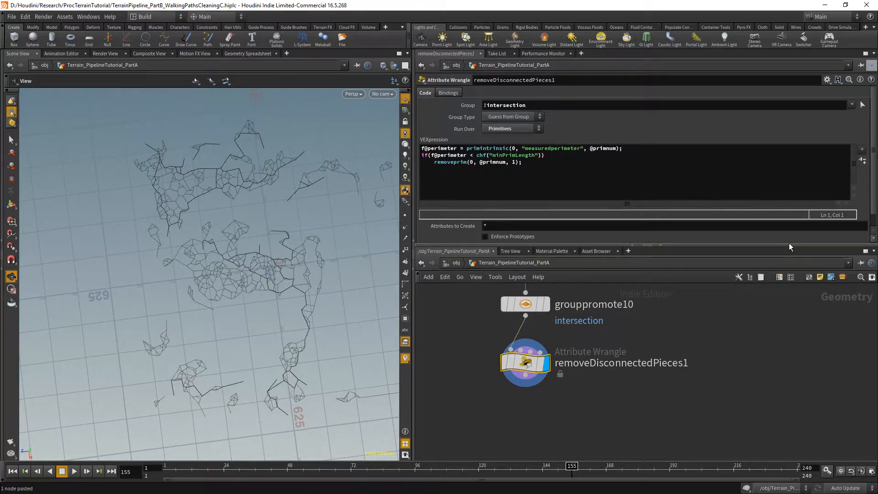
- Create the wrangle's minPrimLength parameter and set its value to 150
{"action": "left_click_drag", "start_coordinate": [789, 245], "coordinate": [713, 340]}
{"action": "middle_click_drag", "start_coordinate": [550, 253], "coordinate": [615, 221]}
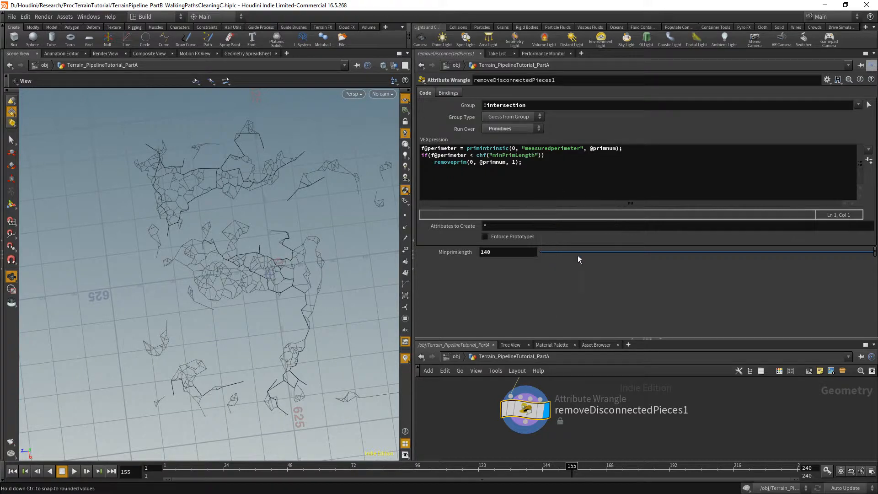
{"action": "left_click_drag", "start_coordinate": [490, 252], "coordinate": [484, 252]}
{"action": "type", "text": "50"}
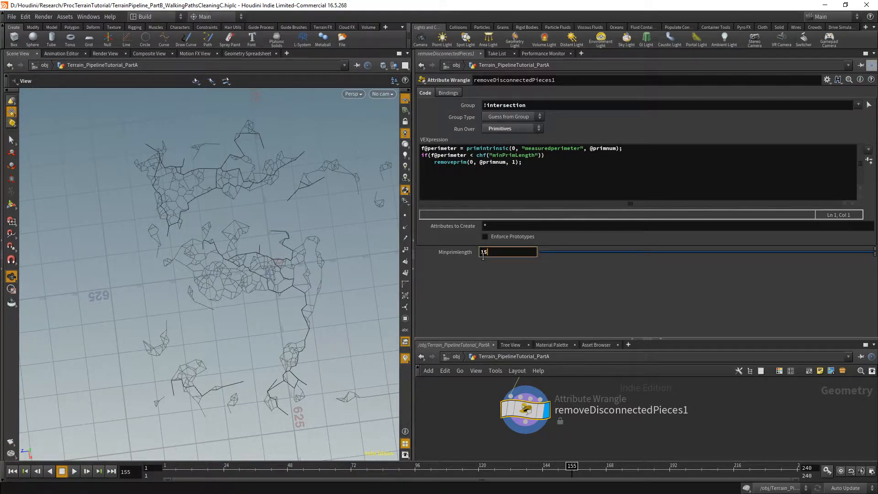
{"action": "key", "text": "Return"}
{"action": "middle_click_drag", "start_coordinate": [515, 251], "coordinate": [555, 209]}
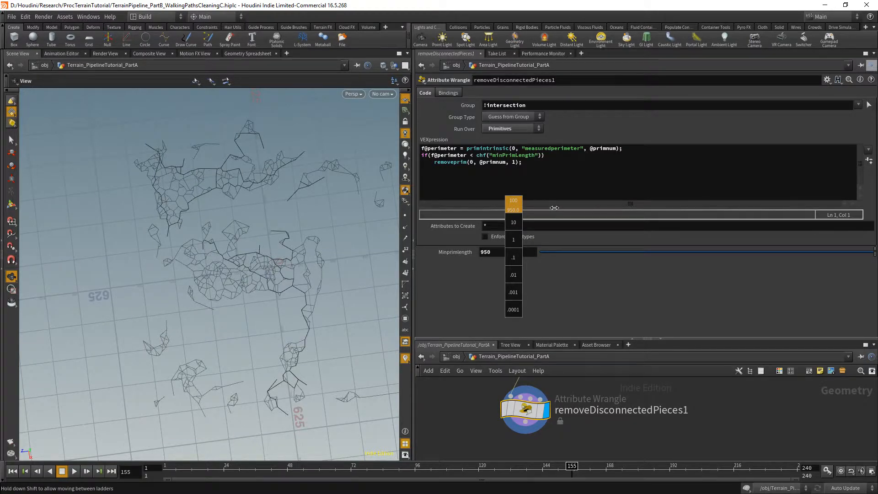
{"action": "key", "text": "ctrl+z"}
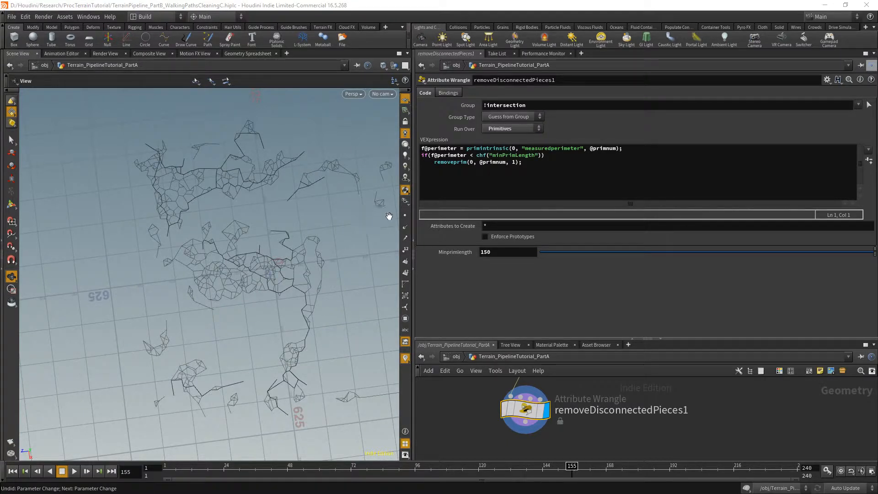
- Display the points in the 3D view and inspect the remaining path lines
{"action": "left_click", "coordinate": [405, 216]}
{"action": "left_click_drag", "start_coordinate": [374, 265], "coordinate": [288, 355]}
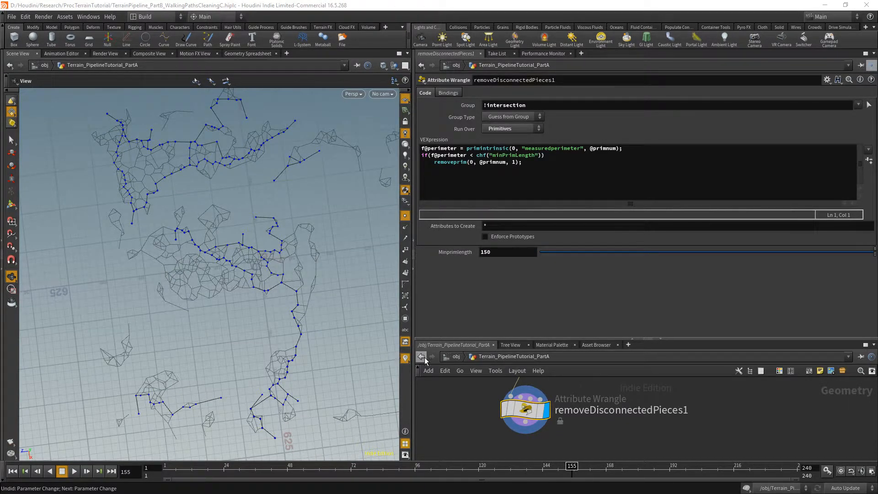
{"action": "left_click_drag", "start_coordinate": [352, 287], "coordinate": [254, 411]}
{"action": "scroll", "coordinate": [255, 411], "scroll_direction": "up", "scroll_amount": 3}
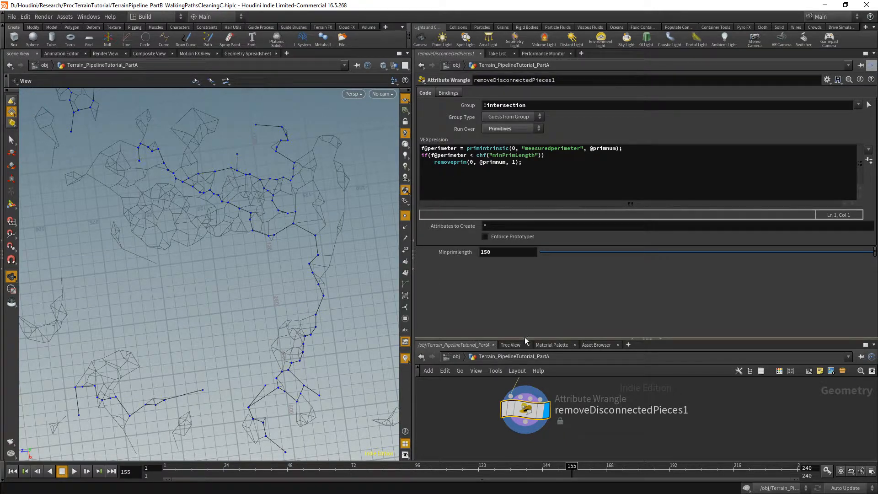
- Place polypath9 below removeDisconnectedPieces1, feed it from that wrangle and display its result
{"action": "left_click_drag", "start_coordinate": [526, 339], "coordinate": [526, 200]}
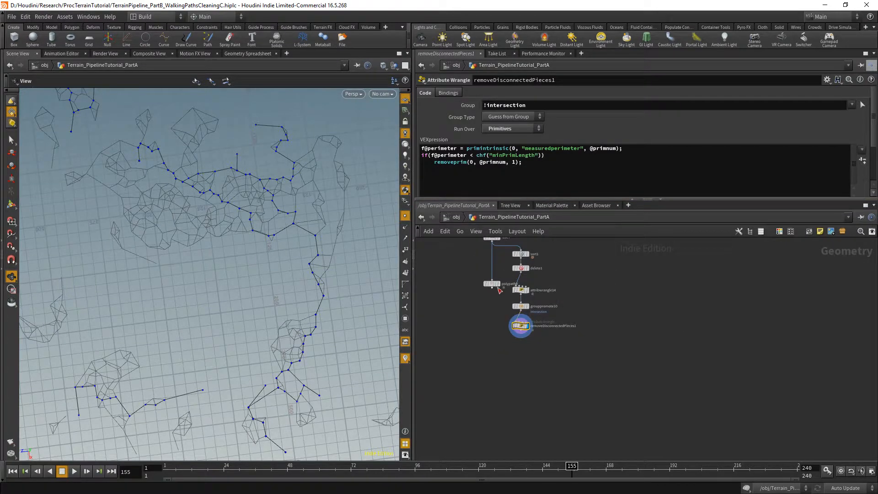
{"action": "left_click_drag", "start_coordinate": [482, 270], "coordinate": [499, 342]}
{"action": "scroll", "coordinate": [527, 326], "scroll_direction": "up", "scroll_amount": 3}
{"action": "left_click", "coordinate": [512, 352]}
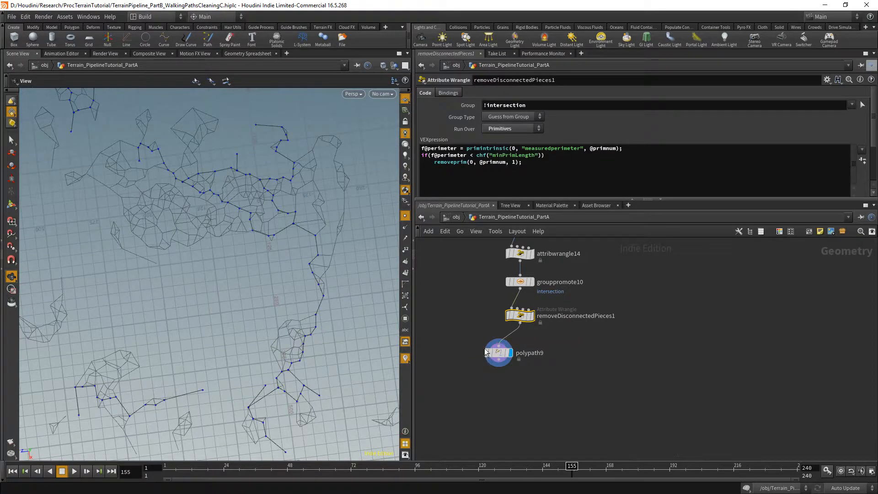
- Show primitive numbers in the 3D view to check how polypath9 joined the path segments
{"action": "left_click", "coordinate": [405, 273]}
{"action": "scroll", "coordinate": [306, 266], "scroll_direction": "up", "scroll_amount": 2}
{"action": "scroll", "coordinate": [298, 229], "scroll_direction": "up", "scroll_amount": 2}
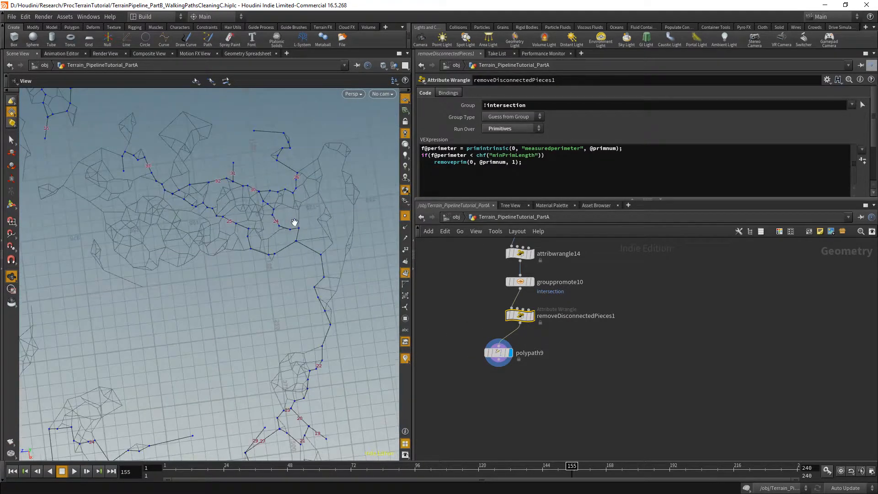
- Move the six-node chain from sort1 to polypath9 into line directly below fuse7
{"action": "scroll", "coordinate": [467, 369], "scroll_direction": "down", "scroll_amount": 4}
{"action": "left_click_drag", "start_coordinate": [528, 276], "coordinate": [528, 276]}
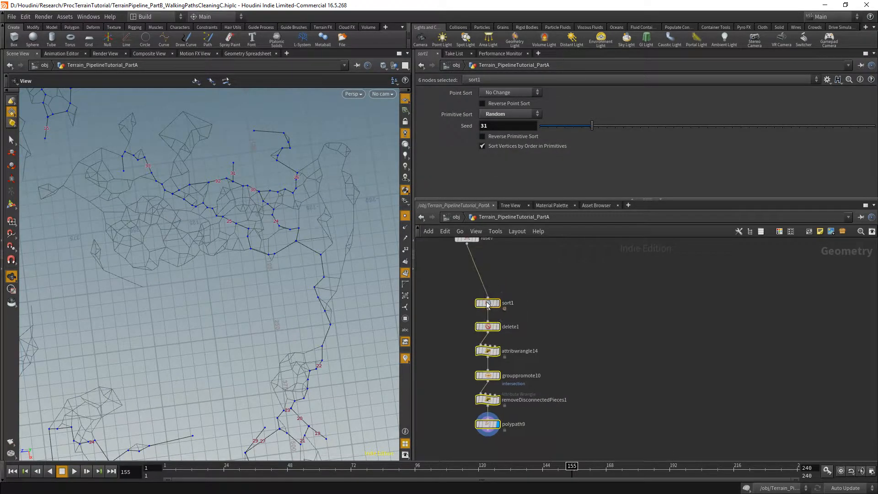
{"action": "scroll", "coordinate": [535, 288], "scroll_direction": "up", "scroll_amount": 3}
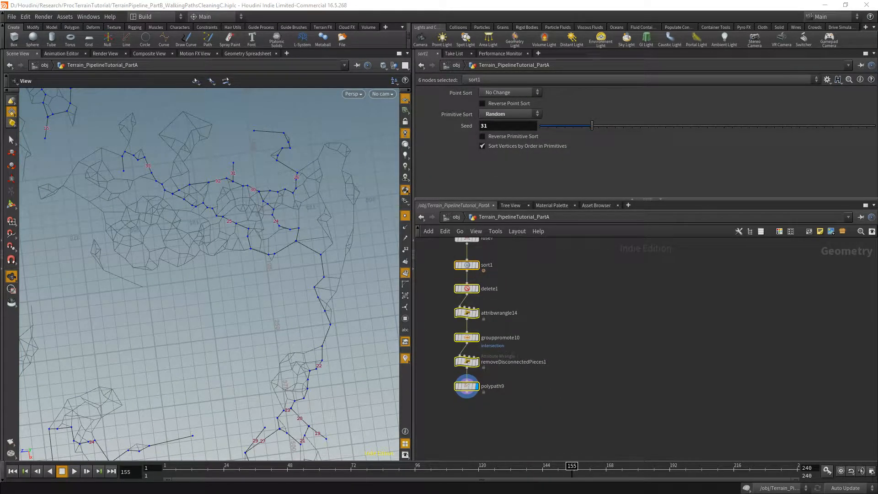
{"action": "scroll", "coordinate": [453, 420], "scroll_direction": "up", "scroll_amount": 3}
{"action": "left_click", "coordinate": [465, 408]}
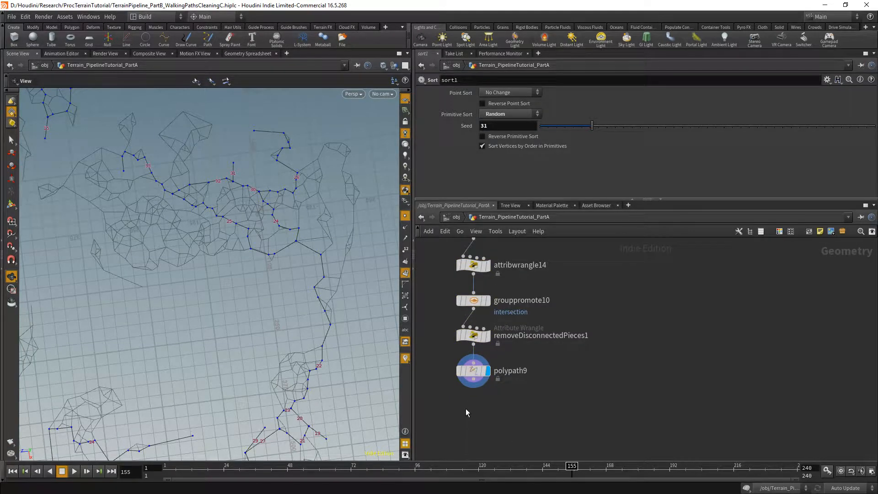
- Copy the remove2NeighPoints4 wrangle from the repeat loop and paste it below polypath9
{"action": "middle_click_drag", "start_coordinate": [525, 352], "coordinate": [544, 319]}
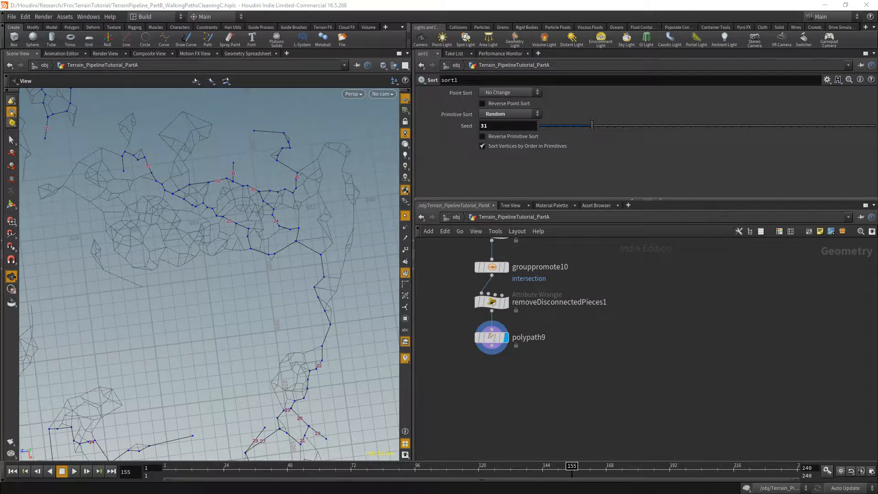
{"action": "middle_click_drag", "start_coordinate": [471, 311], "coordinate": [532, 424]}
{"action": "scroll", "coordinate": [531, 424], "scroll_direction": "down", "scroll_amount": 2}
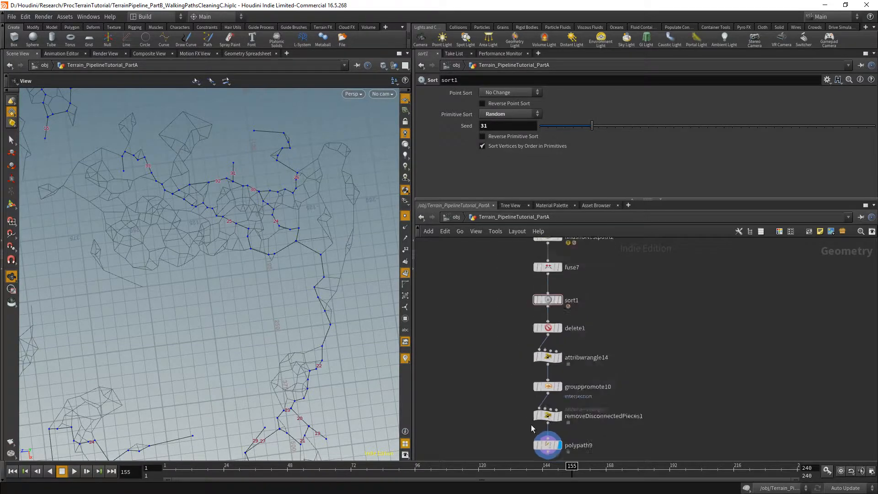
{"action": "middle_click_drag", "start_coordinate": [507, 363], "coordinate": [504, 416]}
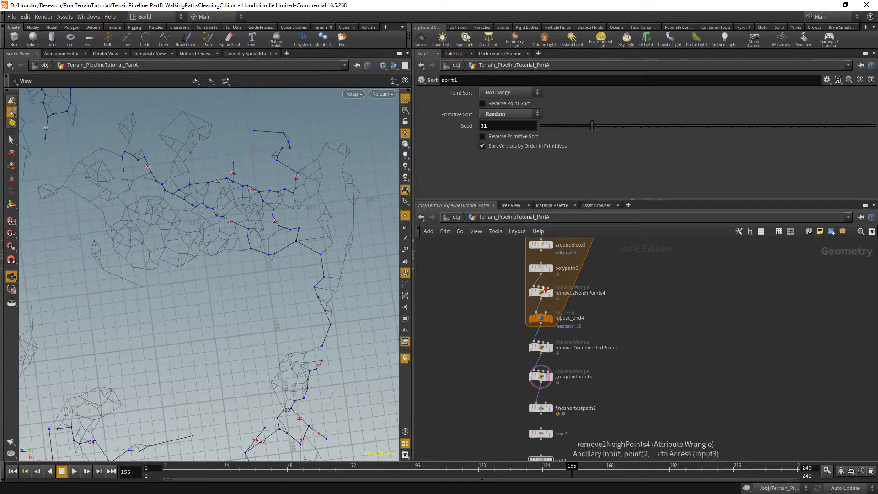
{"action": "left_click", "coordinate": [541, 293]}
{"action": "key", "text": "ctrl+c"}
{"action": "middle_click_drag", "start_coordinate": [594, 456], "coordinate": [582, 245]}
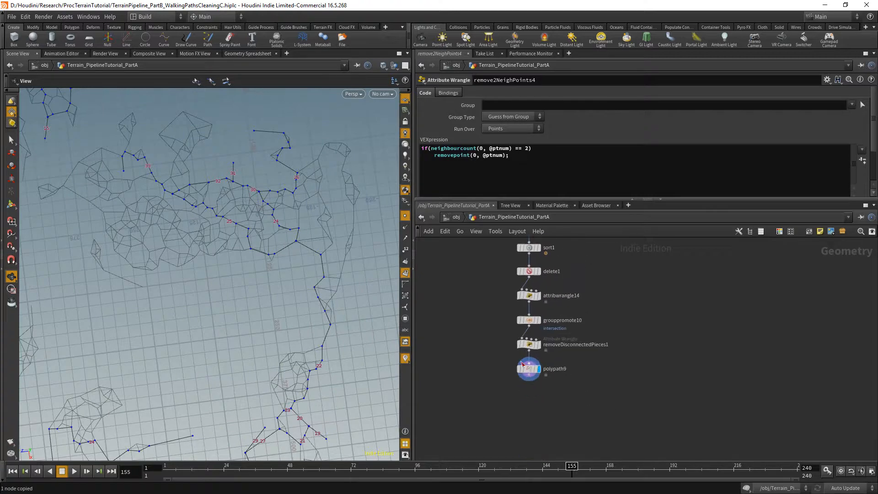
{"action": "scroll", "coordinate": [520, 366], "scroll_direction": "up", "scroll_amount": 3}
{"action": "key", "text": "ctrl+v"}
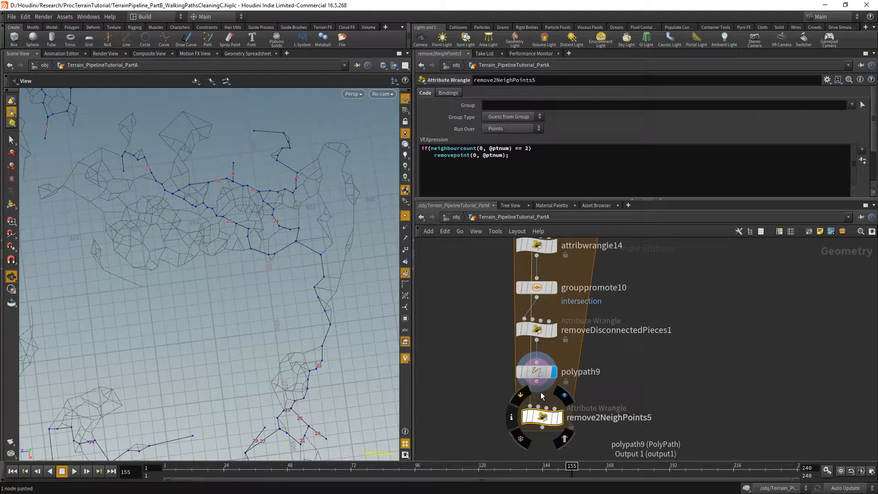
- Connect polypath9 to the first input of the pasted remove2NeighPoints5 wrangle and display the simplified paths
{"action": "left_click", "coordinate": [538, 380]}
{"action": "left_click", "coordinate": [537, 381]}
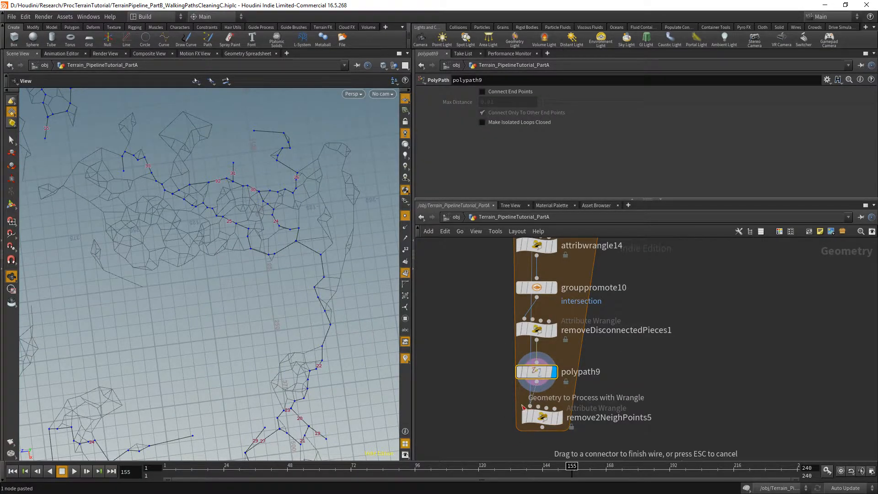
{"action": "left_click", "coordinate": [530, 405]}
{"action": "left_click_drag", "start_coordinate": [561, 420], "coordinate": [555, 422]}
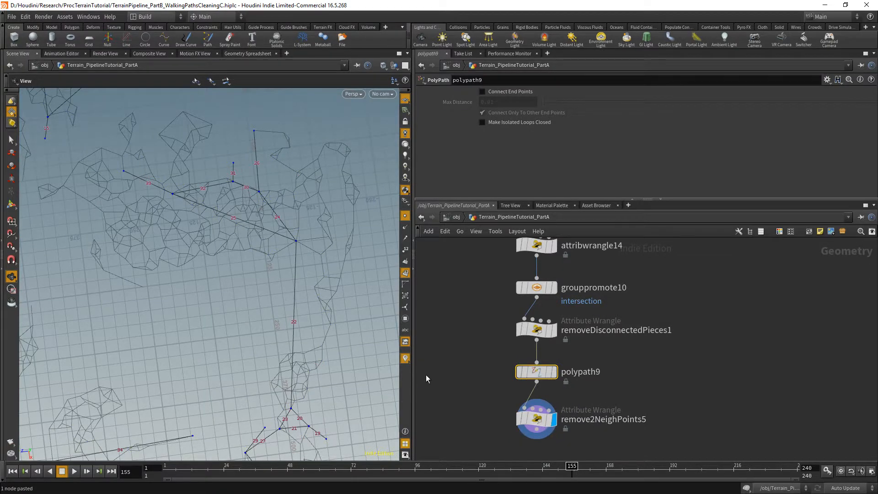
{"action": "scroll", "coordinate": [311, 262], "scroll_direction": "down", "scroll_amount": 5}
{"action": "scroll", "coordinate": [300, 294], "scroll_direction": "up", "scroll_amount": 3}
{"action": "middle_click_drag", "start_coordinate": [209, 191], "coordinate": [214, 278]}
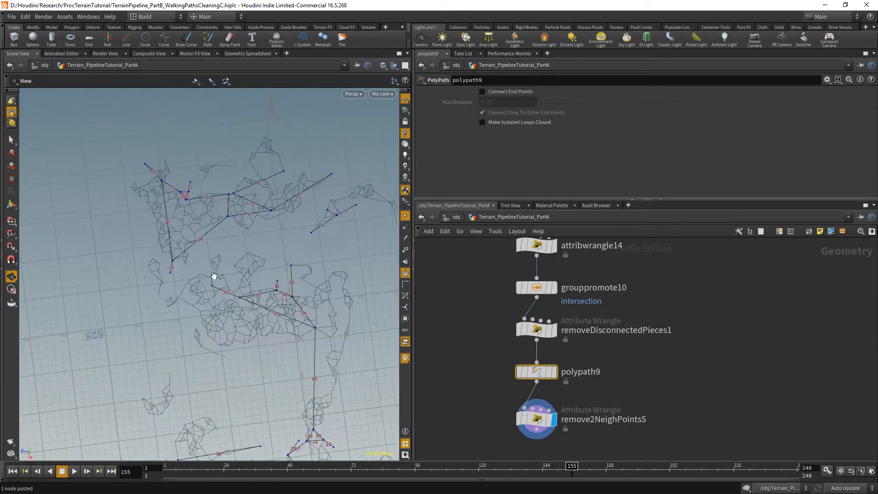
{"action": "scroll", "coordinate": [190, 259], "scroll_direction": "up", "scroll_amount": 2}
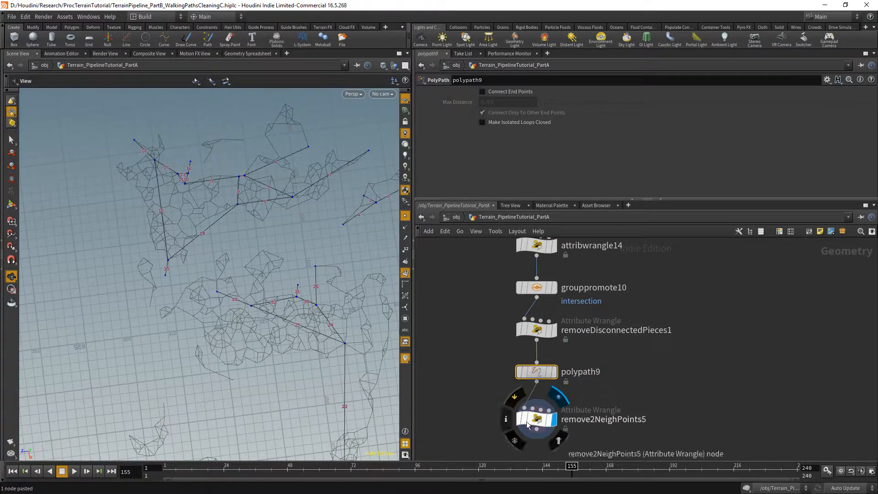
- Add a Fuse node directly below the remove2NeighPoints5 wrangle, connect it to the wrangle's output and display its result
{"action": "middle_click_drag", "start_coordinate": [526, 422], "coordinate": [495, 348]}
{"action": "left_click", "coordinate": [520, 365]}
{"action": "key", "text": "Tab"}
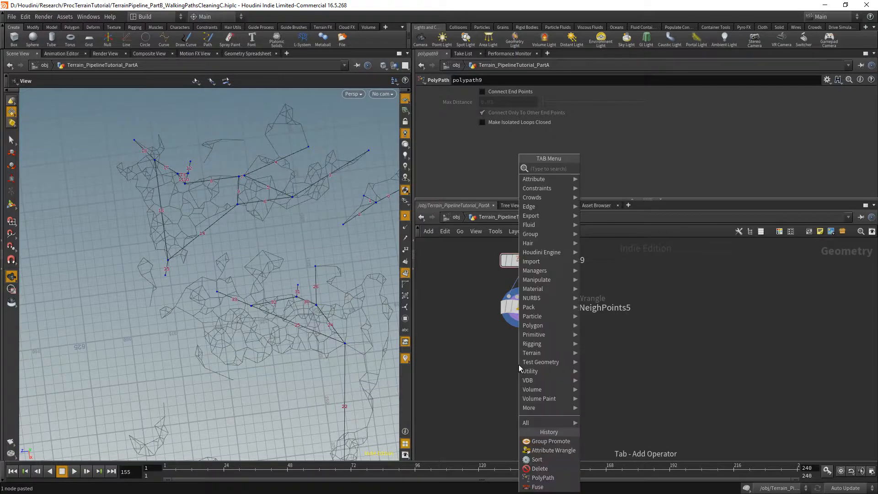
{"action": "type", "text": "fu"}
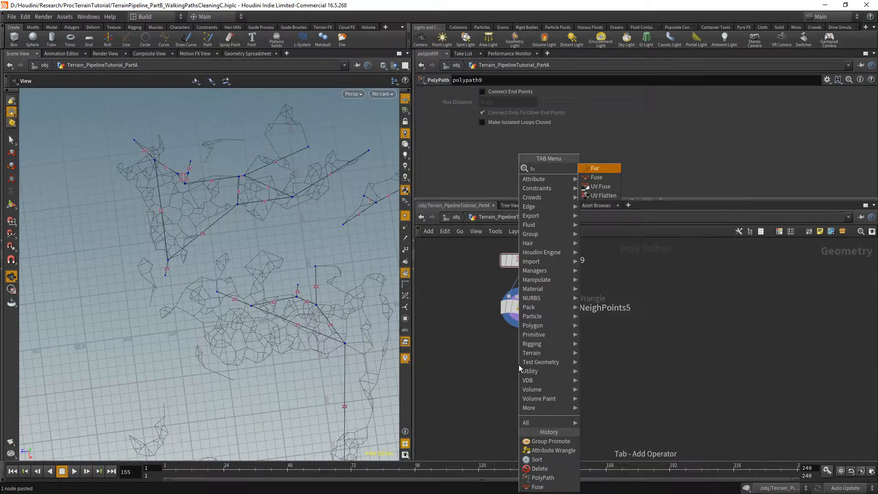
{"action": "key", "text": "Down"}
{"action": "key", "text": "Return"}
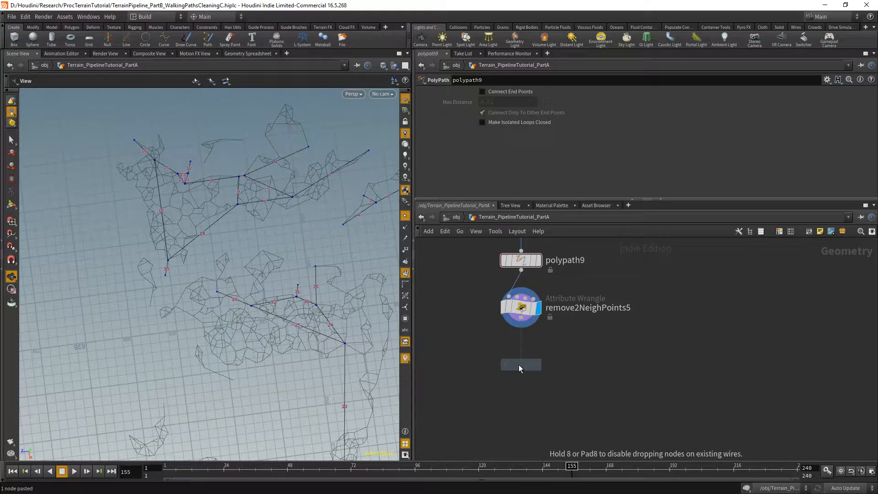
{"action": "left_click", "coordinate": [519, 364]}
{"action": "left_click", "coordinate": [521, 317]}
{"action": "left_click", "coordinate": [522, 355]}
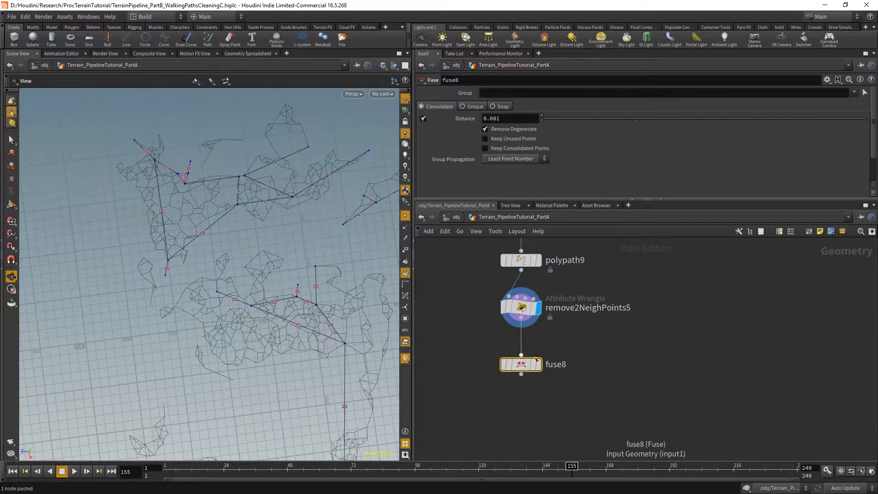
{"action": "left_click", "coordinate": [539, 365]}
{"action": "left_click_drag", "start_coordinate": [522, 367], "coordinate": [522, 356]}
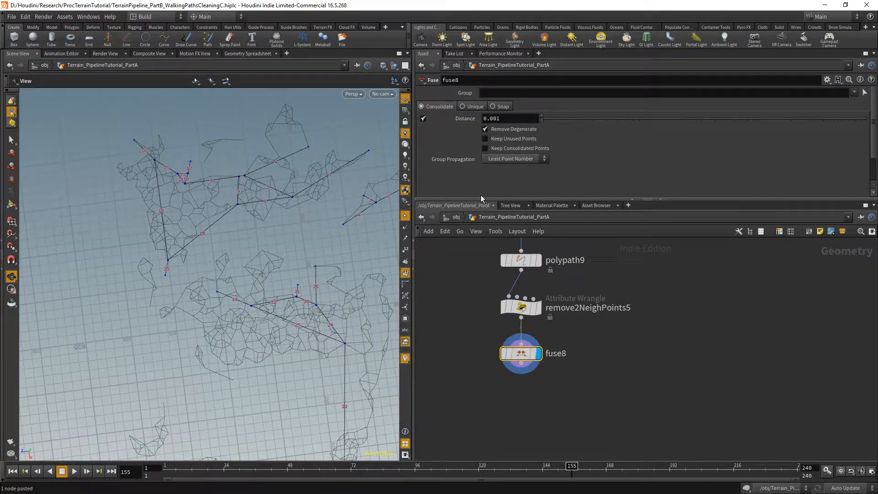
- Set the fuse8 node to Unique and show point numbers in the 3D view
{"action": "left_click", "coordinate": [468, 107]}
{"action": "middle_click_drag", "start_coordinate": [347, 307], "coordinate": [299, 247]}
{"action": "right_click_drag", "start_coordinate": [300, 247], "coordinate": [271, 244]}
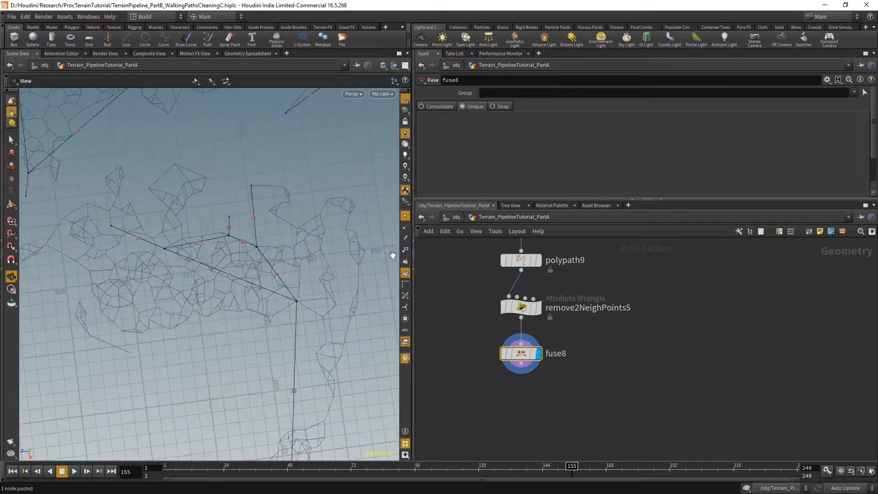
{"action": "left_click", "coordinate": [405, 250]}
{"action": "right_click_drag", "start_coordinate": [185, 264], "coordinate": [132, 255]}
{"action": "scroll", "coordinate": [129, 253], "scroll_direction": "up", "scroll_amount": 3}
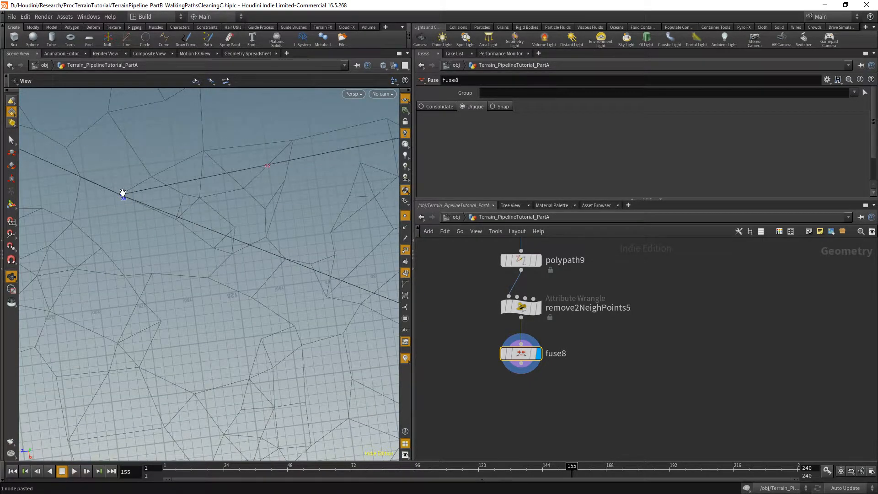
- Examine the point numbers at the ends and intersections of the separated path segments in the 3D view
{"action": "middle_click_drag", "start_coordinate": [263, 182], "coordinate": [166, 235]}
{"action": "scroll", "coordinate": [167, 235], "scroll_direction": "down", "scroll_amount": 2}
{"action": "middle_click_drag", "start_coordinate": [124, 282], "coordinate": [167, 275]}
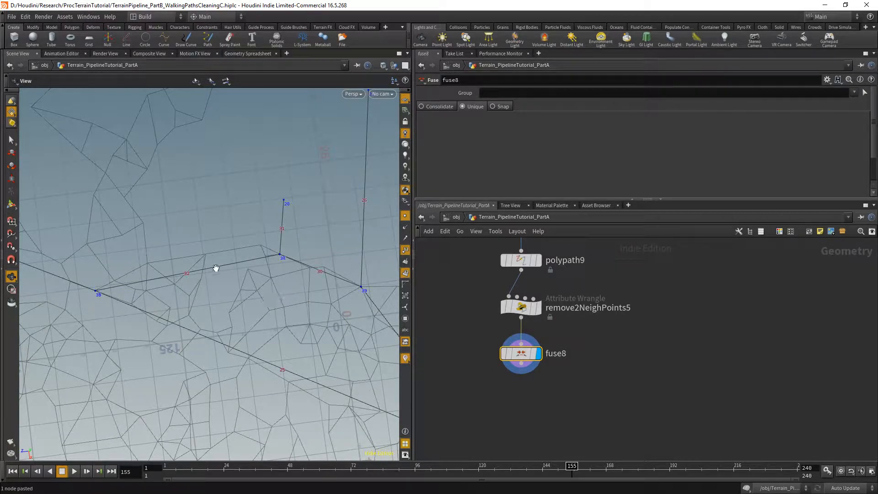
{"action": "scroll", "coordinate": [216, 268], "scroll_direction": "down", "scroll_amount": 5}
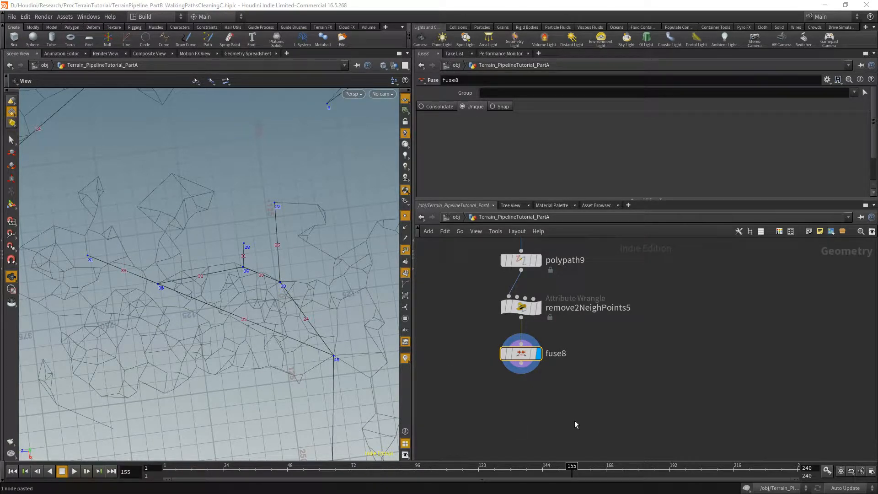
{"action": "scroll", "coordinate": [273, 330], "scroll_direction": "down", "scroll_amount": 5}
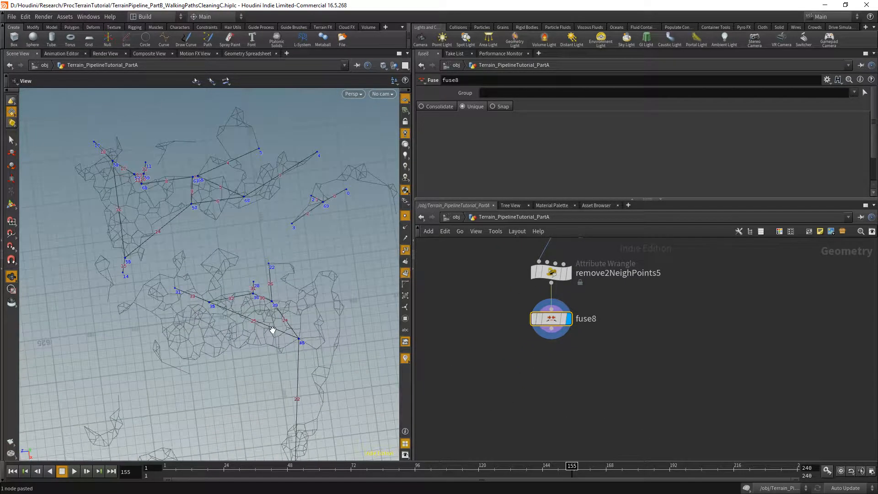
{"action": "scroll", "coordinate": [226, 315], "scroll_direction": "up", "scroll_amount": 5}
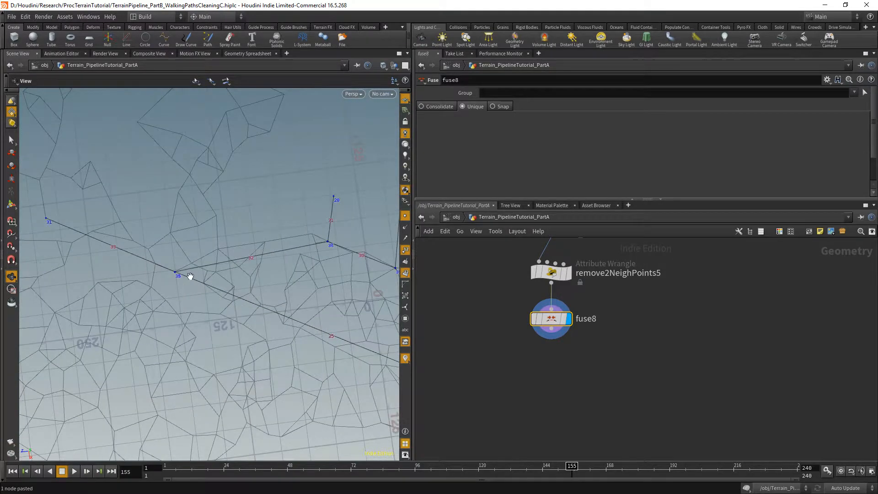
{"action": "scroll", "coordinate": [191, 276], "scroll_direction": "up", "scroll_amount": 3}
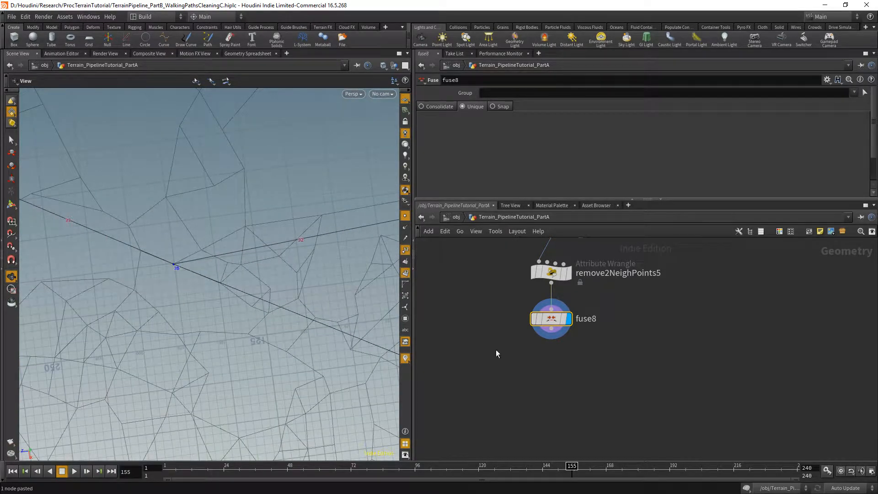
{"action": "scroll", "coordinate": [231, 340], "scroll_direction": "down", "scroll_amount": 4}
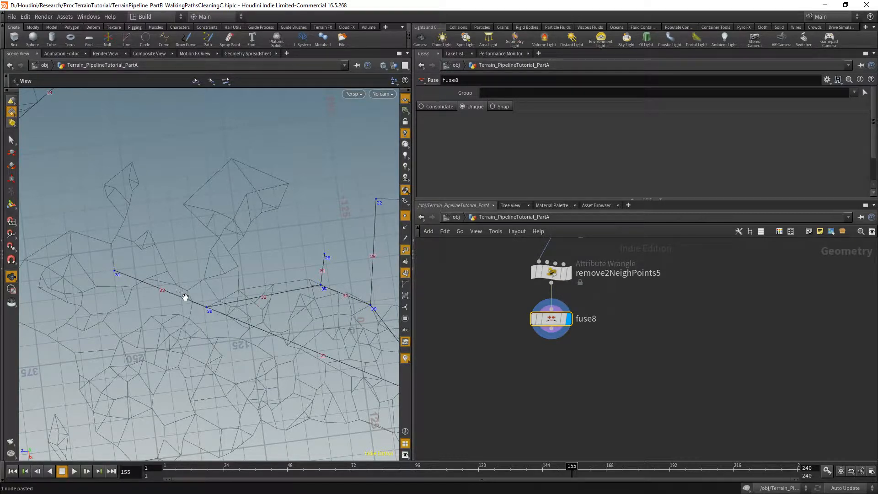
- Add a Find Shortest Path node below fuse8 and set its Output Paths to From each start to corresponding end
{"action": "left_click", "coordinate": [570, 409]}
{"action": "key", "text": "Tab"}
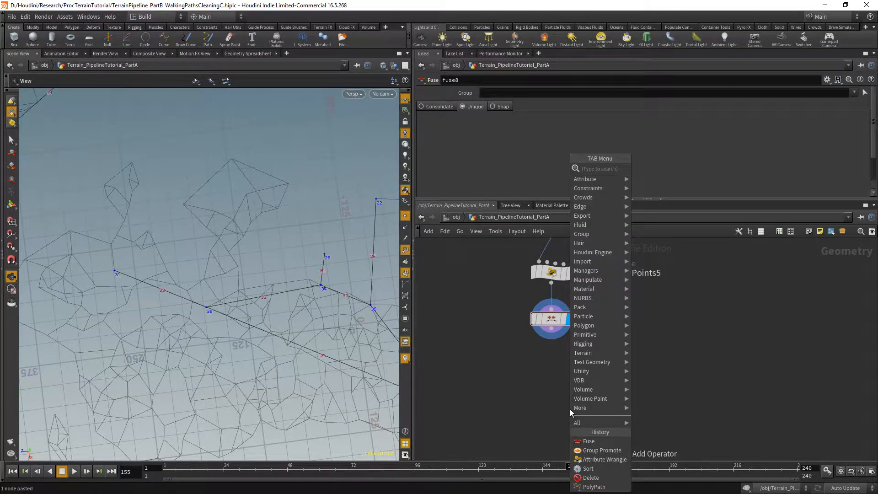
{"action": "type", "text": "find"}
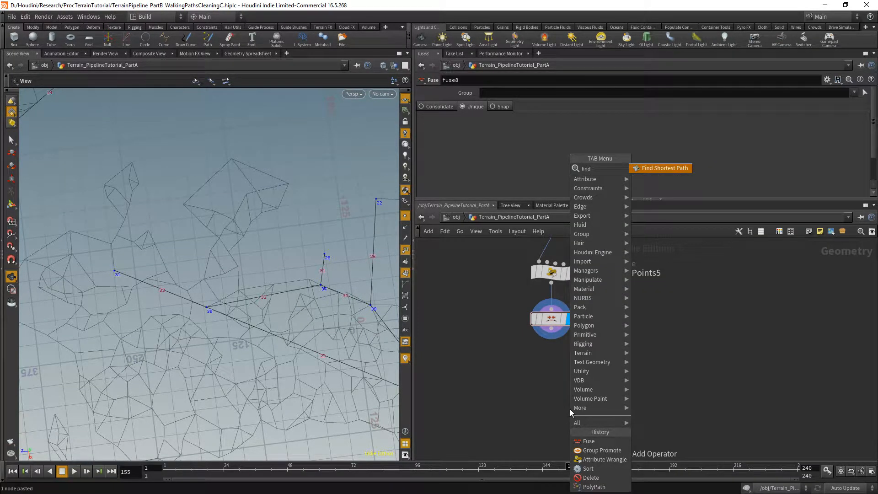
{"action": "key", "text": "Return"}
{"action": "left_click", "coordinate": [540, 400]}
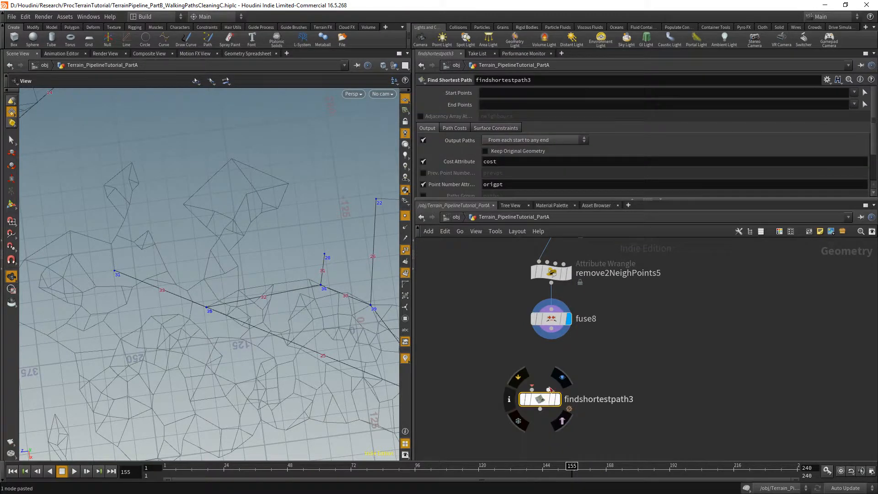
{"action": "left_click", "coordinate": [532, 137]}
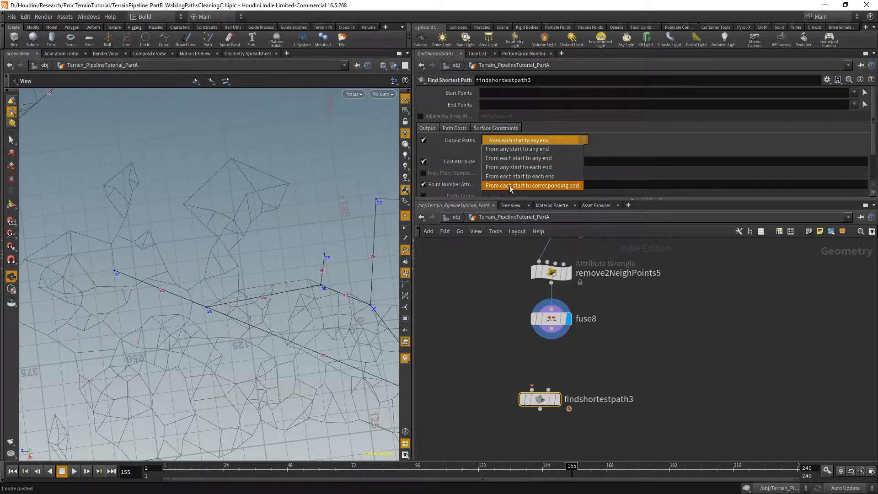
{"action": "left_click", "coordinate": [525, 188]}
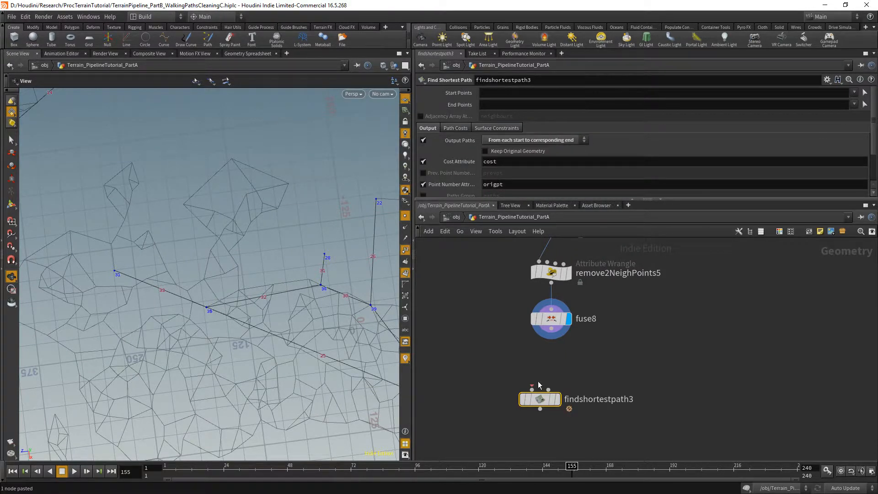
{"action": "left_click_drag", "start_coordinate": [543, 402], "coordinate": [555, 395]}
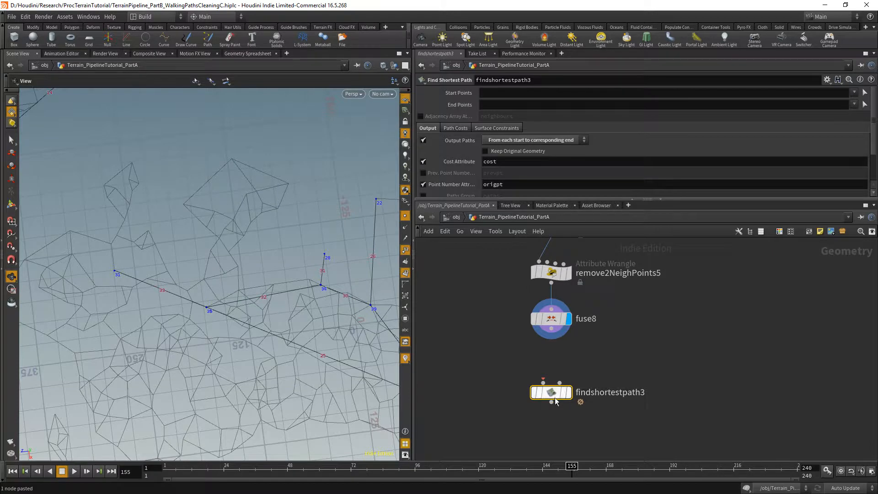
- Examine the Start Points and End Points parameters of findshortestpath3 alongside the numbered path points in the 3D view
{"action": "left_click", "coordinate": [499, 94]}
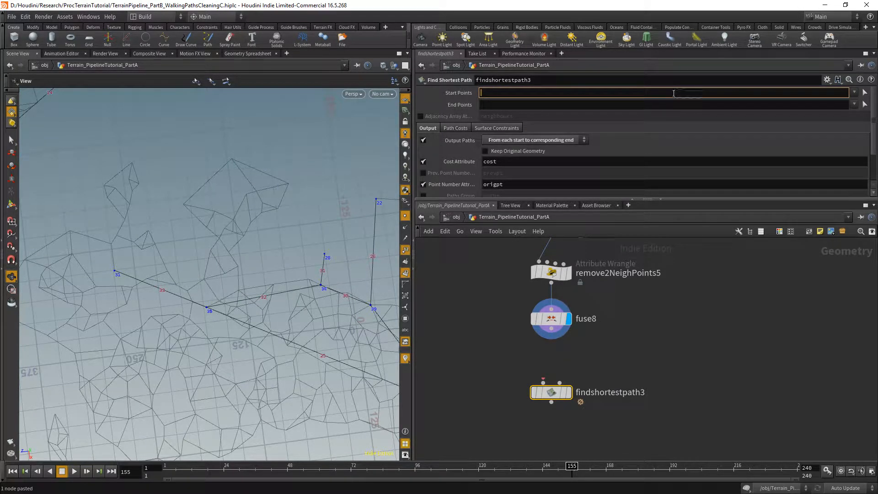
{"action": "left_click", "coordinate": [494, 106]}
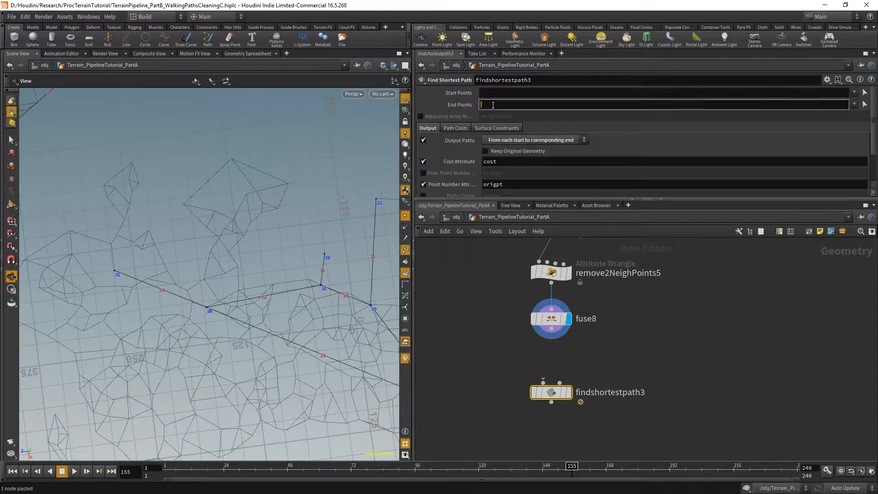
{"action": "middle_click_drag", "start_coordinate": [502, 417], "coordinate": [491, 382]}
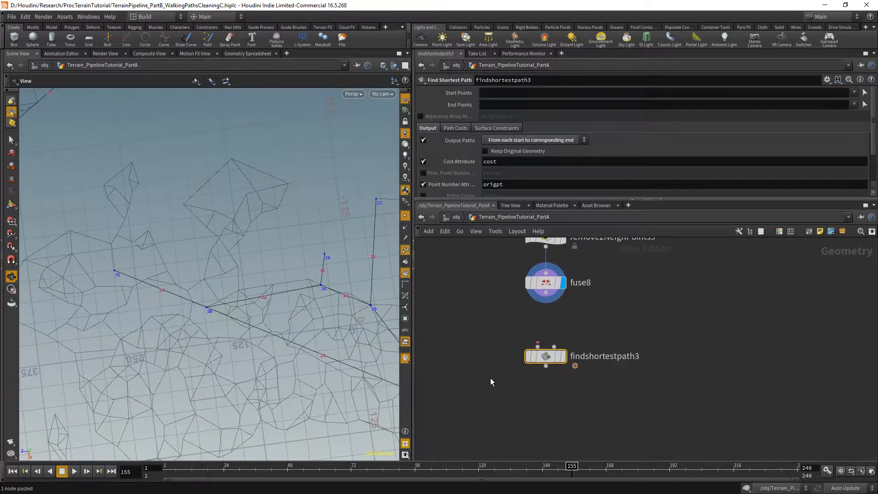
{"action": "left_click", "coordinate": [485, 94]}
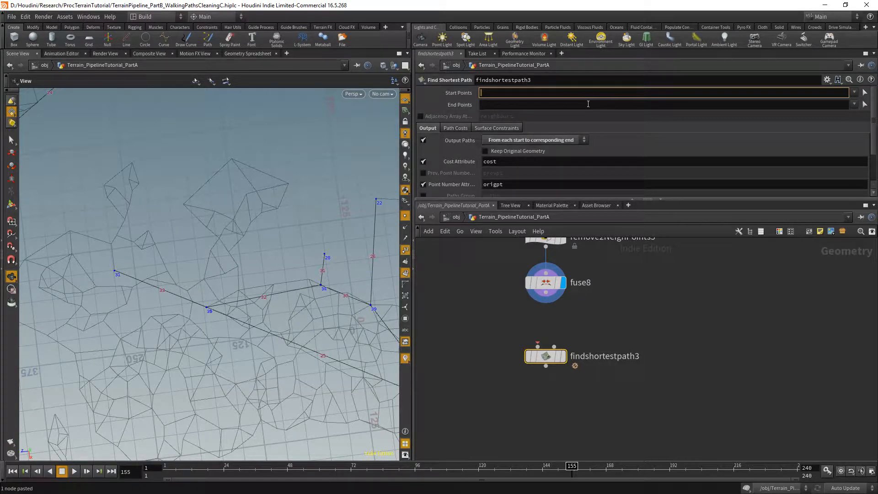
{"action": "scroll", "coordinate": [131, 291], "scroll_direction": "up", "scroll_amount": 2}
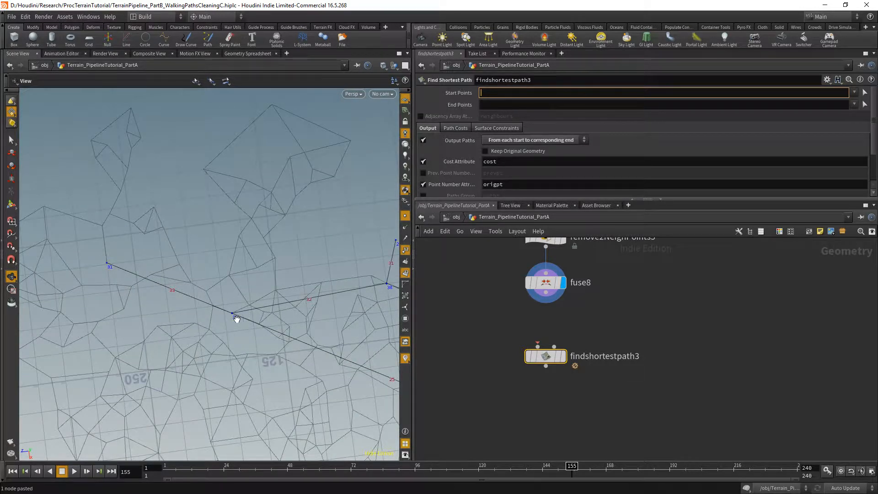
{"action": "scroll", "coordinate": [237, 318], "scroll_direction": "down", "scroll_amount": 3}
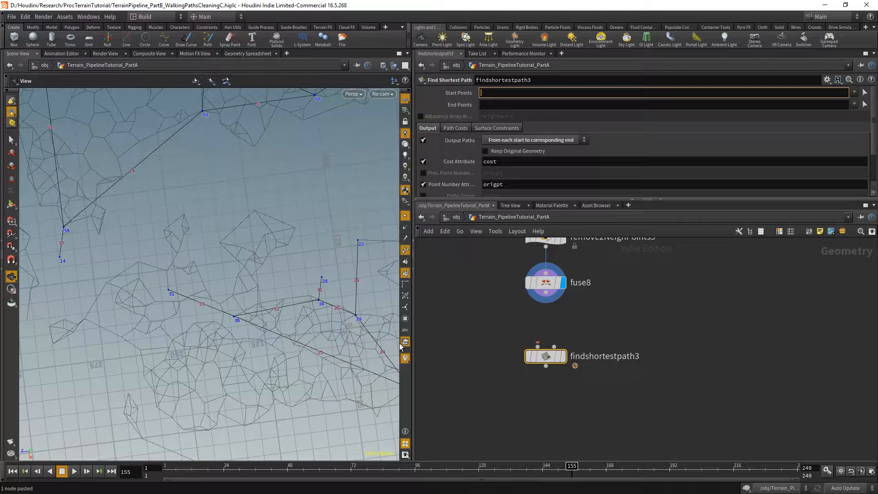
{"action": "scroll", "coordinate": [526, 349], "scroll_direction": "down", "scroll_amount": 4}
{"action": "scroll", "coordinate": [517, 345], "scroll_direction": "up", "scroll_amount": 3}
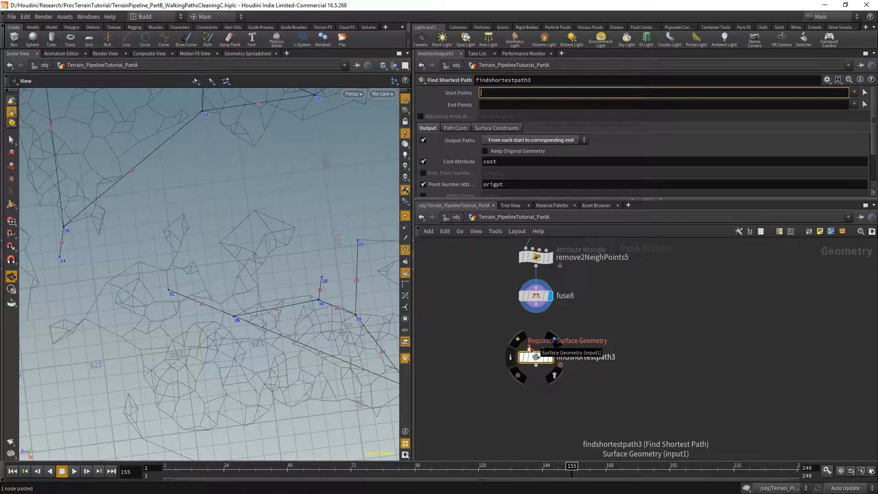
- Display the compile_end1 terrain mesh and hide the point markers, point numbers and primitive numbers
{"action": "middle_click_drag", "start_coordinate": [516, 348], "coordinate": [491, 361]}
{"action": "scroll", "coordinate": [492, 361], "scroll_direction": "down", "scroll_amount": 8}
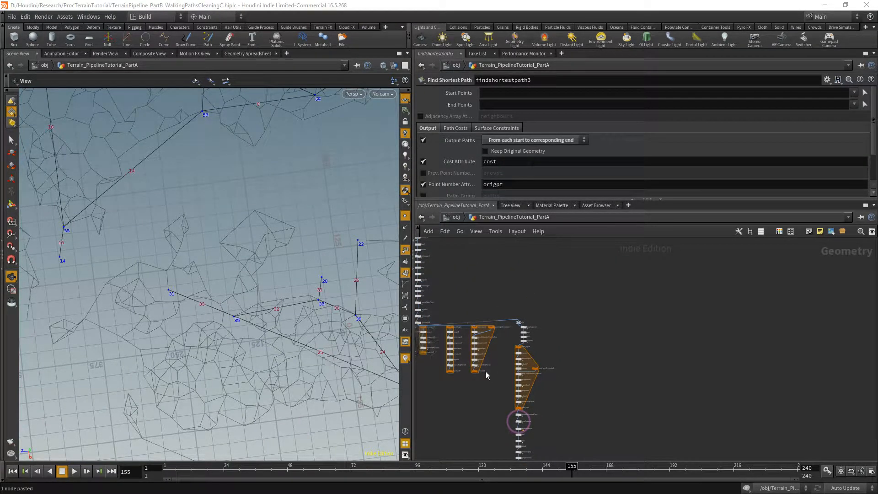
{"action": "middle_click_drag", "start_coordinate": [519, 421], "coordinate": [530, 344]}
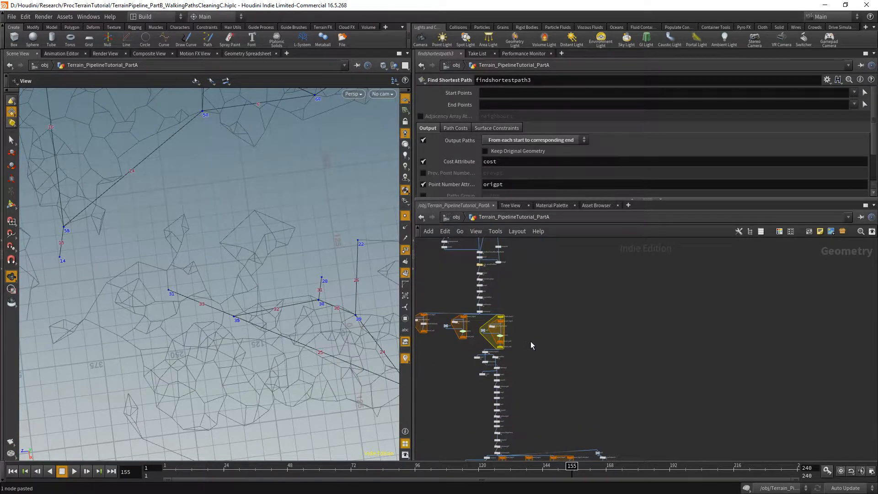
{"action": "scroll", "coordinate": [529, 341], "scroll_direction": "up", "scroll_amount": 6}
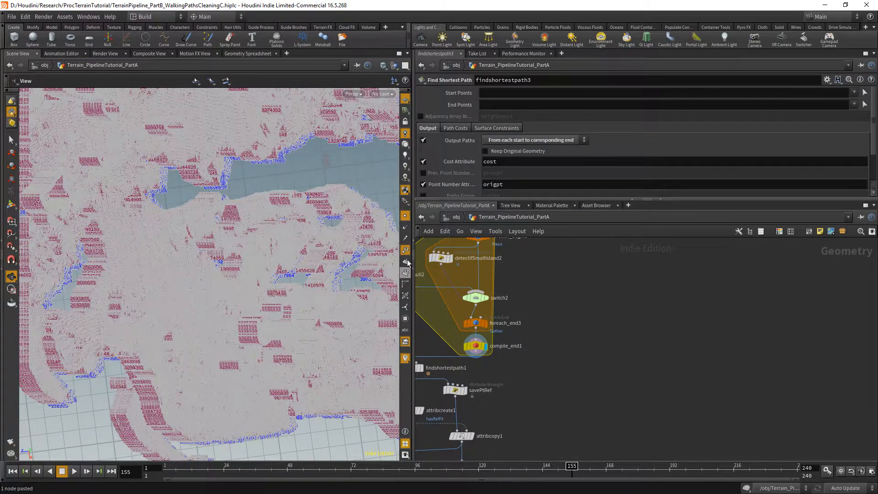
{"action": "left_click", "coordinate": [405, 272]}
{"action": "left_click", "coordinate": [406, 190]}
{"action": "scroll", "coordinate": [206, 316], "scroll_direction": "up", "scroll_amount": 10}
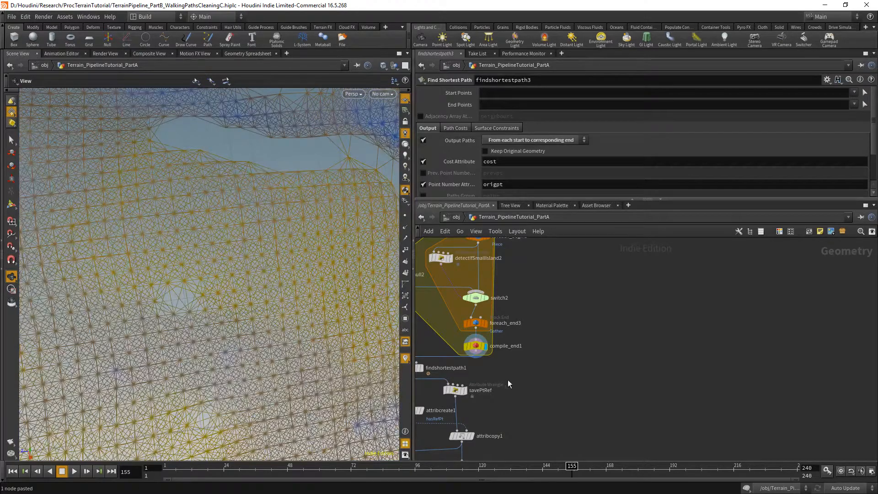
- Wire the compile_end1 terrain output through routing dots into the first input of findshortestpath3
{"action": "scroll", "coordinate": [508, 384], "scroll_direction": "down", "scroll_amount": 5}
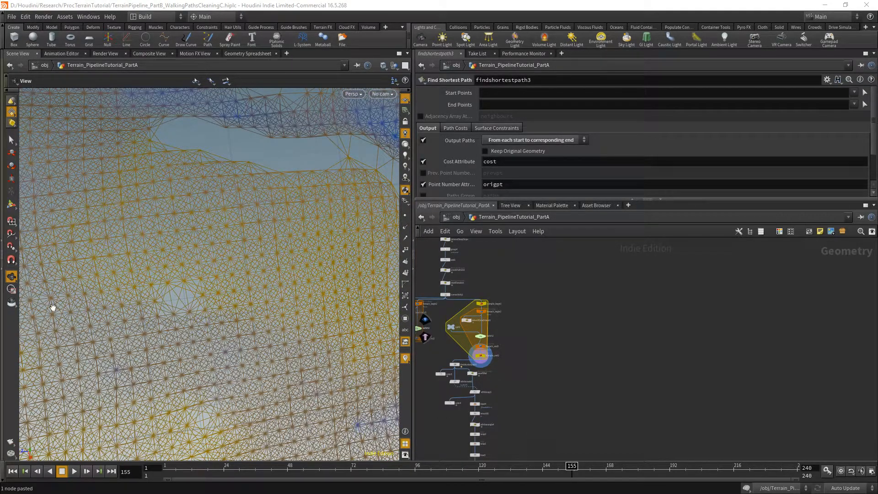
{"action": "scroll", "coordinate": [523, 334], "scroll_direction": "up", "scroll_amount": 5}
{"action": "left_click", "coordinate": [487, 297]}
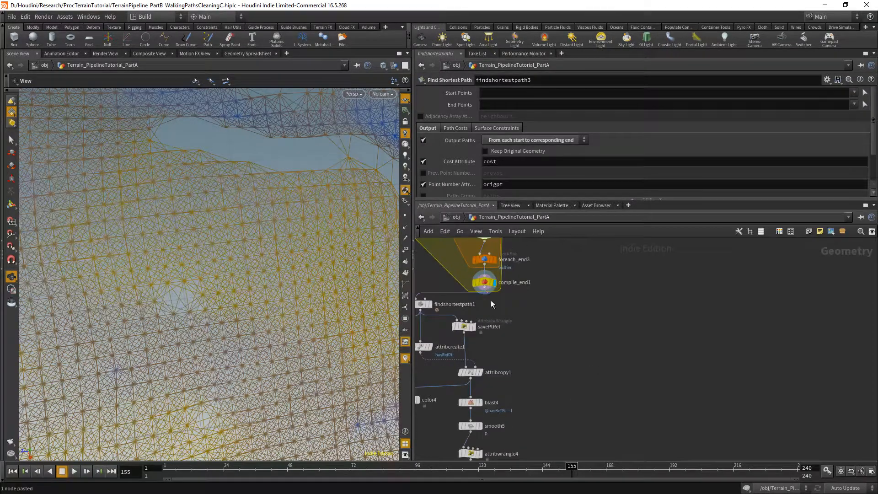
{"action": "scroll", "coordinate": [581, 360], "scroll_direction": "down", "scroll_amount": 5}
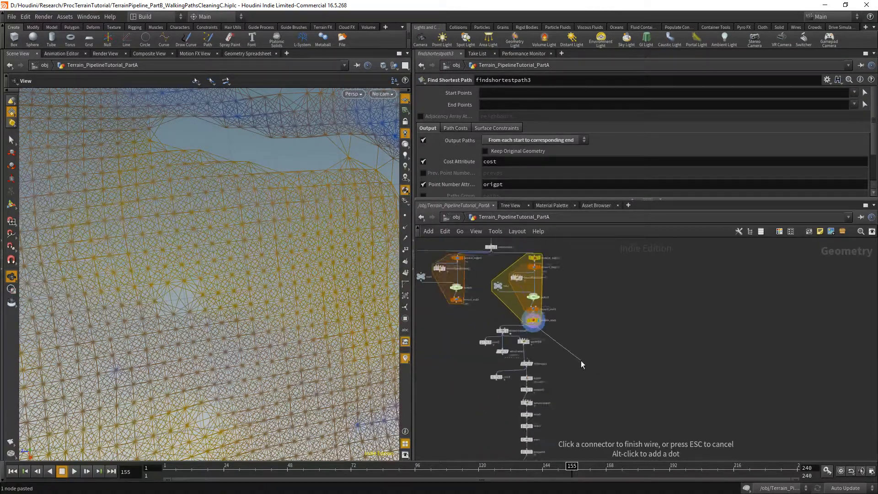
{"action": "left_click", "coordinate": [569, 290], "text": "alt"}
{"action": "scroll", "coordinate": [575, 357], "scroll_direction": "up", "scroll_amount": 5}
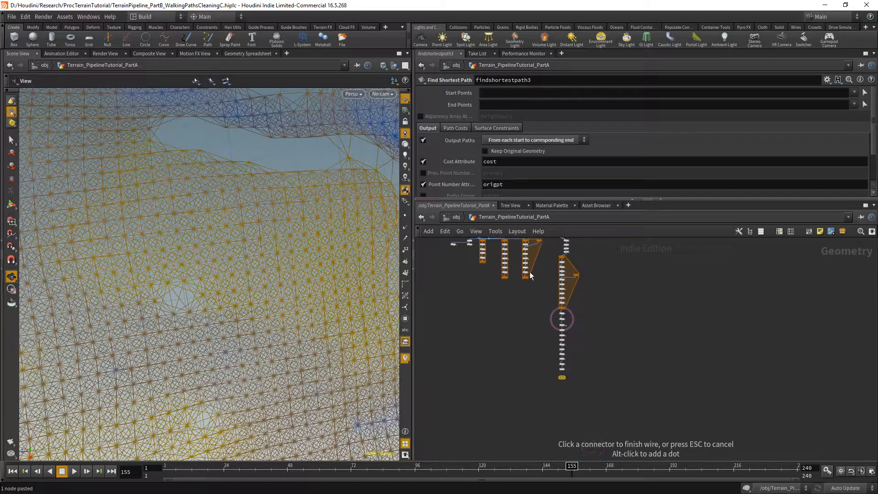
{"action": "left_click", "coordinate": [553, 389], "text": "alt"}
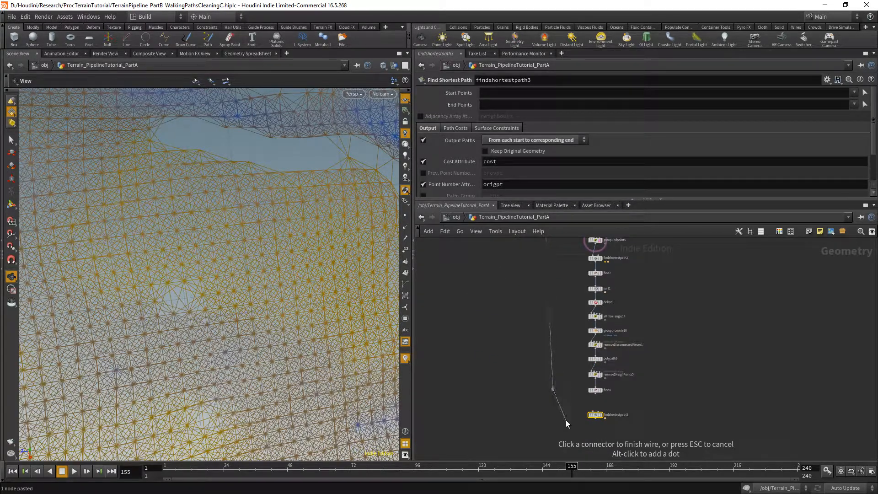
{"action": "middle_click_drag", "start_coordinate": [564, 420], "coordinate": [526, 358]}
{"action": "right_click_drag", "start_coordinate": [526, 359], "coordinate": [531, 349]}
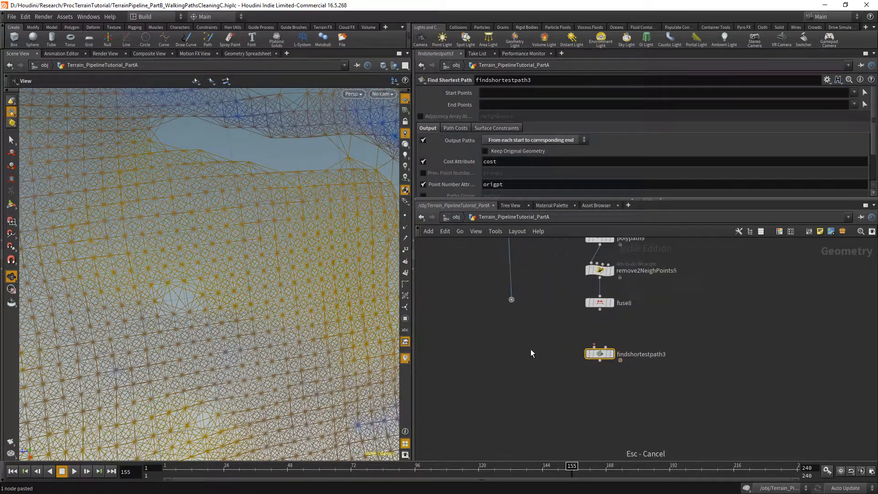
{"action": "left_click", "coordinate": [512, 306]}
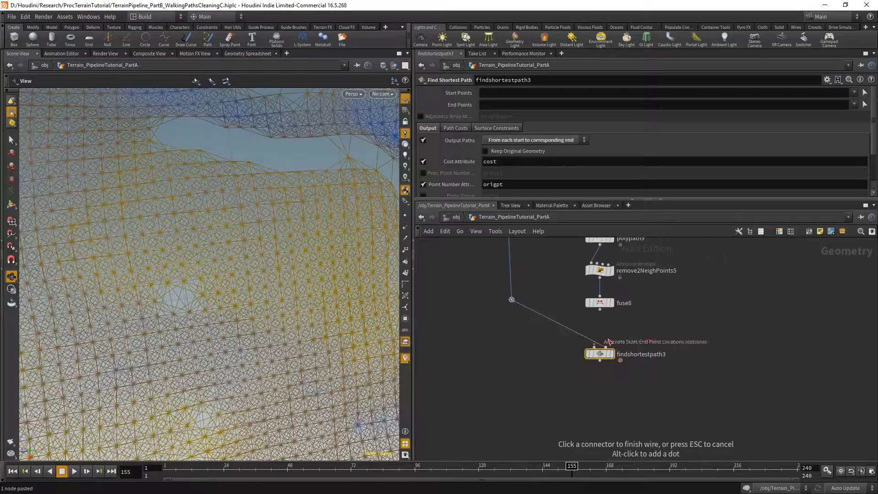
{"action": "left_click", "coordinate": [588, 351]}
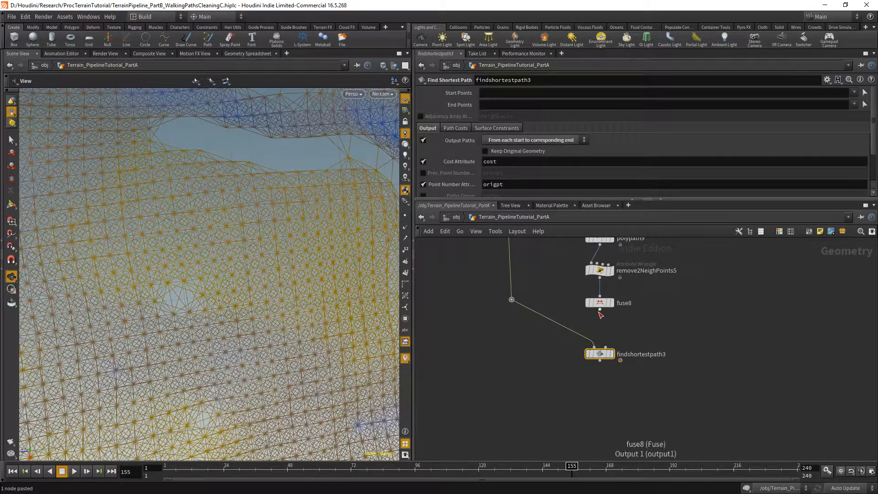
- Move findshortestpath3 farther down, add an Attribute Wrangle directly below fuse8, and display the wrangle
{"action": "left_click_drag", "start_coordinate": [600, 354], "coordinate": [581, 410]}
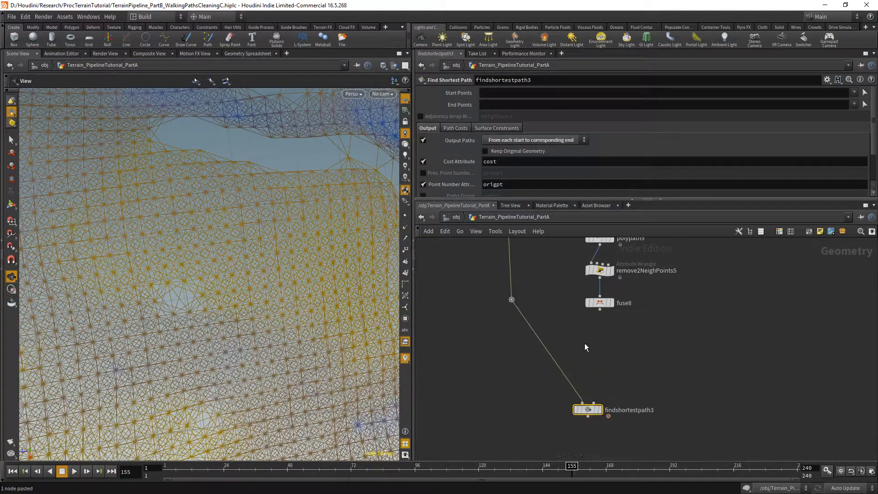
{"action": "key", "text": "Tab"}
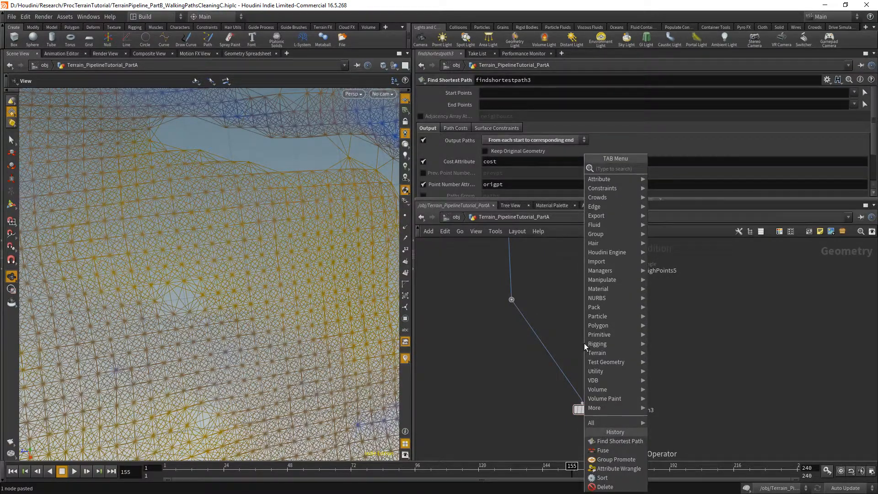
{"action": "type", "text": "wra"}
{"action": "key", "text": "Return"}
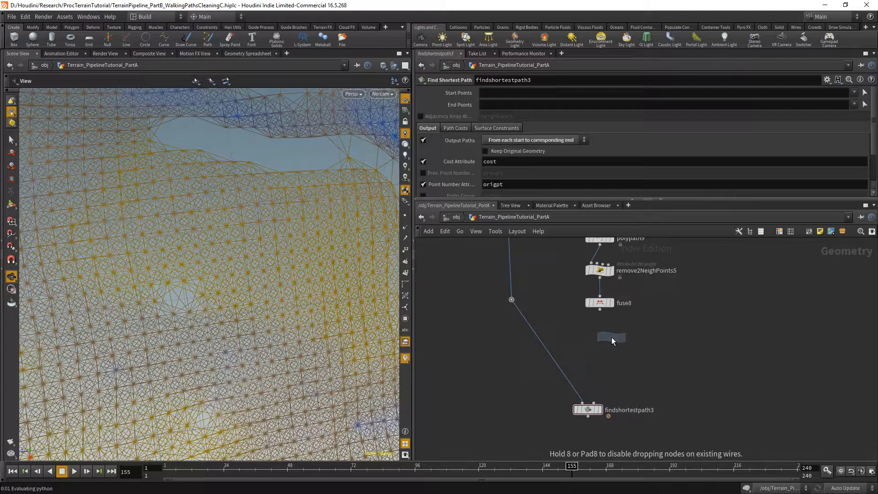
{"action": "left_click", "coordinate": [598, 332]}
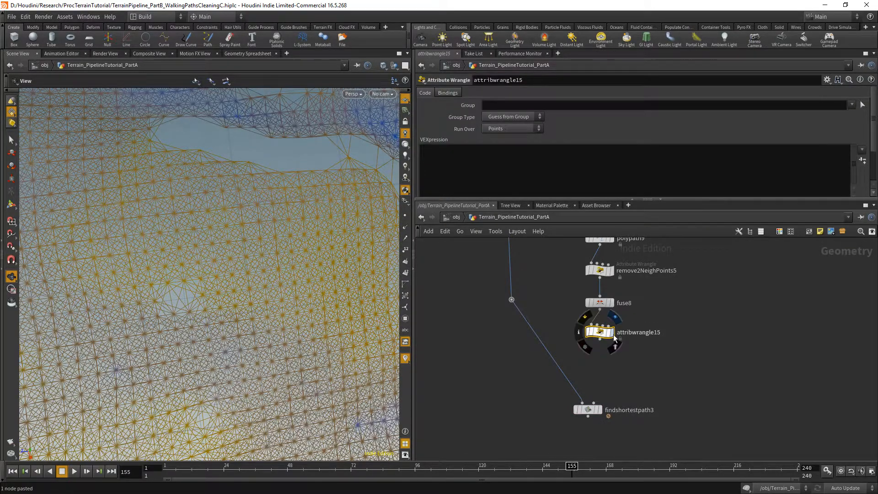
{"action": "left_click", "coordinate": [614, 334]}
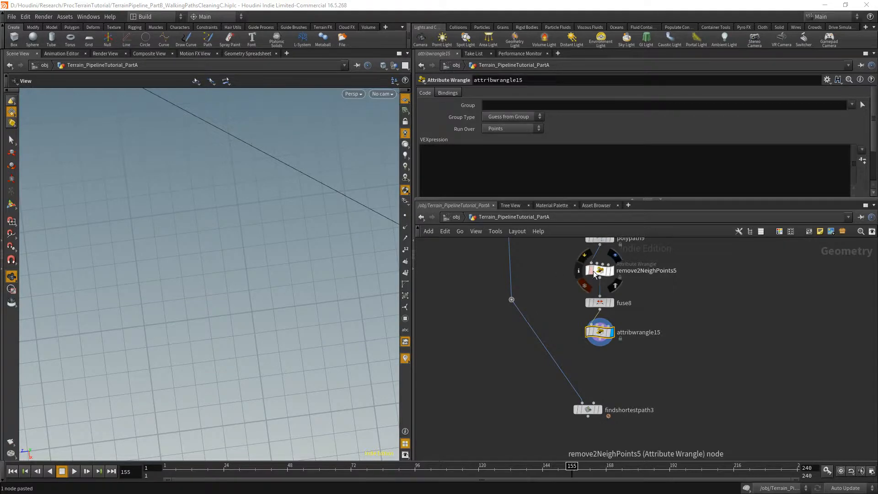
- Find the upstream removeDisconnectedPieces wrangle containing the primpoints array and copy its entire VEX code
{"action": "middle_click_drag", "start_coordinate": [562, 256], "coordinate": [510, 353]}
{"action": "left_click", "coordinate": [531, 288]}
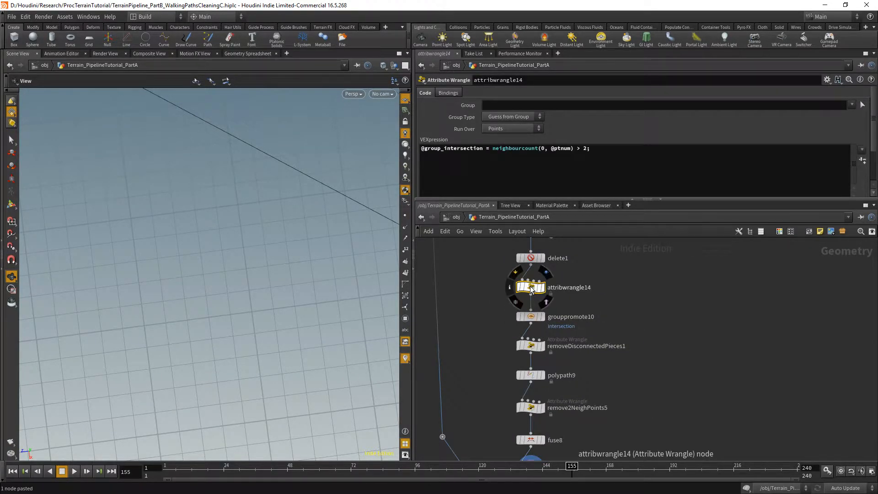
{"action": "left_click", "coordinate": [530, 347]}
{"action": "middle_click_drag", "start_coordinate": [502, 279], "coordinate": [505, 398]}
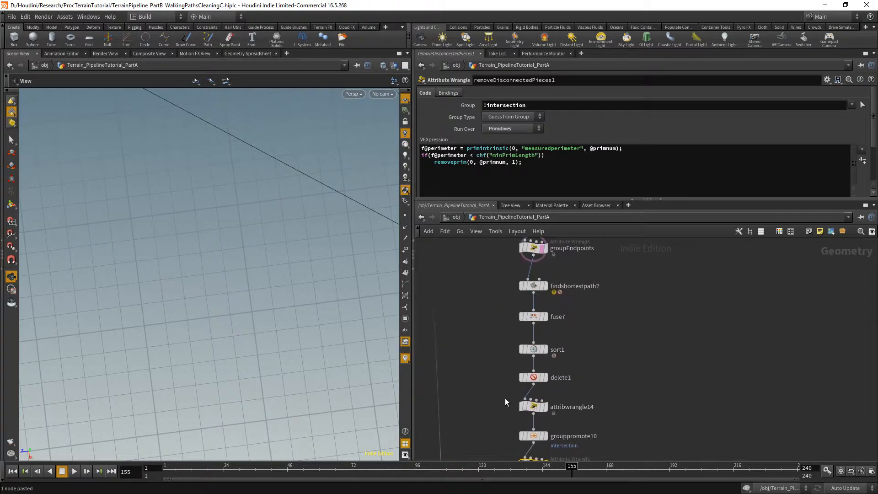
{"action": "middle_click_drag", "start_coordinate": [540, 281], "coordinate": [536, 378]}
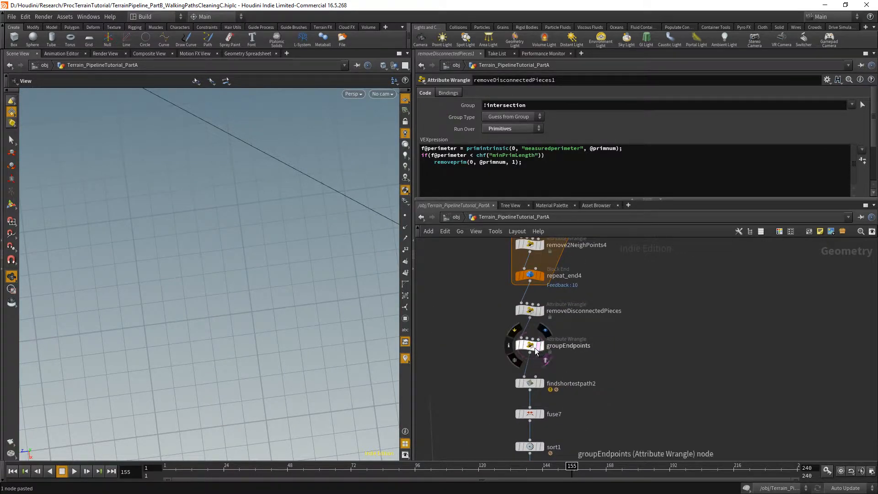
{"action": "left_click", "coordinate": [534, 347]}
{"action": "left_click", "coordinate": [531, 310]}
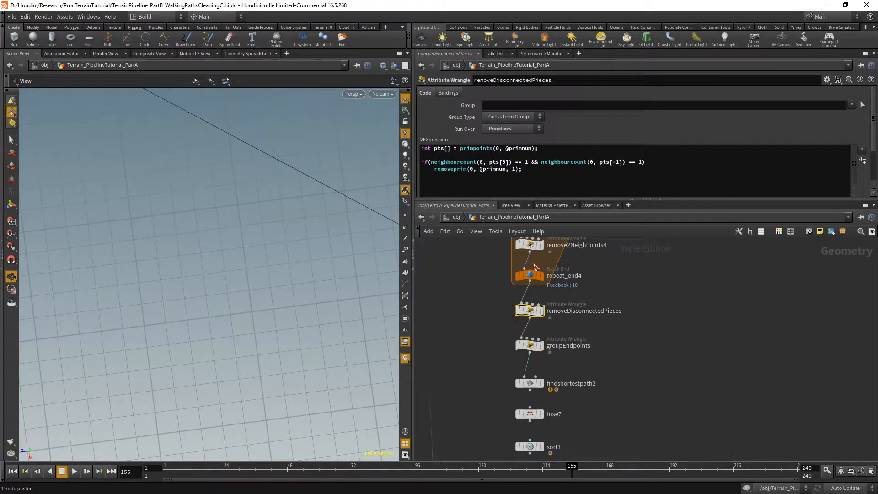
{"action": "left_click", "coordinate": [461, 148]}
{"action": "key", "text": "ctrl+a"}
{"action": "key", "text": "ctrl+c"}
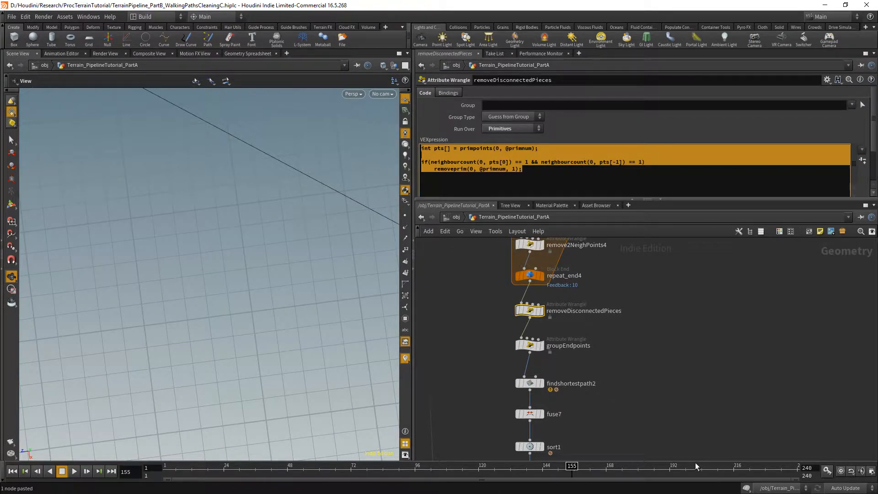
{"action": "middle_click_drag", "start_coordinate": [614, 439], "coordinate": [583, 241]}
{"action": "scroll", "coordinate": [538, 353], "scroll_direction": "up", "scroll_amount": 3}
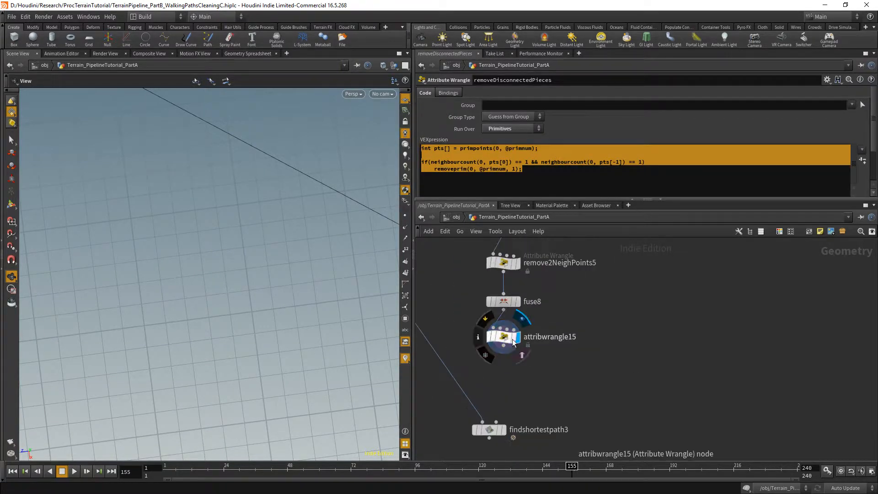
{"action": "left_click", "coordinate": [503, 336]}
{"action": "left_click", "coordinate": [473, 174]}
{"action": "key", "text": "ctrl+v"}
{"action": "left_click_drag", "start_coordinate": [532, 170], "coordinate": [400, 155]}
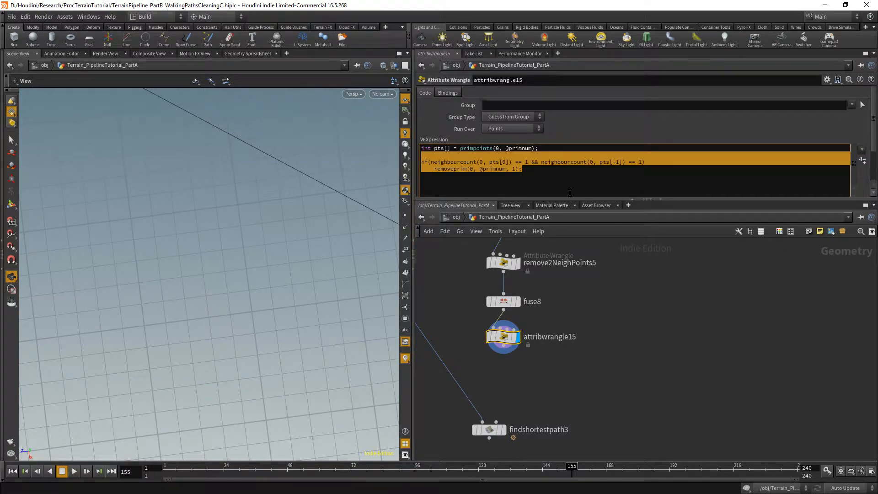
{"action": "key", "text": "Delete"}
- Set attribwrangle15 to run over Primitives and add the line setpointgroup(0, "pathStarts", pts[0]);
{"action": "type", "text": "setpoin"}
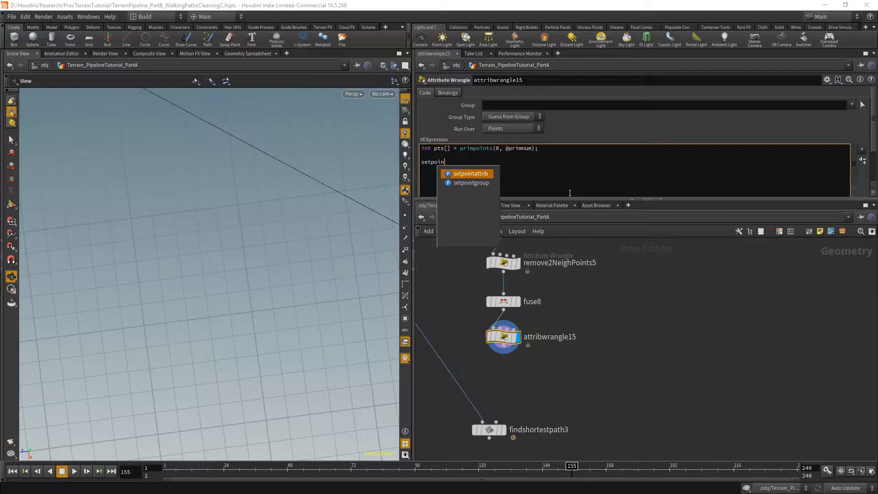
{"action": "key", "text": "Down"}
{"action": "key", "text": "Return"}
{"action": "left_click", "coordinate": [502, 125]}
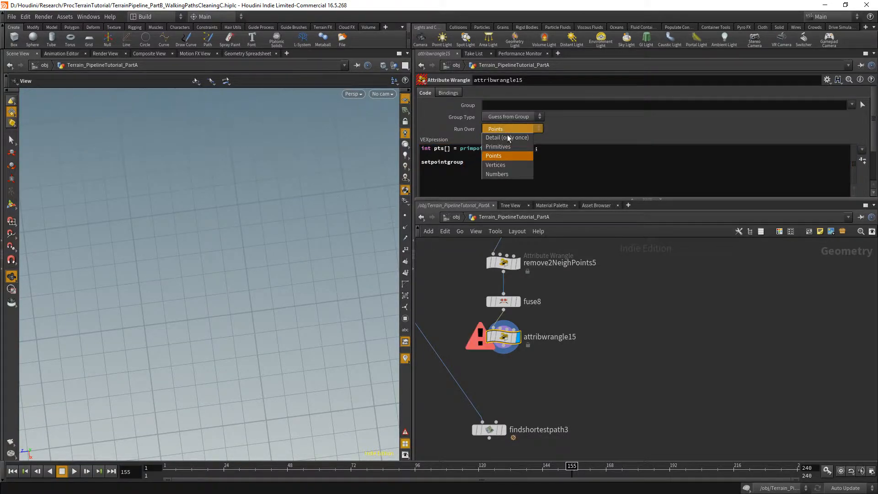
{"action": "left_click", "coordinate": [508, 137]}
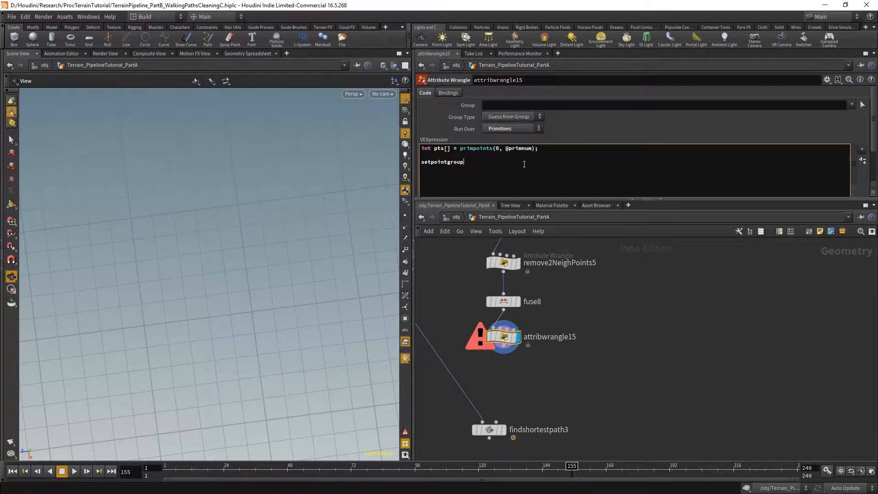
{"action": "type", "text": "(0, \"pathStarts\", pts[0]); setpointattrib"}
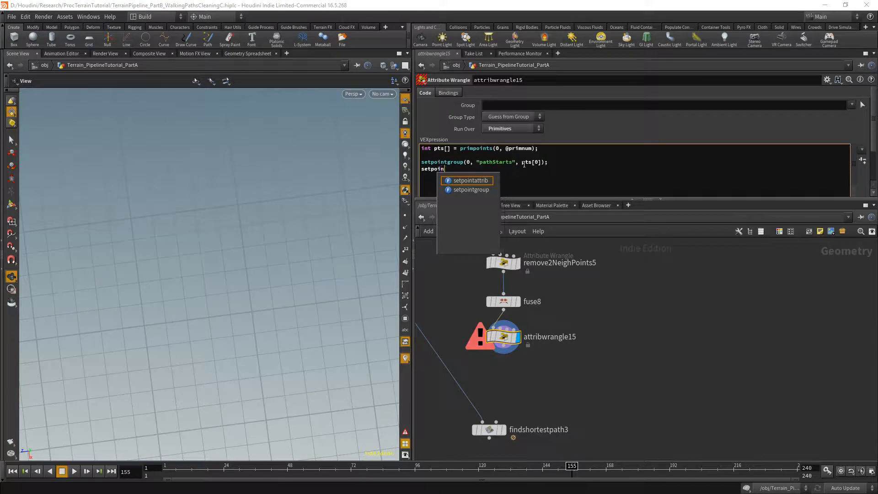
- Complete a second code line in attribwrangle15 as setpointgroup(0, "pathEnds", pts[1]);
{"action": "key", "text": "BackSpace"}
{"action": "key", "text": "BackSpace"}
{"action": "key", "text": "BackSpace"}
{"action": "key", "text": "BackSpace"}
{"action": "type", "text": "g"}
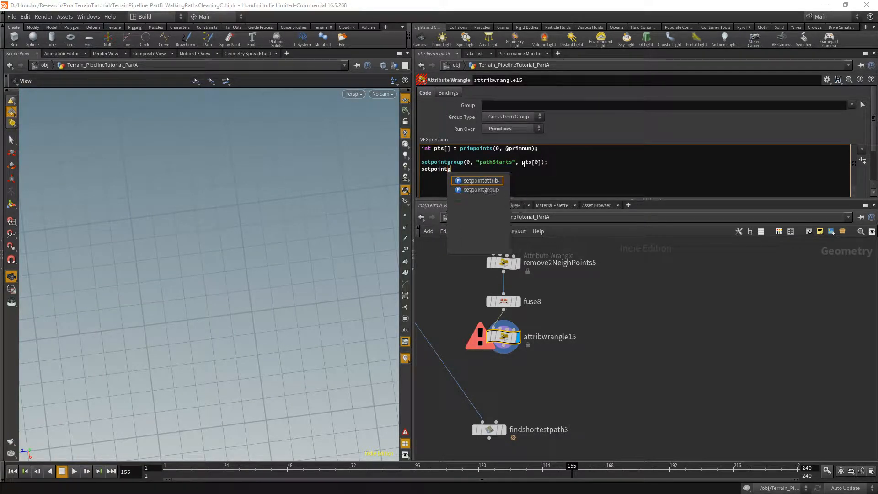
{"action": "type", "text": "roup("}
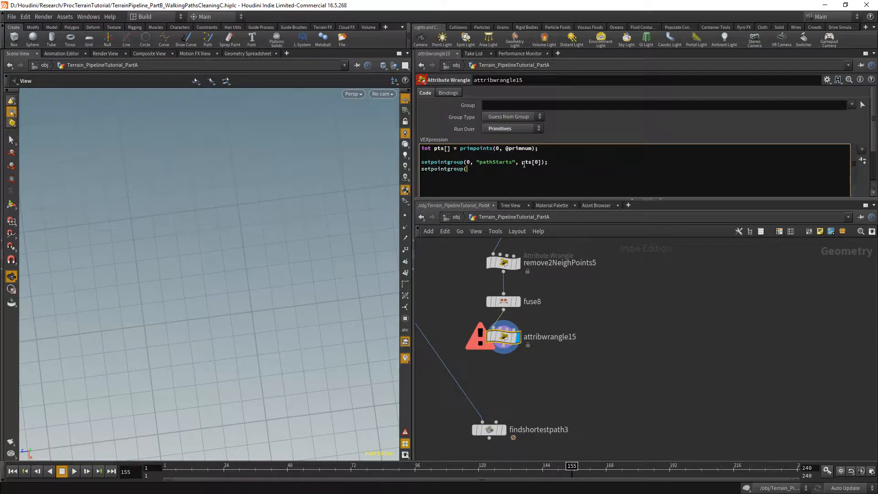
{"action": "type", "text": "0, \"pathEnds\", pts[1]);"}
- Connect the attribwrangle15 output to the second input of findshortestpath3
{"action": "middle_click_drag", "start_coordinate": [503, 362], "coordinate": [513, 331]}
{"action": "left_click", "coordinate": [514, 316]}
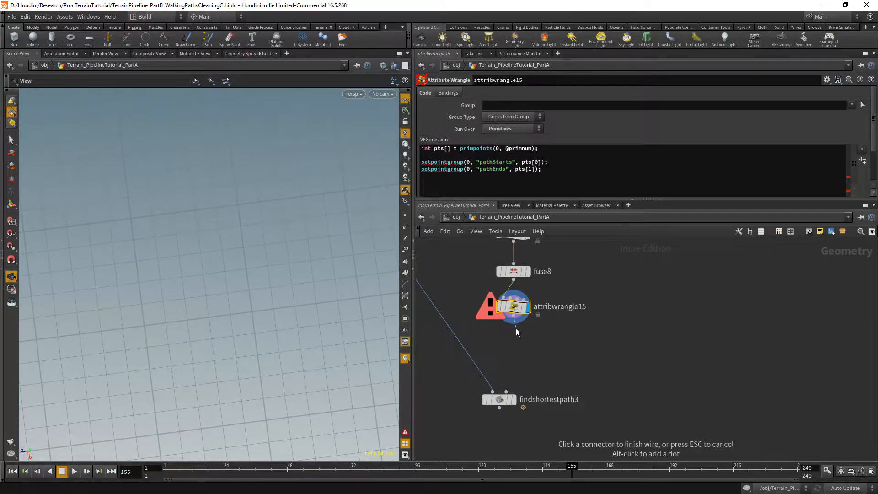
{"action": "left_click", "coordinate": [516, 387]}
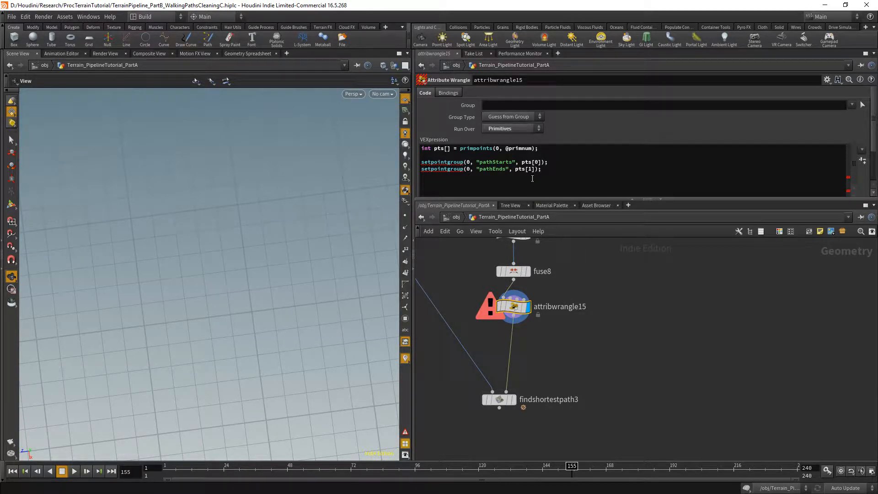
- Add 1 as the final argument of both setpointgroup calls and check the point groups in attribwrangle15's node info
{"action": "left_click", "coordinate": [540, 181]}
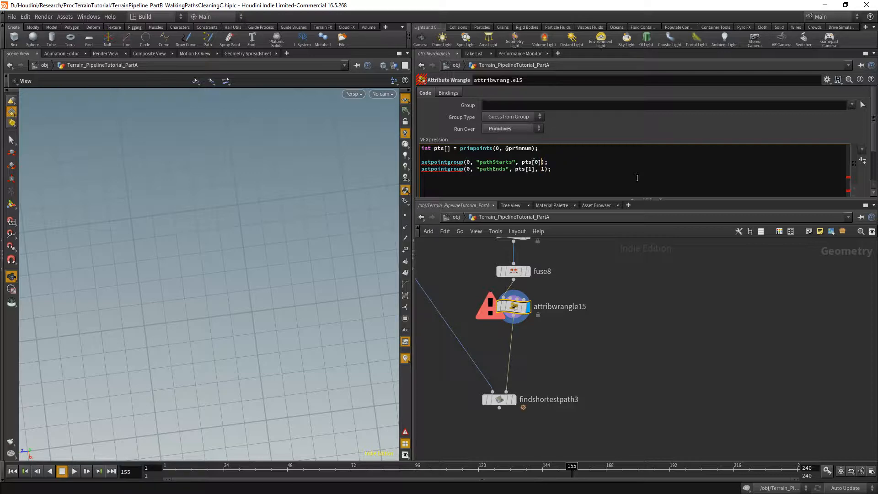
{"action": "middle_click_drag", "start_coordinate": [636, 337], "coordinate": [630, 391]}
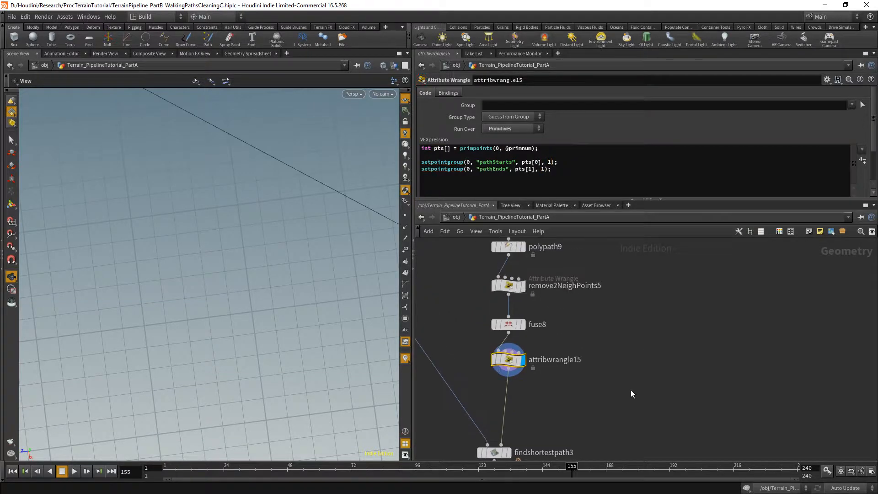
{"action": "scroll", "coordinate": [618, 389], "scroll_direction": "up", "scroll_amount": 1}
{"action": "middle_click", "coordinate": [484, 360]}
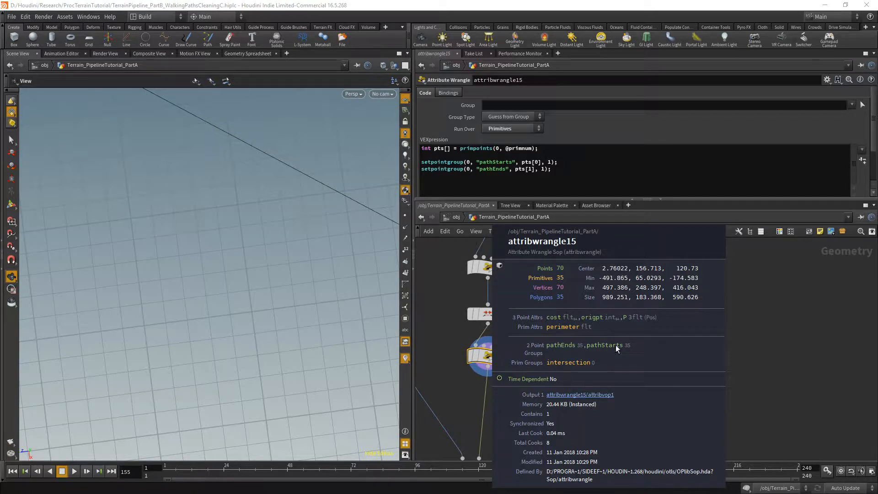
{"action": "middle_click_drag", "start_coordinate": [603, 340], "coordinate": [607, 342]}
{"action": "scroll", "coordinate": [509, 401], "scroll_direction": "down", "scroll_amount": 3}
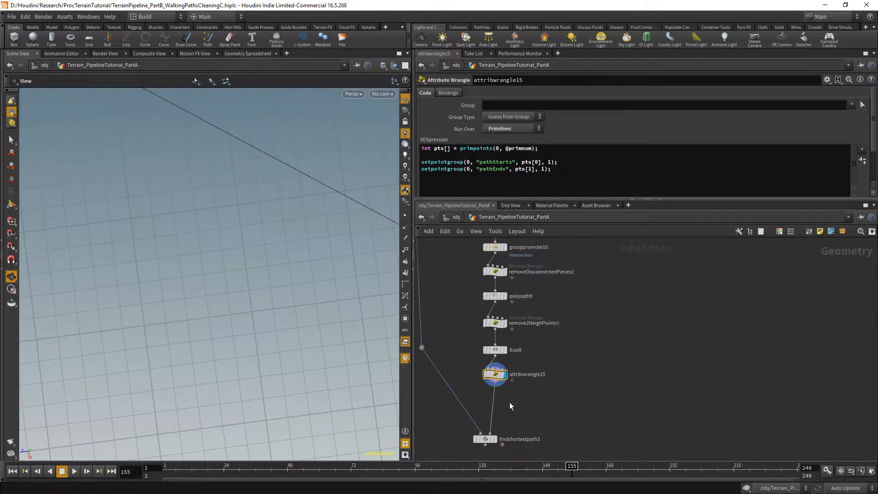
- Set the Start Points of findshortestpath3 to pathStarts, copying the group name from the attribwrangle15 code
{"action": "middle_click_drag", "start_coordinate": [499, 437], "coordinate": [529, 366]}
{"action": "scroll", "coordinate": [530, 367], "scroll_direction": "up", "scroll_amount": 3}
{"action": "left_click", "coordinate": [506, 364]}
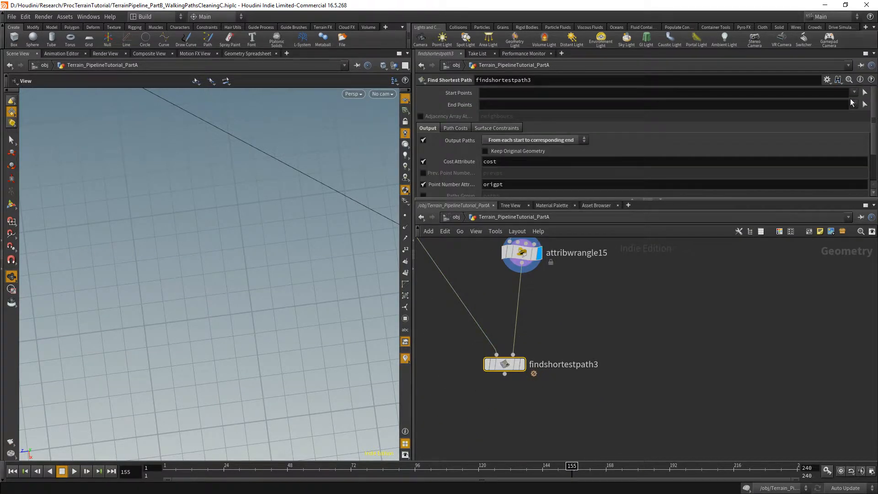
{"action": "left_click", "coordinate": [522, 253]}
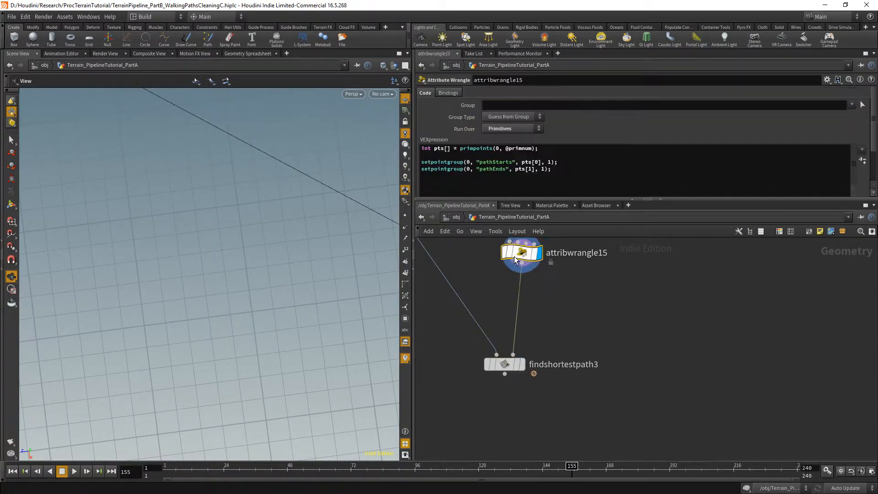
{"action": "left_click_drag", "start_coordinate": [480, 163], "coordinate": [511, 161]}
{"action": "left_click", "coordinate": [512, 364]}
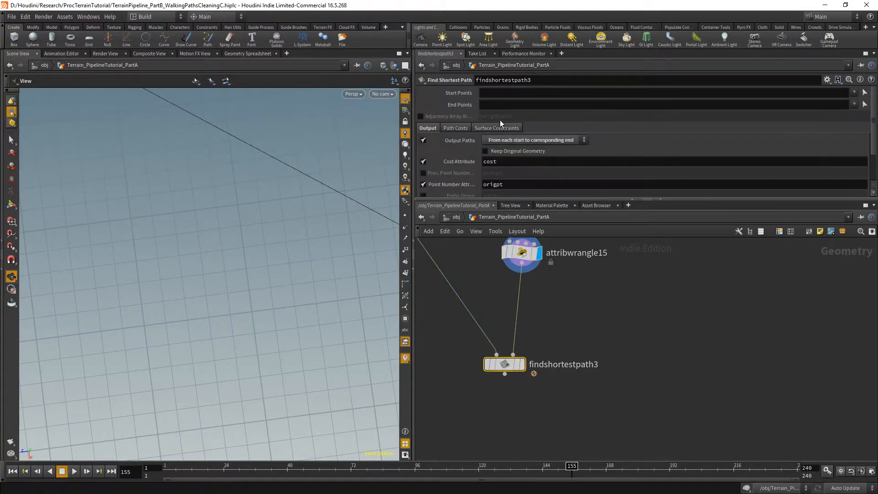
{"action": "left_click", "coordinate": [500, 94]}
- Set the End Points of findshortestpath3 to pathEnds, copying the group name from the attribwrangle15 code
{"action": "left_click", "coordinate": [521, 253]}
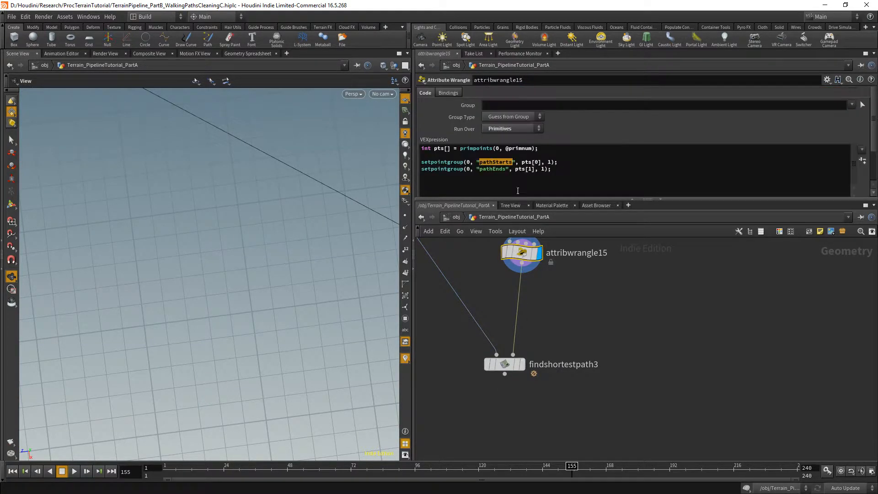
{"action": "left_click", "coordinate": [480, 168]}
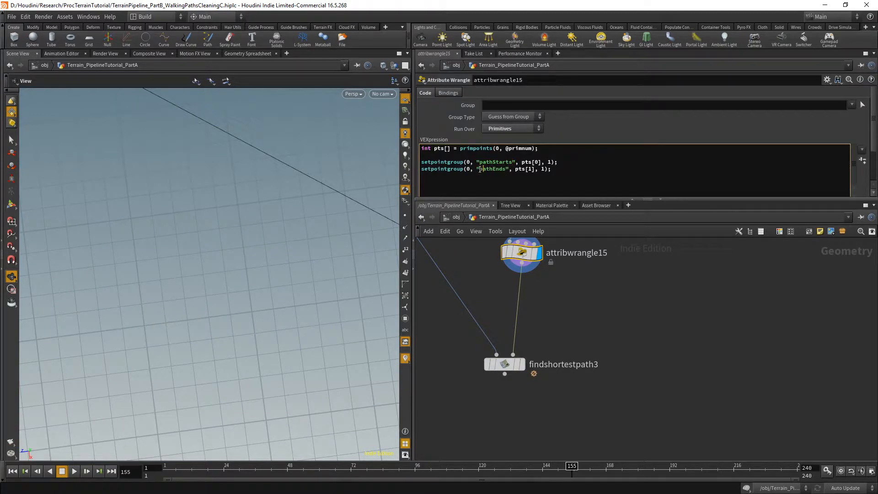
{"action": "left_click_drag", "start_coordinate": [479, 169], "coordinate": [508, 169]}
{"action": "key", "text": "ctrl+c"}
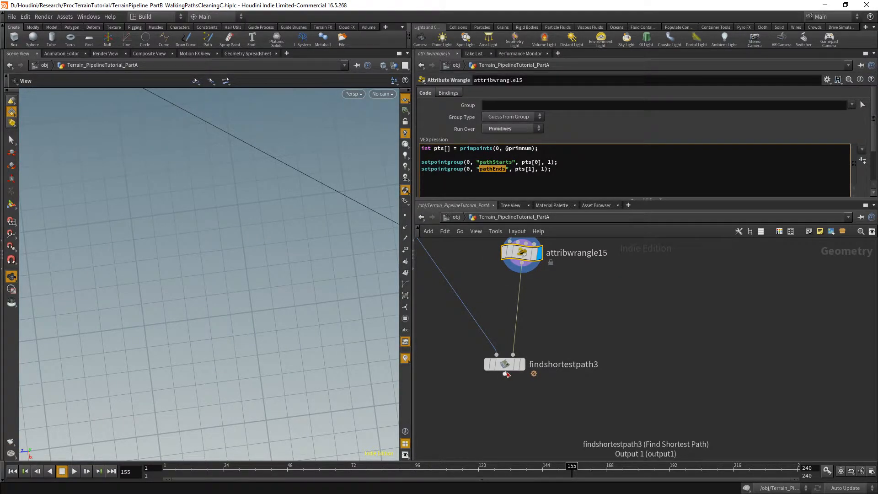
{"action": "left_click", "coordinate": [505, 364]}
{"action": "left_click", "coordinate": [523, 105]}
{"action": "key", "text": "ctrl+v"}
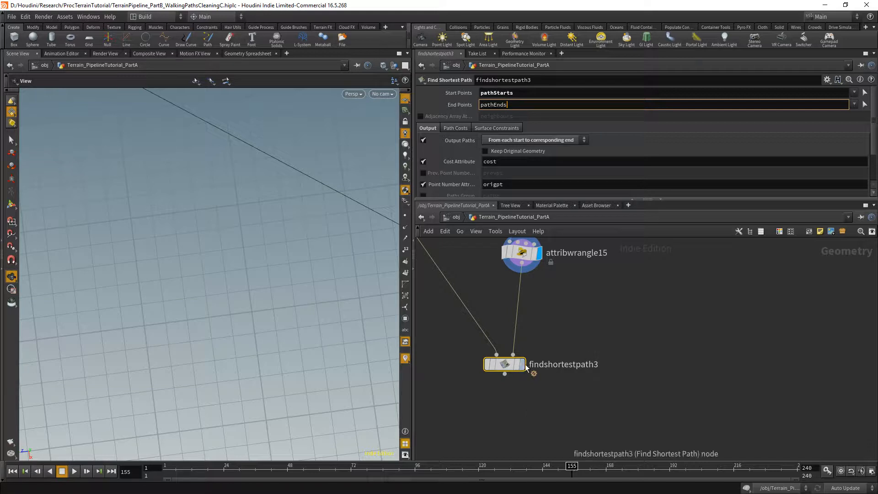
- Display the findshortestpath3 output and view the whole recomputed path network
{"action": "mouse_move", "coordinate": [524, 367]}
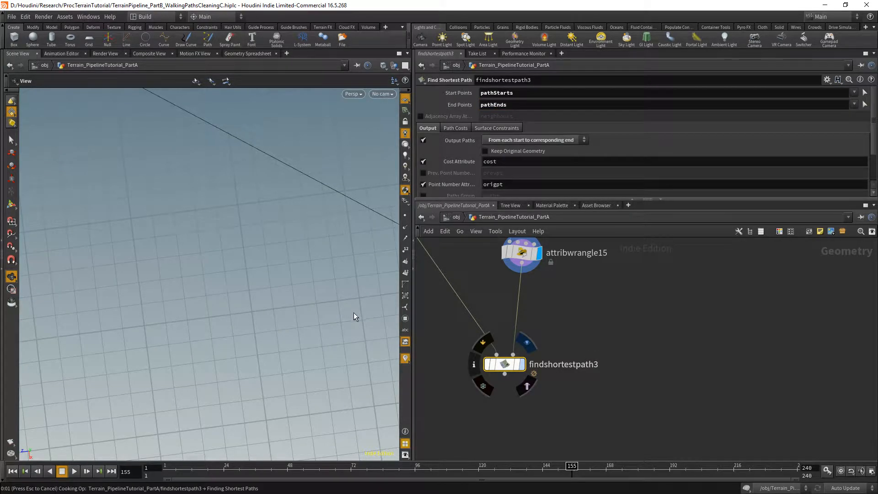
{"action": "scroll", "coordinate": [315, 314], "scroll_direction": "down", "scroll_amount": 6}
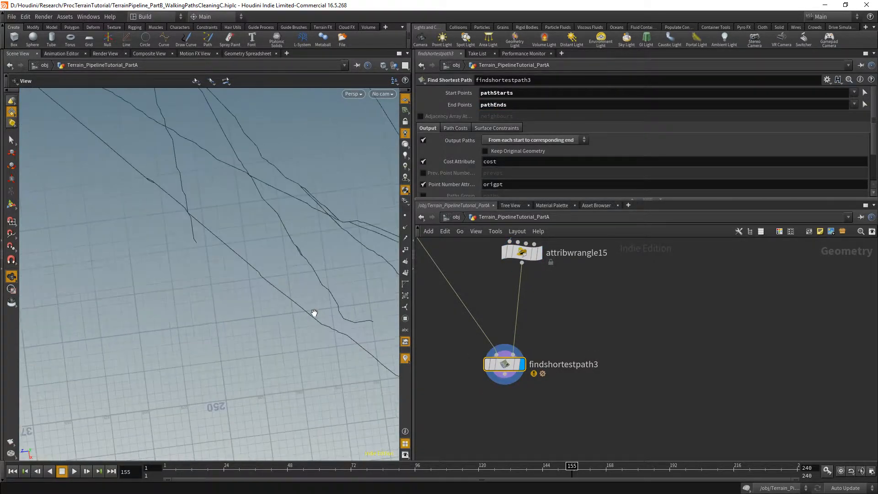
{"action": "scroll", "coordinate": [317, 314], "scroll_direction": "down", "scroll_amount": 5}
{"action": "left_click_drag", "start_coordinate": [323, 323], "coordinate": [164, 235]}
{"action": "middle_click_drag", "start_coordinate": [164, 235], "coordinate": [219, 293]}
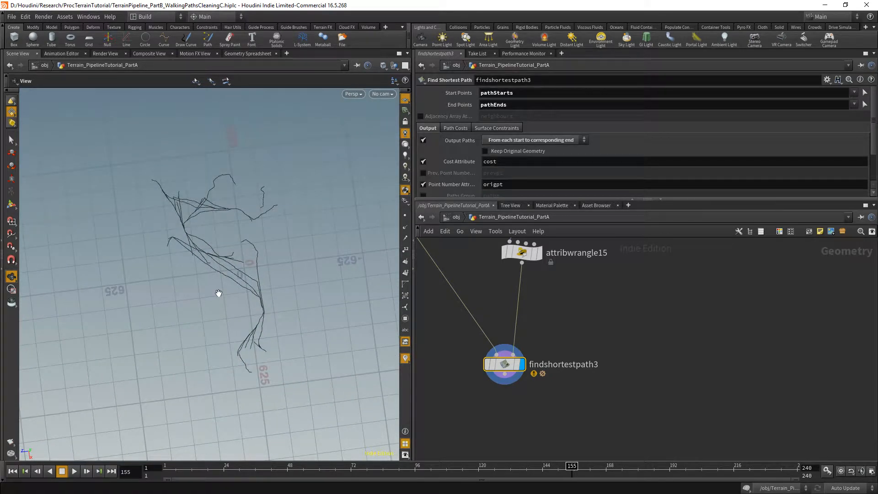
- Template attribwrangle15 over the findshortestpath3 result and compare its straight segments with the computed paths
{"action": "scroll", "coordinate": [494, 302], "scroll_direction": "down", "scroll_amount": 4}
{"action": "middle_click_drag", "start_coordinate": [493, 302], "coordinate": [517, 355]}
{"action": "scroll", "coordinate": [516, 355], "scroll_direction": "up", "scroll_amount": 3}
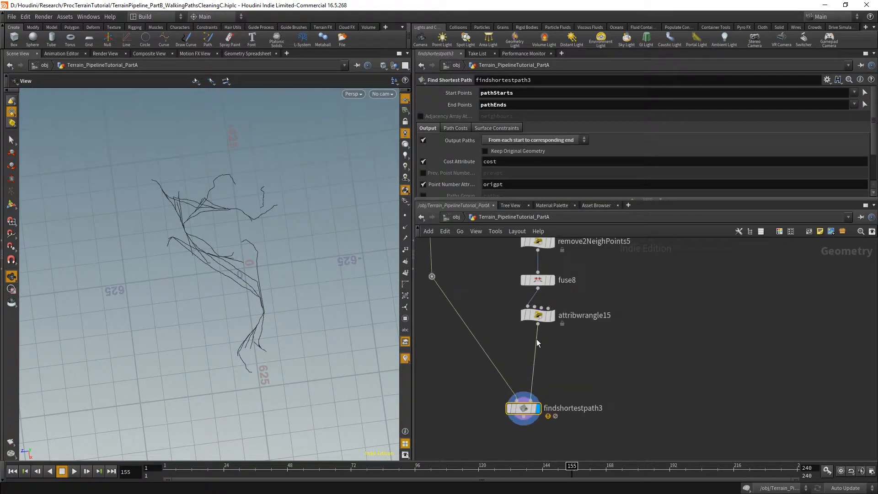
{"action": "left_click", "coordinate": [549, 316]}
{"action": "scroll", "coordinate": [258, 275], "scroll_direction": "up", "scroll_amount": 3}
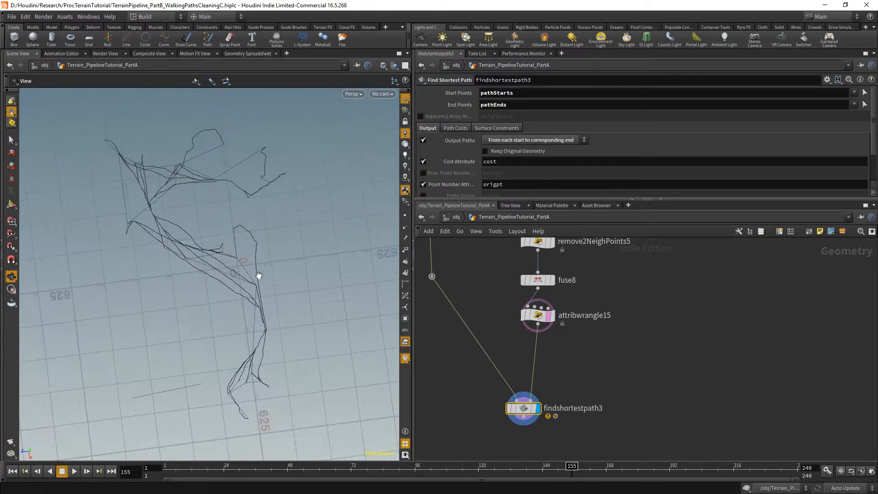
{"action": "scroll", "coordinate": [177, 269], "scroll_direction": "up", "scroll_amount": 2}
{"action": "middle_click_drag", "start_coordinate": [174, 166], "coordinate": [189, 257]}
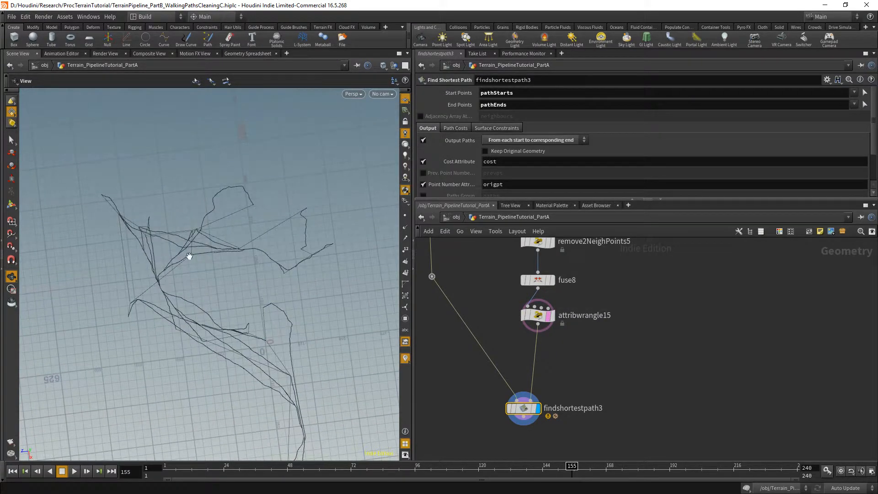
{"action": "middle_click_drag", "start_coordinate": [297, 290], "coordinate": [276, 215]}
{"action": "scroll", "coordinate": [276, 216], "scroll_direction": "down", "scroll_amount": 2}
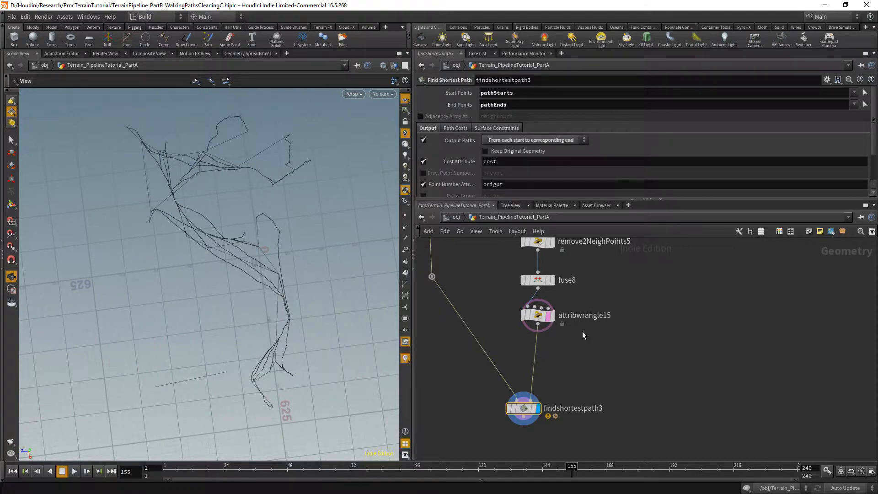
- Display fuse8 with point numbers shown and examine the numbering at the ends of individual segments
{"action": "scroll", "coordinate": [536, 334], "scroll_direction": "up", "scroll_amount": 2}
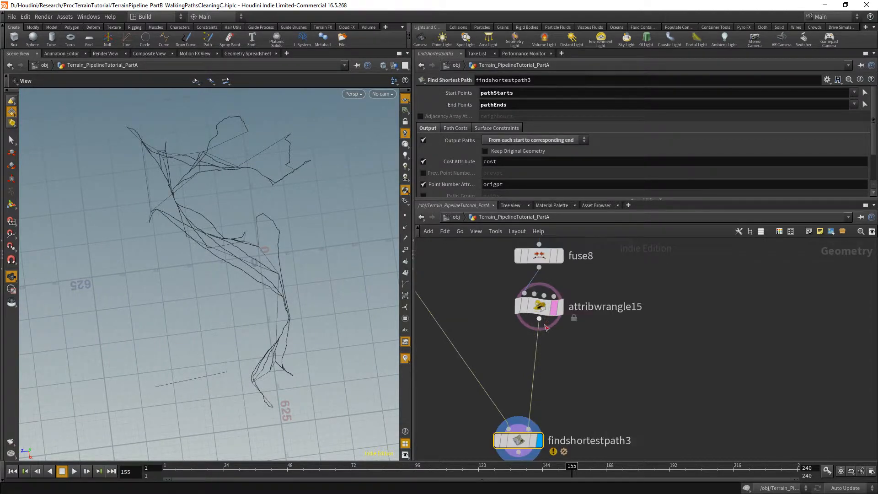
{"action": "left_click", "coordinate": [561, 256]}
{"action": "left_click", "coordinate": [535, 255]}
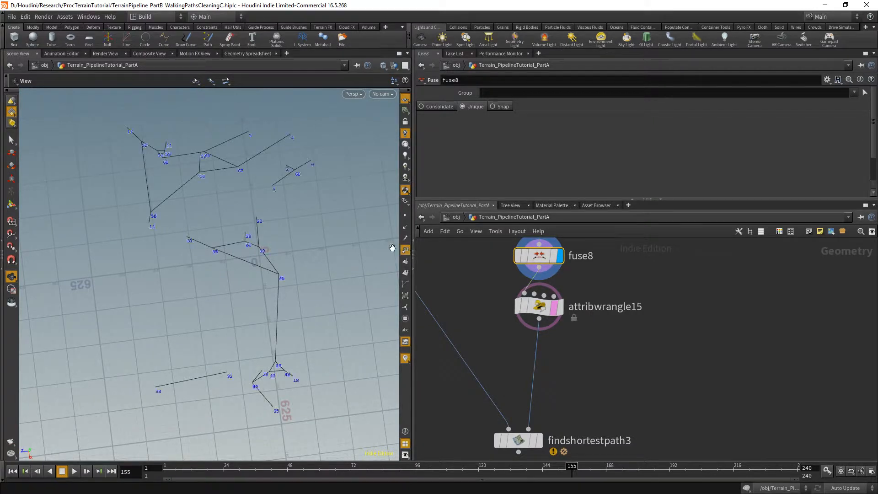
{"action": "scroll", "coordinate": [153, 232], "scroll_direction": "up", "scroll_amount": 5}
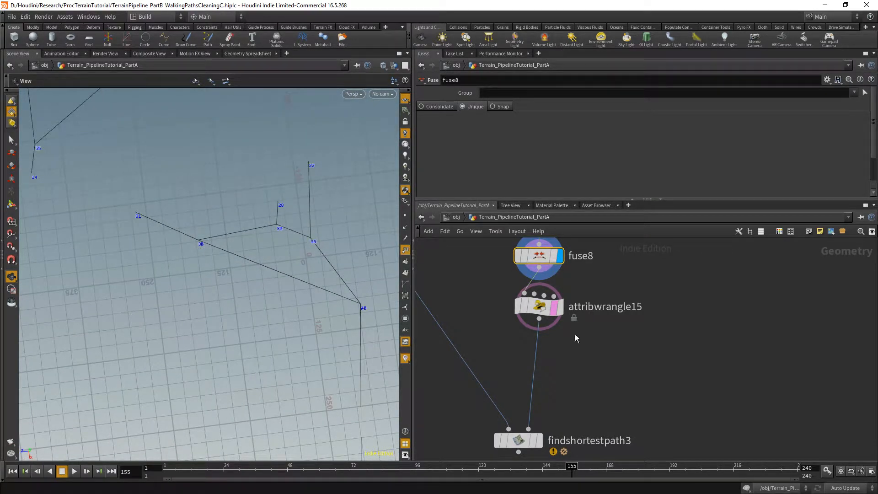
{"action": "scroll", "coordinate": [135, 238], "scroll_direction": "up", "scroll_amount": 4}
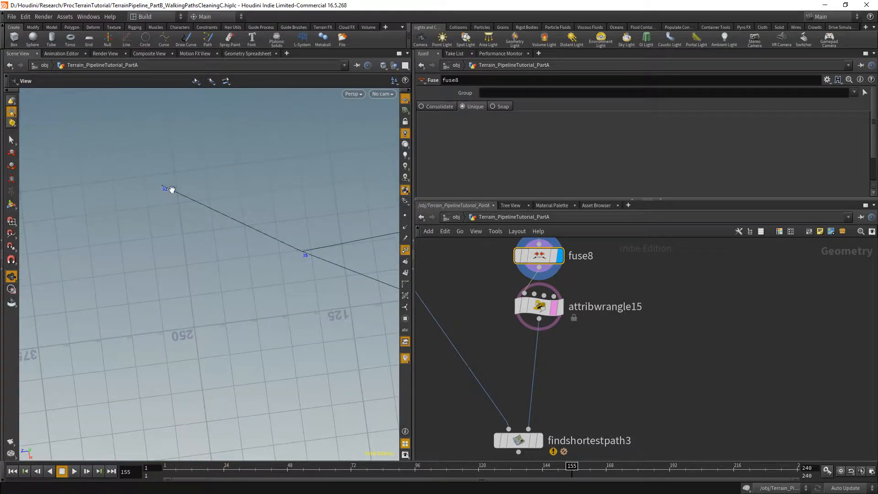
- Add a Sort node, make room for it above attribwrangle15, and wire the fuse8 output into it
{"action": "key", "text": "Tab"}
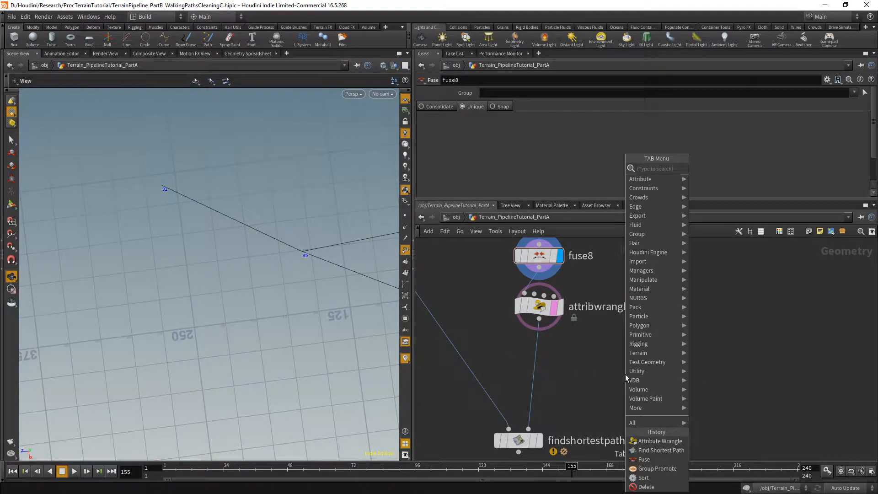
{"action": "type", "text": "sor"}
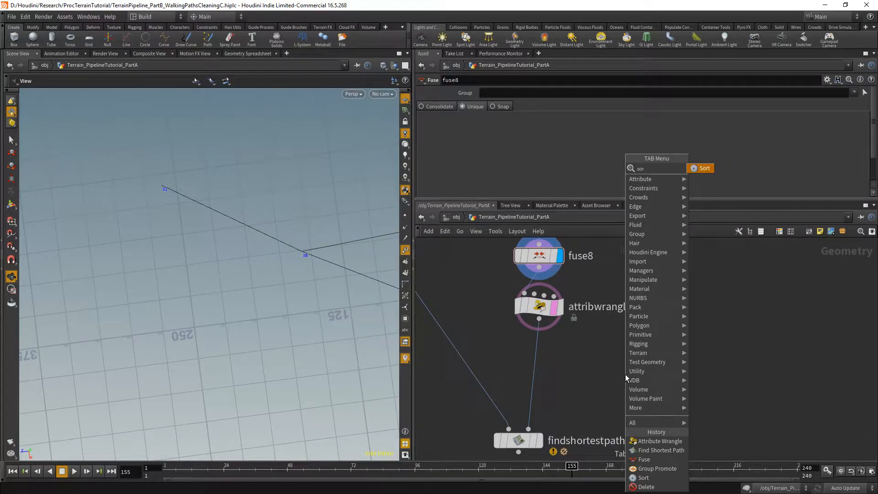
{"action": "key", "text": "Return"}
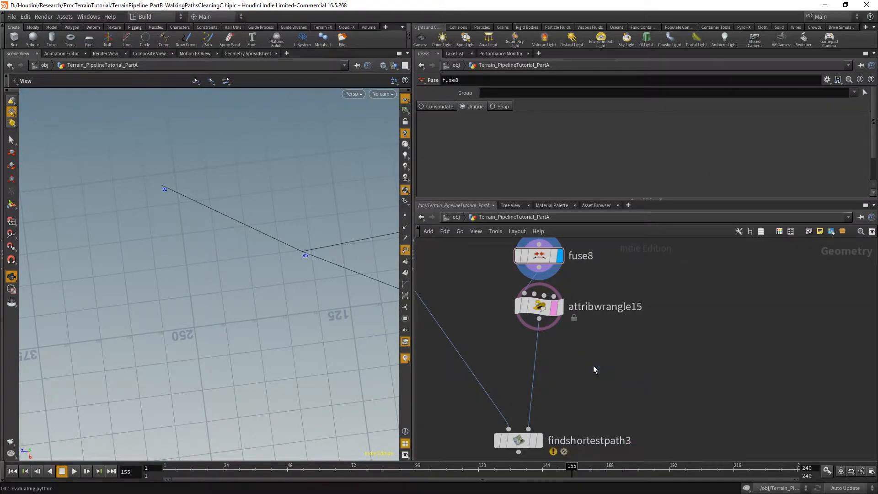
{"action": "left_click", "coordinate": [594, 366]}
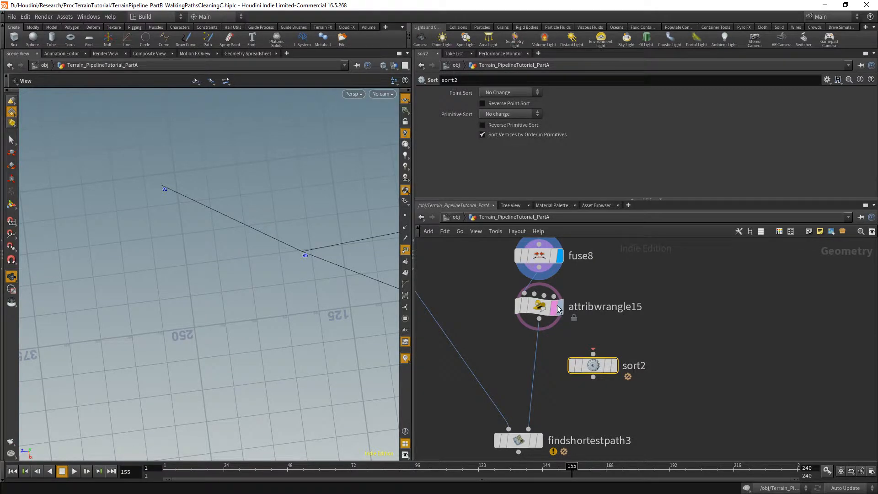
{"action": "left_click_drag", "start_coordinate": [564, 312], "coordinate": [580, 325]}
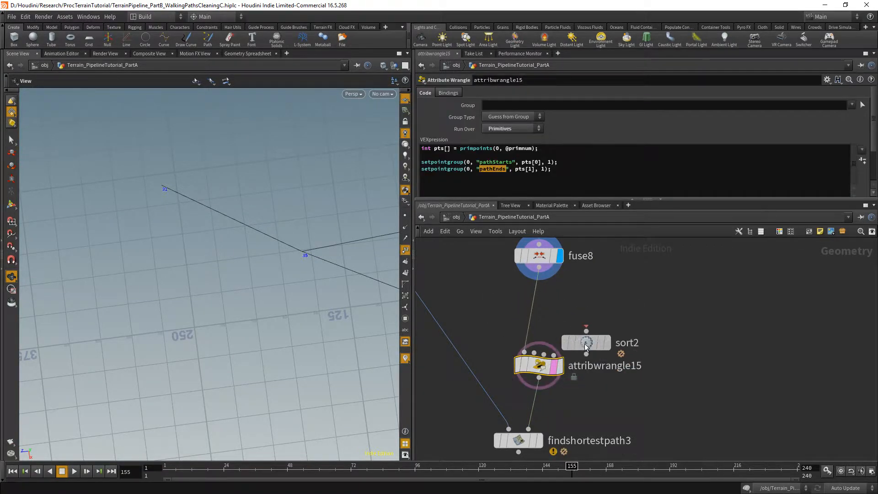
{"action": "left_click", "coordinate": [539, 268]}
{"action": "left_click", "coordinate": [579, 313]}
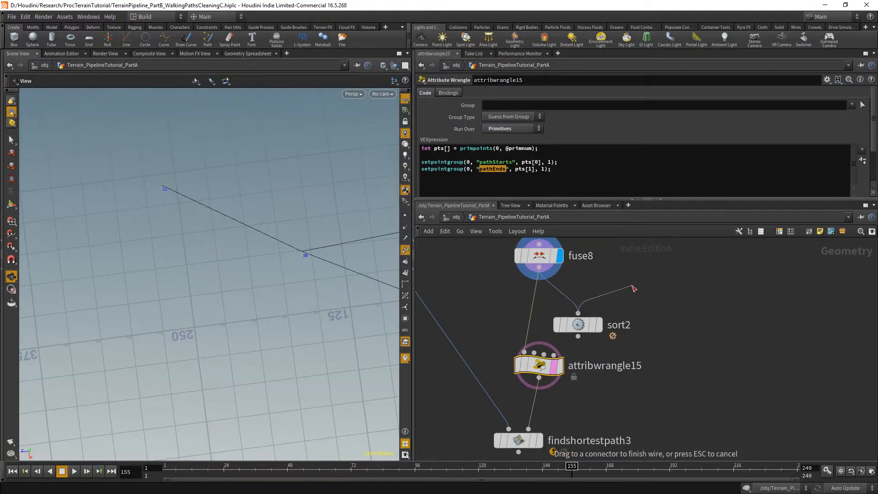
- Set the Point Sort of sort2 to By Vertex Order
{"action": "left_click", "coordinate": [579, 324]}
{"action": "left_click", "coordinate": [512, 93]}
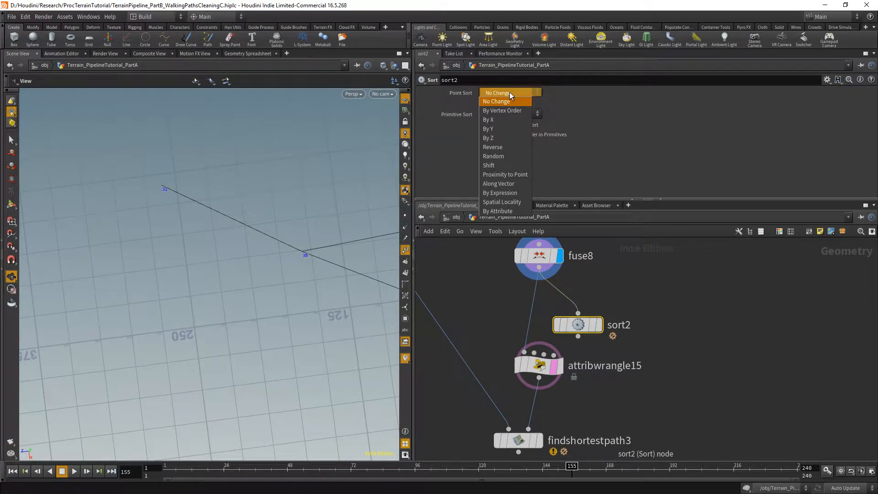
{"action": "left_click", "coordinate": [502, 110]}
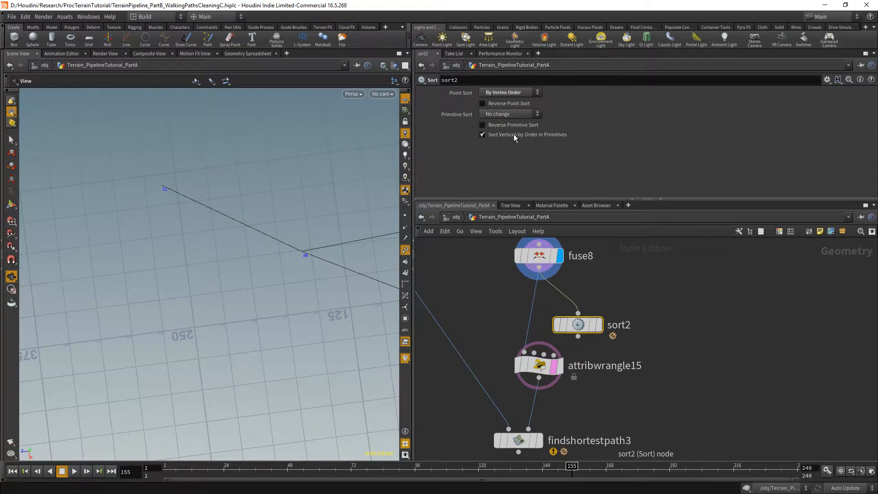
- Connect sort2 to the first input of attribwrangle15, line it up beneath fuse8, and display its result
{"action": "left_click", "coordinate": [578, 336]}
{"action": "left_click", "coordinate": [525, 351]}
{"action": "left_click_drag", "start_coordinate": [577, 333], "coordinate": [537, 318]}
{"action": "left_click", "coordinate": [562, 310]}
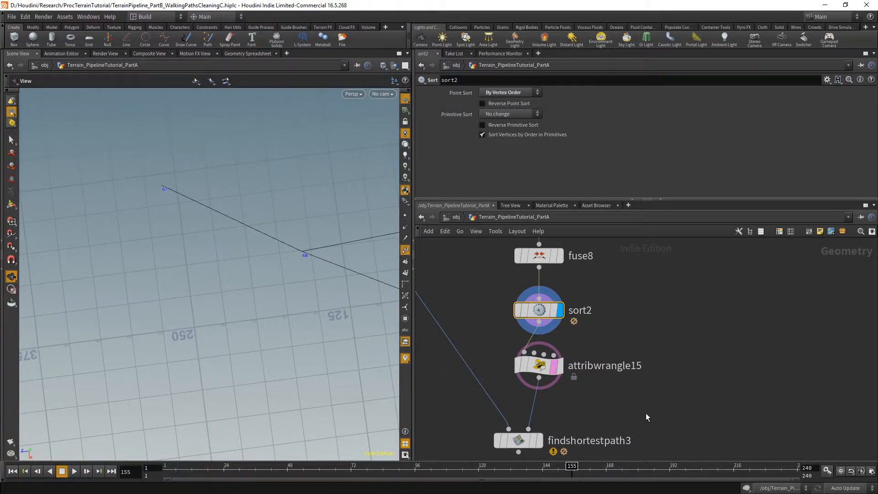
- Compare the point numbers per vertex of fuse8 and sort2 in the geometry spreadsheet
{"action": "left_click", "coordinate": [562, 371]}
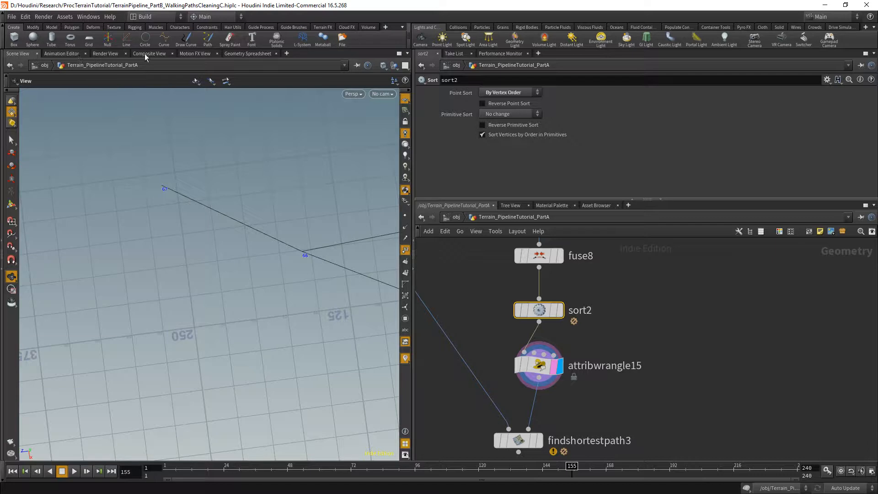
{"action": "left_click", "coordinate": [242, 53]}
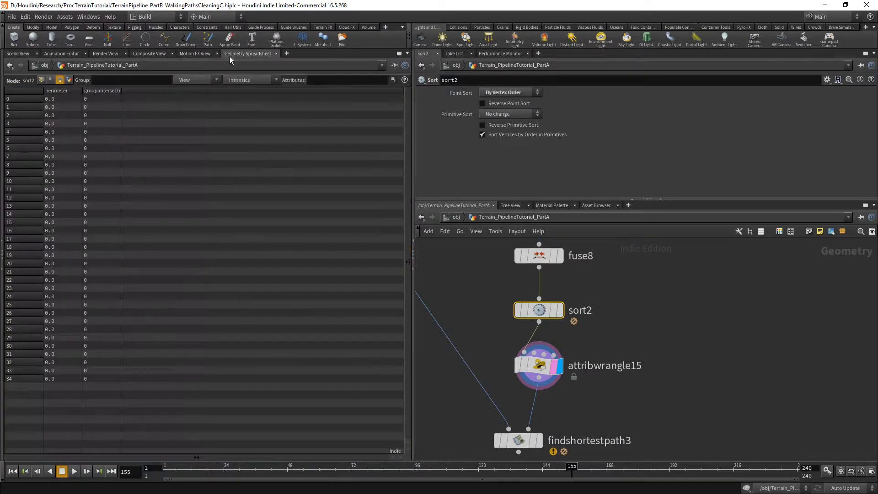
{"action": "left_click", "coordinate": [51, 81]}
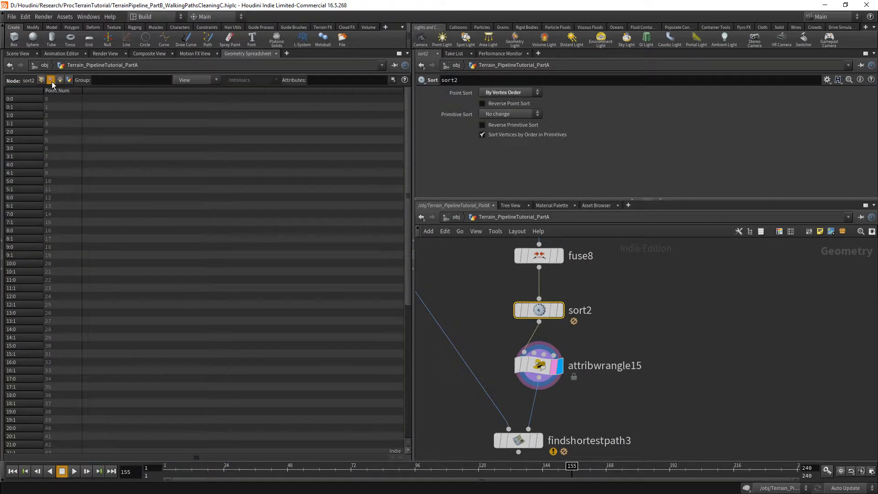
{"action": "left_click", "coordinate": [538, 261]}
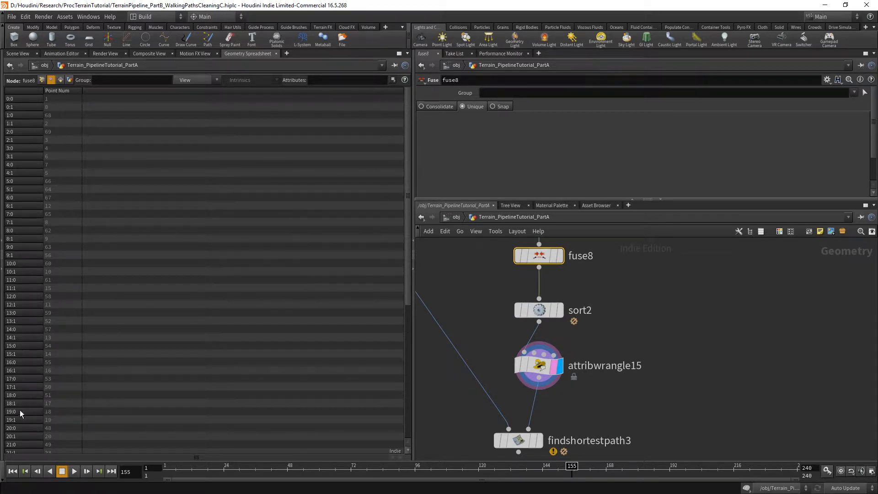
{"action": "scroll", "coordinate": [47, 396], "scroll_direction": "down", "scroll_amount": 4}
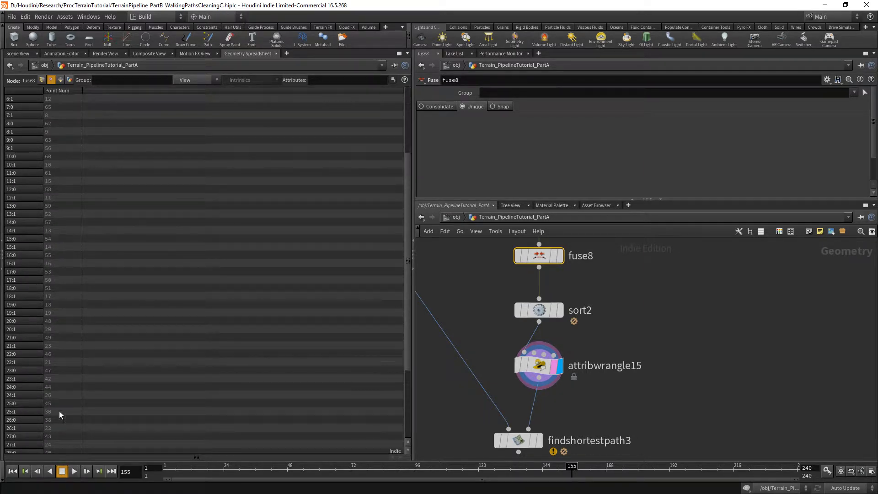
{"action": "scroll", "coordinate": [76, 127], "scroll_direction": "up", "scroll_amount": 4}
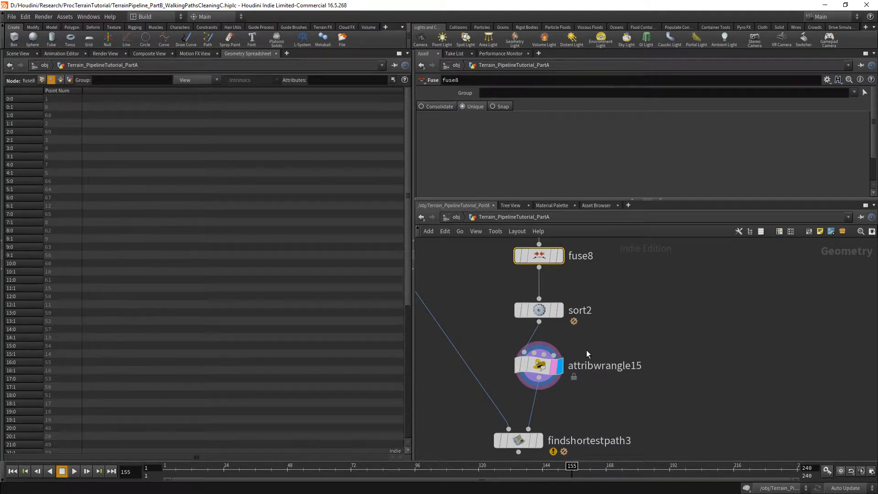
{"action": "left_click", "coordinate": [540, 311]}
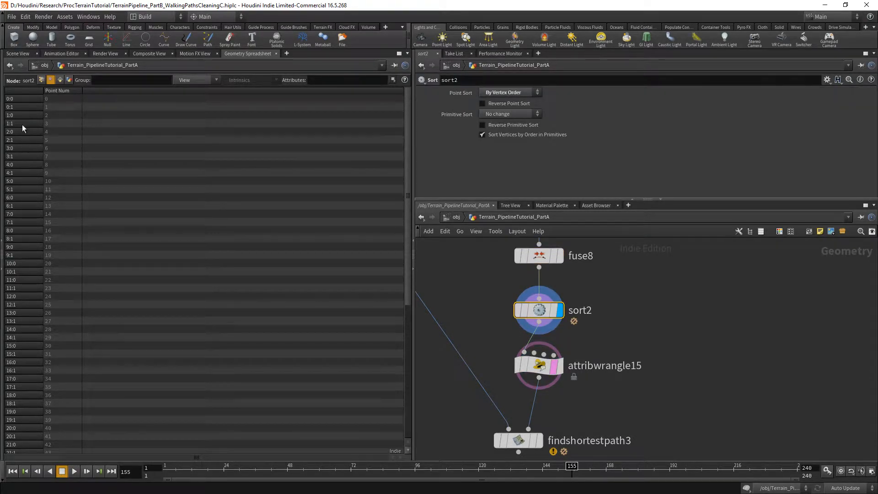
{"action": "scroll", "coordinate": [39, 257], "scroll_direction": "down", "scroll_amount": 8}
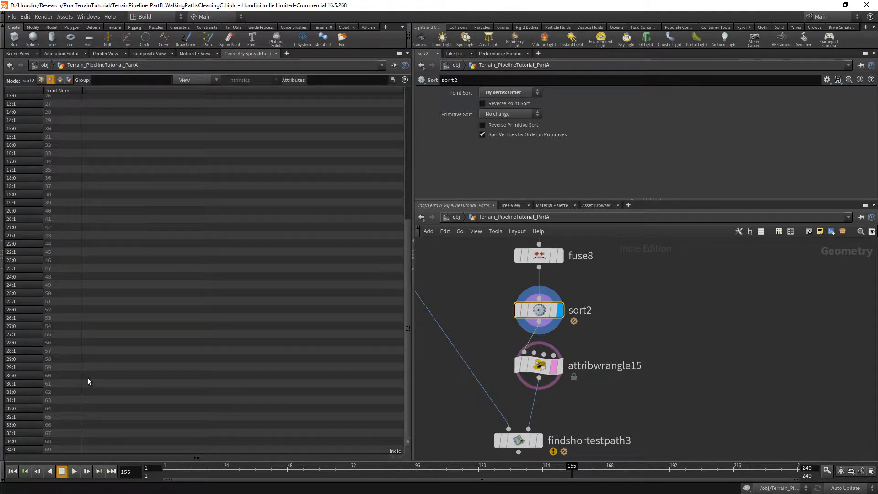
- Return to the 3D scene view, display findshortestpath3, and turn off the point numbers
{"action": "left_click", "coordinate": [41, 80]}
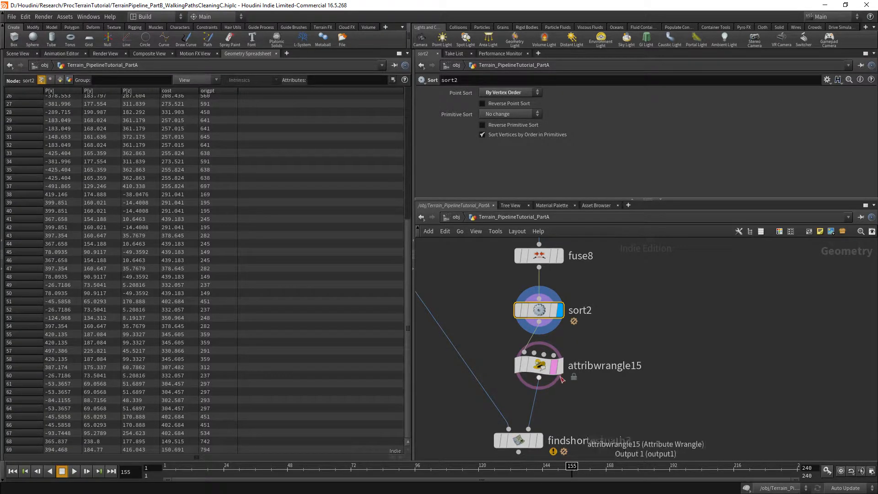
{"action": "left_click", "coordinate": [18, 53]}
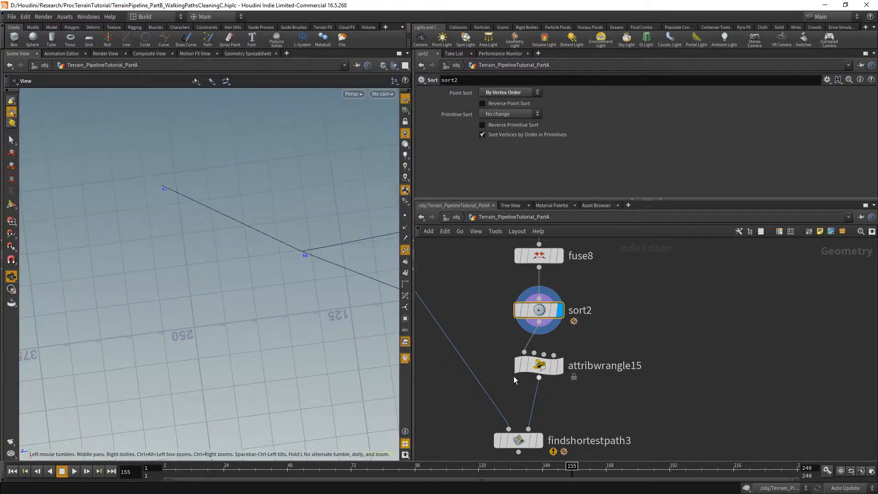
{"action": "left_click", "coordinate": [541, 442]}
{"action": "scroll", "coordinate": [268, 263], "scroll_direction": "down", "scroll_amount": 4}
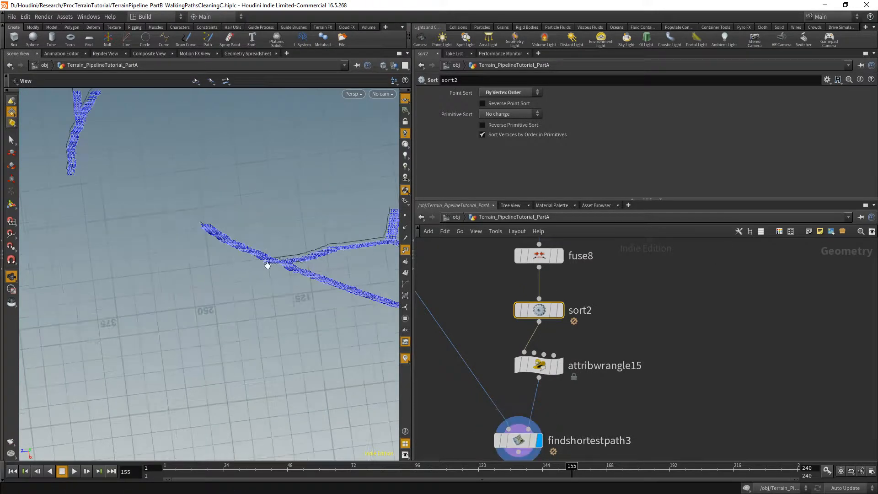
{"action": "left_click", "coordinate": [406, 251]}
{"action": "scroll", "coordinate": [341, 239], "scroll_direction": "down", "scroll_amount": 3}
{"action": "left_click_drag", "start_coordinate": [340, 238], "coordinate": [393, 291]}
{"action": "scroll", "coordinate": [497, 314], "scroll_direction": "down", "scroll_amount": 4}
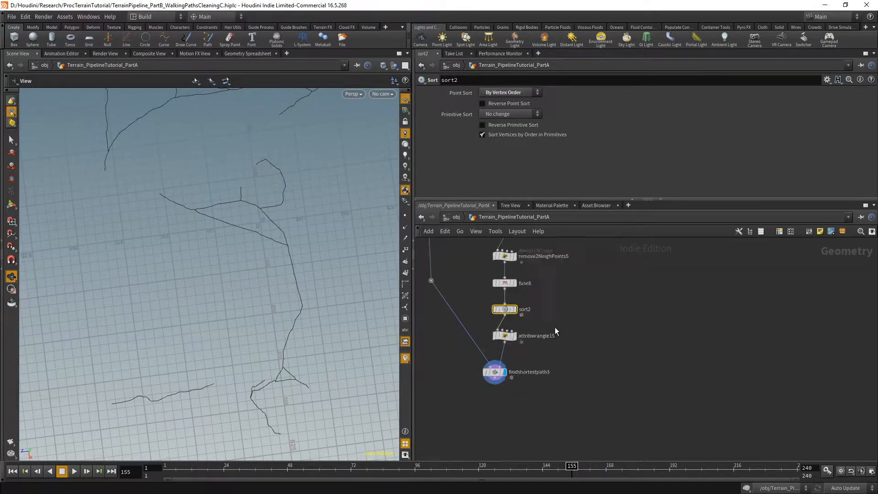
- Compare the straight segments of attribwrangle15 with the recomputed paths of findshortestpath3 by displaying each in turn
{"action": "scroll", "coordinate": [544, 333], "scroll_direction": "up", "scroll_amount": 2}
{"action": "left_click", "coordinate": [520, 330]}
{"action": "left_click_drag", "start_coordinate": [304, 261], "coordinate": [316, 282]}
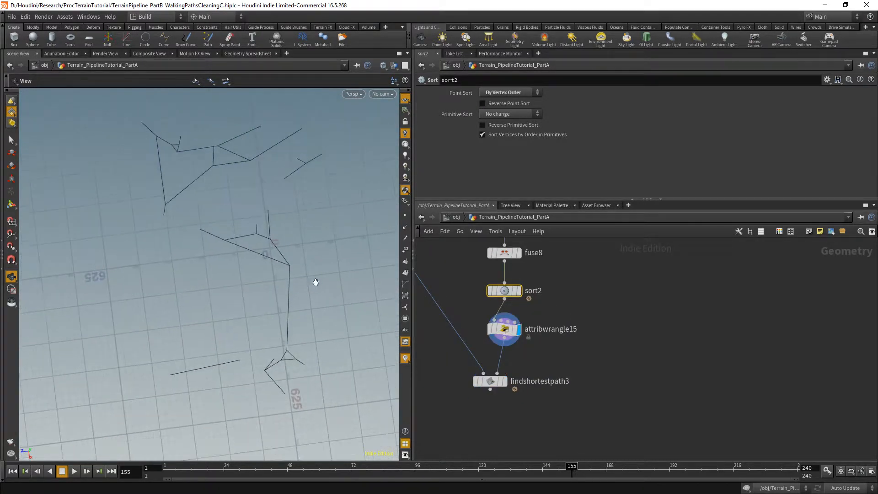
{"action": "mouse_move", "coordinate": [510, 384]}
{"action": "left_click", "coordinate": [505, 363]}
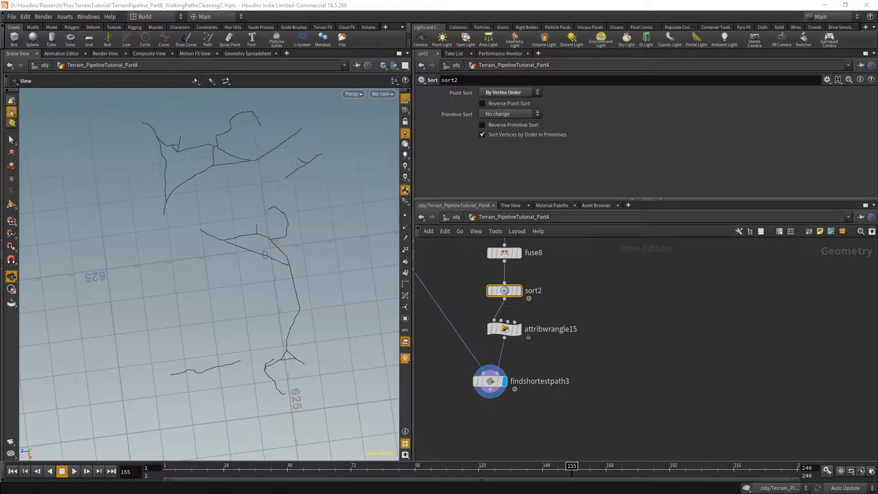
- Add an Attribute Create node above findshortestpath3 and wire the dot on the long terrain wire into its input
{"action": "middle_click_drag", "start_coordinate": [446, 324], "coordinate": [498, 333]}
{"action": "left_click", "coordinate": [457, 341]}
{"action": "key", "text": "Tab"}
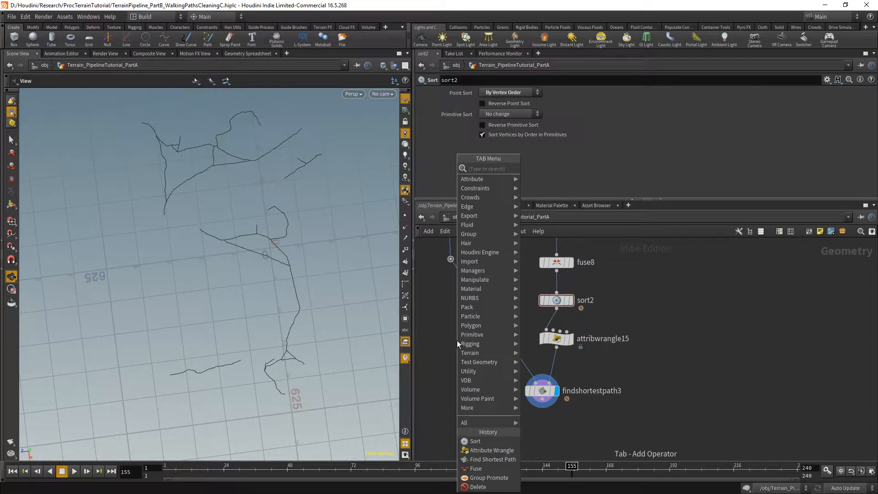
{"action": "type", "text": "att"}
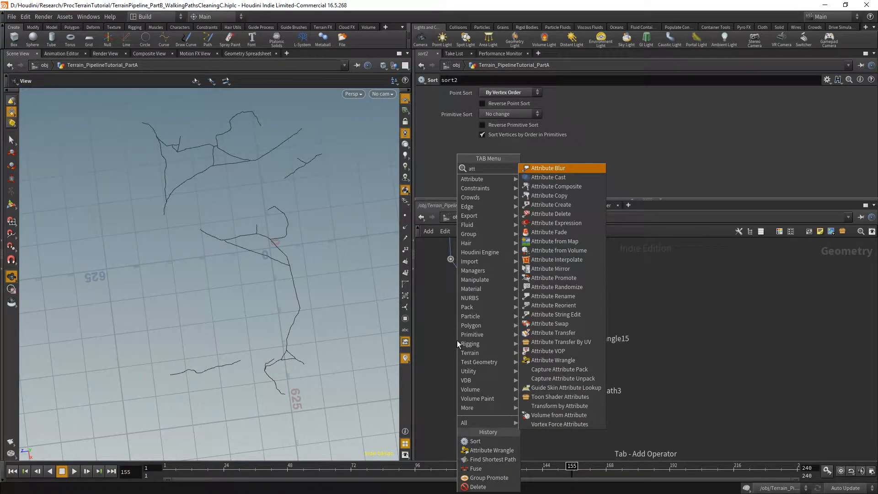
{"action": "left_click", "coordinate": [559, 207]}
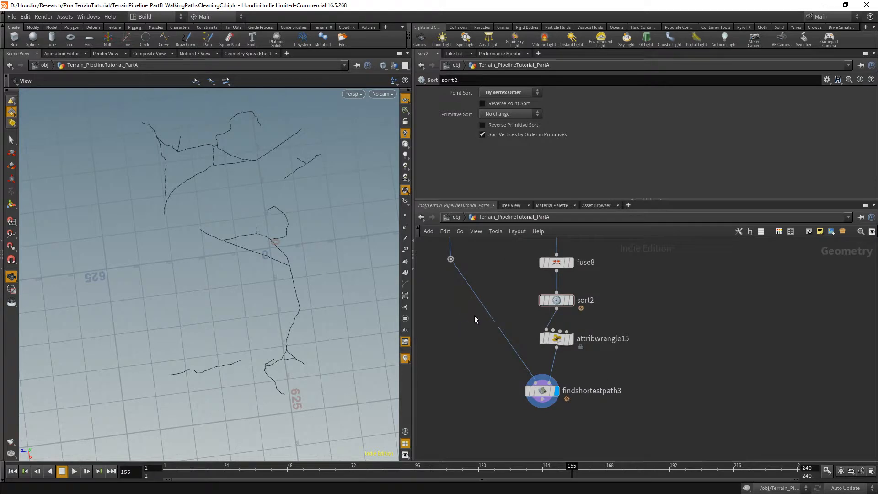
{"action": "left_click", "coordinate": [474, 317]}
{"action": "scroll", "coordinate": [473, 314], "scroll_direction": "up", "scroll_amount": 3}
{"action": "middle_click_drag", "start_coordinate": [446, 249], "coordinate": [457, 282]}
{"action": "left_click", "coordinate": [444, 267]}
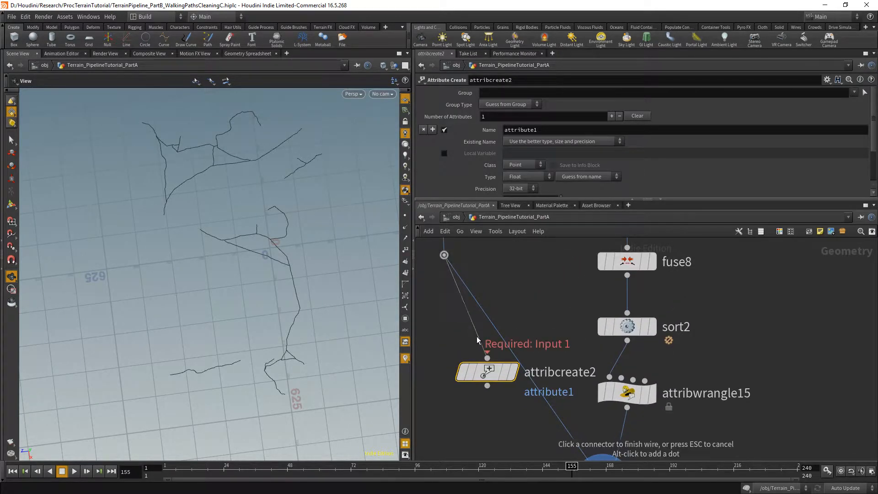
{"action": "left_click", "coordinate": [487, 357]}
{"action": "middle_click_drag", "start_coordinate": [488, 358], "coordinate": [466, 315]}
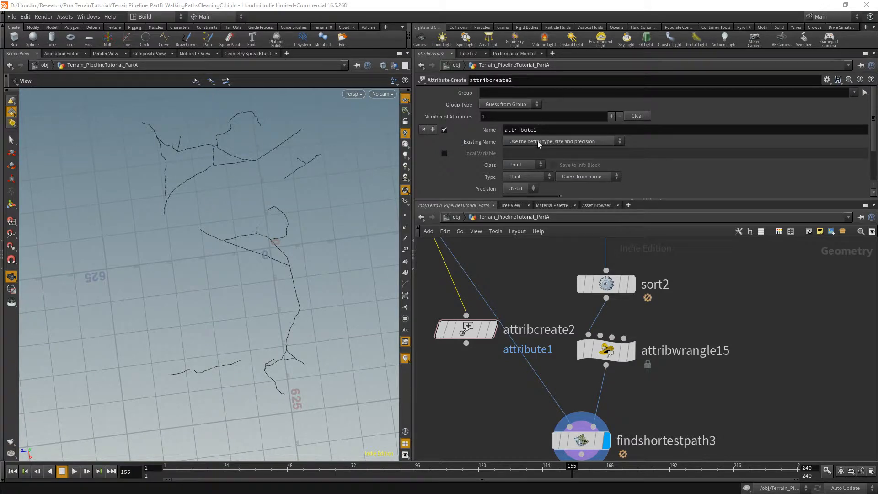
- Name the attribcreate2 attribute turning with a value of 1, and wire the node into the first input of findshortestpath3
{"action": "double_click", "coordinate": [521, 130]}
{"action": "type", "text": "turning"}
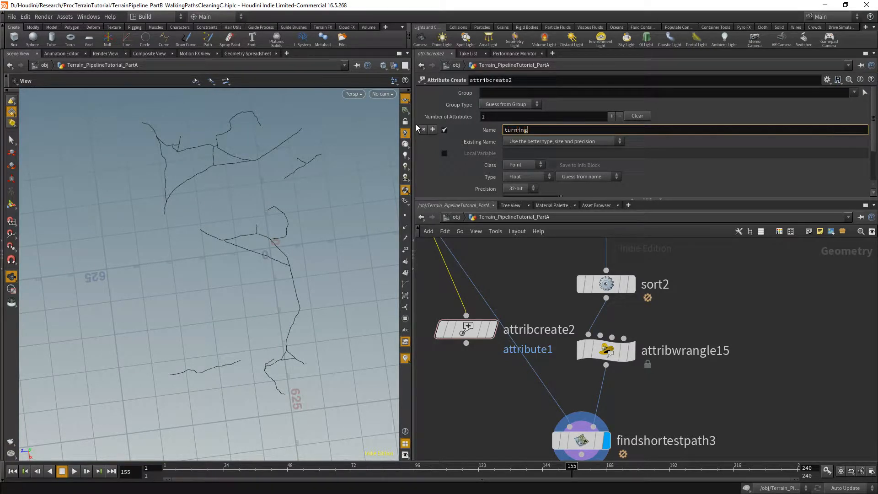
{"action": "key", "text": "Return"}
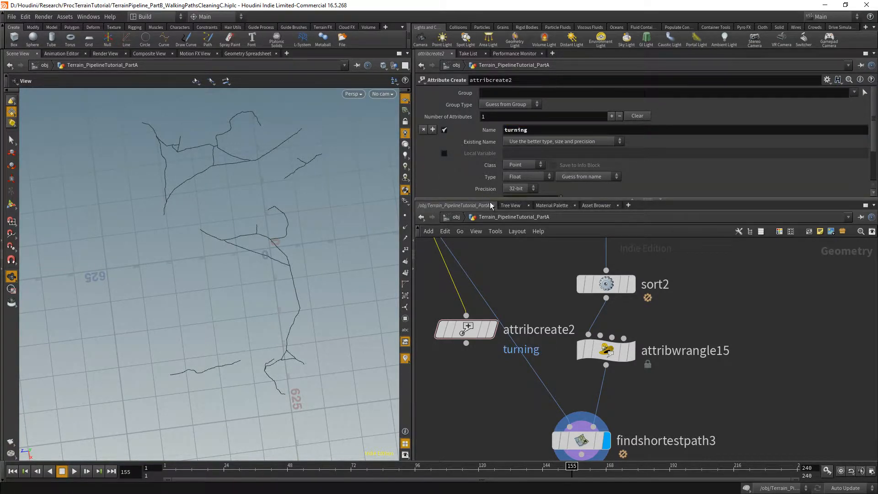
{"action": "left_click_drag", "start_coordinate": [490, 201], "coordinate": [494, 246]}
{"action": "type", "text": "1"}
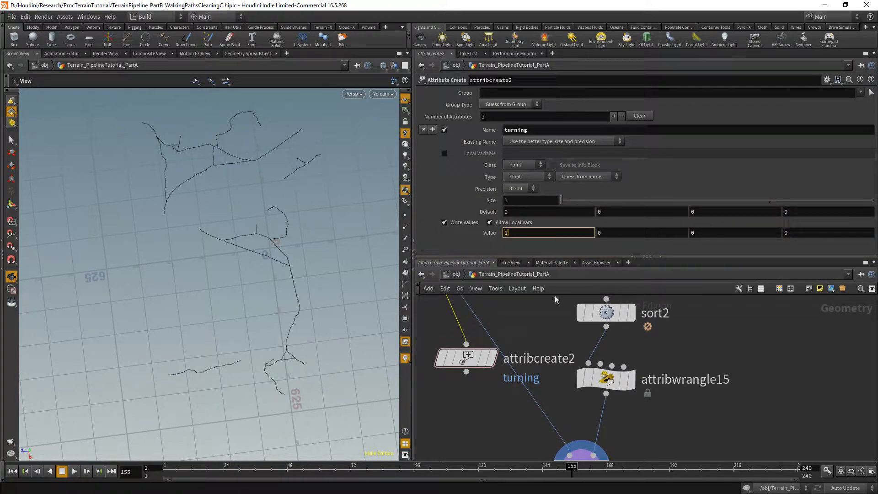
{"action": "key", "text": "Return"}
{"action": "middle_click_drag", "start_coordinate": [528, 402], "coordinate": [486, 384]}
{"action": "left_click_drag", "start_coordinate": [490, 376], "coordinate": [426, 353]}
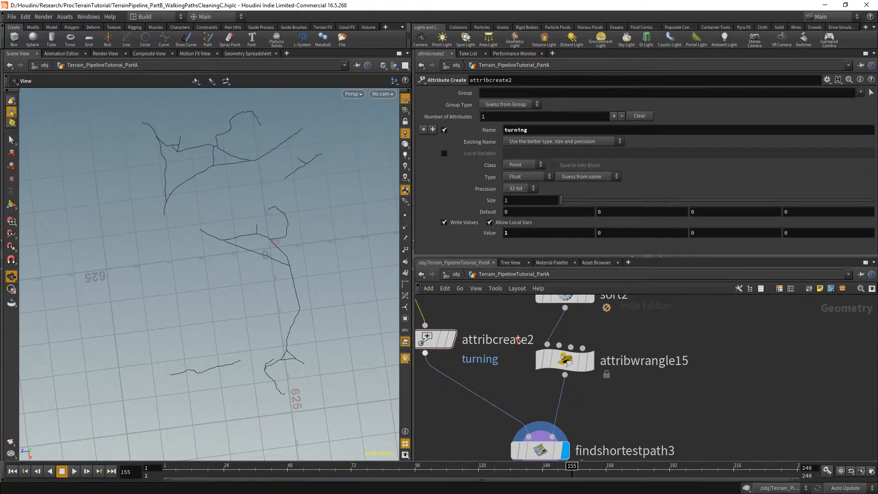
- Enable Consider Turning Costs on findshortestpath3 and set its Angular Cost Attribute to turning
{"action": "scroll", "coordinate": [521, 353], "scroll_direction": "down", "scroll_amount": 2}
{"action": "left_click", "coordinate": [581, 371]}
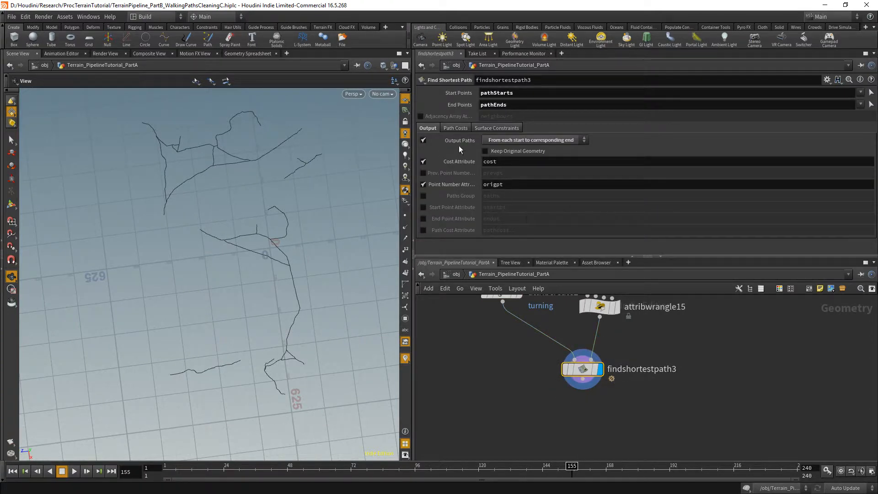
{"action": "left_click", "coordinate": [455, 128]}
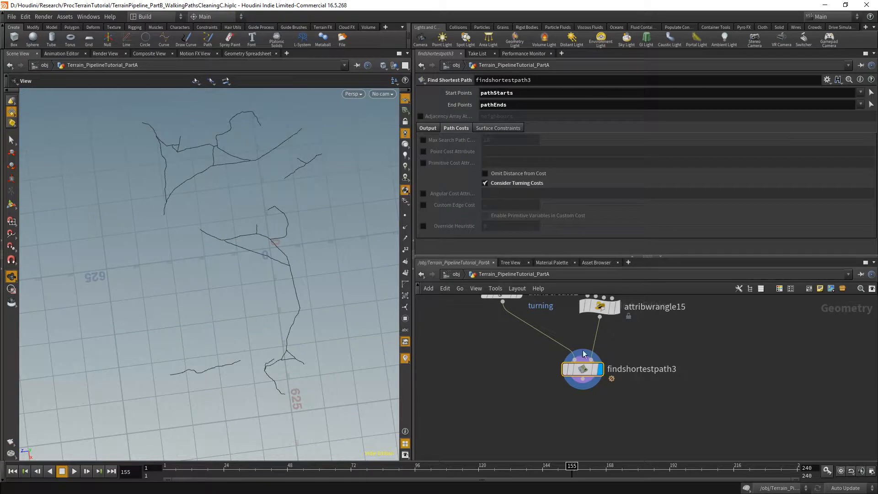
{"action": "middle_click_drag", "start_coordinate": [657, 376], "coordinate": [635, 390]}
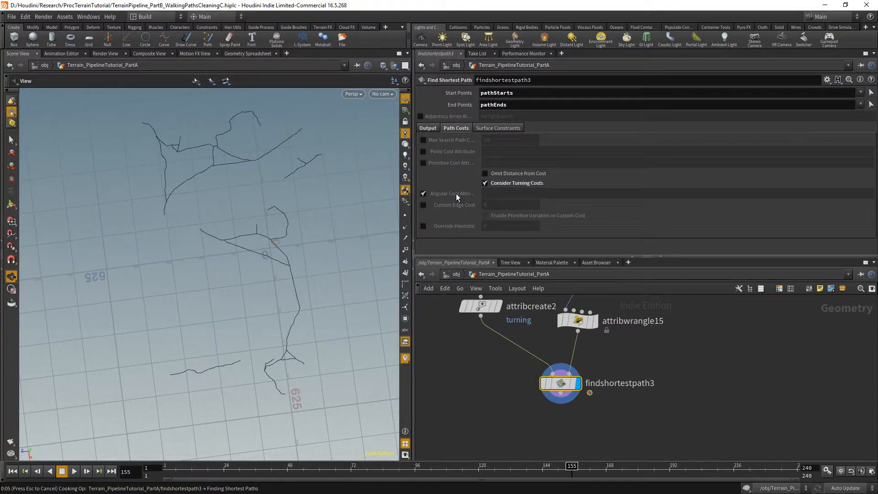
{"action": "left_click", "coordinate": [498, 194]}
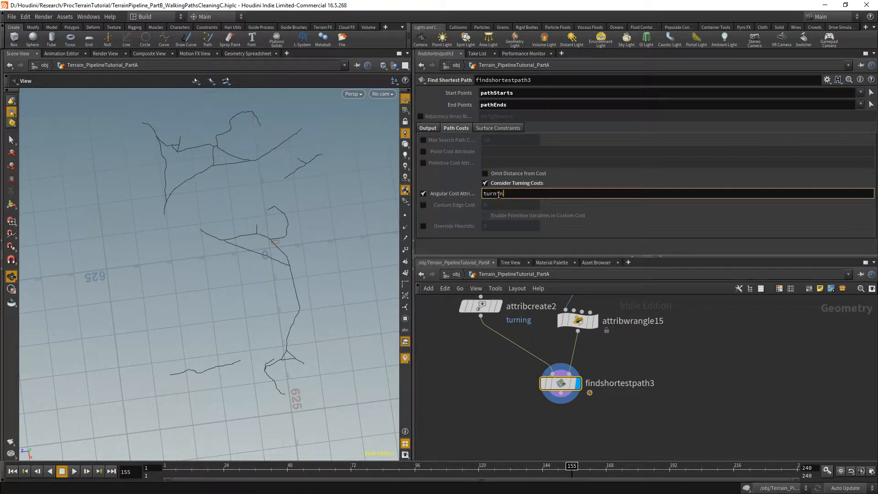
{"action": "key", "text": "Return"}
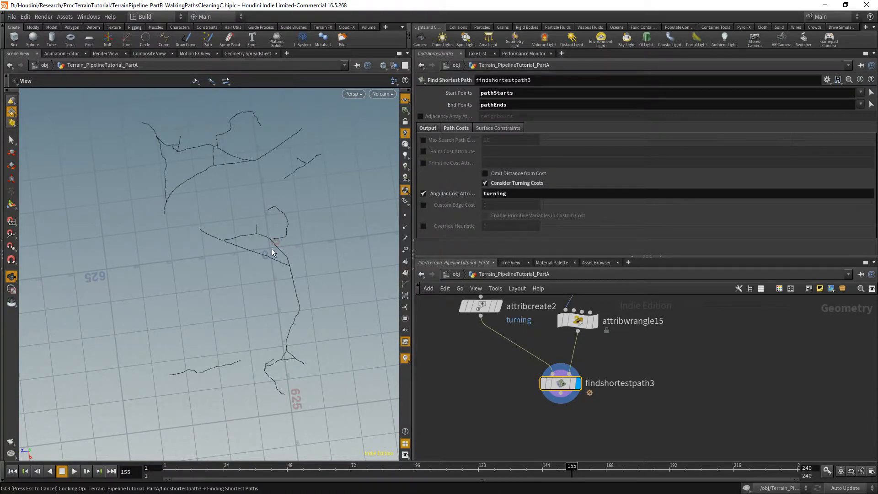
- Examine the shape of the recomputed paths and their junctions against the attribcreate2 settings
{"action": "scroll", "coordinate": [175, 186], "scroll_direction": "up", "scroll_amount": 5}
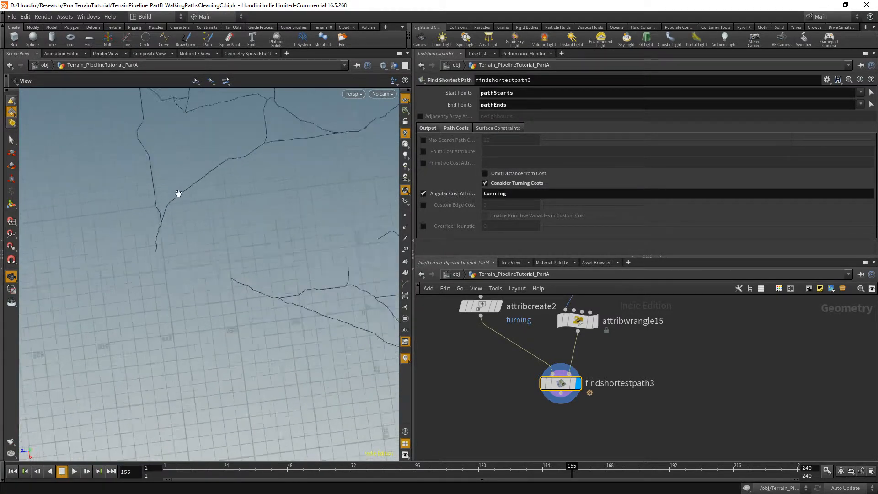
{"action": "scroll", "coordinate": [178, 195], "scroll_direction": "up", "scroll_amount": 5}
{"action": "scroll", "coordinate": [177, 208], "scroll_direction": "down", "scroll_amount": 5}
{"action": "middle_click_drag", "start_coordinate": [274, 298], "coordinate": [157, 194]}
{"action": "middle_click_drag", "start_coordinate": [487, 327], "coordinate": [494, 372]}
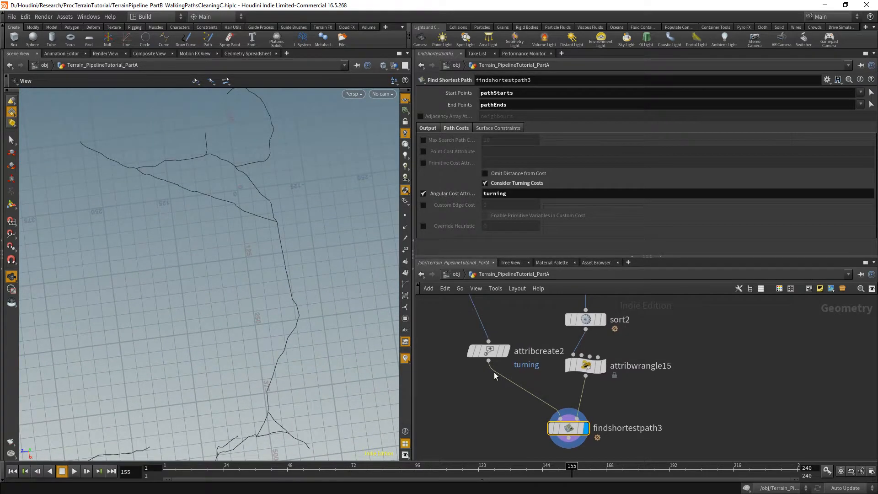
{"action": "left_click", "coordinate": [488, 351]}
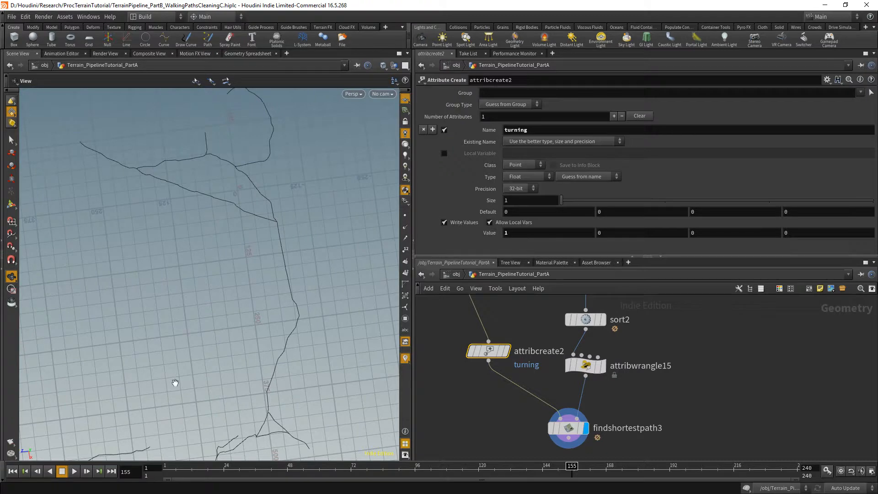
{"action": "scroll", "coordinate": [175, 383], "scroll_direction": "down", "scroll_amount": 2}
{"action": "middle_click_drag", "start_coordinate": [239, 403], "coordinate": [239, 331]}
{"action": "scroll", "coordinate": [239, 331], "scroll_direction": "up", "scroll_amount": 5}
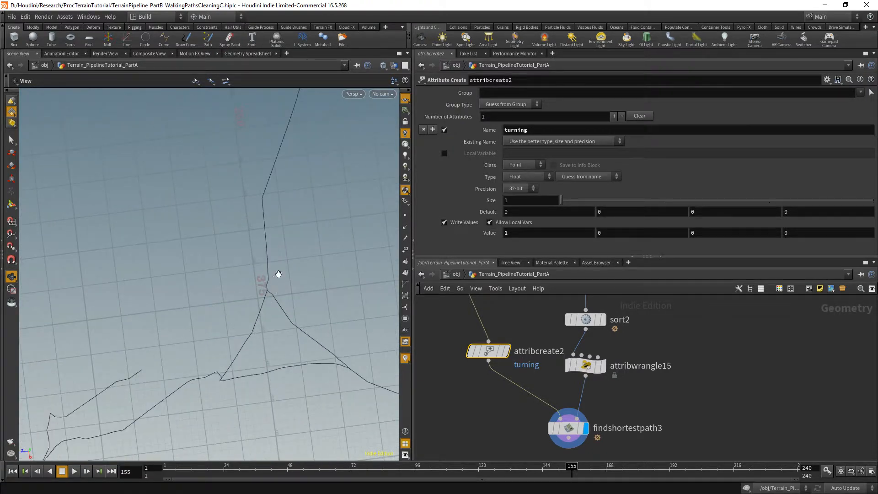
{"action": "scroll", "coordinate": [279, 274], "scroll_direction": "up", "scroll_amount": 10}
{"action": "scroll", "coordinate": [258, 307], "scroll_direction": "down", "scroll_amount": 10}
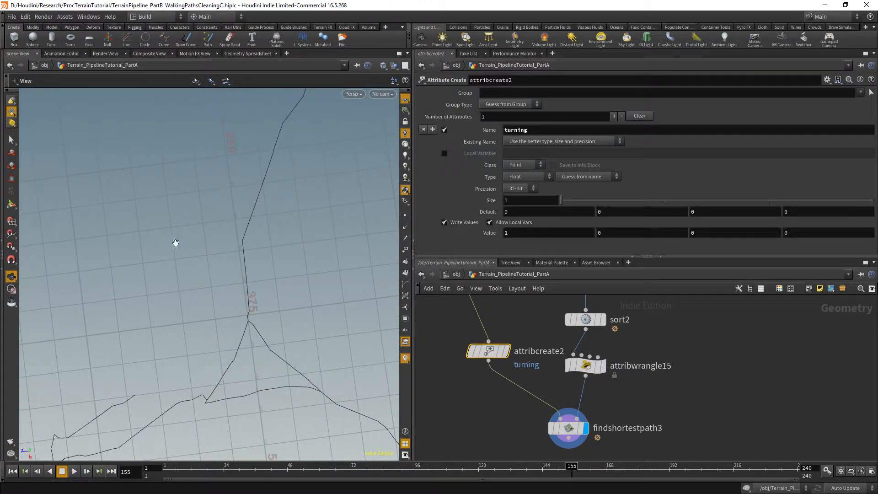
{"action": "middle_click_drag", "start_coordinate": [351, 220], "coordinate": [300, 302]}
{"action": "scroll", "coordinate": [300, 302], "scroll_direction": "down", "scroll_amount": 4}
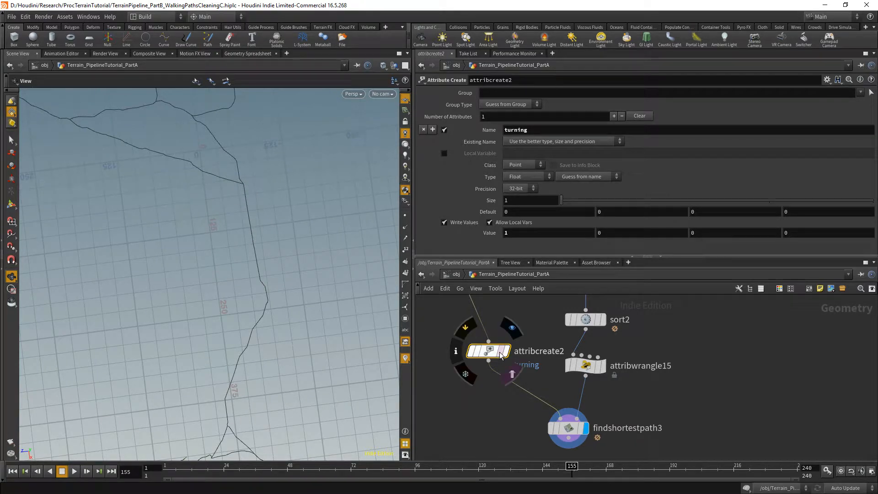
- Template attribcreate2 to compare the terrain mesh with the paths up close, and turn its template display off again
{"action": "left_click", "coordinate": [512, 375]}
{"action": "scroll", "coordinate": [251, 271], "scroll_direction": "up", "scroll_amount": 5}
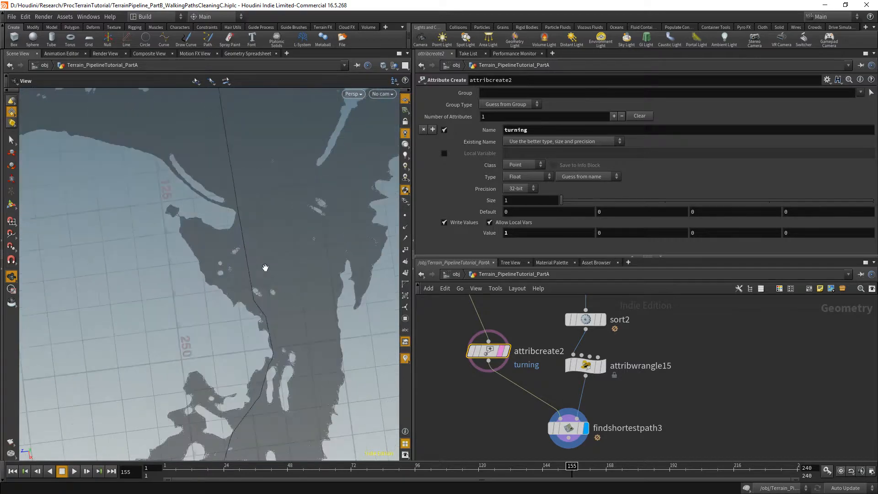
{"action": "scroll", "coordinate": [228, 259], "scroll_direction": "up", "scroll_amount": 4}
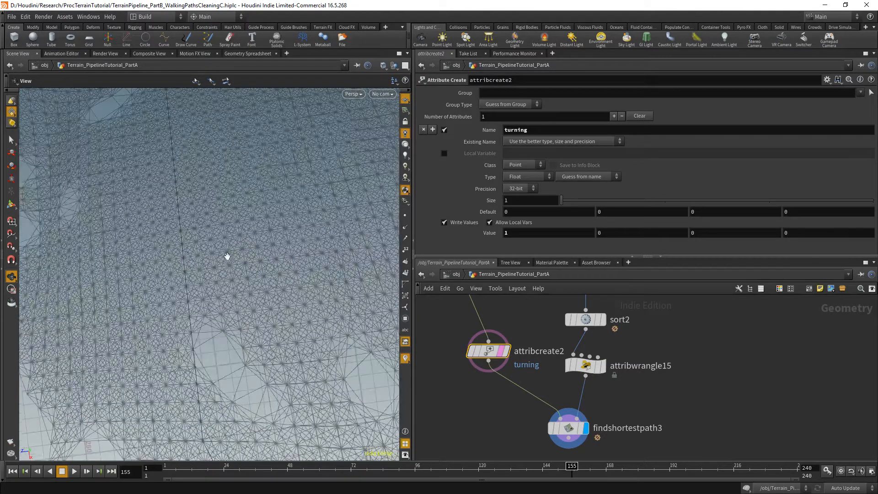
{"action": "scroll", "coordinate": [196, 290], "scroll_direction": "down", "scroll_amount": 6}
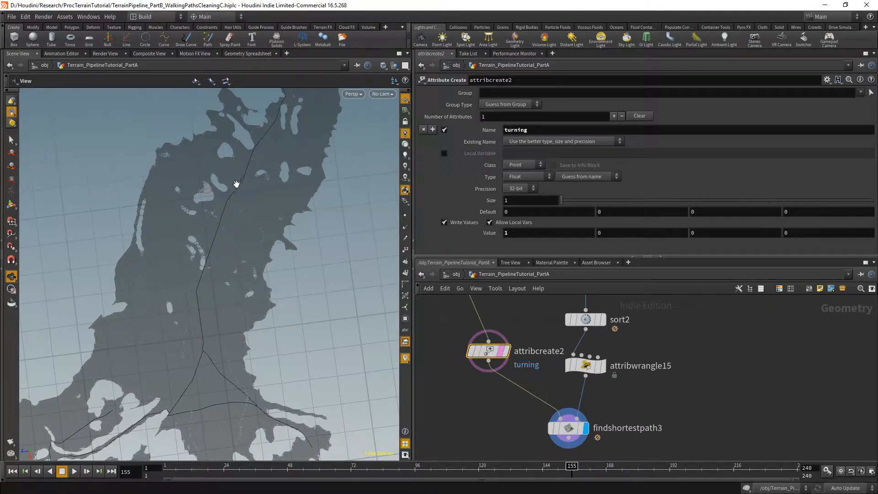
{"action": "left_click", "coordinate": [502, 357]}
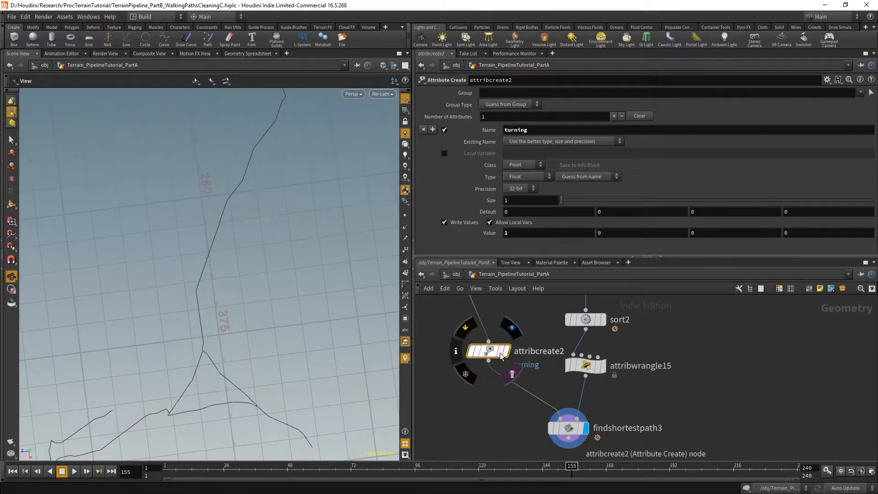
- Add a Smooth node beneath findshortestpath3, wire the paths into it, line it up, and display its result
{"action": "middle_click_drag", "start_coordinate": [526, 456], "coordinate": [497, 395]}
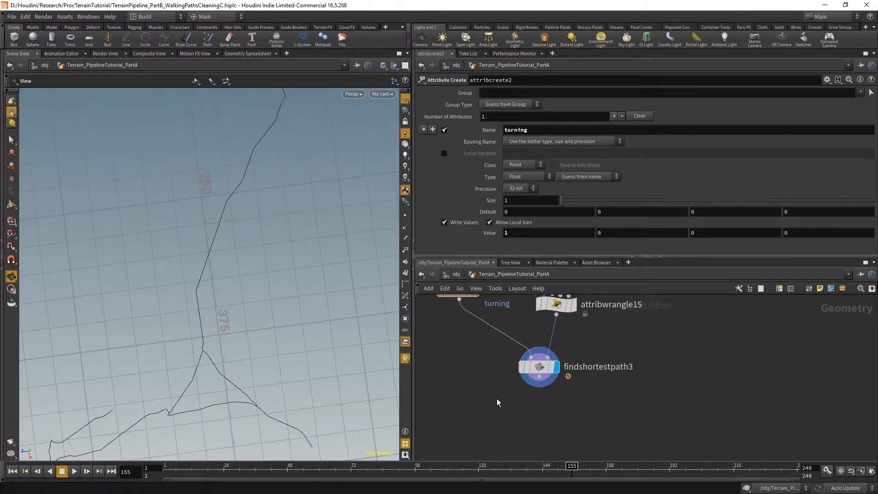
{"action": "key", "text": "Tab"}
{"action": "type", "text": "smo"}
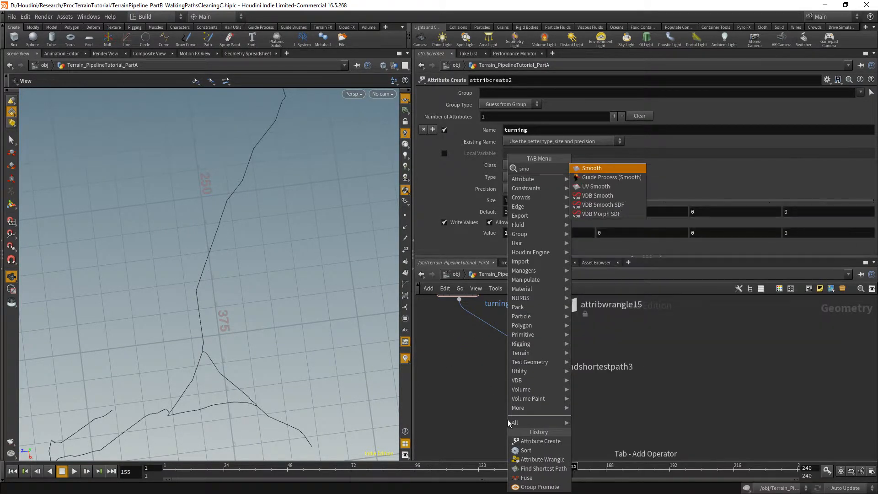
{"action": "key", "text": "Return"}
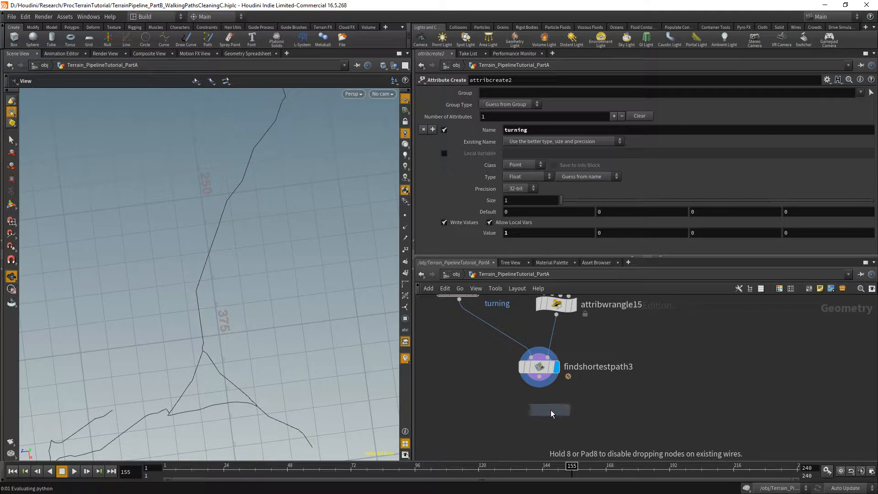
{"action": "left_click", "coordinate": [540, 410]}
{"action": "left_click", "coordinate": [540, 377]}
{"action": "left_click", "coordinate": [544, 410]}
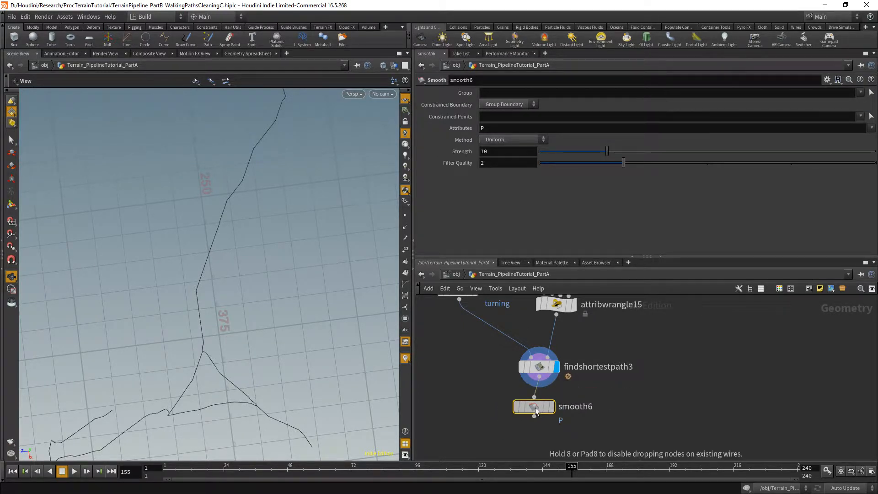
{"action": "left_click", "coordinate": [558, 408]}
{"action": "scroll", "coordinate": [322, 307], "scroll_direction": "down", "scroll_amount": 2}
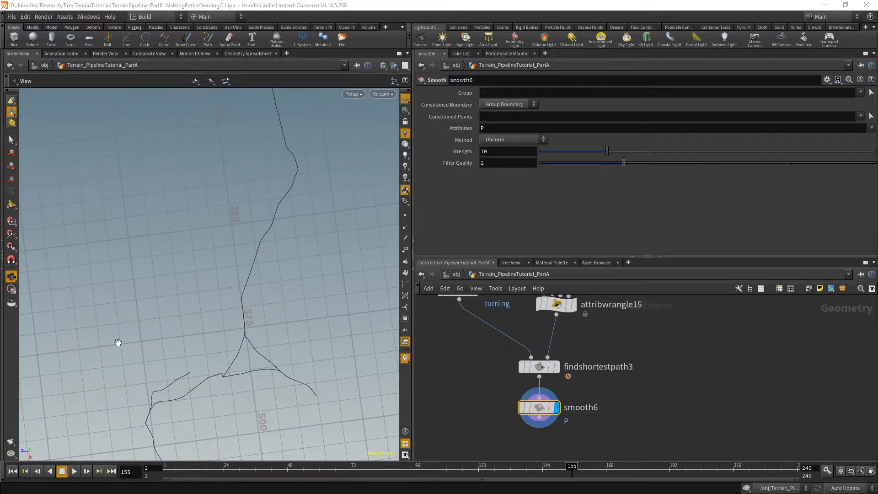
- Compare the paths before and after smoothing, then raise smooth6's Strength to 50 and check the curves
{"action": "left_click", "coordinate": [558, 367]}
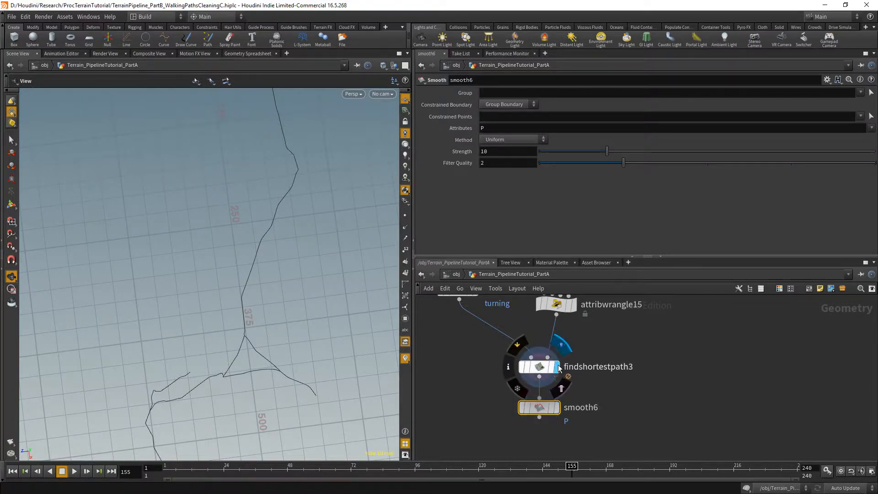
{"action": "left_click", "coordinate": [557, 407]}
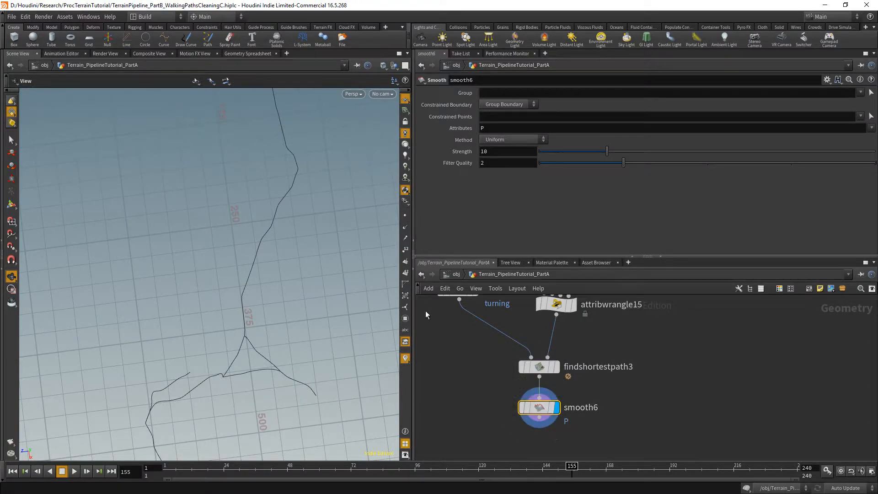
{"action": "left_click_drag", "start_coordinate": [667, 151], "coordinate": [877, 151]}
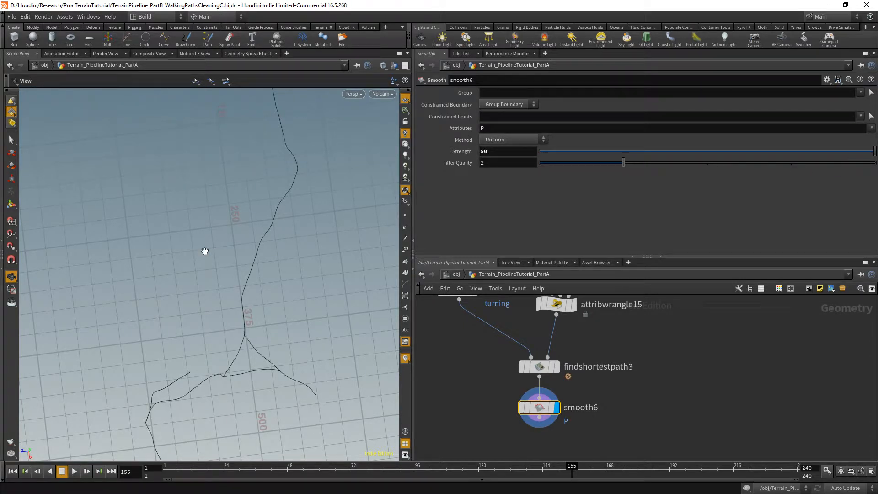
{"action": "scroll", "coordinate": [296, 189], "scroll_direction": "down", "scroll_amount": 6}
{"action": "middle_click_drag", "start_coordinate": [288, 190], "coordinate": [303, 291]}
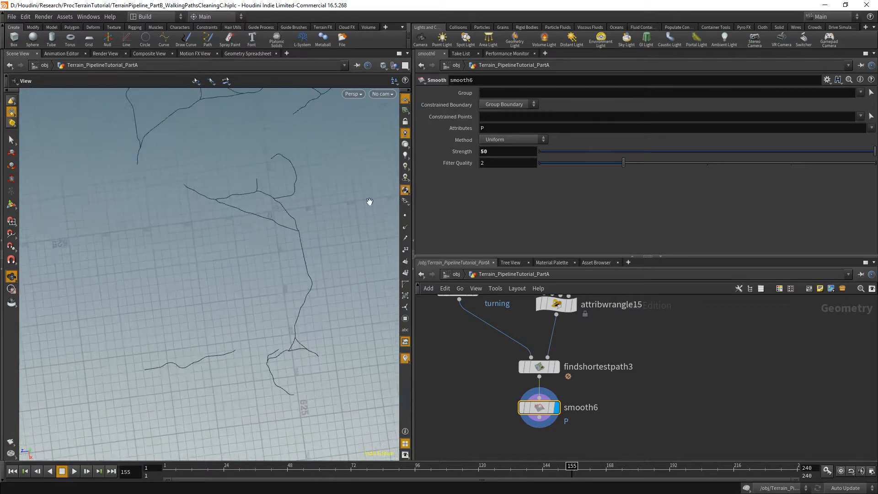
{"action": "left_click_drag", "start_coordinate": [722, 146], "coordinate": [849, 166]}
{"action": "scroll", "coordinate": [294, 347], "scroll_direction": "up", "scroll_amount": 10}
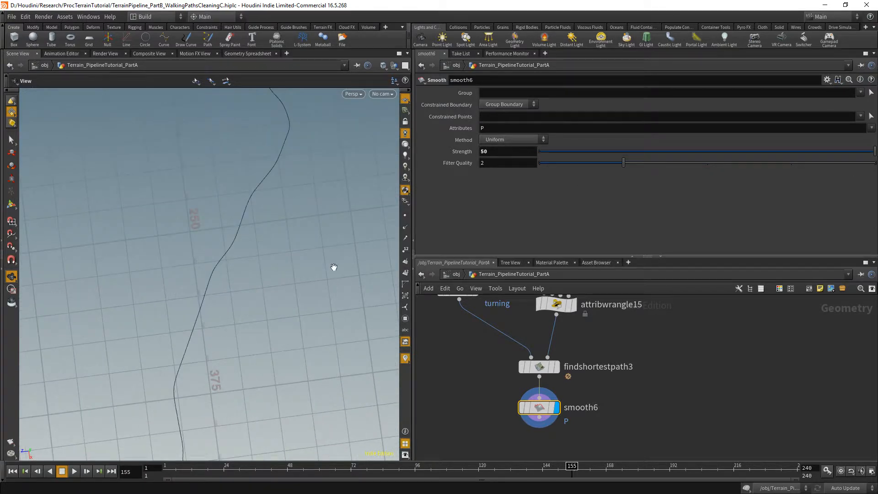
{"action": "scroll", "coordinate": [345, 296], "scroll_direction": "down", "scroll_amount": 3}
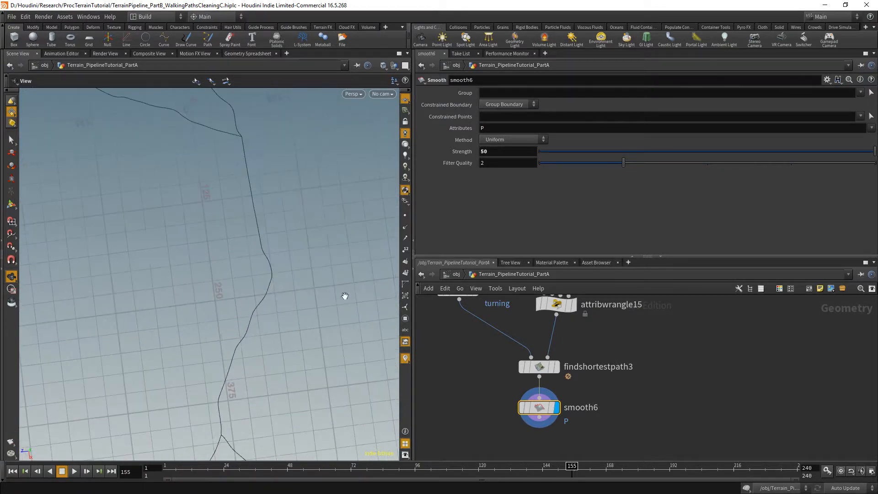
{"action": "middle_click_drag", "start_coordinate": [365, 365], "coordinate": [451, 182]}
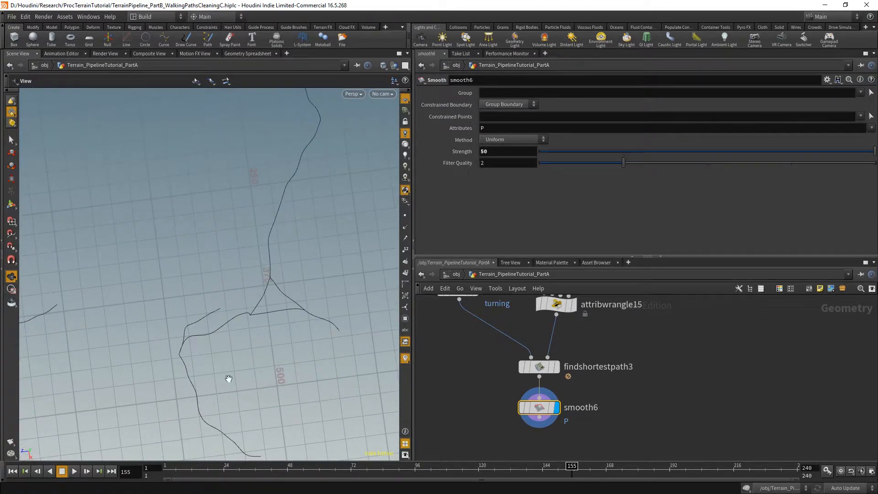
{"action": "middle_click_drag", "start_coordinate": [228, 378], "coordinate": [266, 323]}
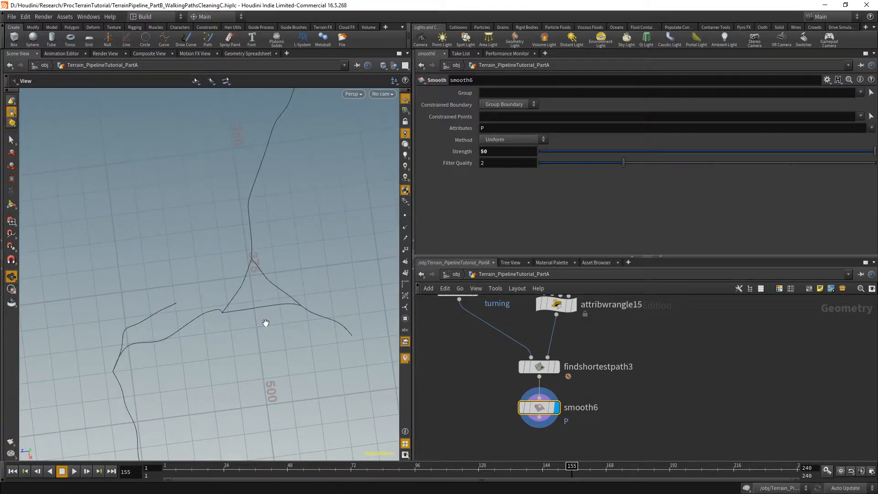
- Switch the scene's update mode to Manual and enlarge the network editor area
{"action": "left_click", "coordinate": [846, 488]}
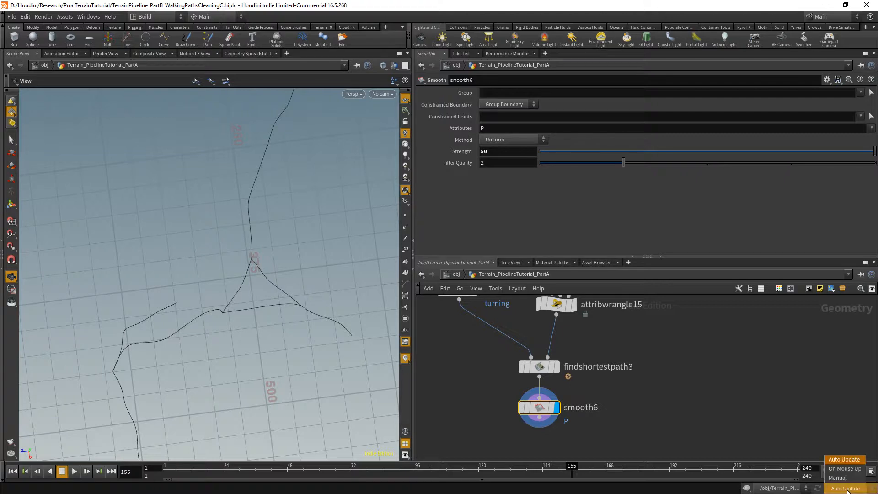
{"action": "left_click", "coordinate": [846, 481]}
{"action": "scroll", "coordinate": [228, 212], "scroll_direction": "down", "scroll_amount": 4}
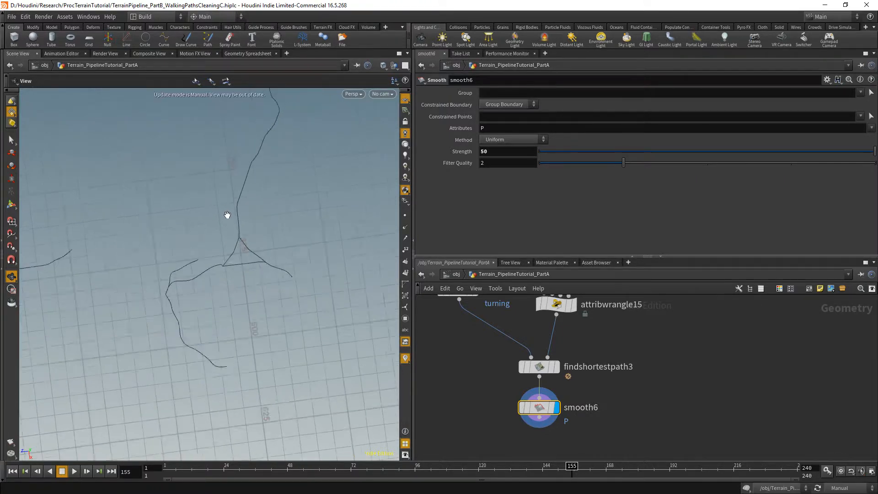
{"action": "left_click_drag", "start_coordinate": [542, 256], "coordinate": [531, 138]}
- Copy the cache_terrain File Cache node, paste it beneath smooth6, wire smooth6 into it and align it
{"action": "scroll", "coordinate": [619, 357], "scroll_direction": "down", "scroll_amount": 5}
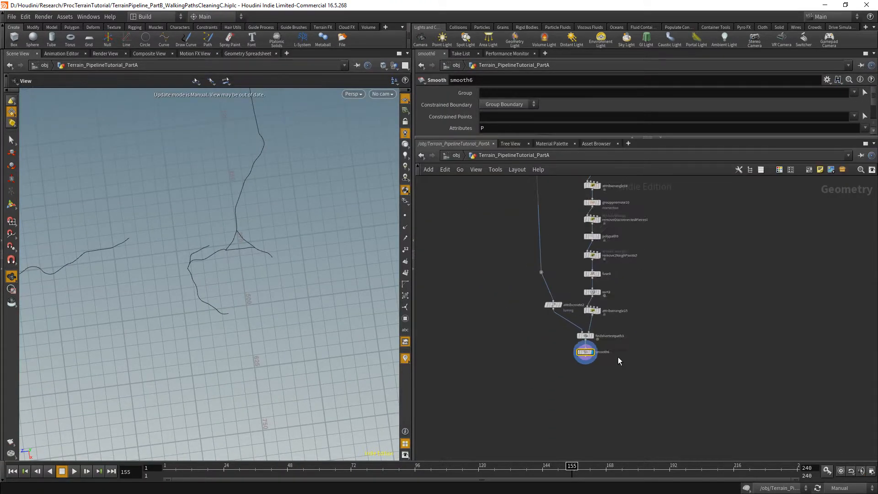
{"action": "middle_click_drag", "start_coordinate": [618, 357], "coordinate": [680, 381]}
{"action": "scroll", "coordinate": [613, 312], "scroll_direction": "up", "scroll_amount": 8}
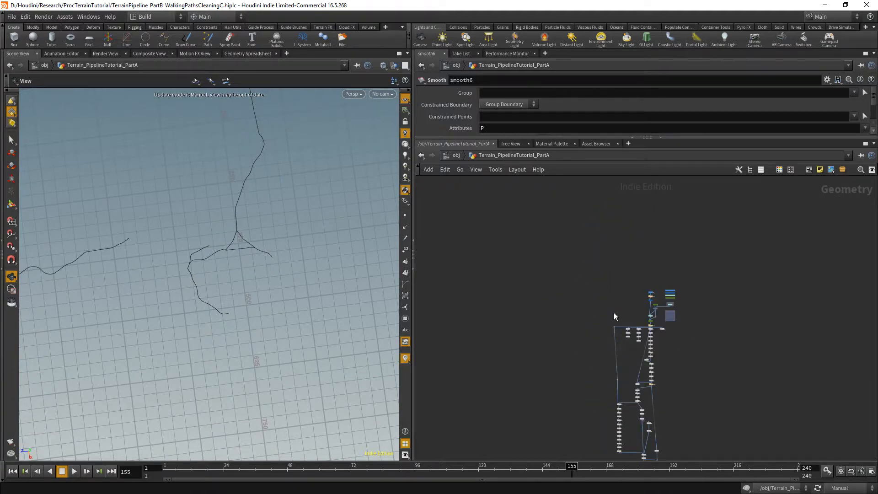
{"action": "left_click_drag", "start_coordinate": [505, 227], "coordinate": [578, 243]}
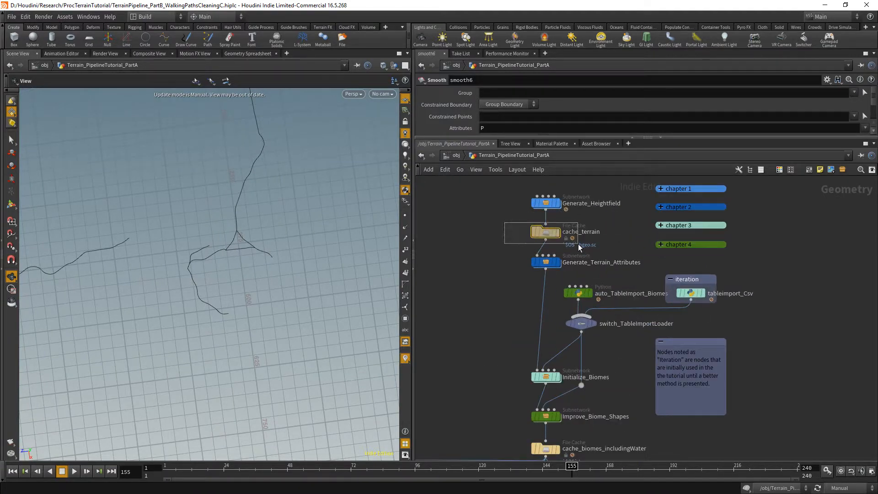
{"action": "key", "text": "ctrl+c"}
{"action": "scroll", "coordinate": [582, 263], "scroll_direction": "down", "scroll_amount": 5}
{"action": "scroll", "coordinate": [647, 324], "scroll_direction": "up", "scroll_amount": 10}
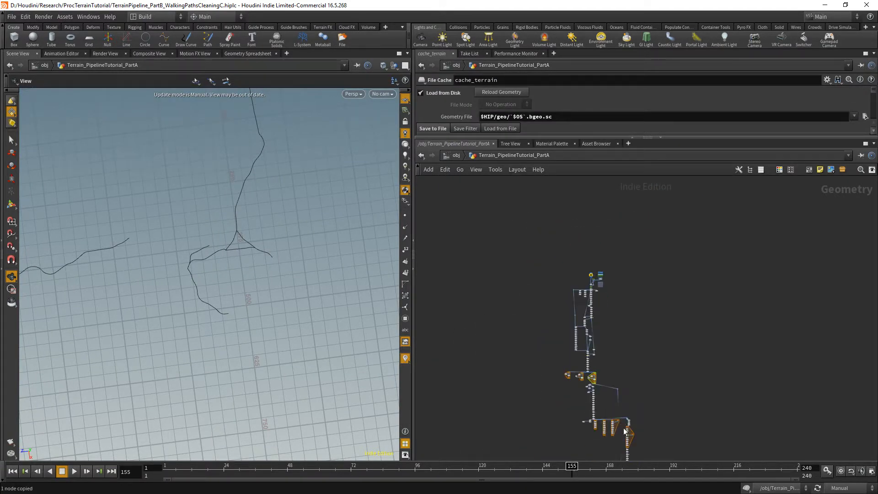
{"action": "key", "text": "ctrl+v"}
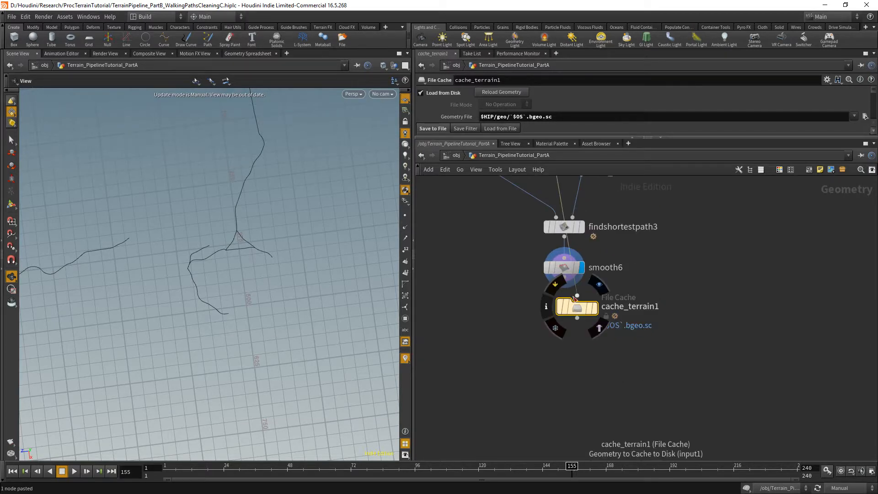
{"action": "left_click_drag", "start_coordinate": [571, 293], "coordinate": [565, 277]}
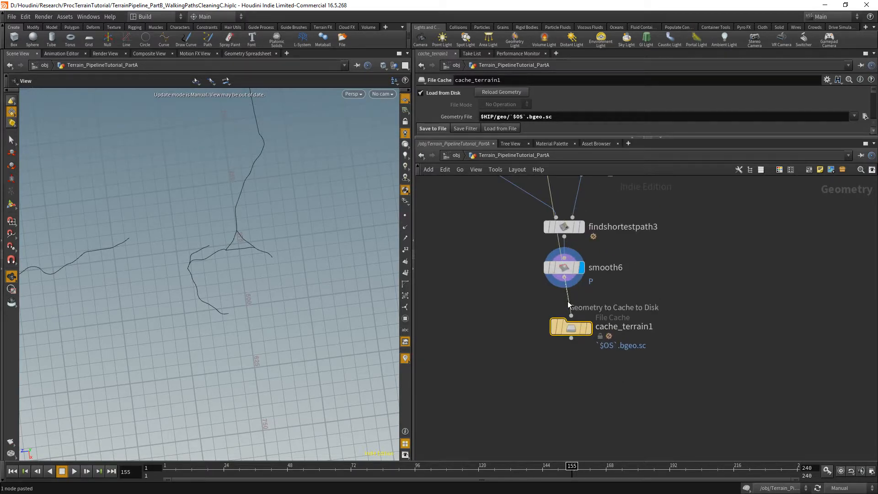
{"action": "left_click_drag", "start_coordinate": [579, 327], "coordinate": [572, 312]}
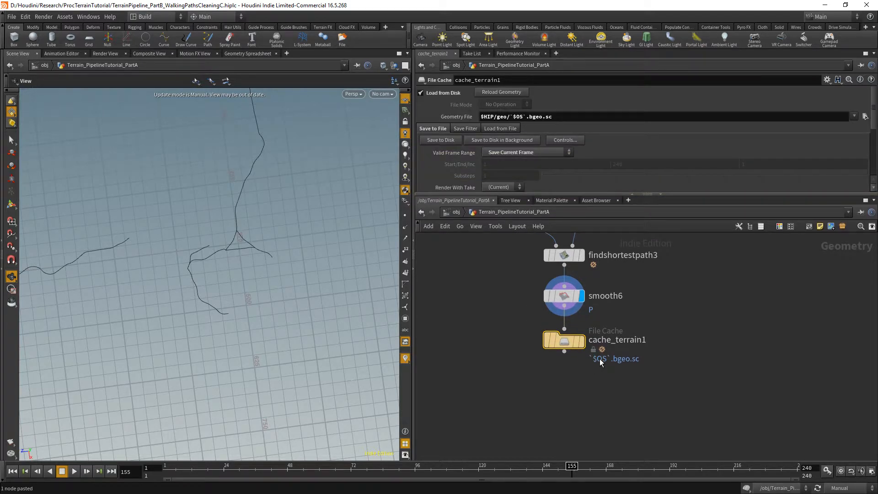
- Rename the pasted File Cache node to cache_WalkingPaths
{"action": "double_click", "coordinate": [617, 340]}
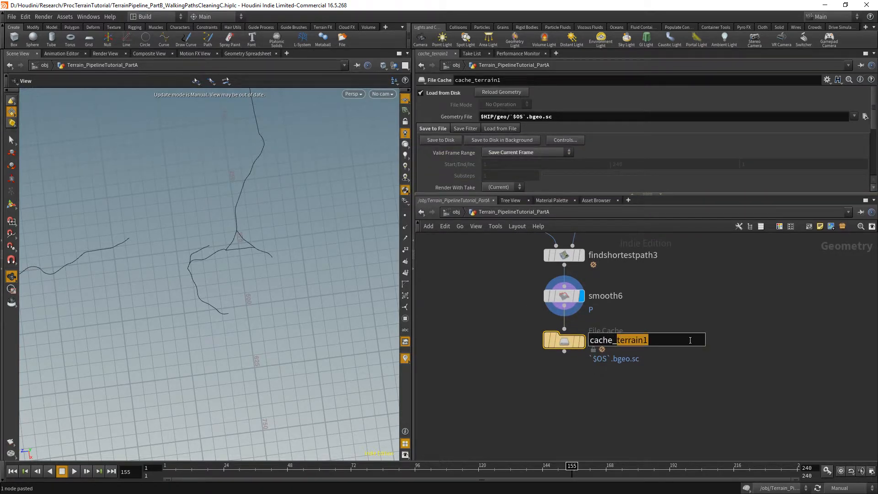
{"action": "type", "text": "Walkingpa"}
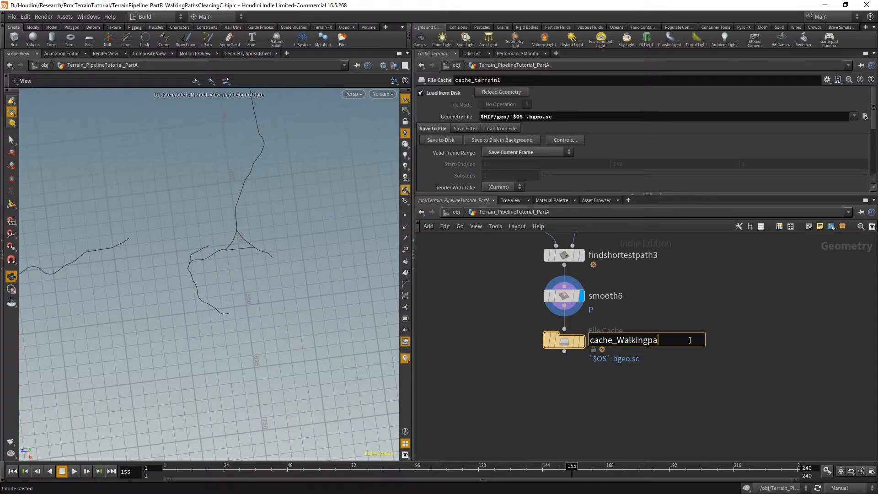
{"action": "type", "text": "ths"}
{"action": "key", "text": "BackSpace"}
{"action": "key", "text": "BackSpace"}
{"action": "key", "text": "BackSpace"}
{"action": "type", "text": "aths"}
{"action": "key", "text": "Return"}
- Display cache_WalkingPaths and switch the update mode back to Auto Update
{"action": "left_click", "coordinate": [584, 343]}
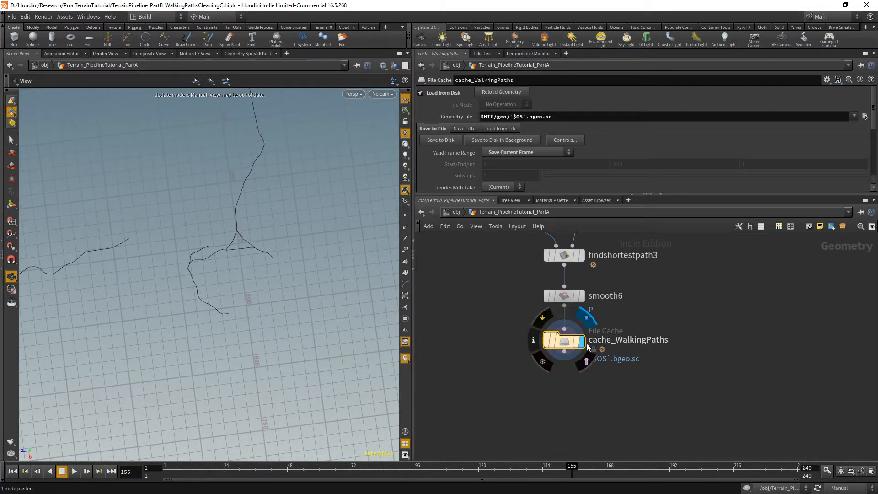
{"action": "left_click", "coordinate": [861, 489]}
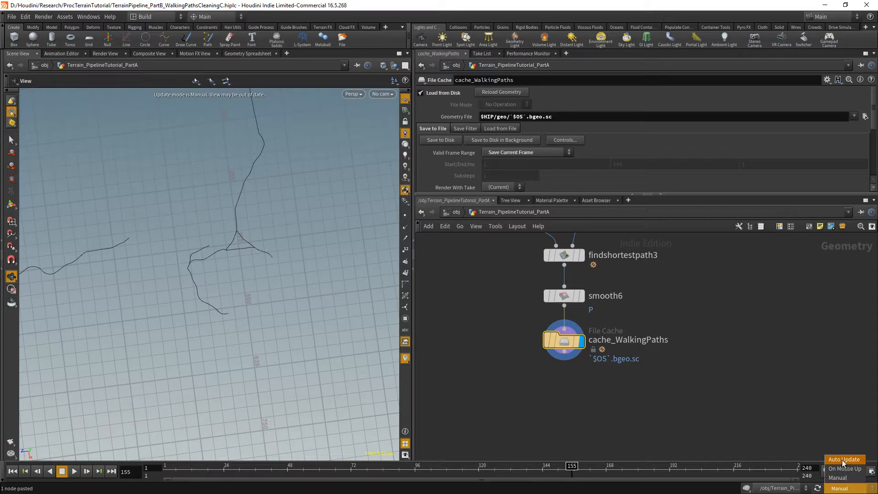
{"action": "left_click", "coordinate": [842, 459]}
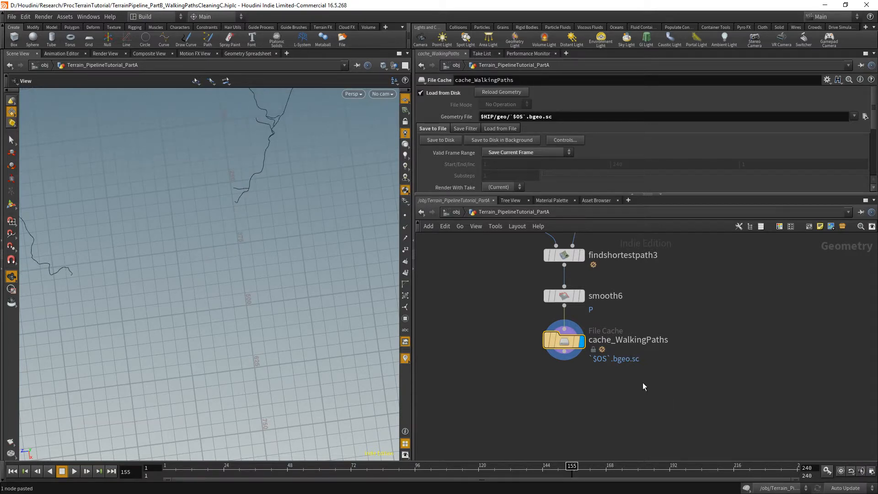
- Save the cache_WalkingPaths geometry to disk for the current frame and review the whole cached path network
{"action": "middle_click_drag", "start_coordinate": [657, 377], "coordinate": [656, 405]}
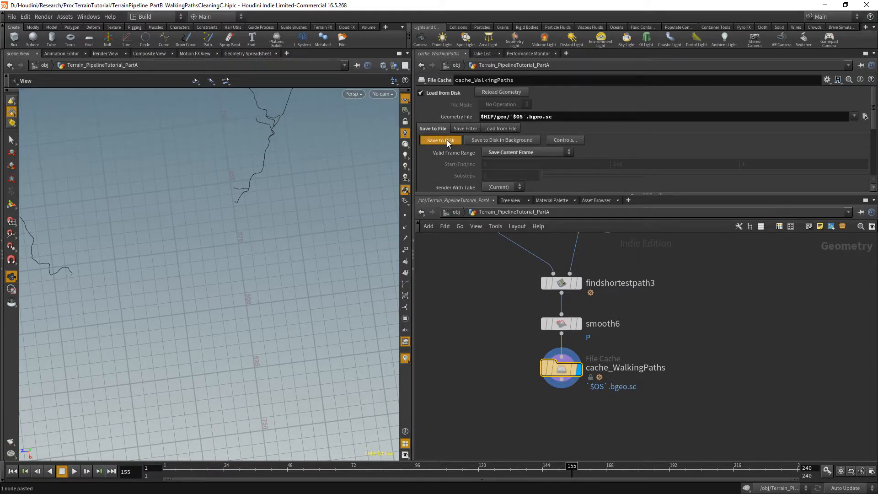
{"action": "scroll", "coordinate": [276, 278], "scroll_direction": "down", "scroll_amount": 3}
{"action": "scroll", "coordinate": [284, 242], "scroll_direction": "down", "scroll_amount": 2}
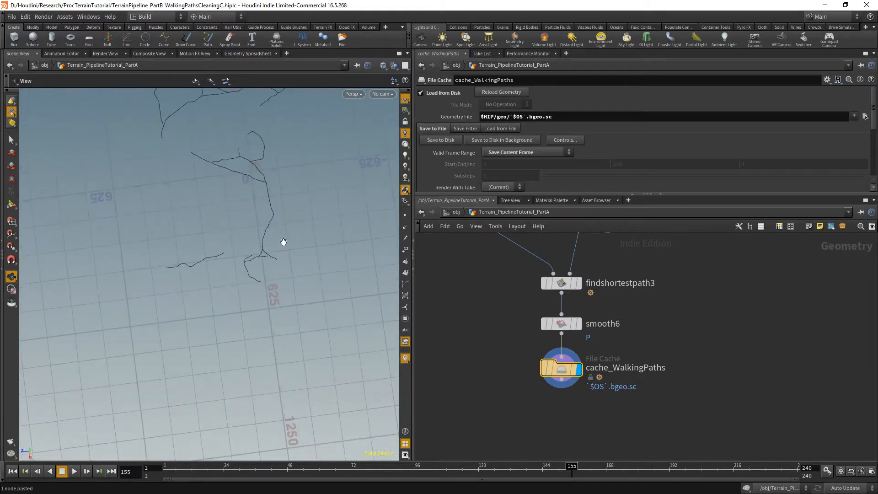
{"action": "scroll", "coordinate": [283, 243], "scroll_direction": "down", "scroll_amount": 4}
{"action": "middle_click_drag", "start_coordinate": [276, 189], "coordinate": [235, 304]}
{"action": "scroll", "coordinate": [237, 304], "scroll_direction": "up", "scroll_amount": 4}
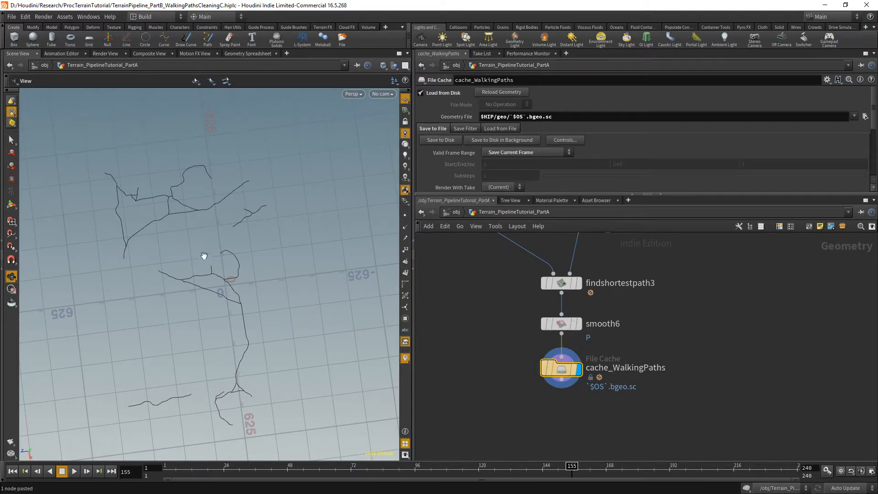
{"action": "left_click_drag", "start_coordinate": [204, 256], "coordinate": [212, 236]}
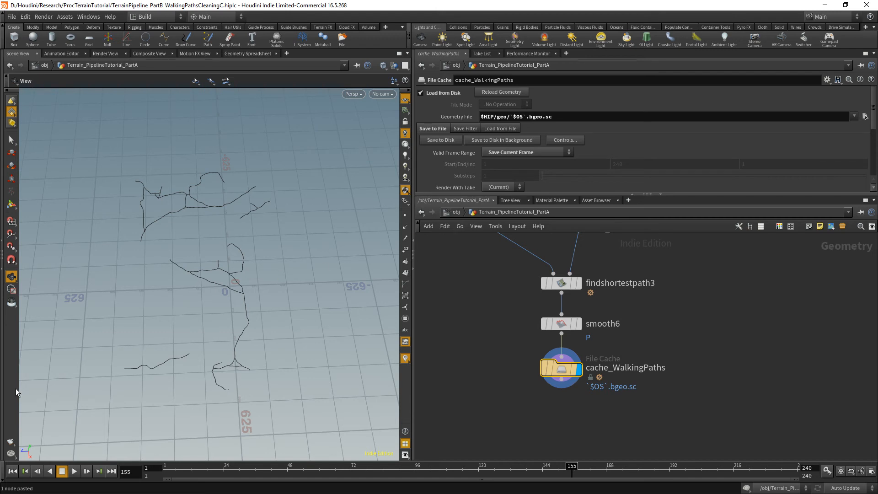
{"action": "left_click", "coordinate": [864, 115]}
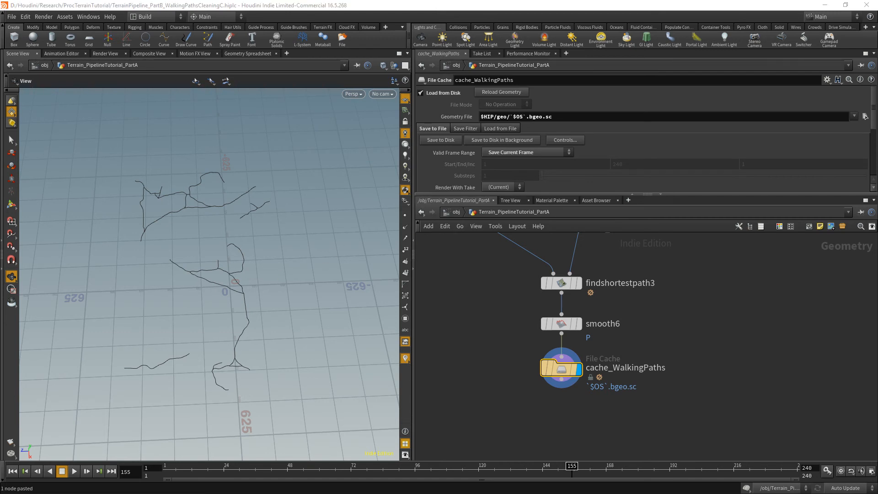